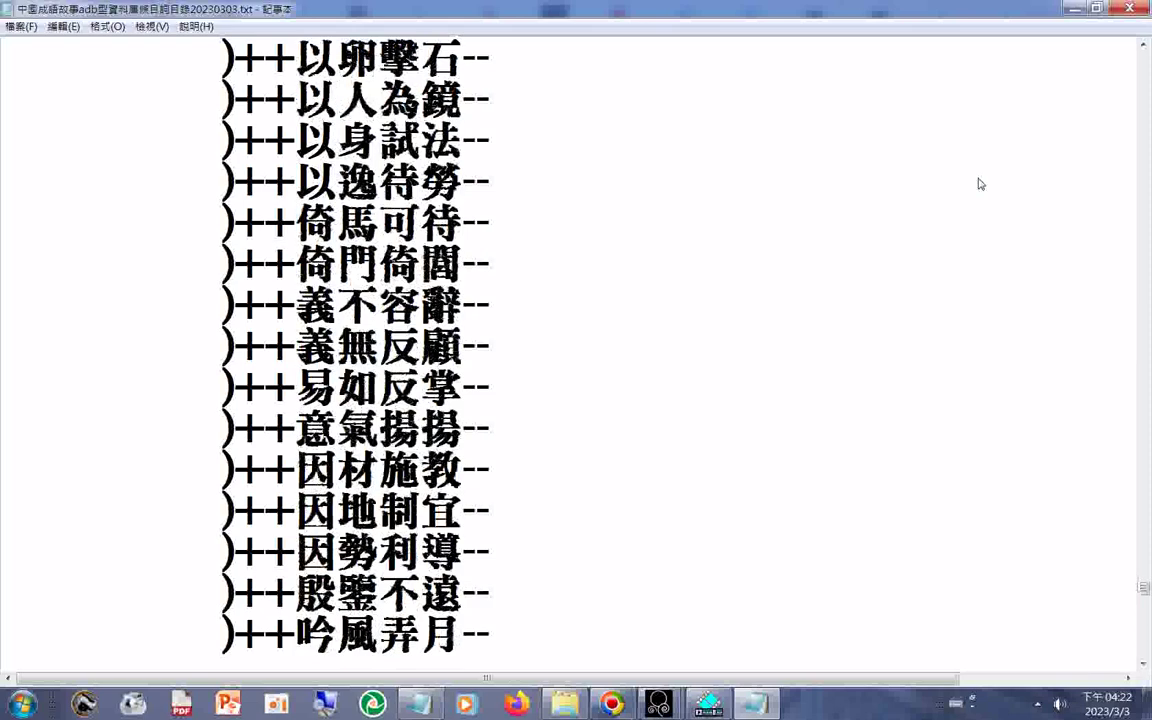
Review the remaining idiom entries in the text file down to the last entry, 鑿壁偷光
{"action": "scroll", "coordinate": [980, 184], "scroll_direction": "down", "scroll_amount": 6}
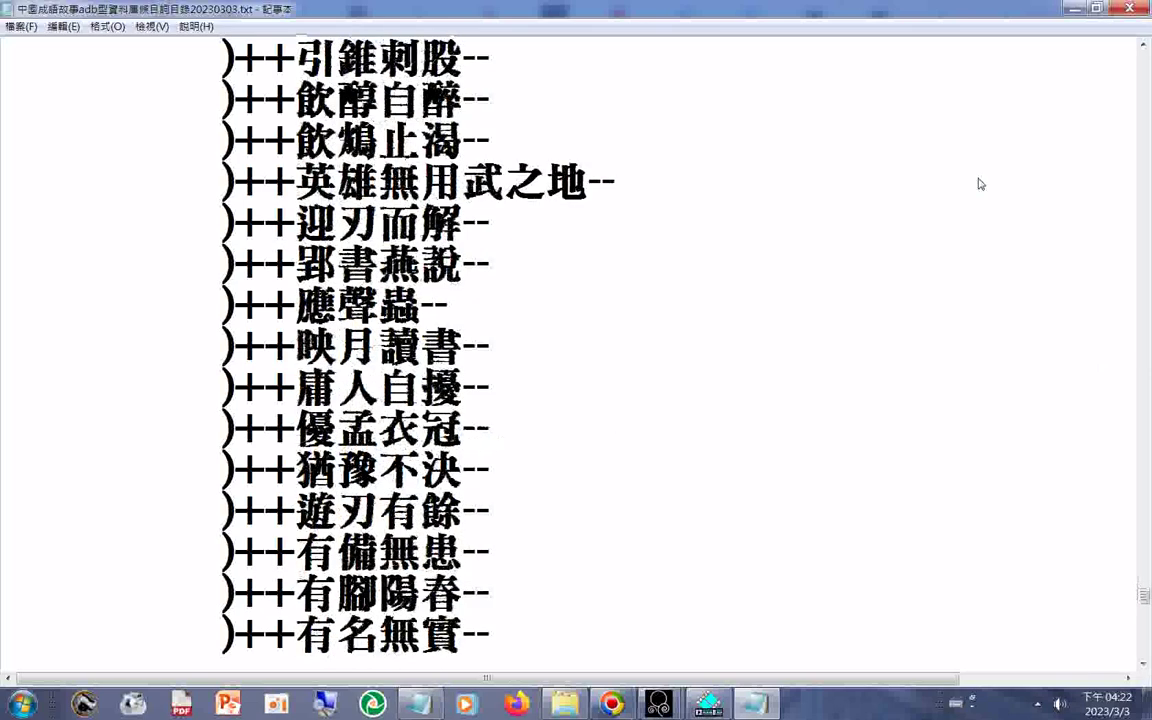
{"action": "scroll", "coordinate": [980, 184], "scroll_direction": "down", "scroll_amount": 4}
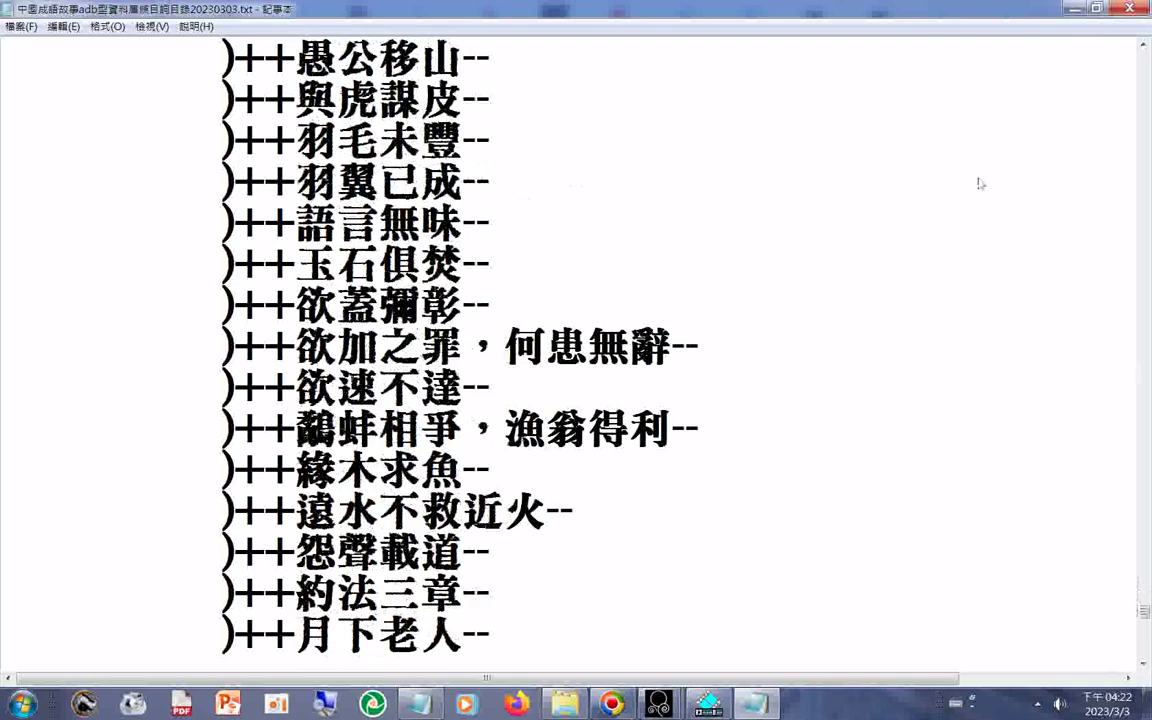
{"action": "scroll", "coordinate": [980, 184], "scroll_direction": "down", "scroll_amount": 3}
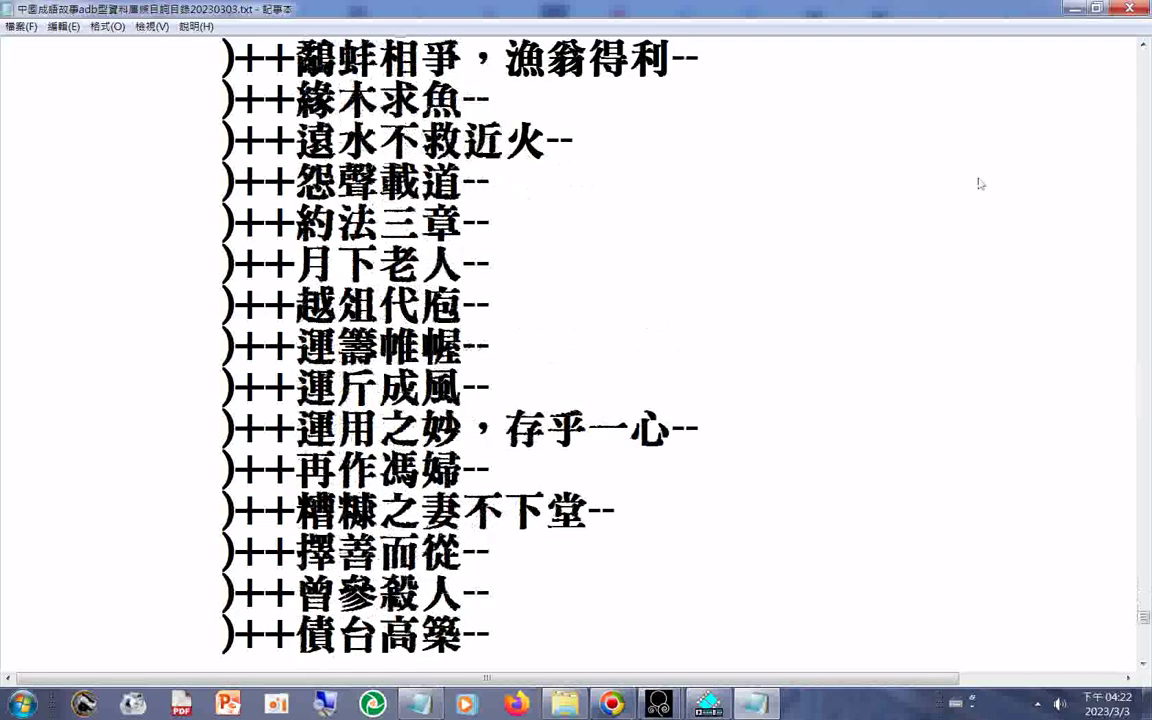
{"action": "scroll", "coordinate": [980, 184], "scroll_direction": "down", "scroll_amount": 2}
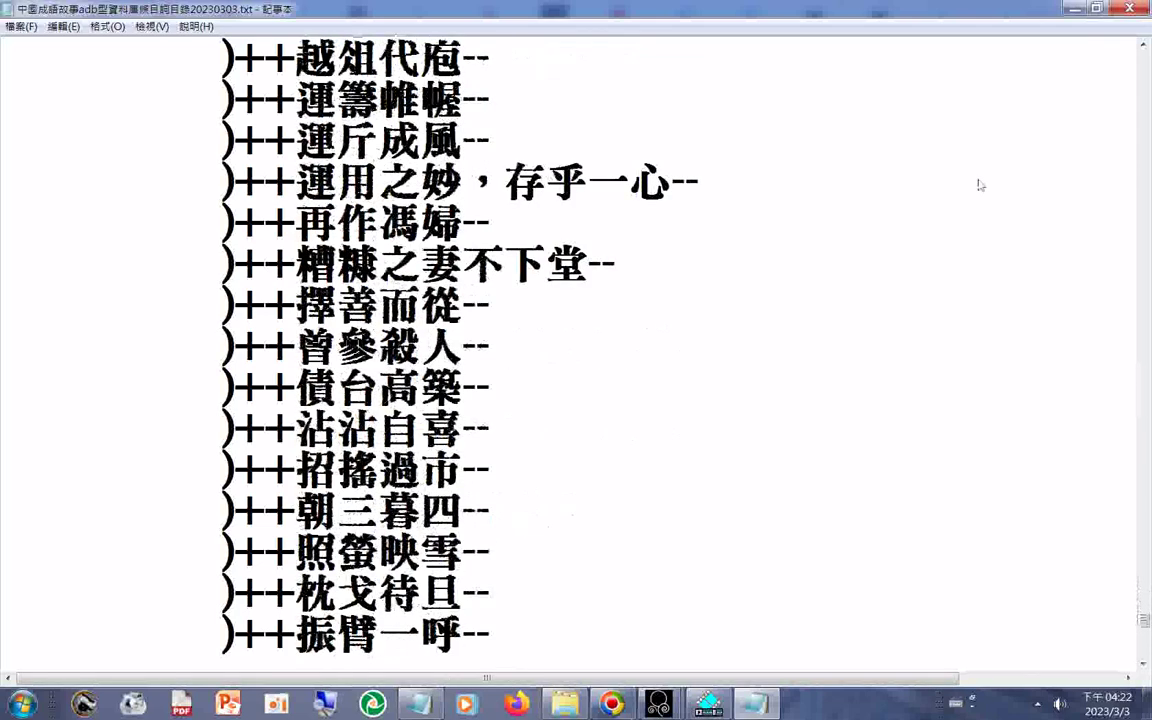
{"action": "scroll", "coordinate": [980, 184], "scroll_direction": "down", "scroll_amount": 6}
{"action": "scroll", "coordinate": [980, 184], "scroll_direction": "down", "scroll_amount": 5}
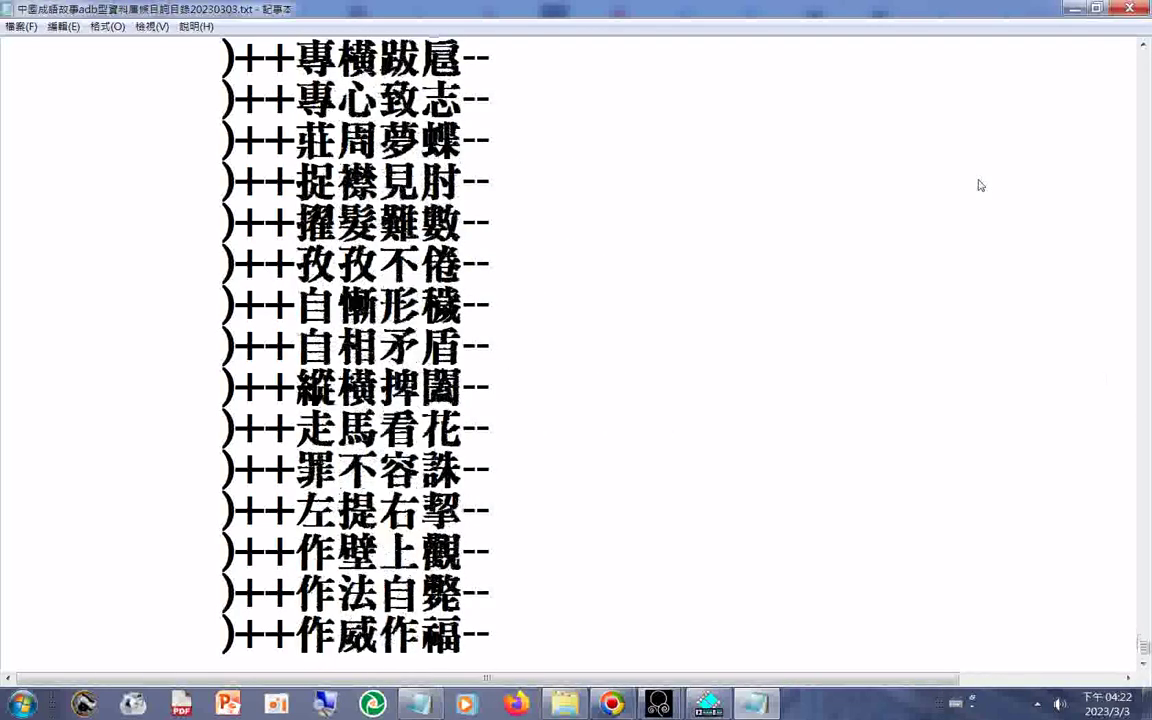
{"action": "scroll", "coordinate": [980, 184], "scroll_direction": "down", "scroll_amount": 1}
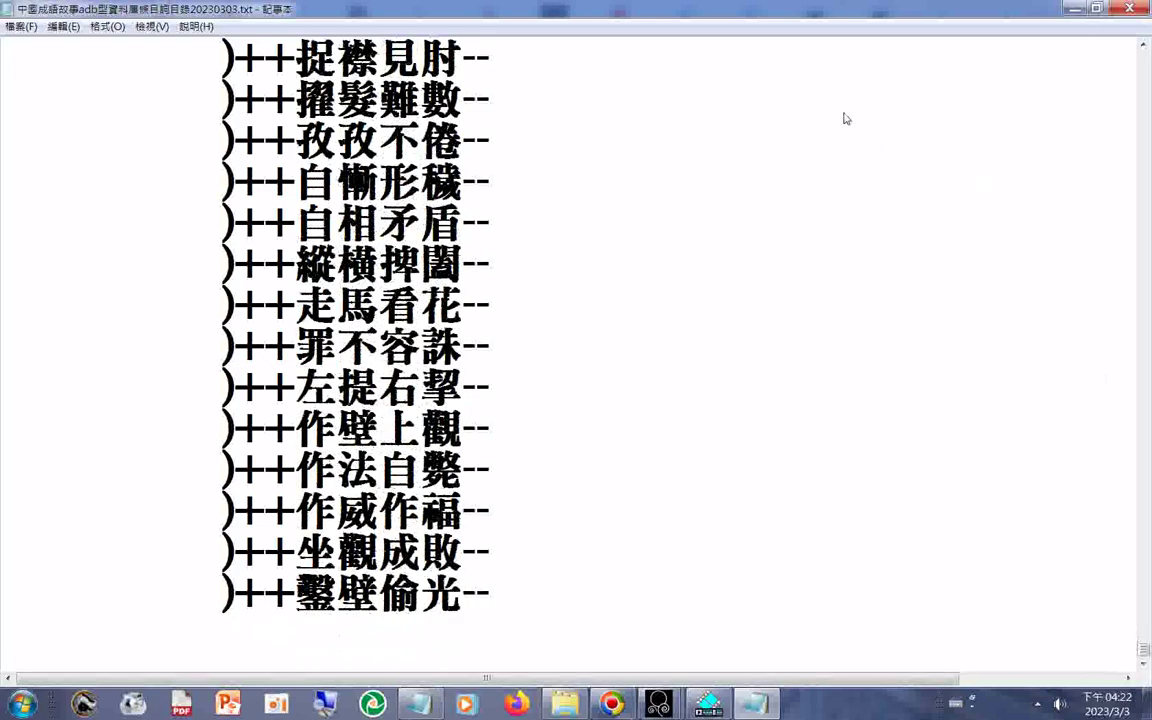
Copy all idiom entries from 愛毛反裘 through 鑿壁偷光 in the text file, leaving out the header lines
{"action": "key", "text": "ctrl+a"}
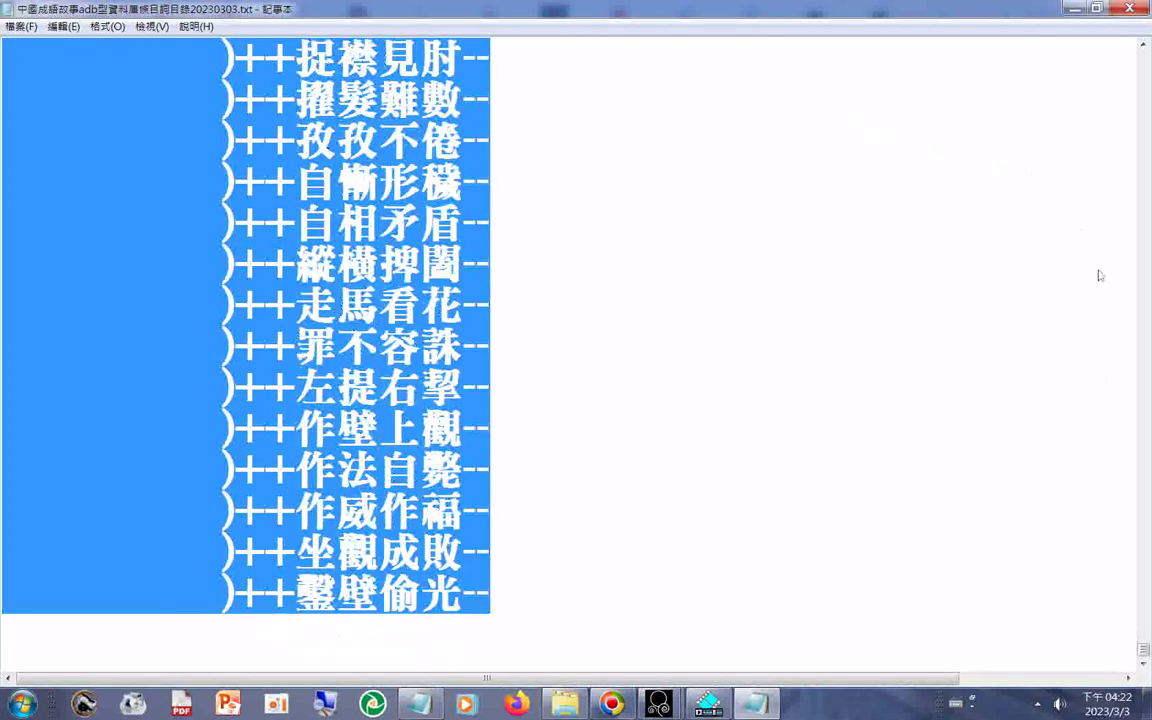
{"action": "scroll", "coordinate": [1135, 167], "scroll_direction": "up", "scroll_amount": 5}
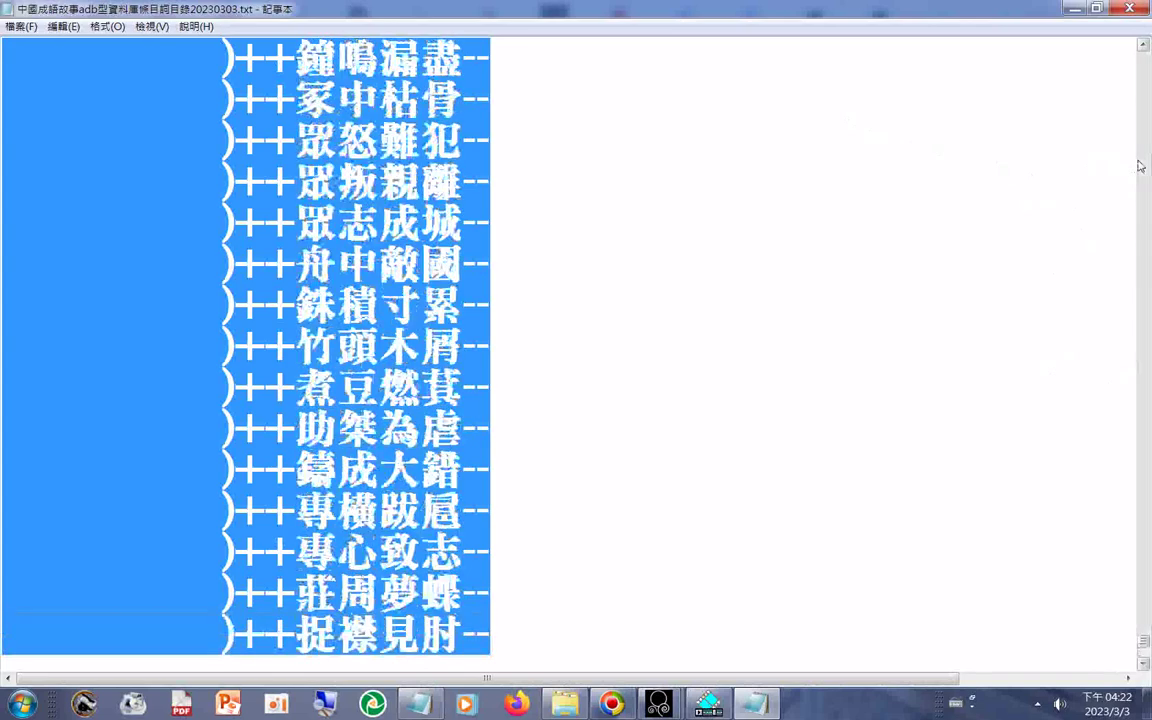
{"action": "left_click_drag", "start_coordinate": [1143, 641], "coordinate": [1143, 52]}
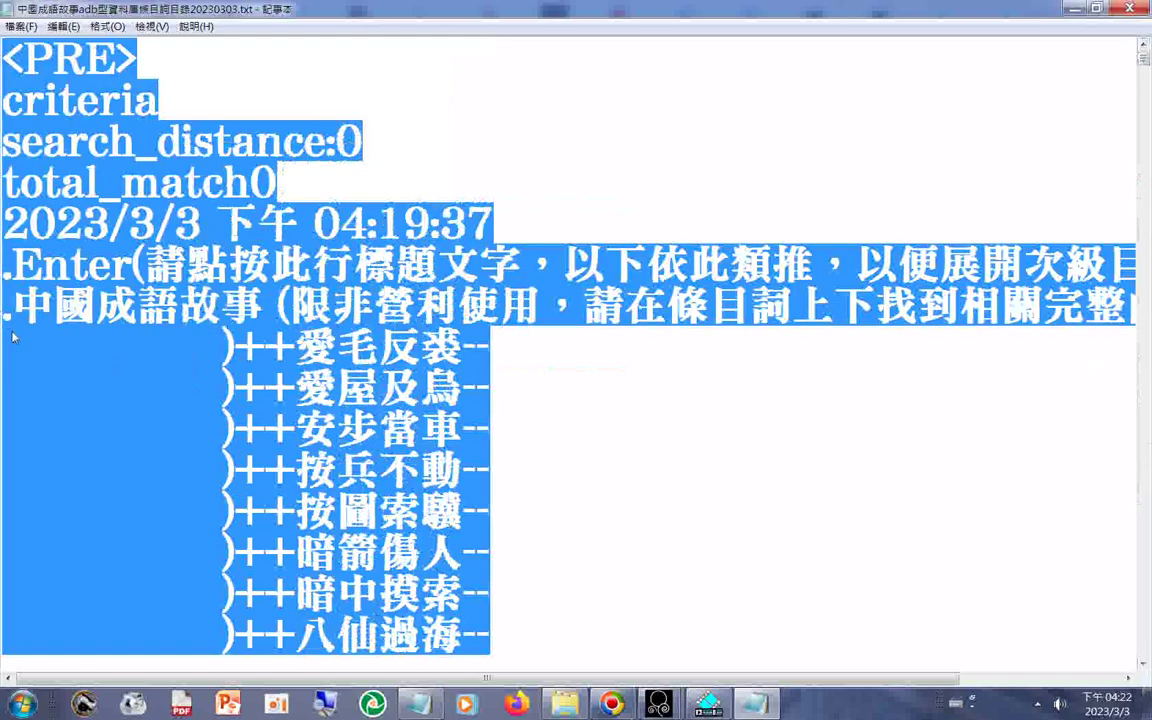
{"action": "left_click_drag", "start_coordinate": [13, 337], "coordinate": [470, 512]}
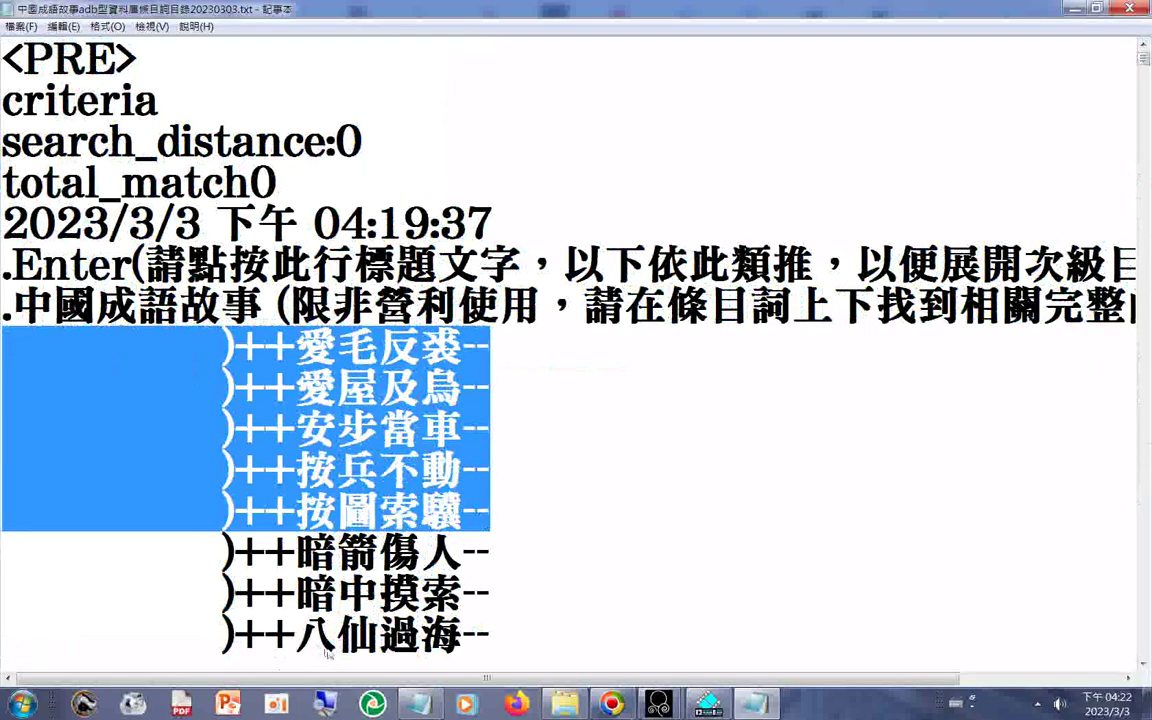
{"action": "mouse_move", "coordinate": [341, 679]}
{"action": "left_mouse_down"}
{"action": "mouse_move", "coordinate": [465, 685]}
{"action": "mouse_move", "coordinate": [350, 683]}
{"action": "left_mouse_up"}
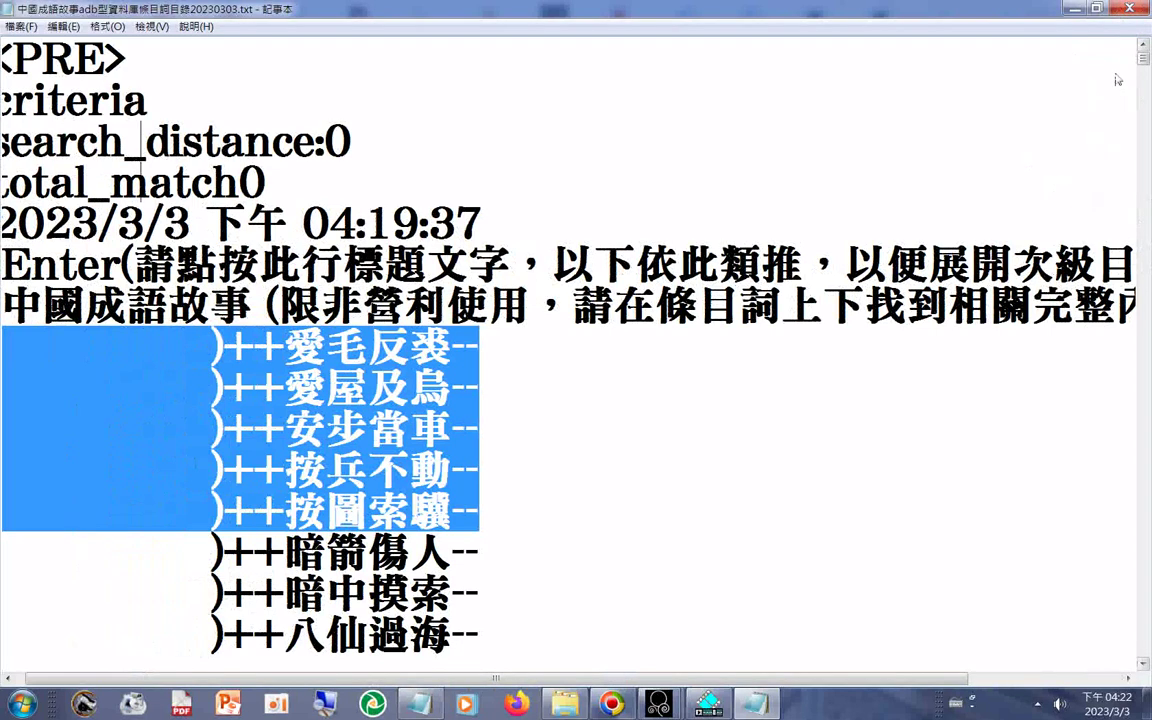
{"action": "key", "text": "ctrl+End"}
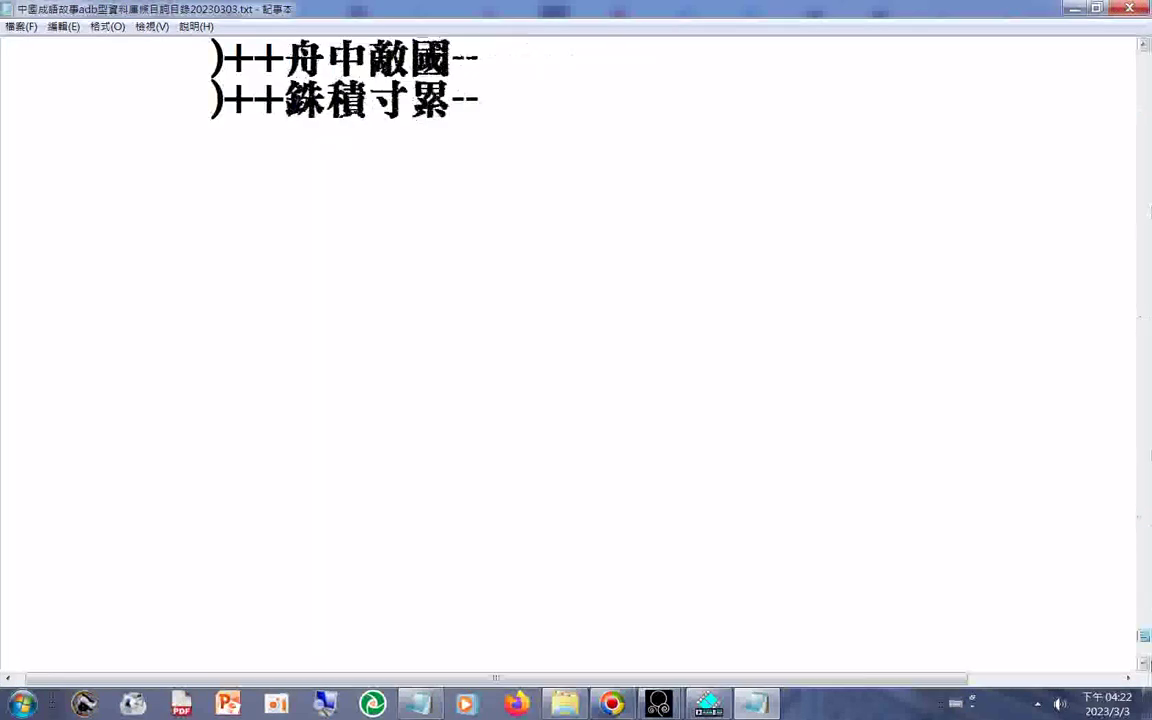
{"action": "key", "text": "ctrl+v"}
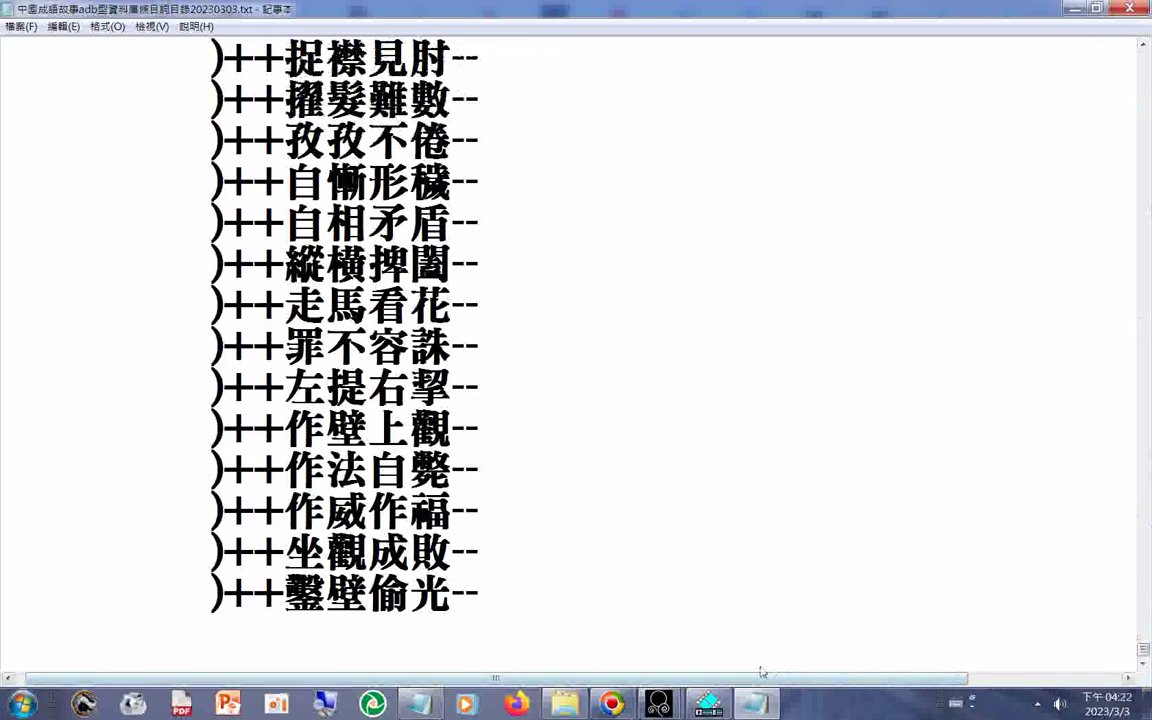
{"action": "key", "text": "ctrl+a"}
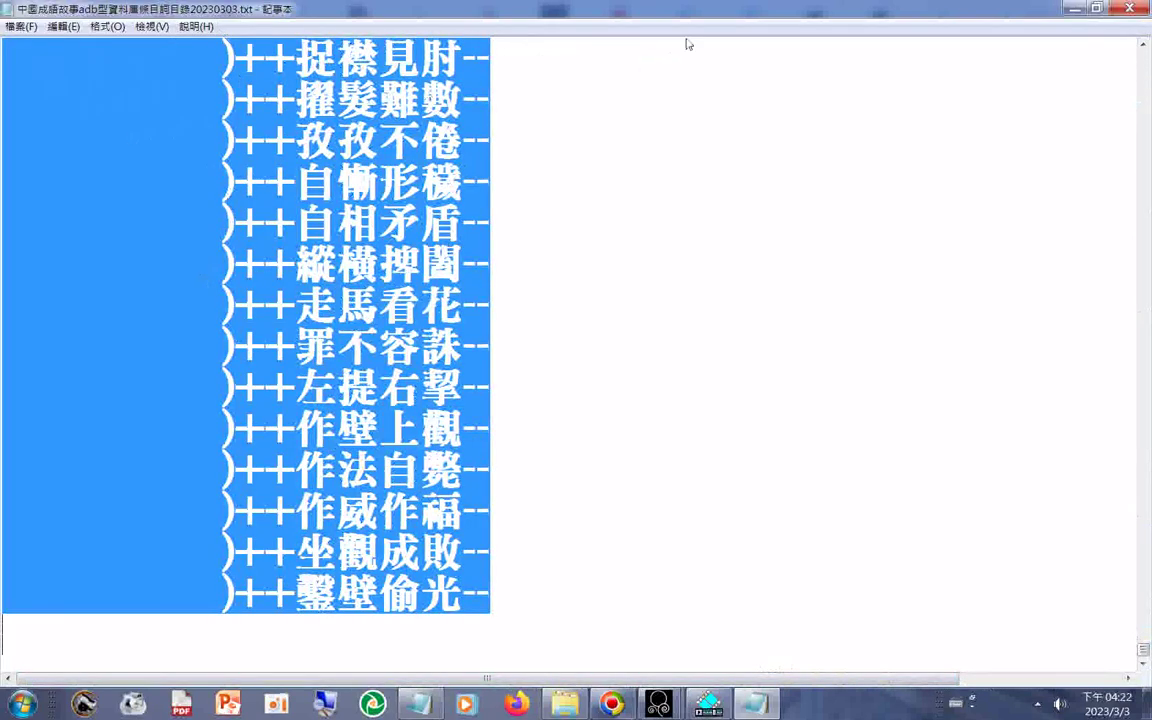
{"action": "right_click", "coordinate": [356, 126]}
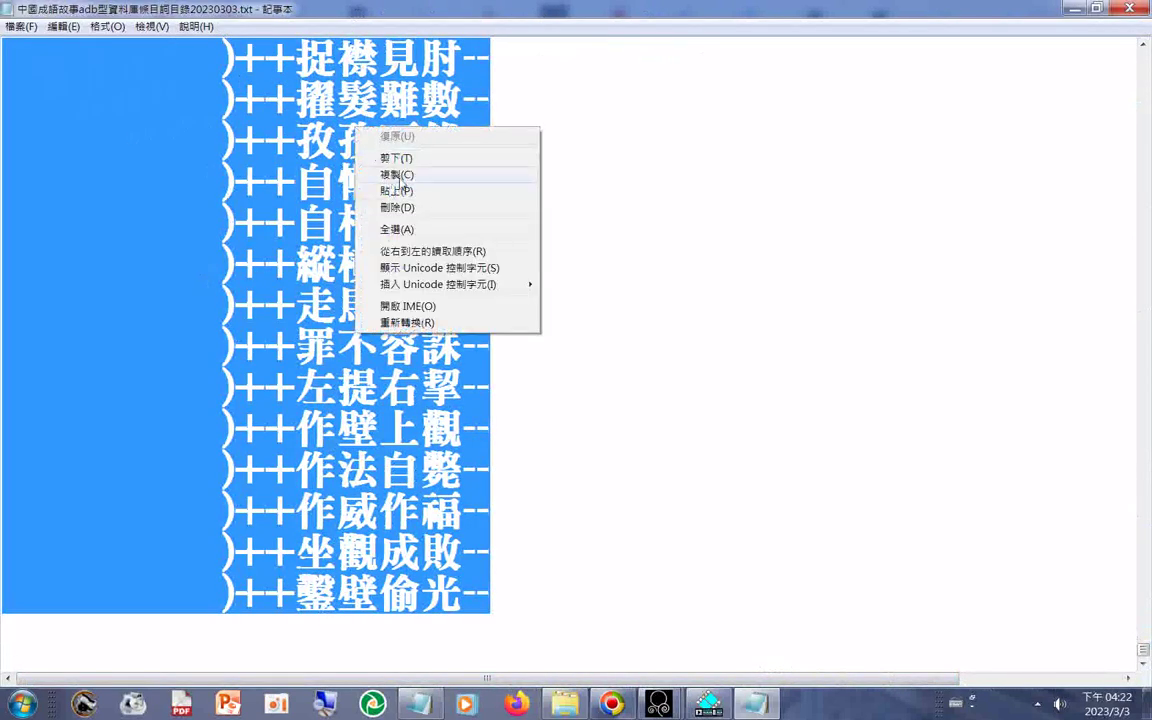
{"action": "left_click", "coordinate": [396, 175]}
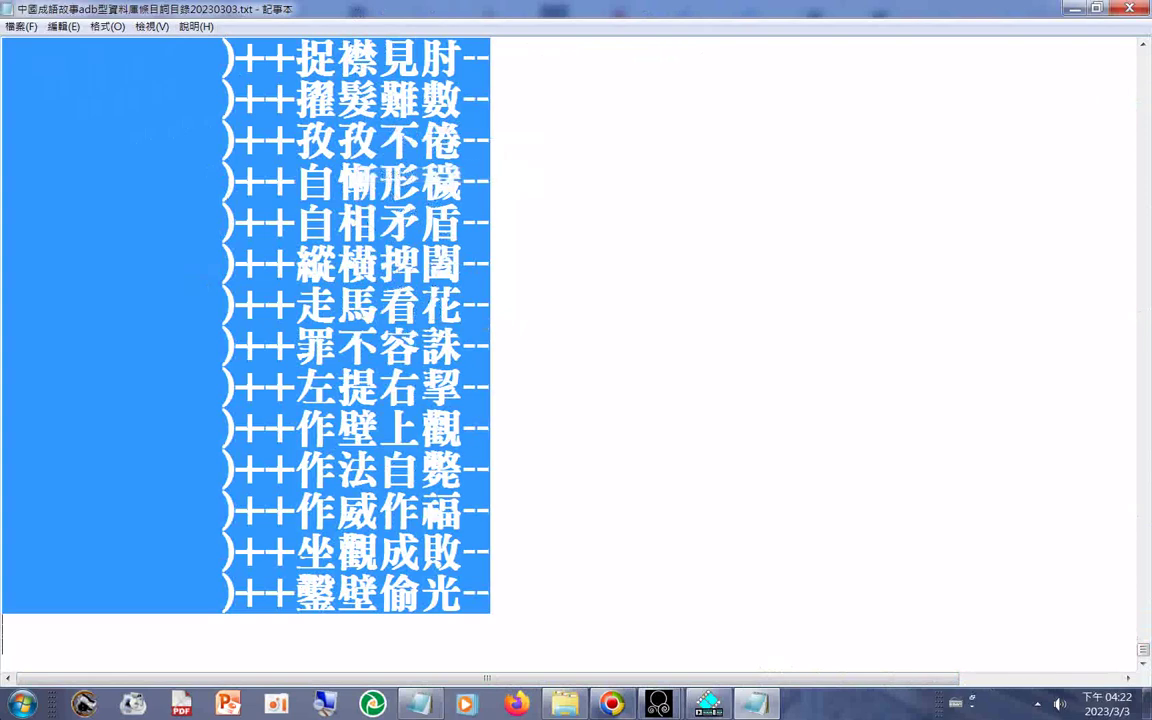
Open a blank workbook in Excel and paste the copied entries as text only, starting at cell A1
{"action": "left_click", "coordinate": [36, 704]}
{"action": "left_click", "coordinate": [71, 496]}
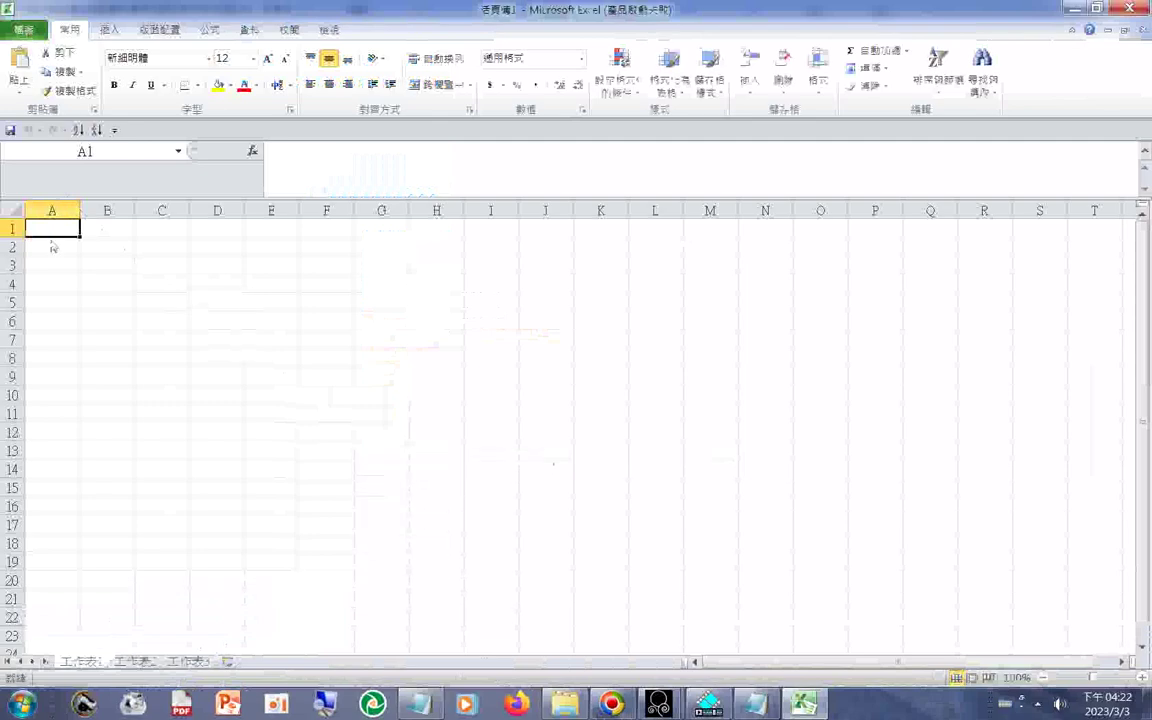
{"action": "right_click", "coordinate": [50, 229]}
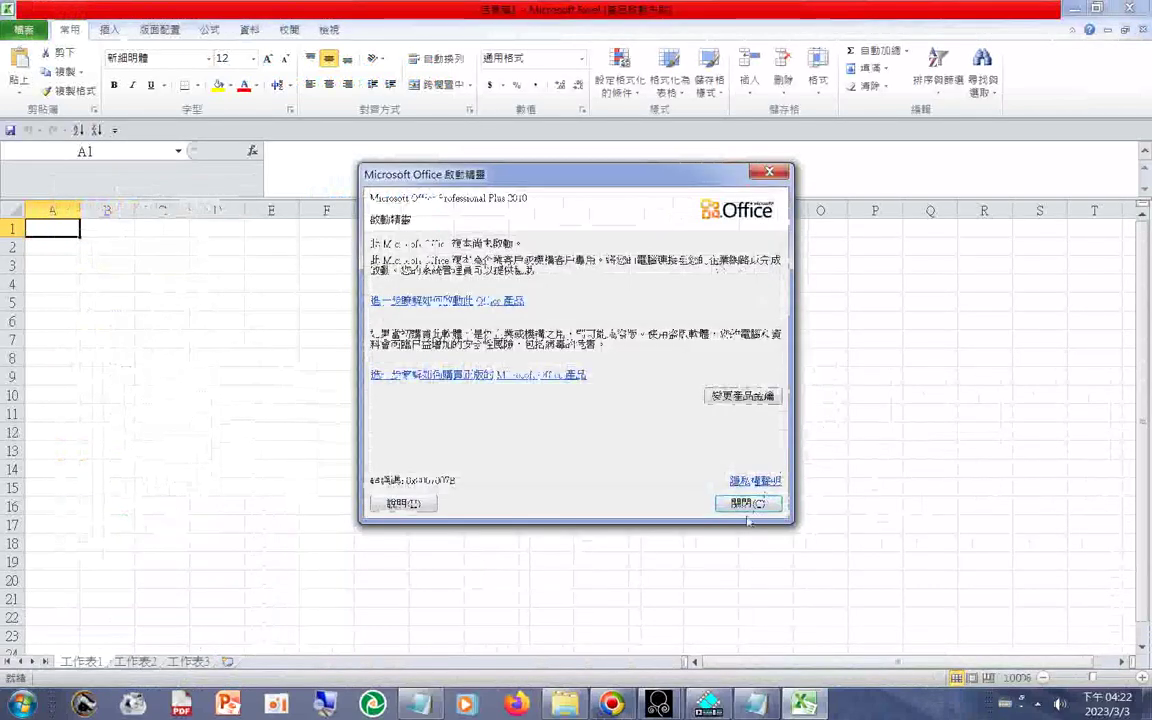
{"action": "left_click", "coordinate": [746, 505]}
{"action": "right_click", "coordinate": [51, 232]}
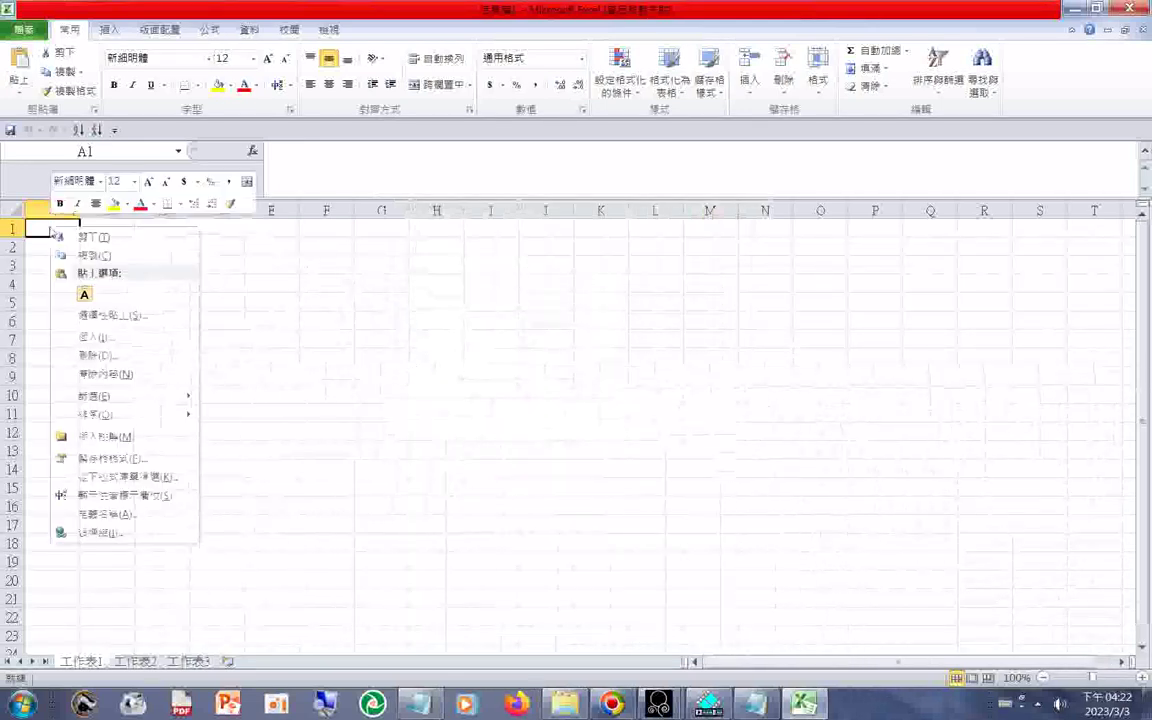
{"action": "left_click", "coordinate": [84, 294]}
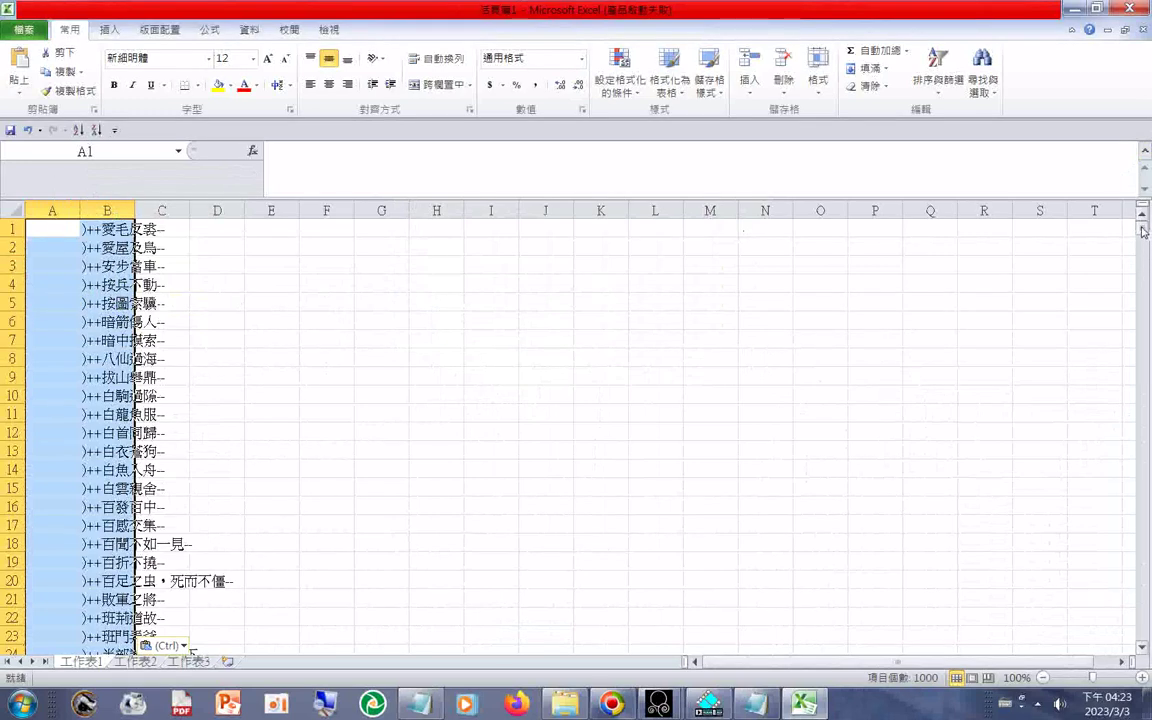
Sort the pasted entries in columns A and B in ascending order (A to Z) and check the order
{"action": "left_click_drag", "start_coordinate": [1143, 230], "coordinate": [1143, 630]}
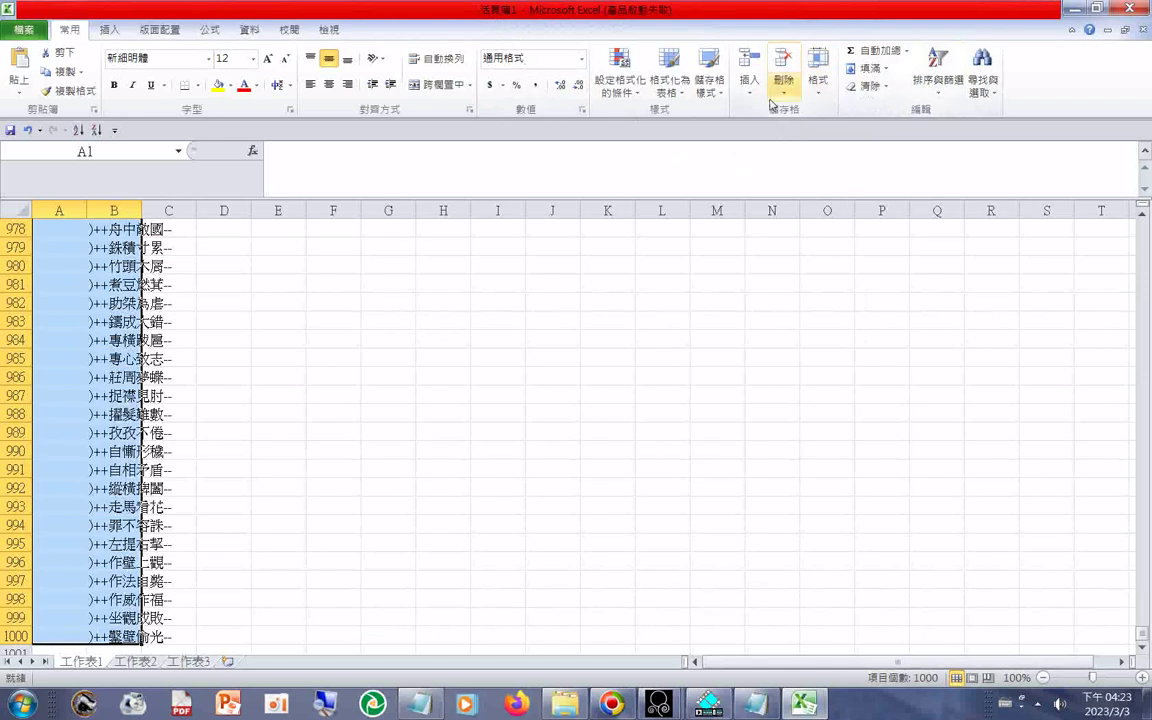
{"action": "left_click", "coordinate": [937, 89]}
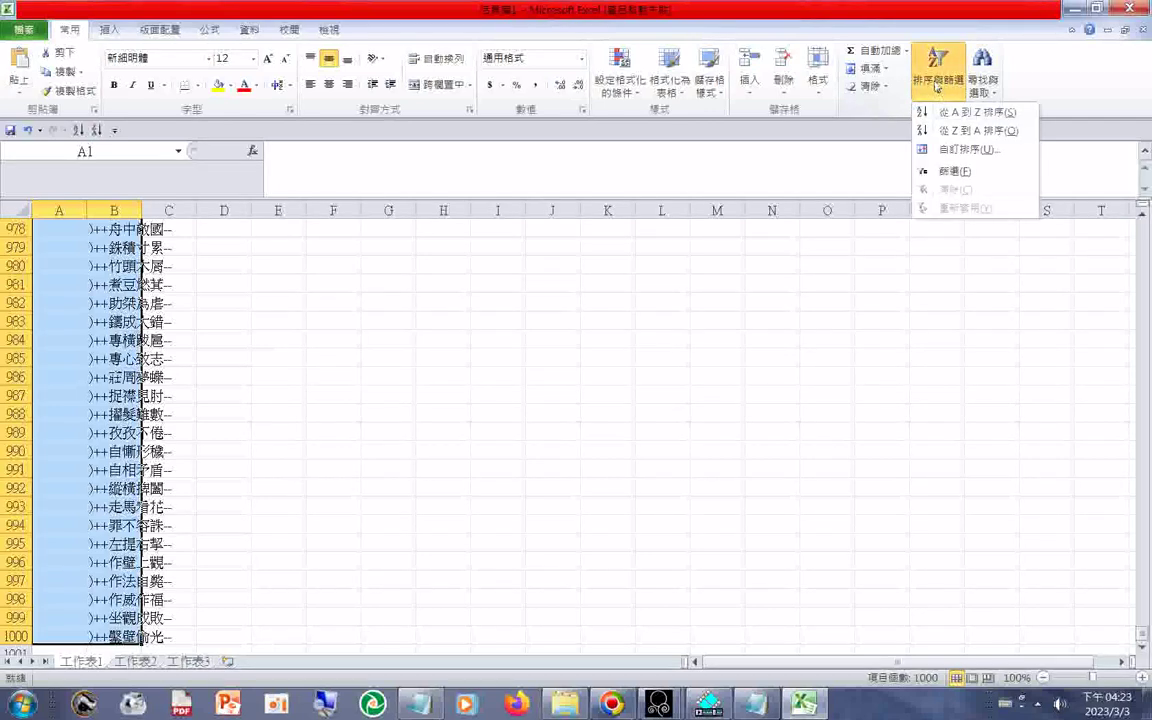
{"action": "left_click", "coordinate": [957, 115]}
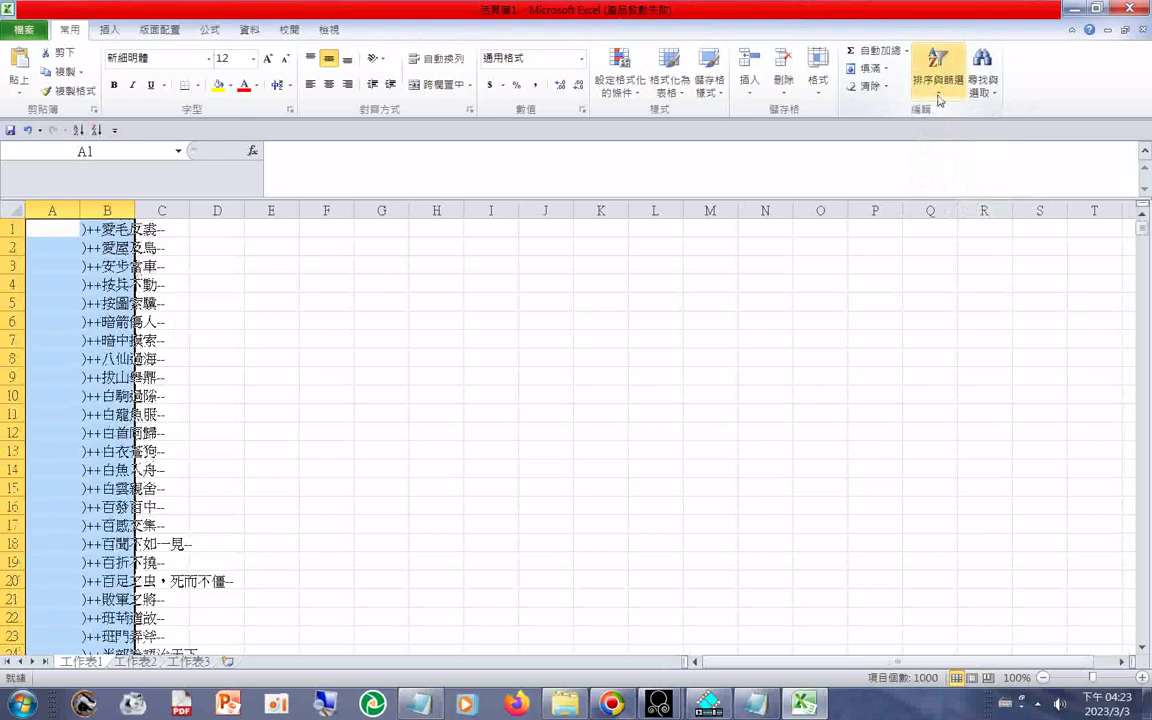
{"action": "scroll", "coordinate": [940, 100], "scroll_direction": "down", "scroll_amount": 1}
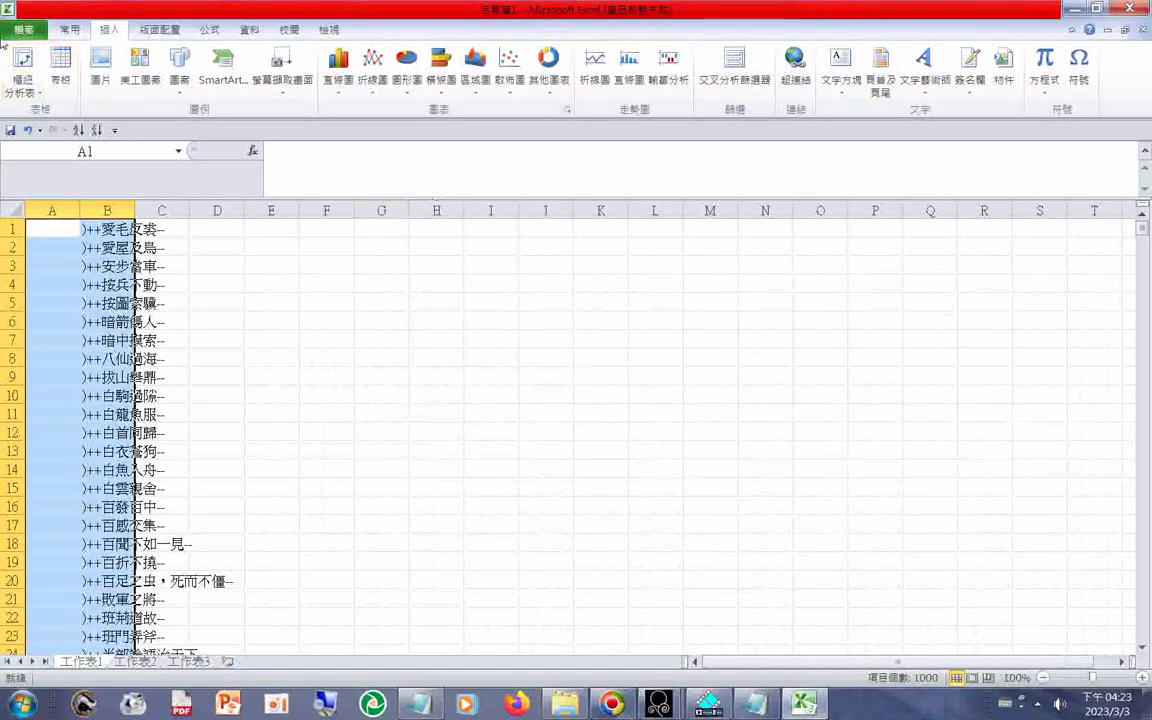
{"action": "left_click", "coordinate": [69, 33]}
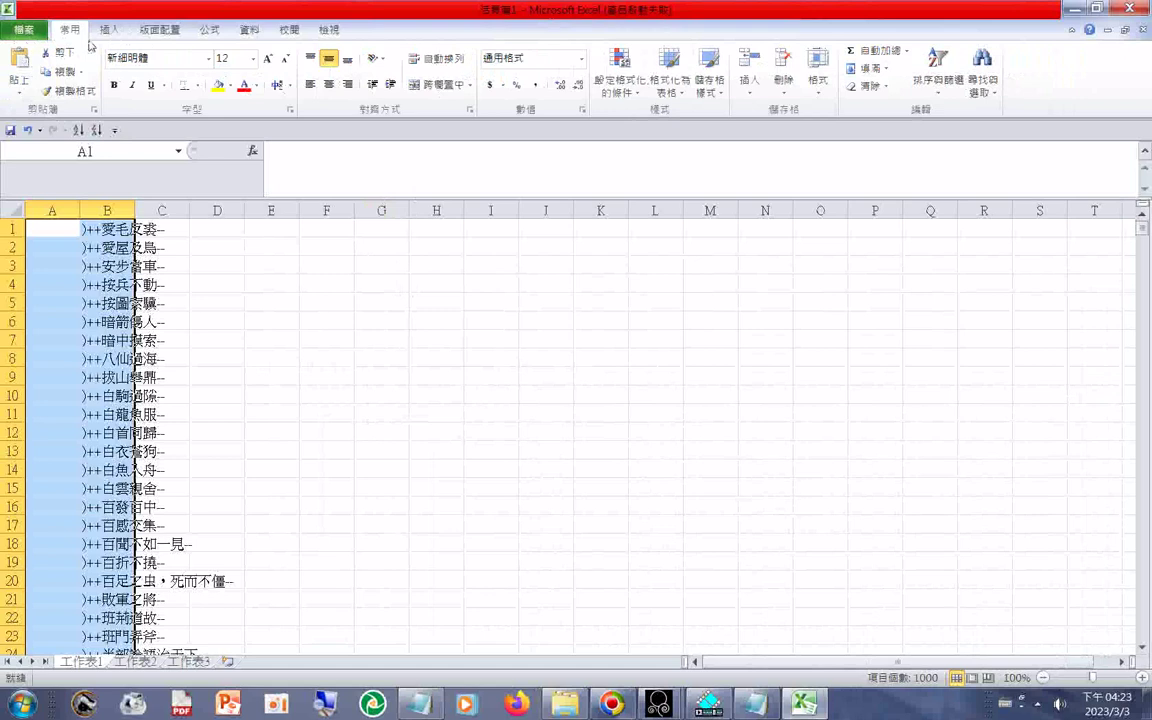
{"action": "left_click", "coordinate": [940, 96]}
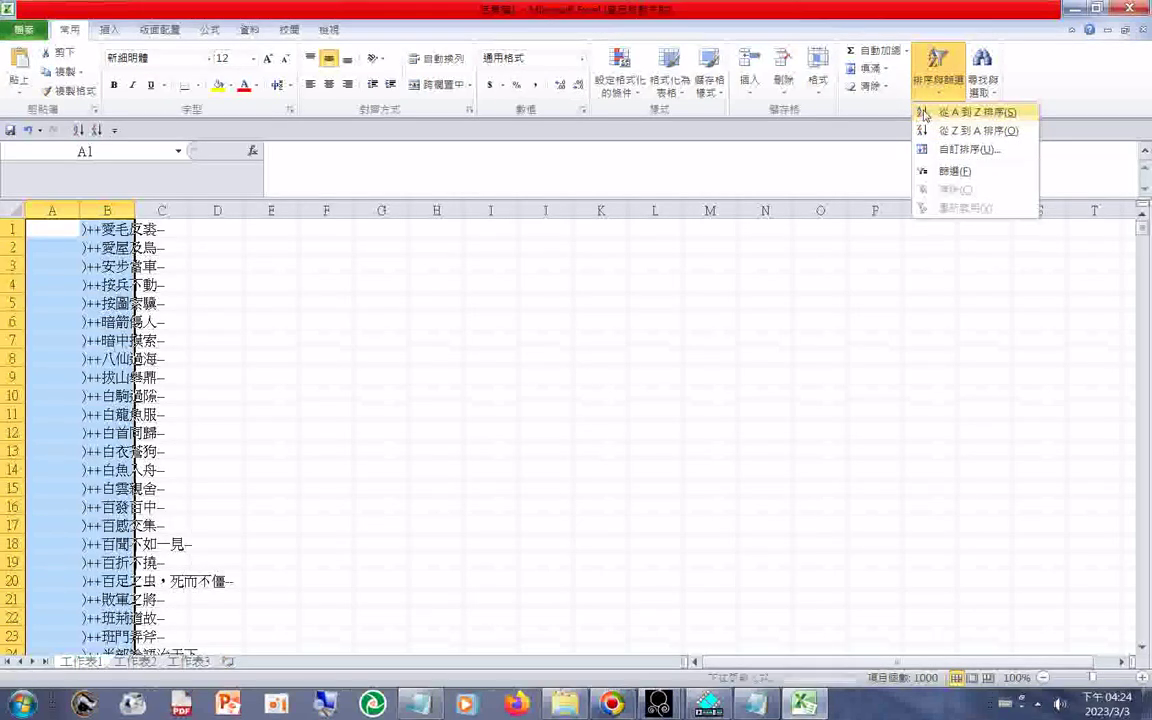
{"action": "left_click", "coordinate": [971, 115]}
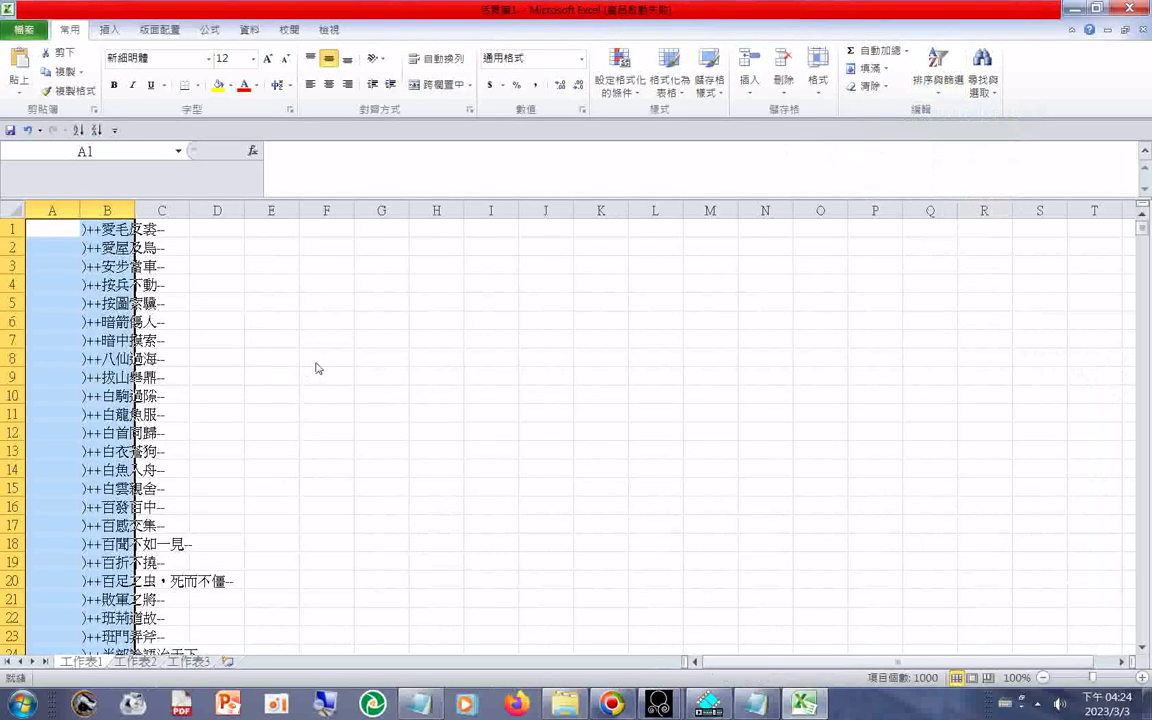
{"action": "scroll", "coordinate": [316, 368], "scroll_direction": "down", "scroll_amount": 12}
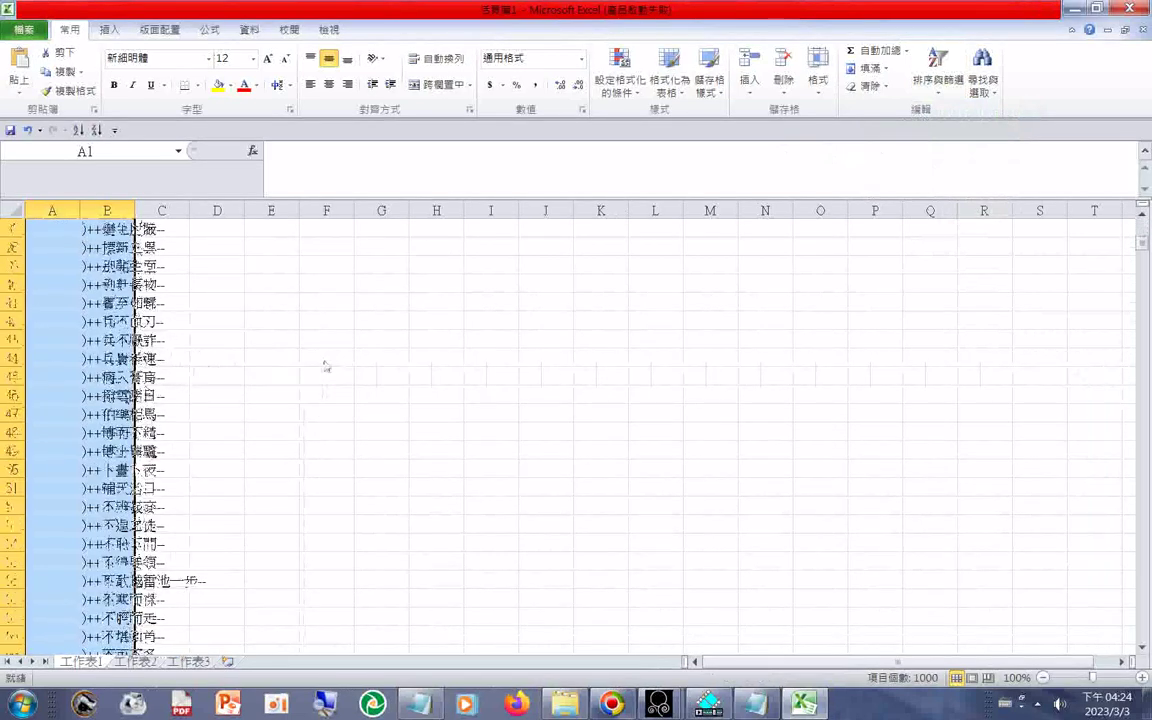
{"action": "scroll", "coordinate": [325, 367], "scroll_direction": "down", "scroll_amount": 3}
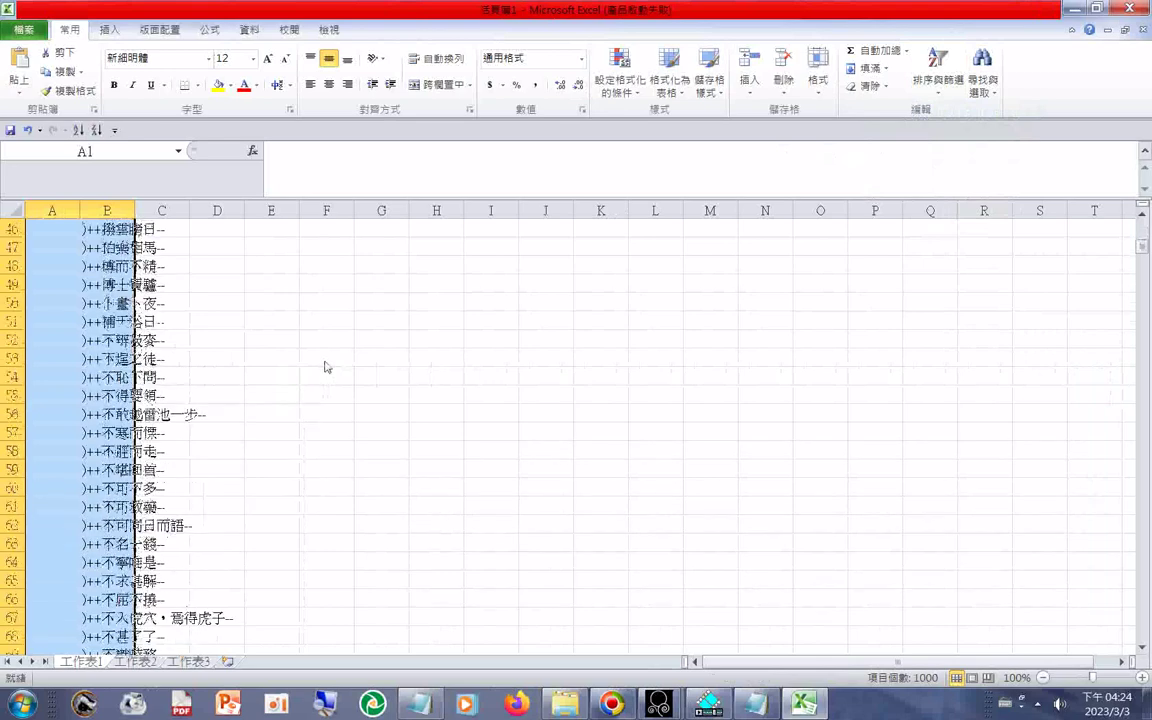
{"action": "scroll", "coordinate": [325, 367], "scroll_direction": "down", "scroll_amount": 8}
{"action": "scroll", "coordinate": [326, 368], "scroll_direction": "down", "scroll_amount": 6}
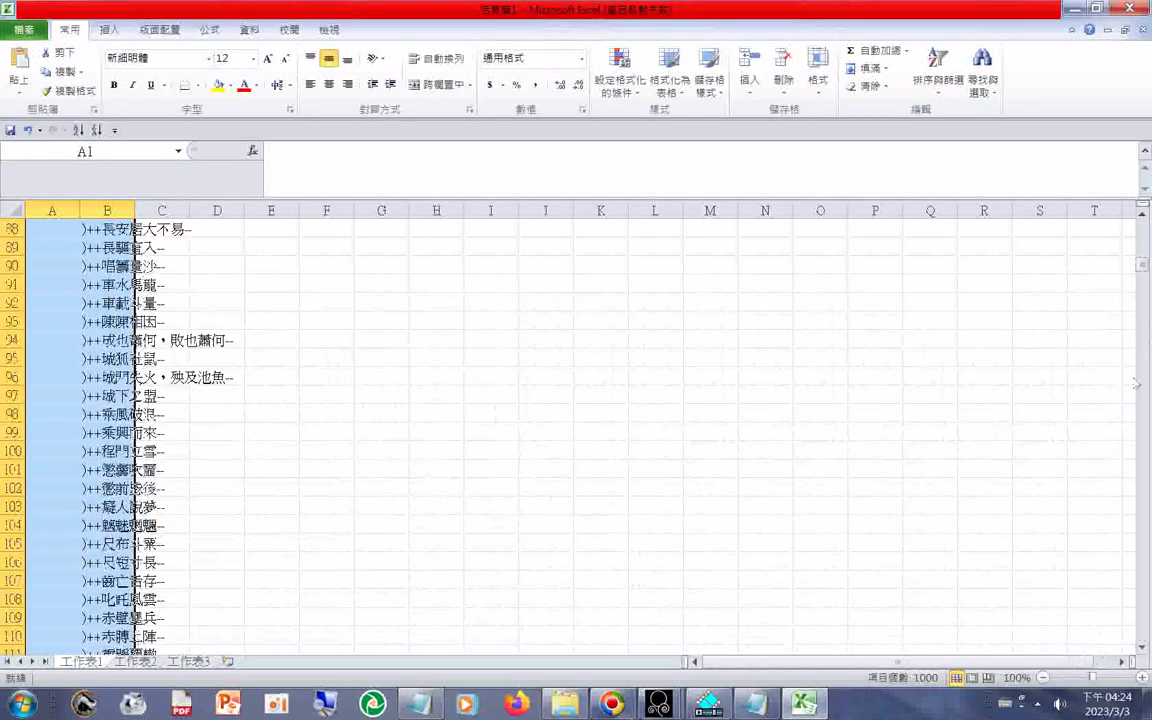
{"action": "left_click_drag", "start_coordinate": [1143, 283], "coordinate": [1145, 228]}
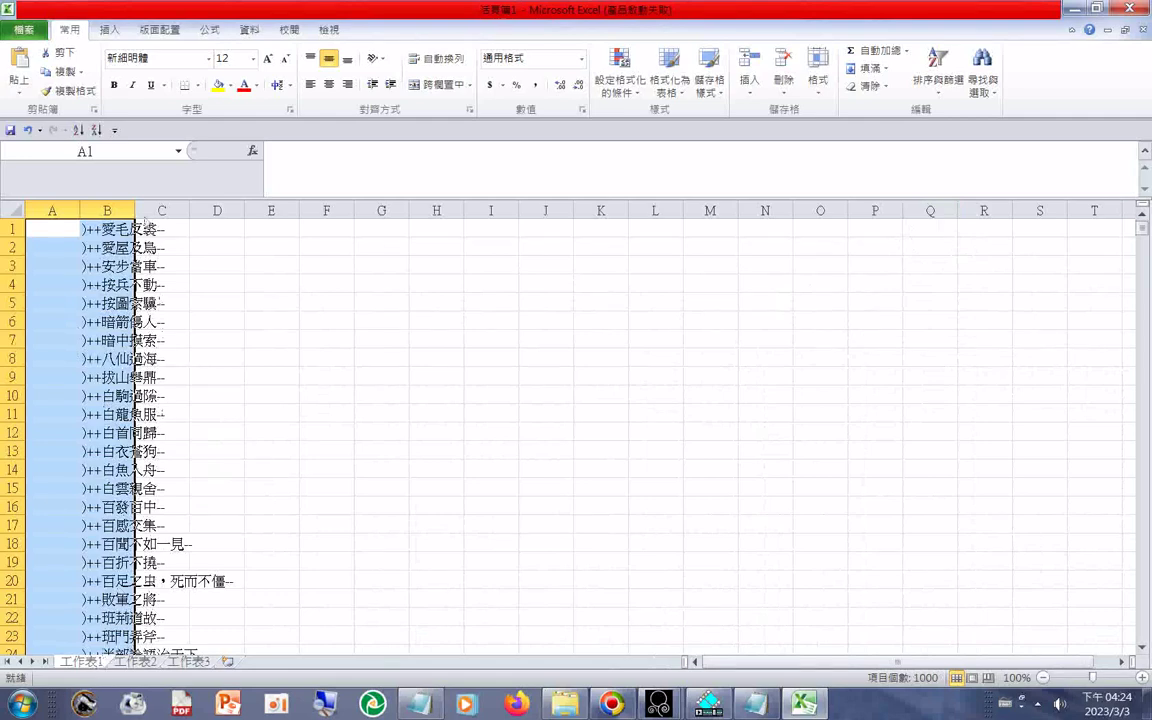
Paste the copied idiom entries as text only into 工作表2, starting at cell A1
{"action": "left_click", "coordinate": [118, 212]}
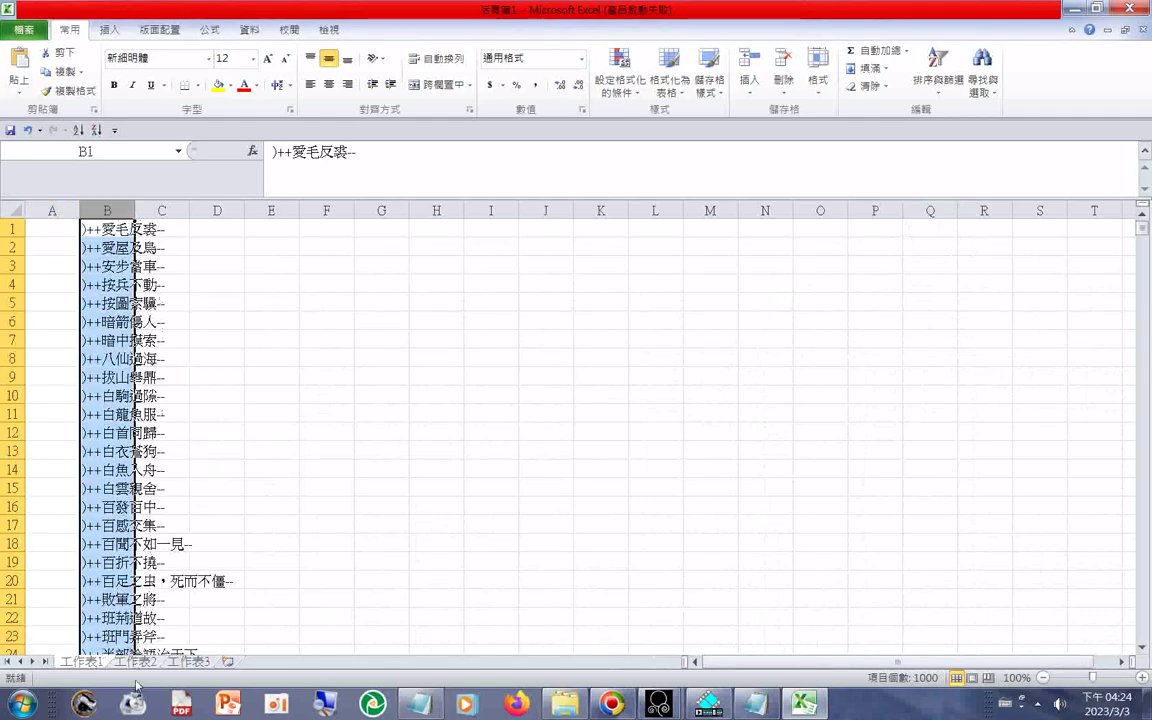
{"action": "left_click", "coordinate": [136, 662]}
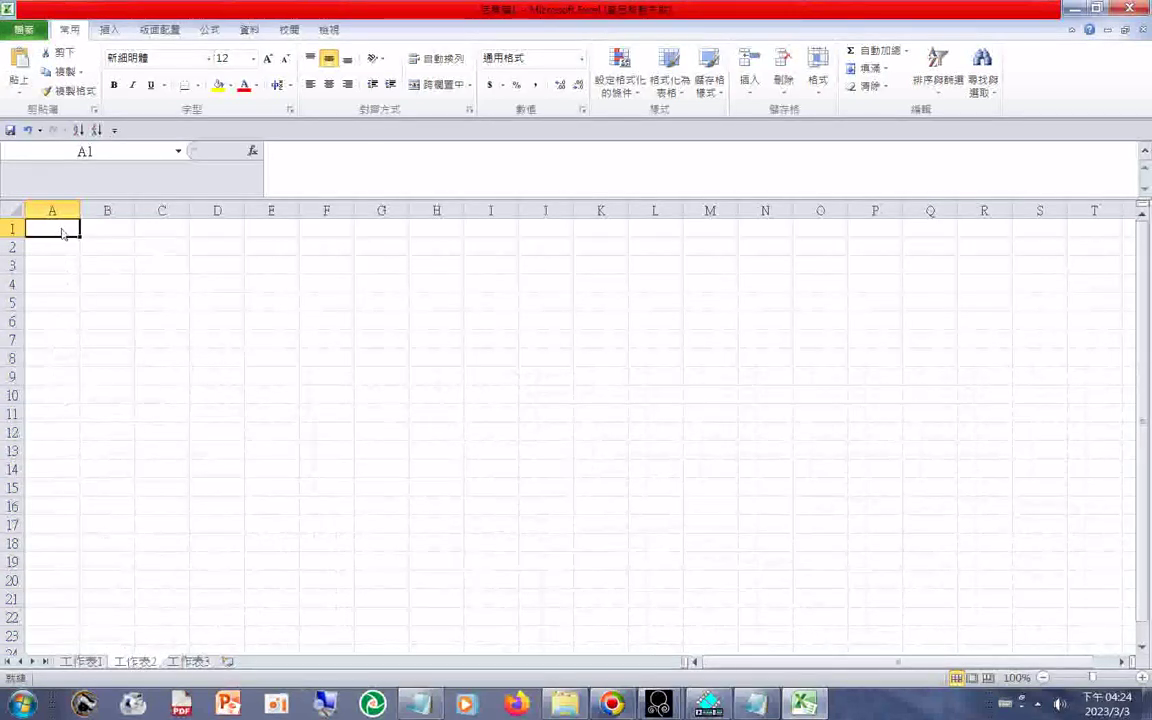
{"action": "right_click", "coordinate": [58, 228]}
{"action": "left_click", "coordinate": [95, 298]}
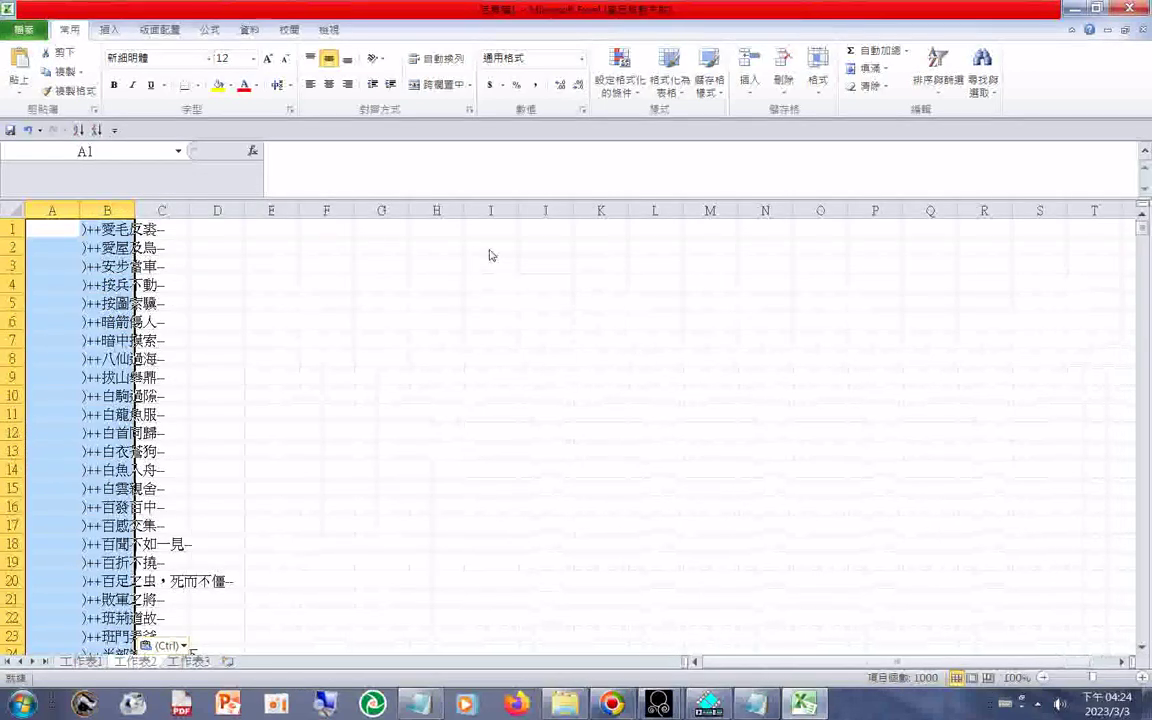
Open the replace dialog for 工作表2, and copy the ")++" prefix with its leading blank space from the 鑿壁偷光 line in the text file
{"action": "key", "text": "ctrl+h"}
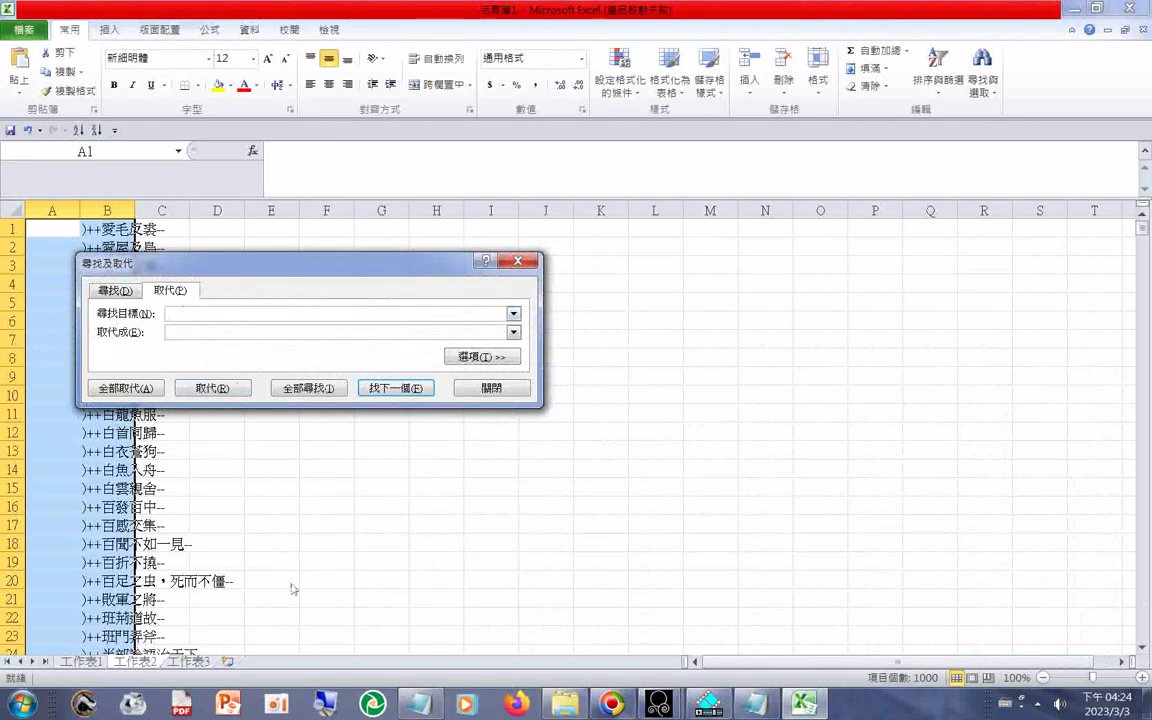
{"action": "left_click", "coordinate": [420, 705]}
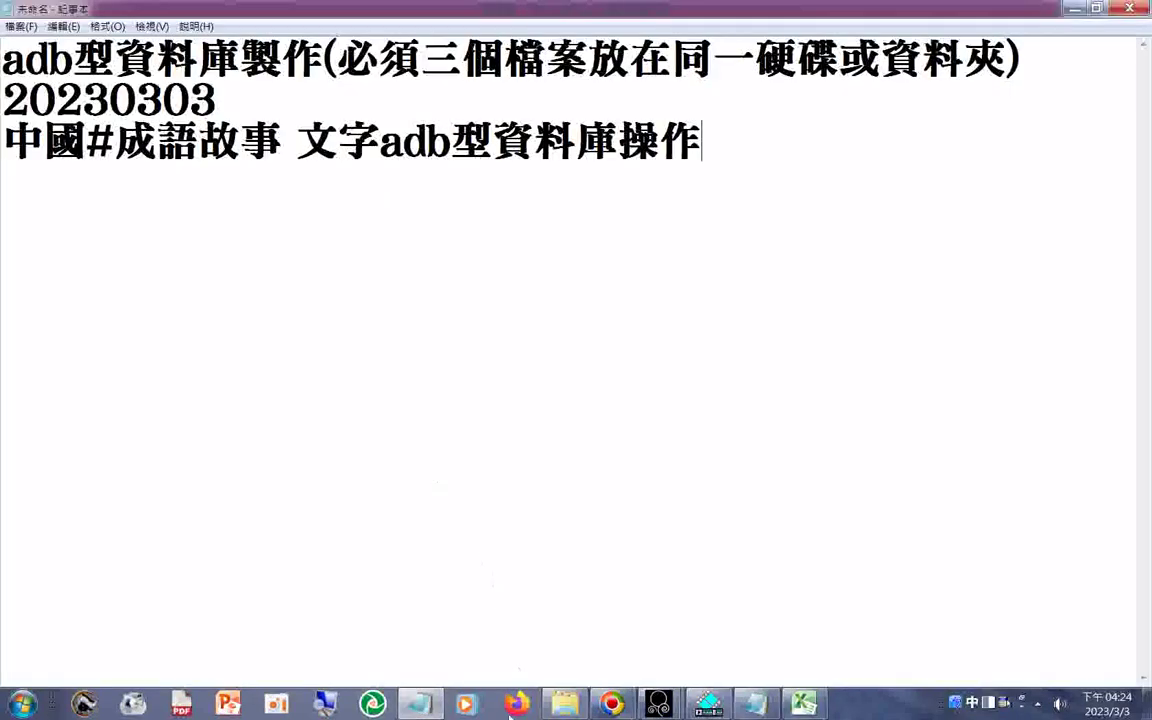
{"action": "mouse_move", "coordinate": [420, 711]}
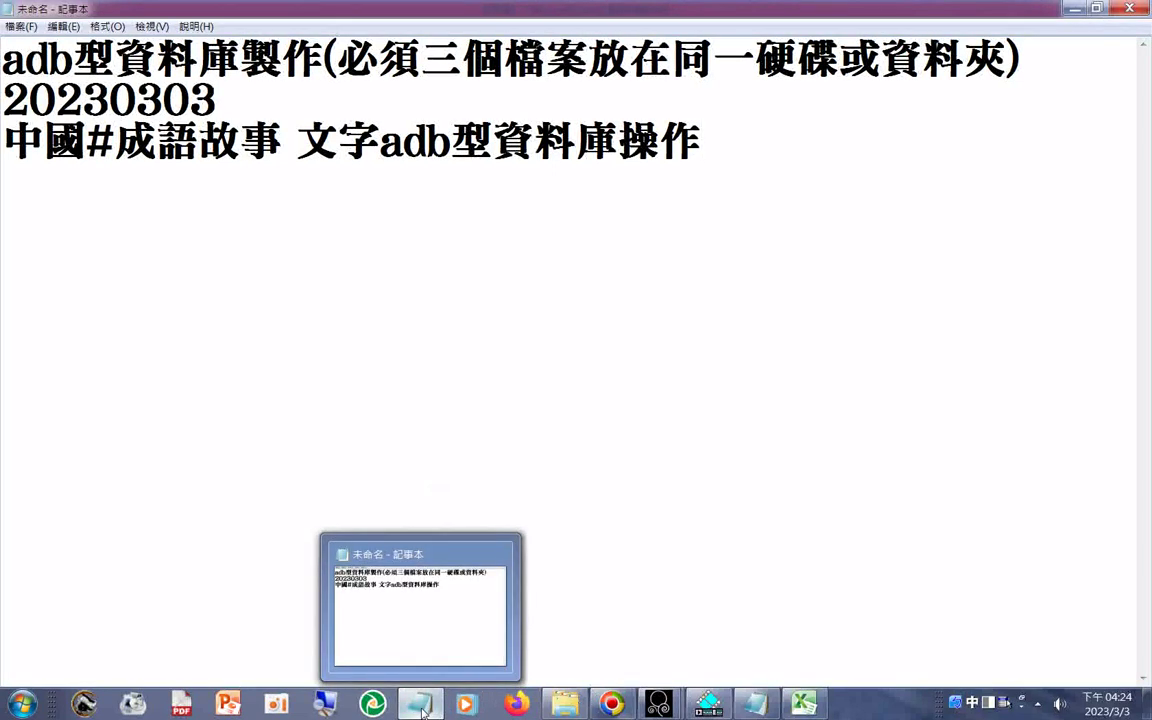
{"action": "left_click", "coordinate": [758, 706]}
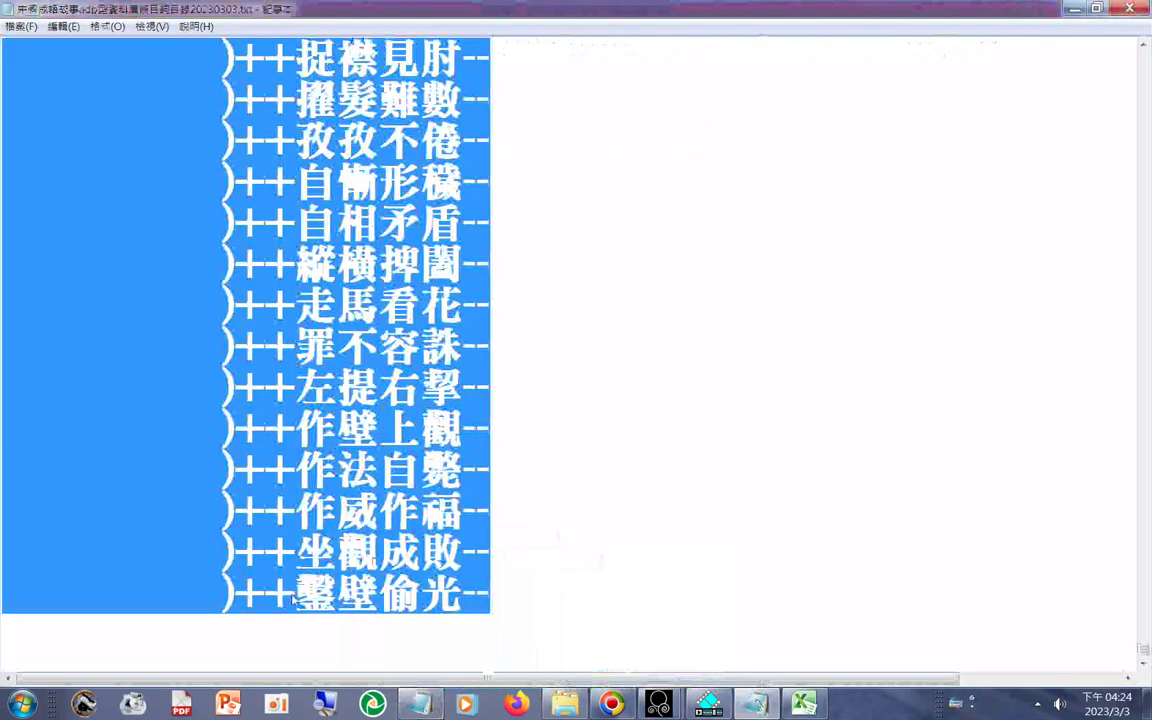
{"action": "left_click_drag", "start_coordinate": [293, 598], "coordinate": [90, 594]}
{"action": "right_click", "coordinate": [90, 594]}
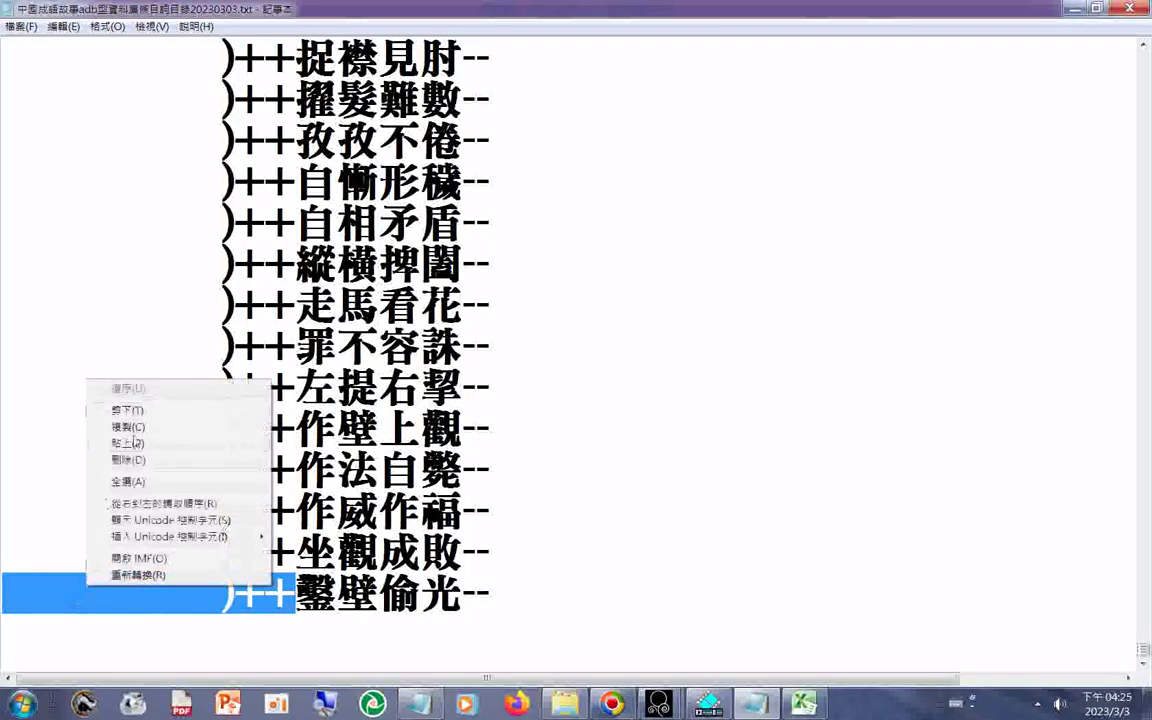
{"action": "left_click", "coordinate": [128, 428]}
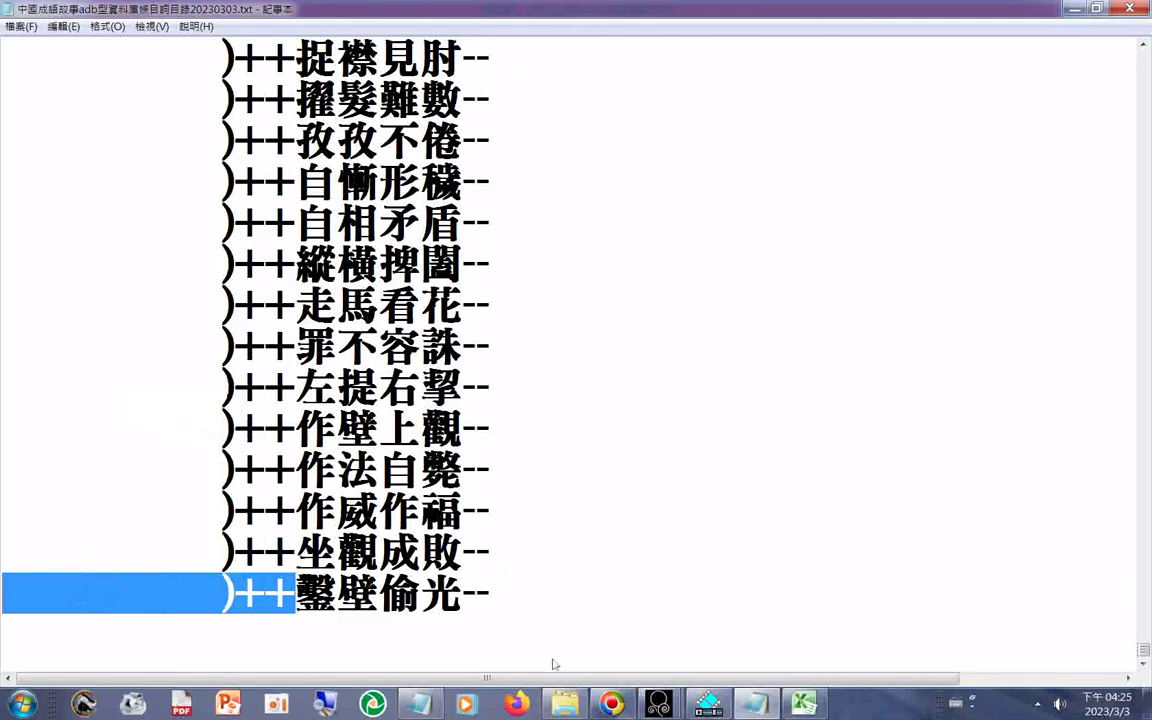
Back in Excel, try to replace every occurrence of the copied prefix in columns A and B with nothing
{"action": "left_click", "coordinate": [802, 707]}
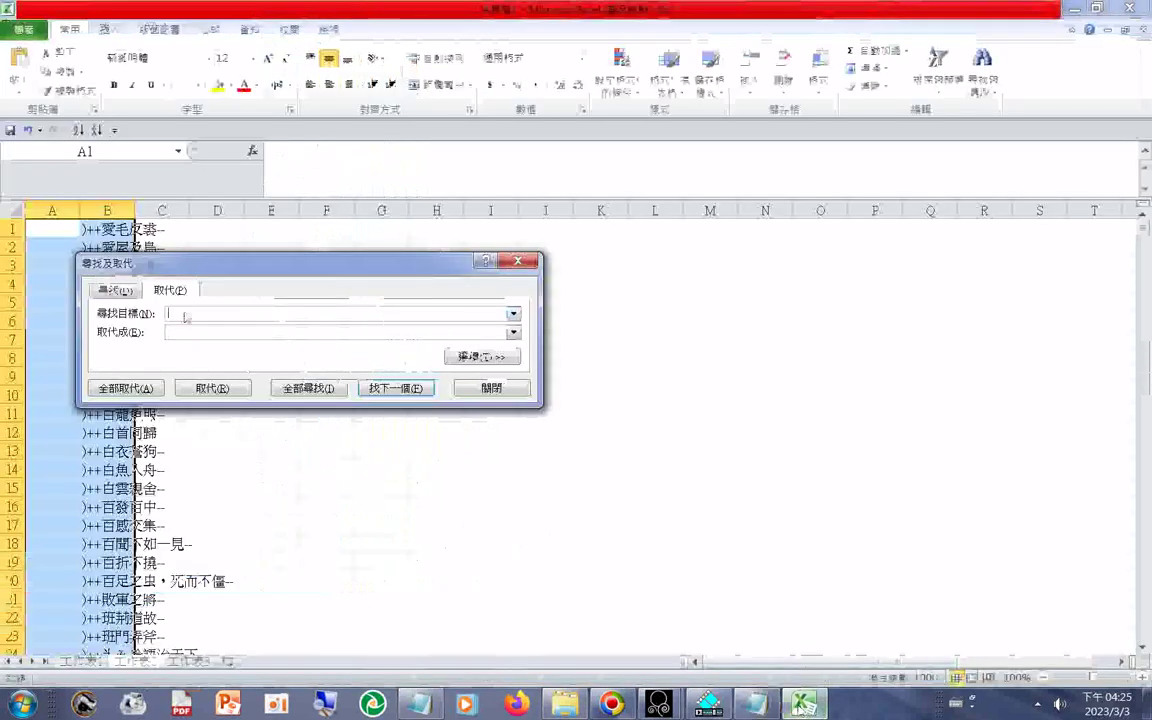
{"action": "right_click", "coordinate": [225, 313]}
{"action": "left_click", "coordinate": [240, 355]}
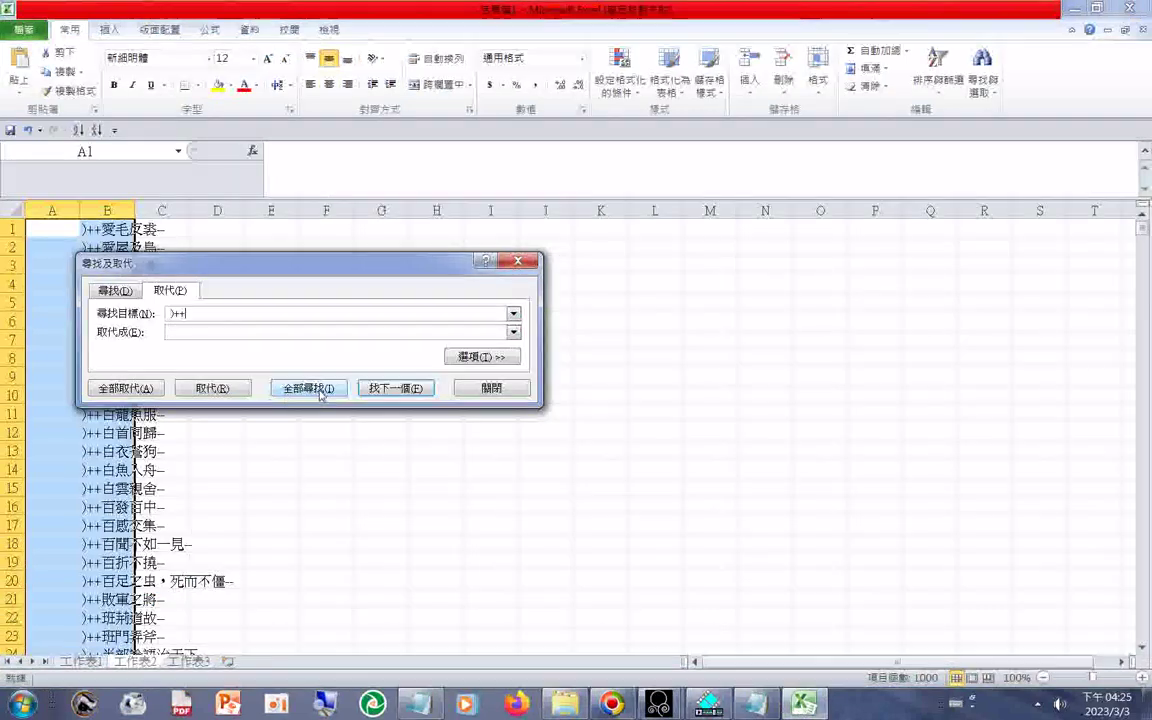
{"action": "left_click", "coordinate": [125, 388]}
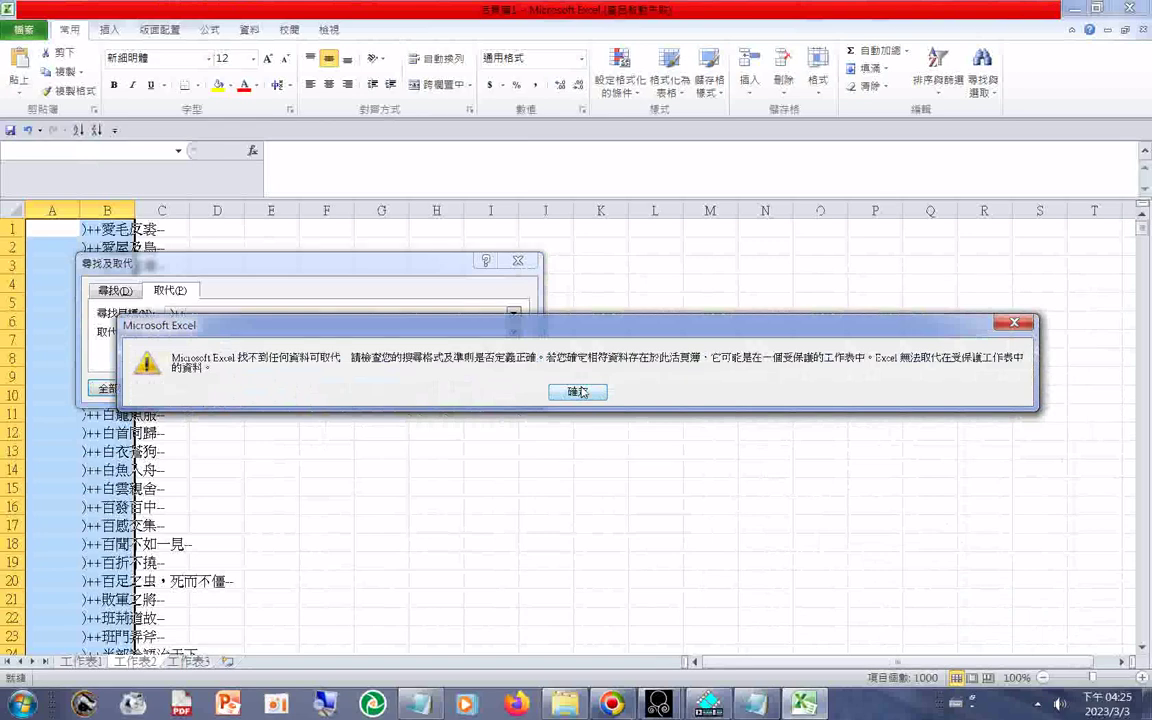
{"action": "left_click_drag", "start_coordinate": [399, 330], "coordinate": [557, 278]}
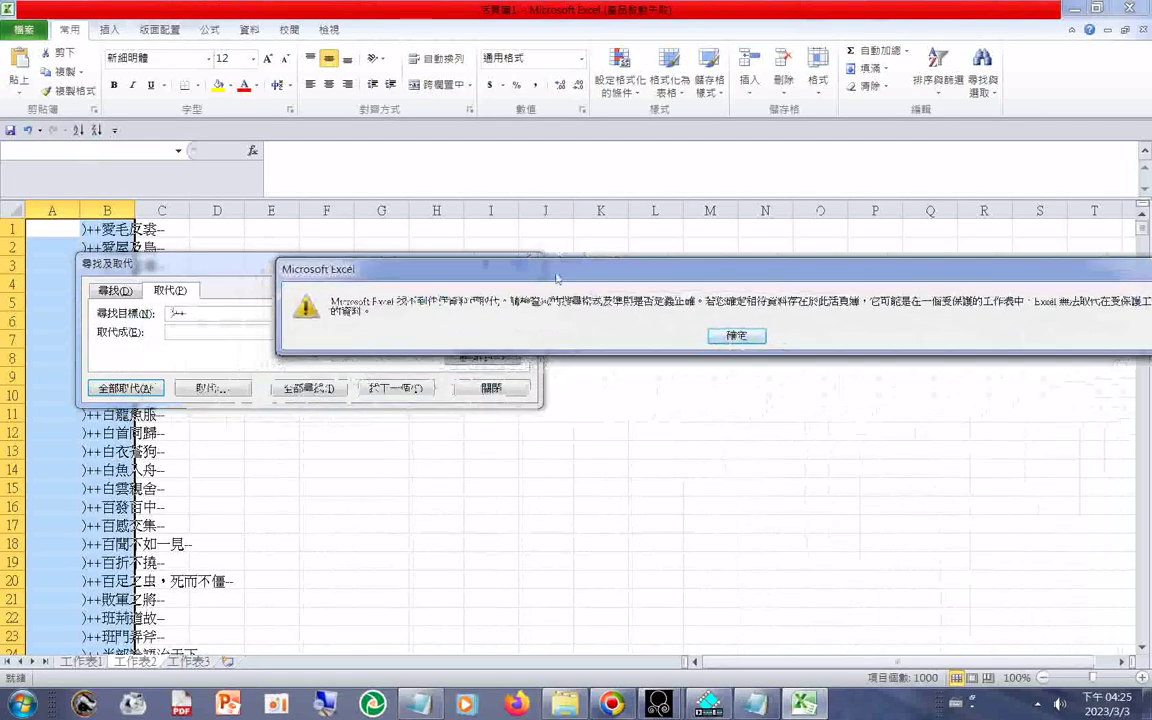
{"action": "left_click", "coordinate": [725, 336]}
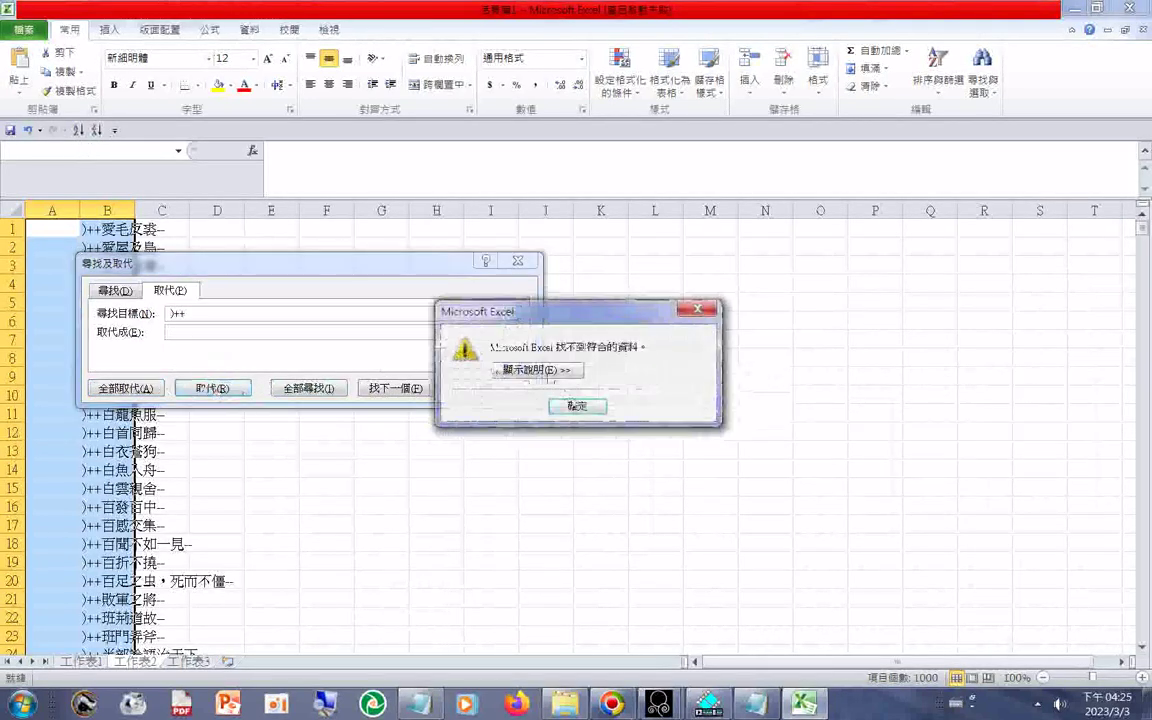
{"action": "left_click", "coordinate": [578, 406]}
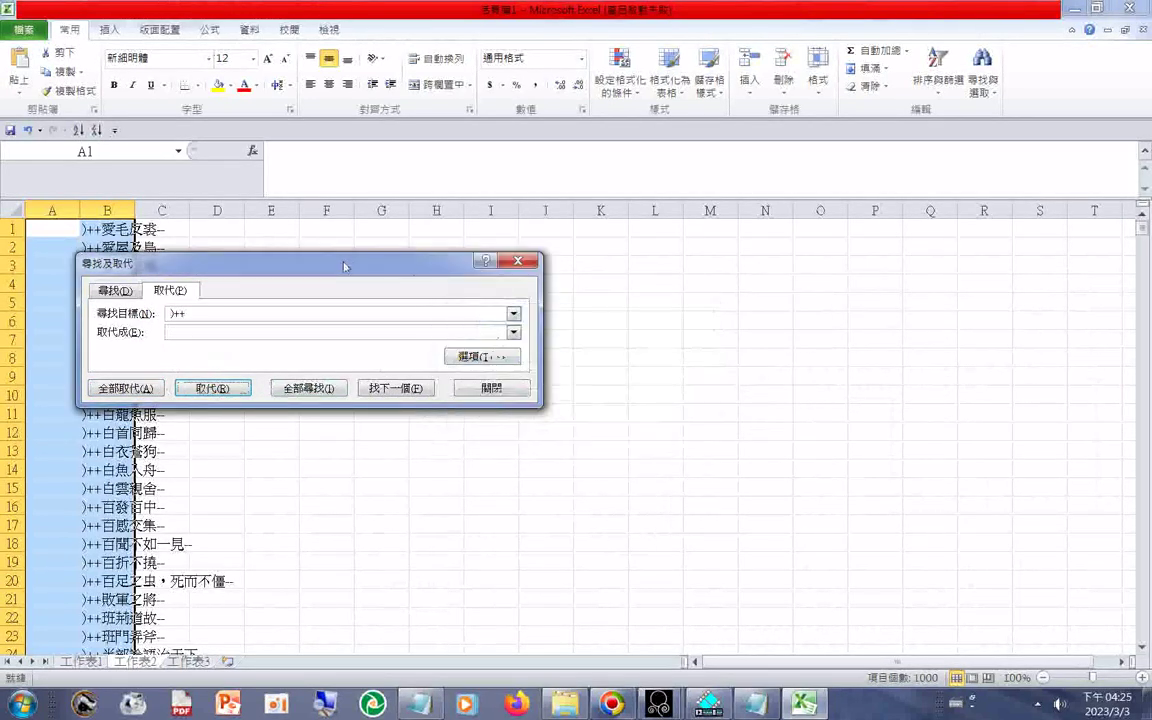
Delete the empty column A from 工作表2 so the idiom entries move into column A
{"action": "left_click_drag", "start_coordinate": [338, 266], "coordinate": [566, 264]}
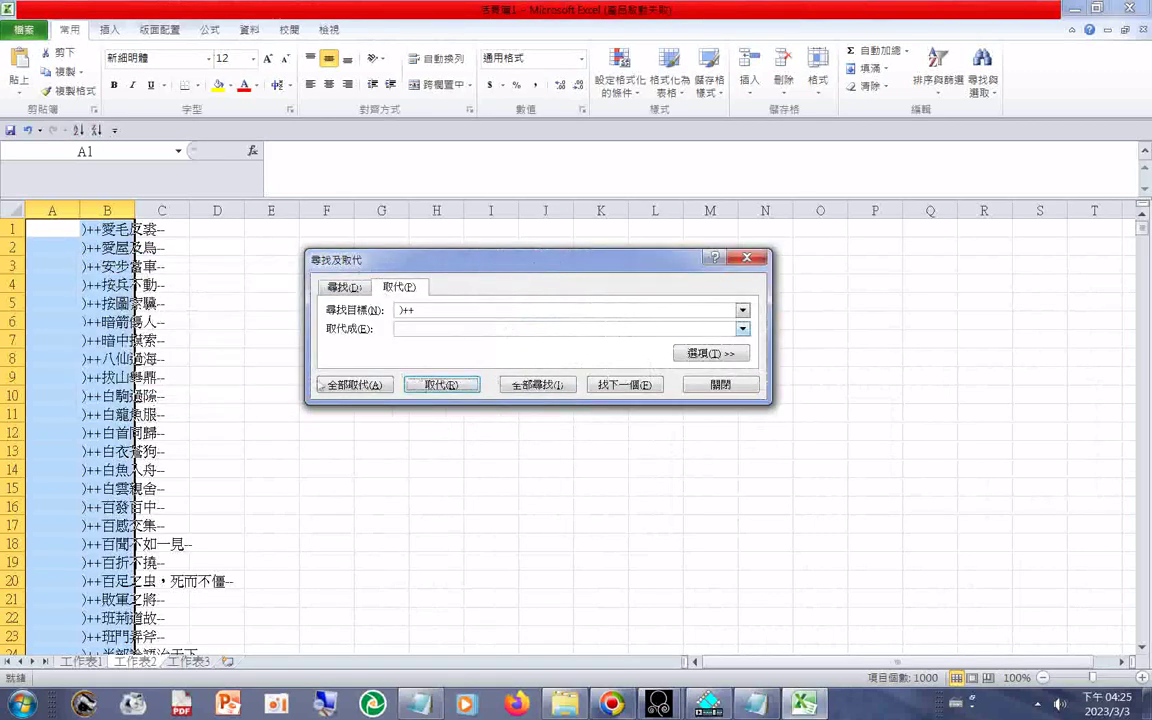
{"action": "left_click", "coordinate": [66, 638]}
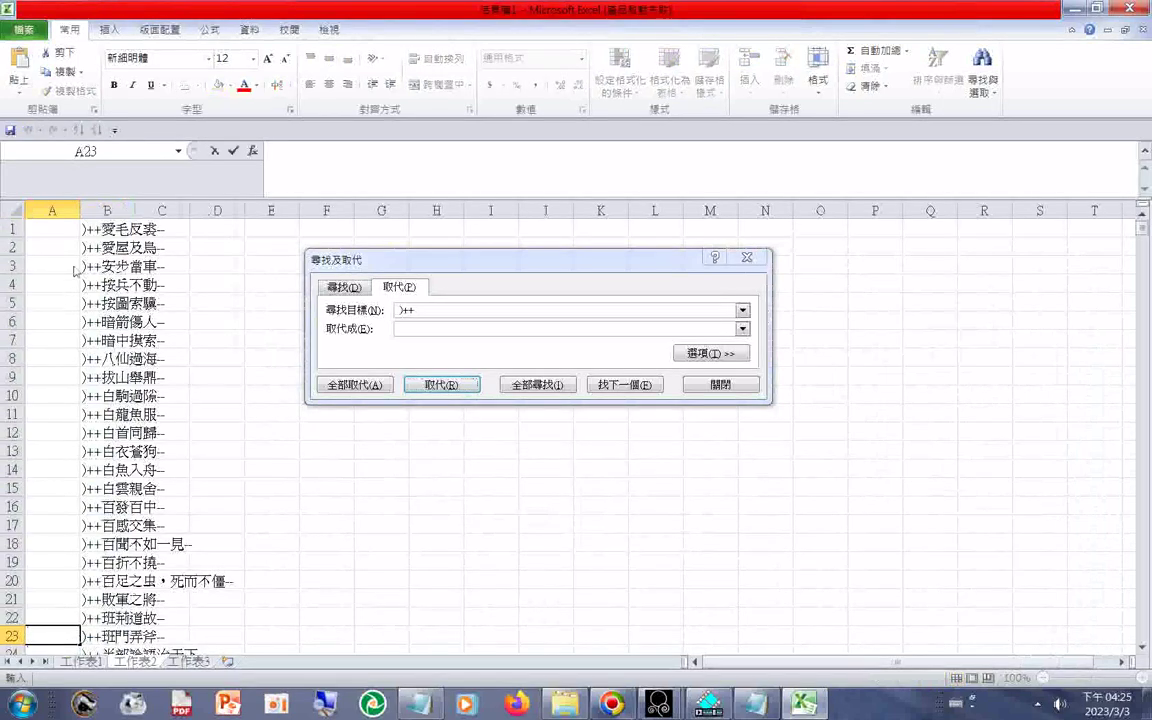
{"action": "left_click", "coordinate": [58, 211]}
{"action": "right_click", "coordinate": [61, 213]}
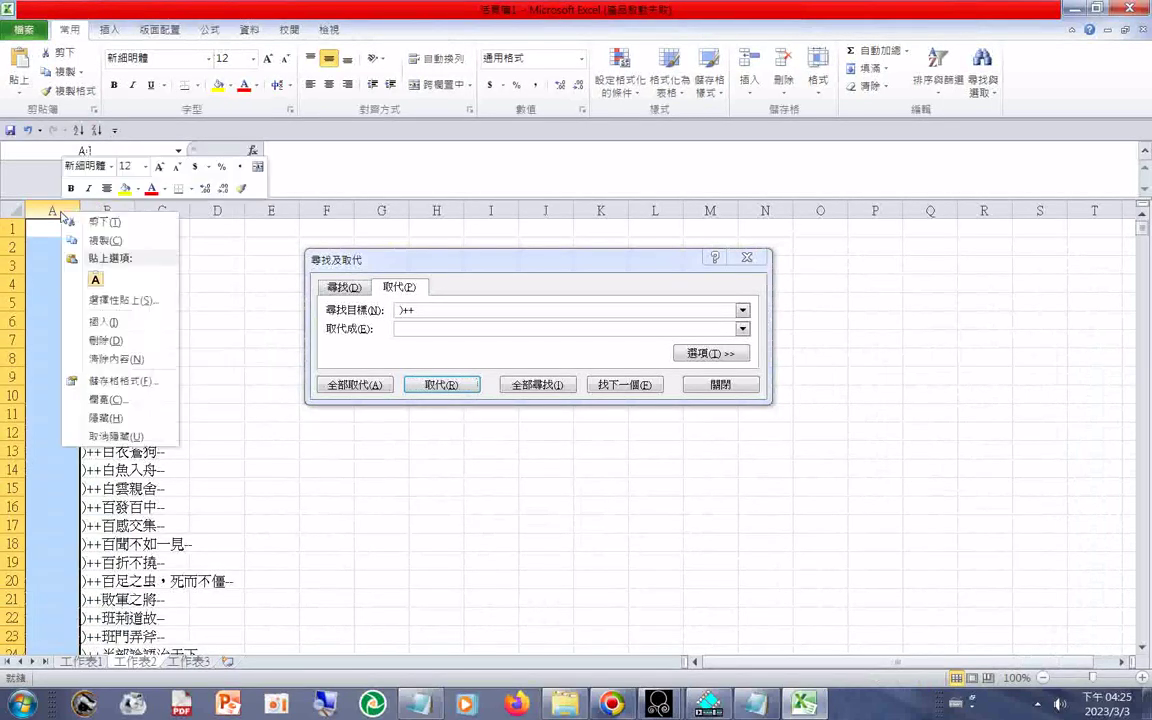
{"action": "left_click", "coordinate": [100, 341]}
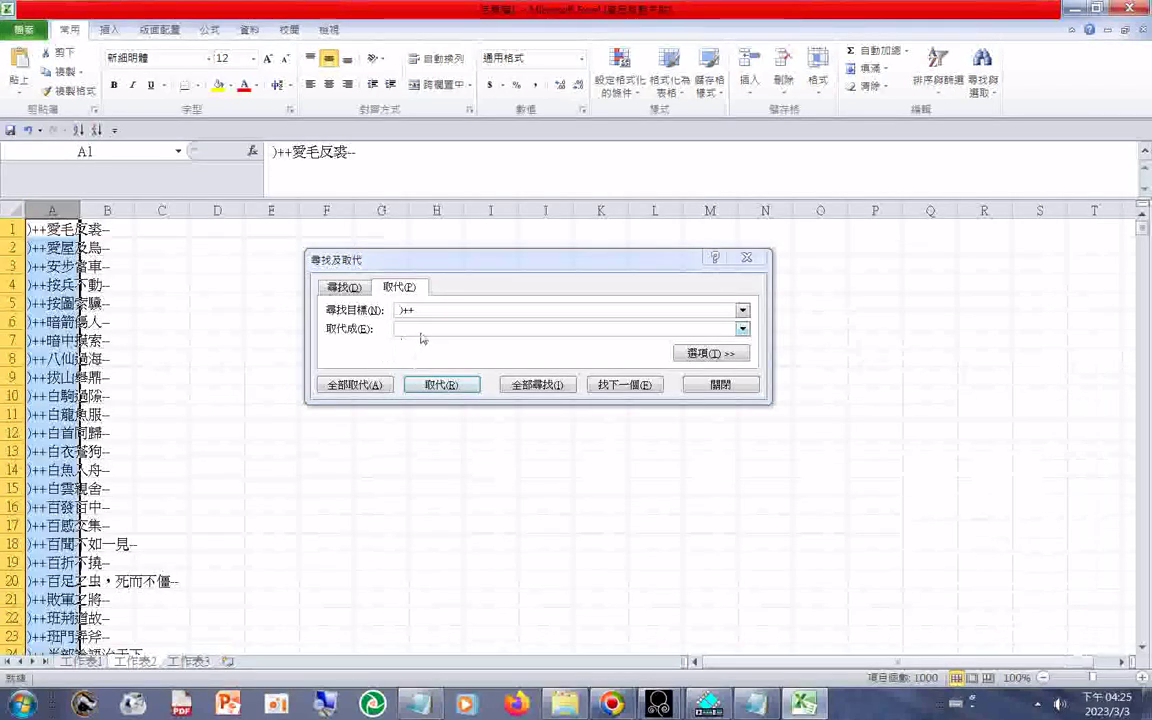
Replace every ")++" prefix in 工作表2 with nothing, using the prefix copied from cell A1 as the search text, and close the dialog
{"action": "double_click", "coordinate": [41, 236]}
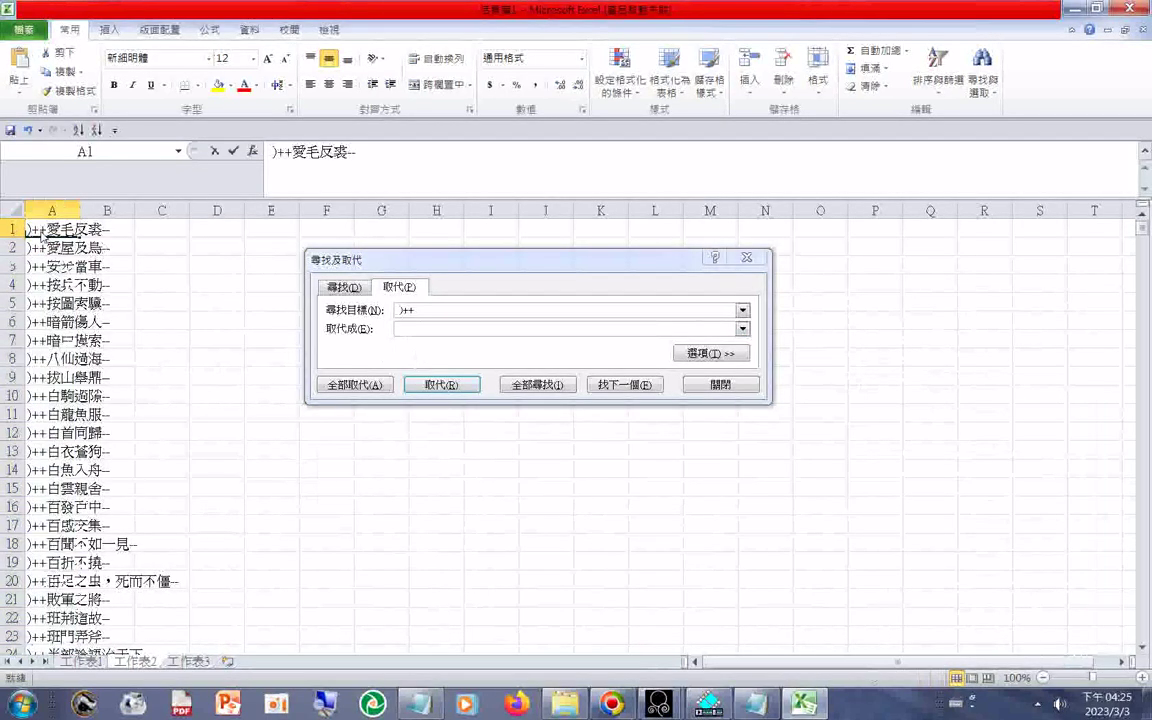
{"action": "left_click_drag", "start_coordinate": [46, 231], "coordinate": [18, 236]}
{"action": "right_click", "coordinate": [35, 243]}
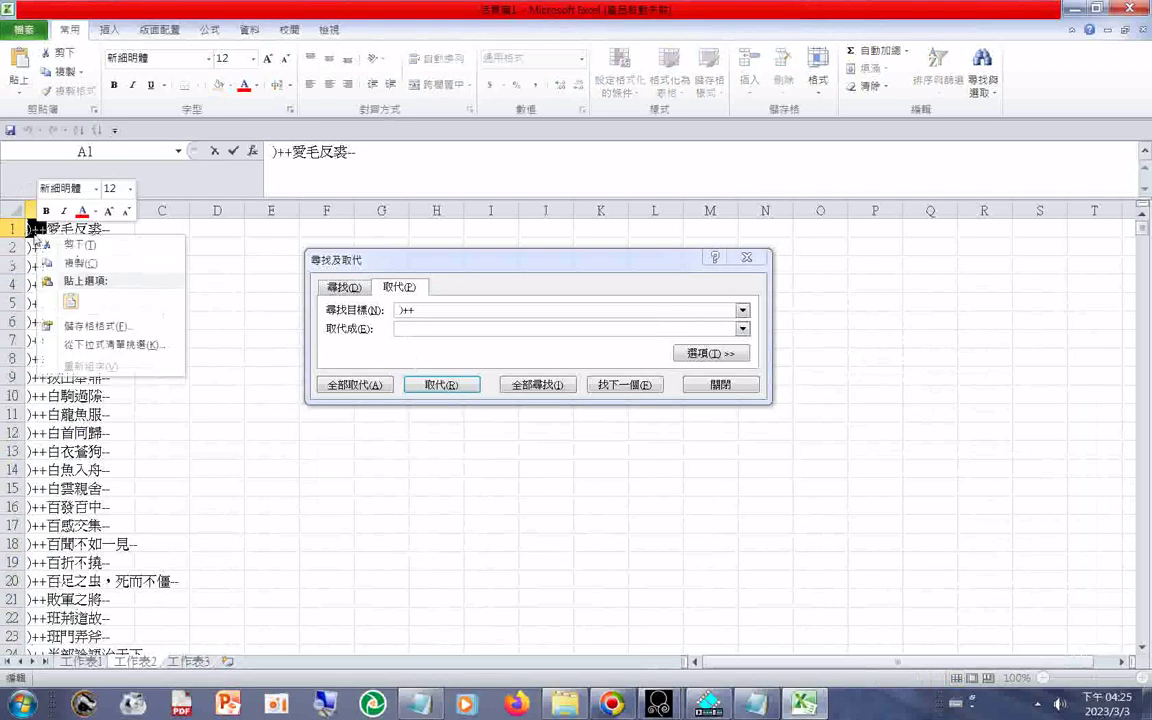
{"action": "left_click", "coordinate": [70, 252]}
{"action": "left_click_drag", "start_coordinate": [446, 314], "coordinate": [401, 314]}
{"action": "right_click", "coordinate": [408, 315]}
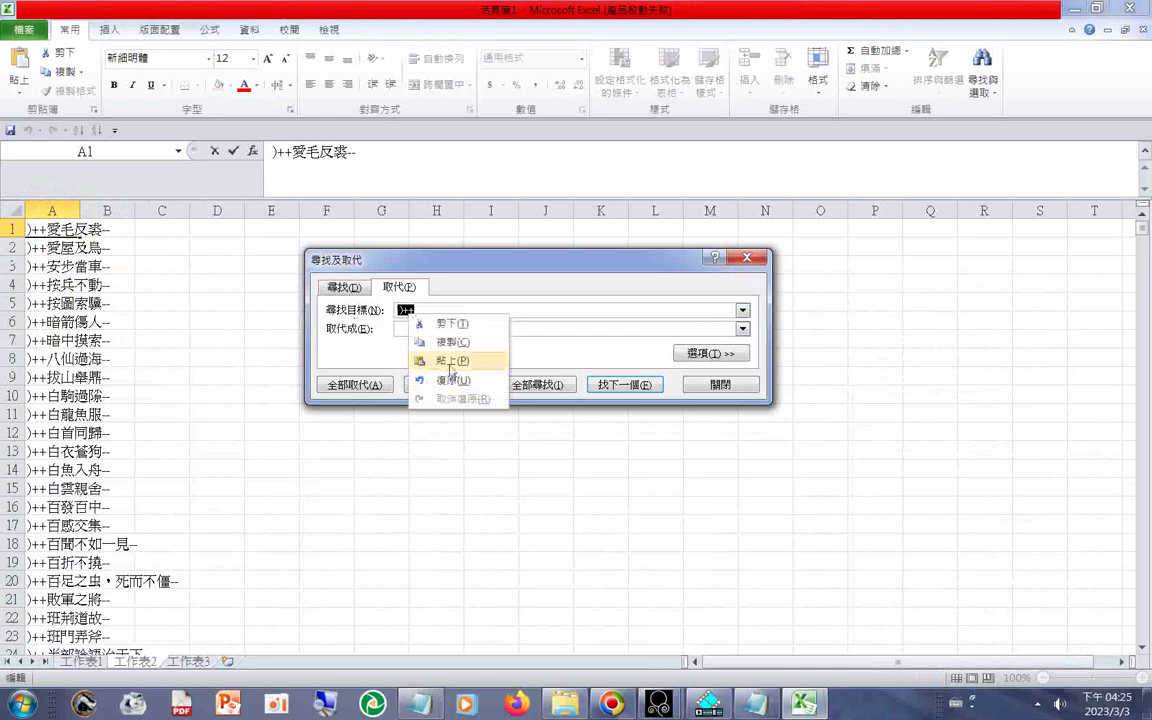
{"action": "left_click", "coordinate": [450, 361]}
{"action": "left_click", "coordinate": [352, 384]}
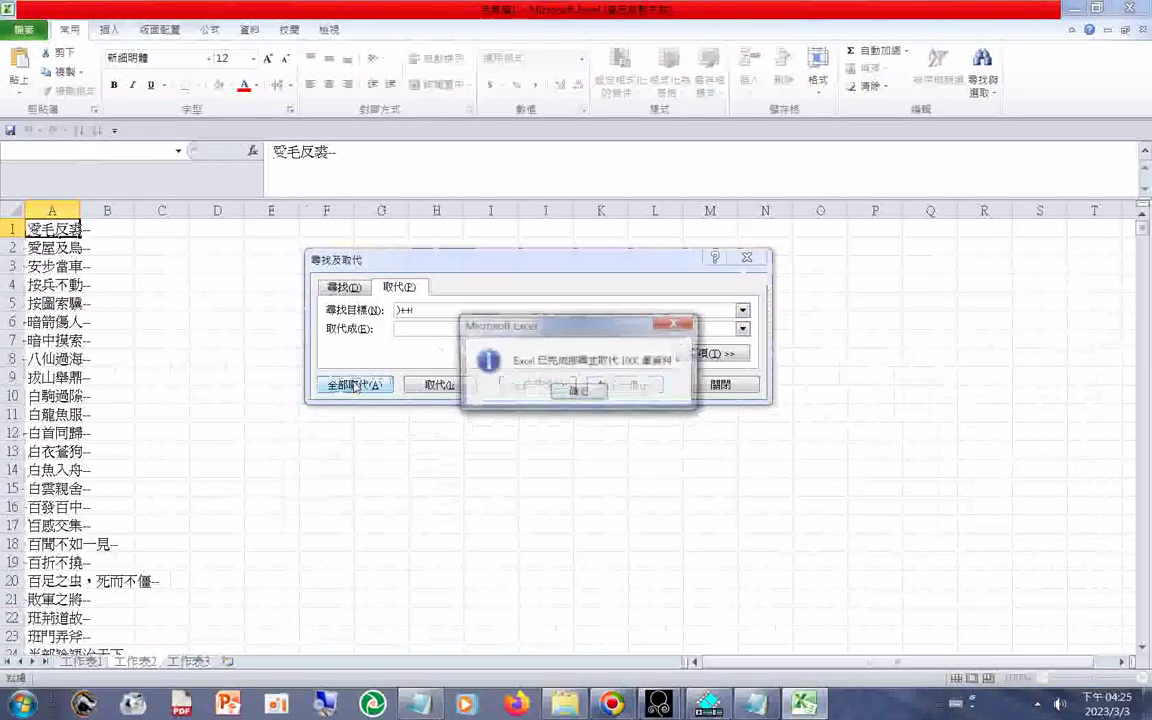
{"action": "left_click", "coordinate": [577, 392]}
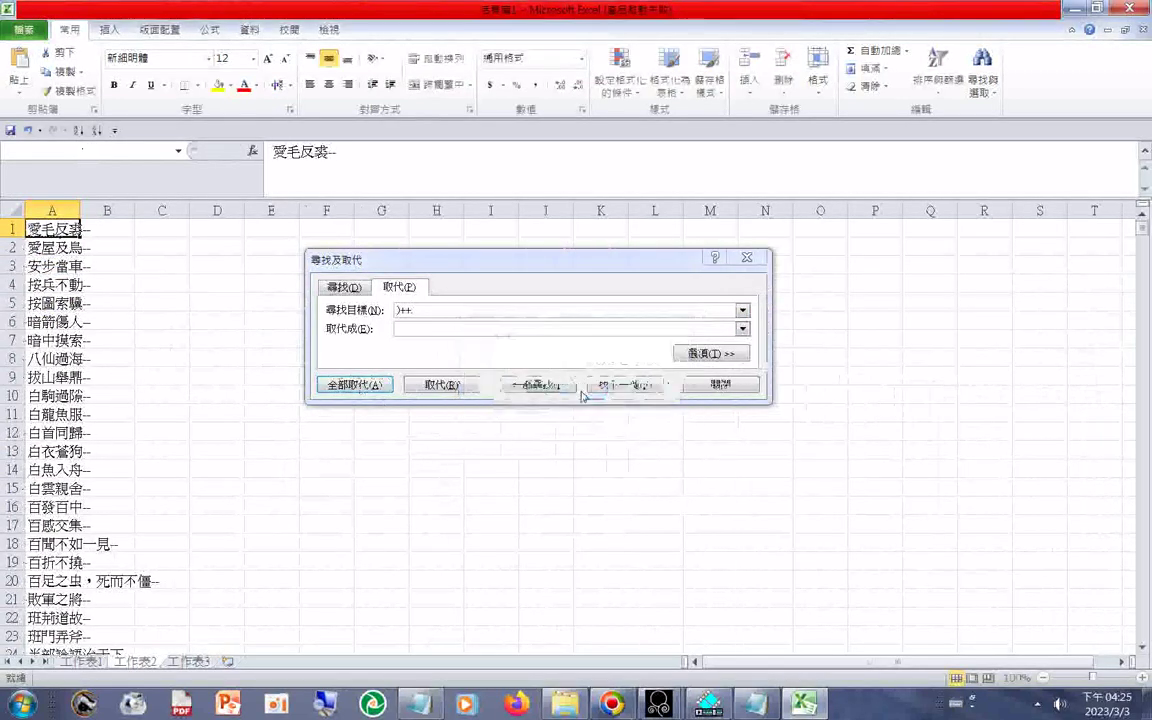
{"action": "left_click", "coordinate": [744, 258]}
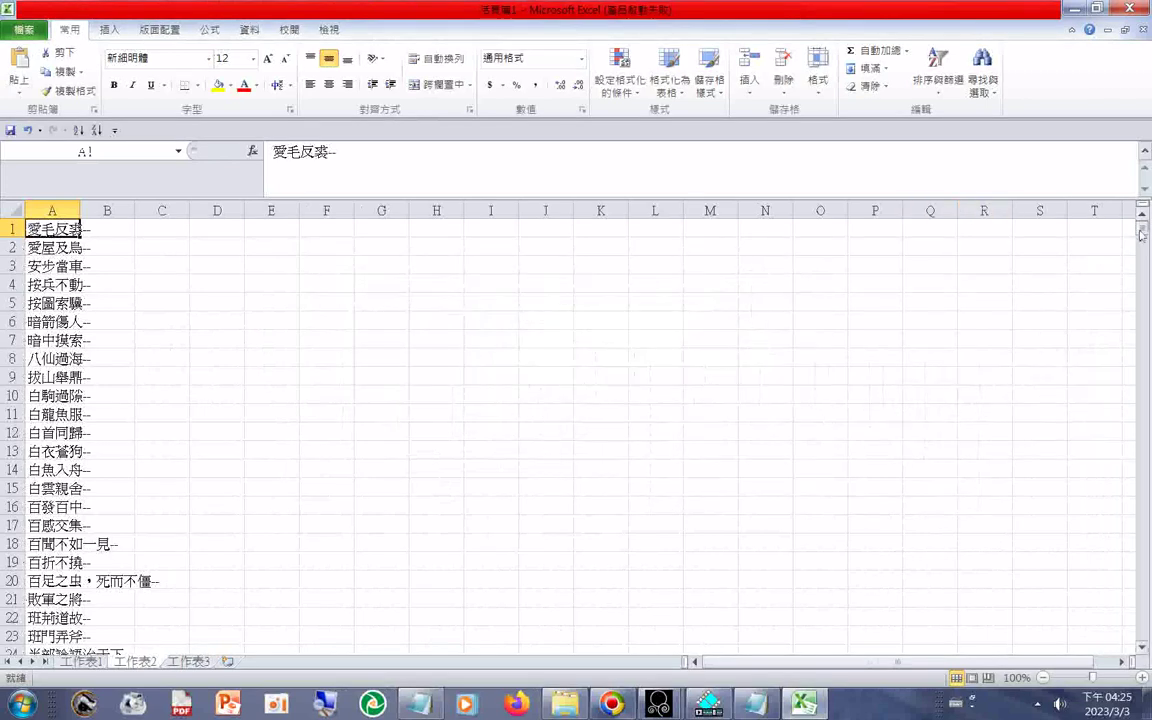
Sort the idioms in column A in ascending order (A to Z) and check the order down to the last row
{"action": "mouse_move", "coordinate": [1142, 234]}
{"action": "left_mouse_down"}
{"action": "mouse_move", "coordinate": [1142, 608]}
{"action": "mouse_move", "coordinate": [1143, 225]}
{"action": "left_mouse_up"}
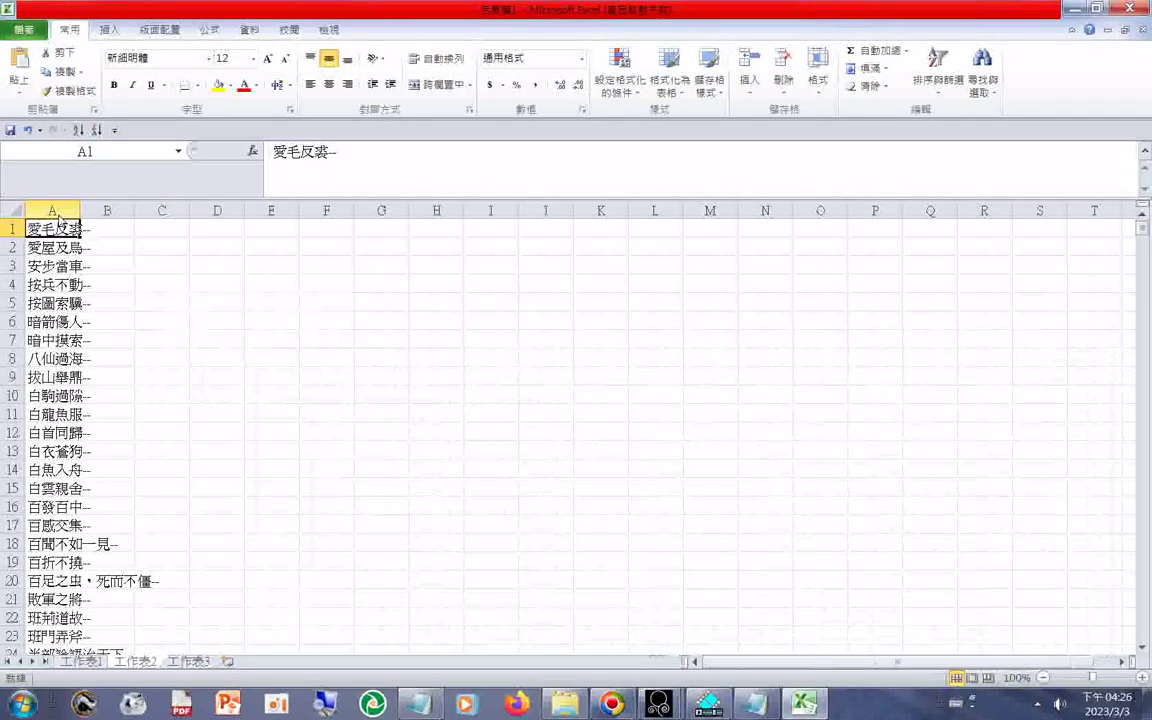
{"action": "left_click", "coordinate": [57, 212]}
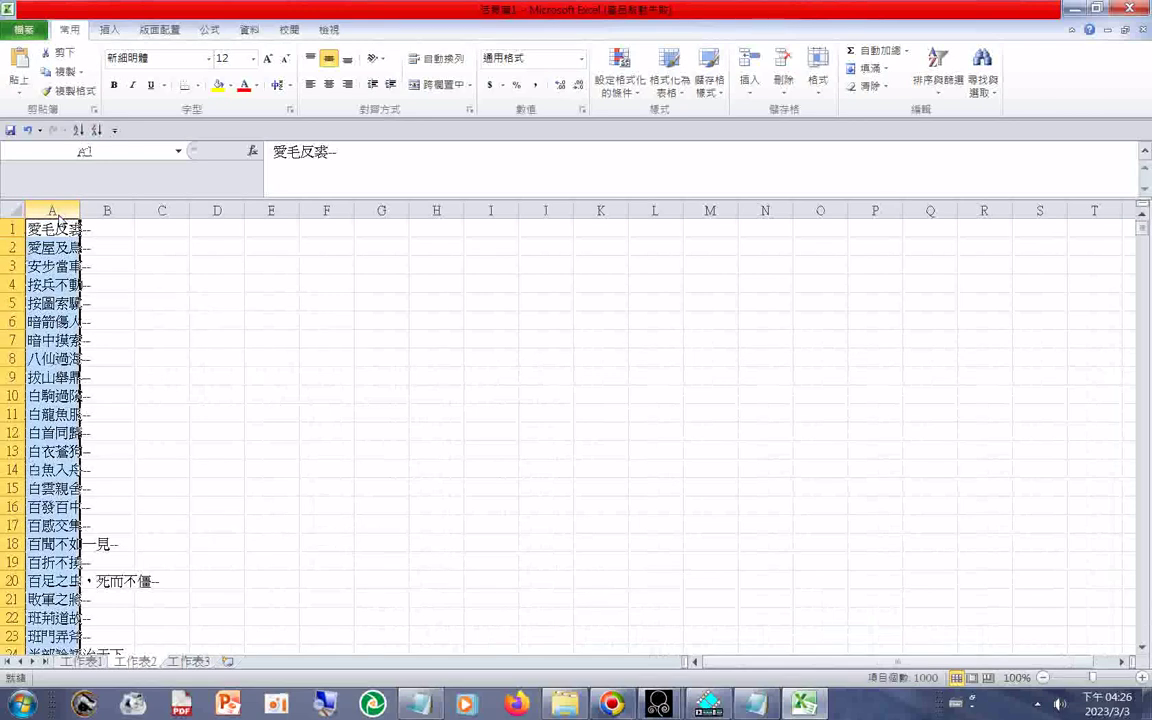
{"action": "right_click", "coordinate": [58, 213]}
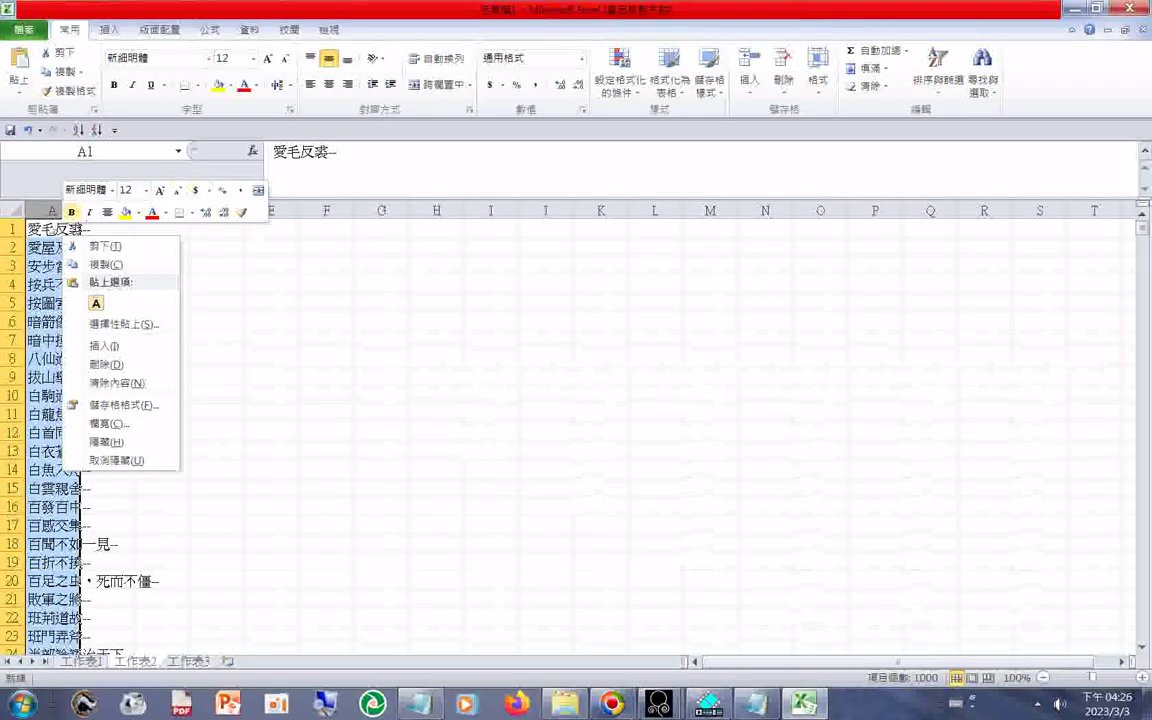
{"action": "left_click", "coordinate": [40, 214]}
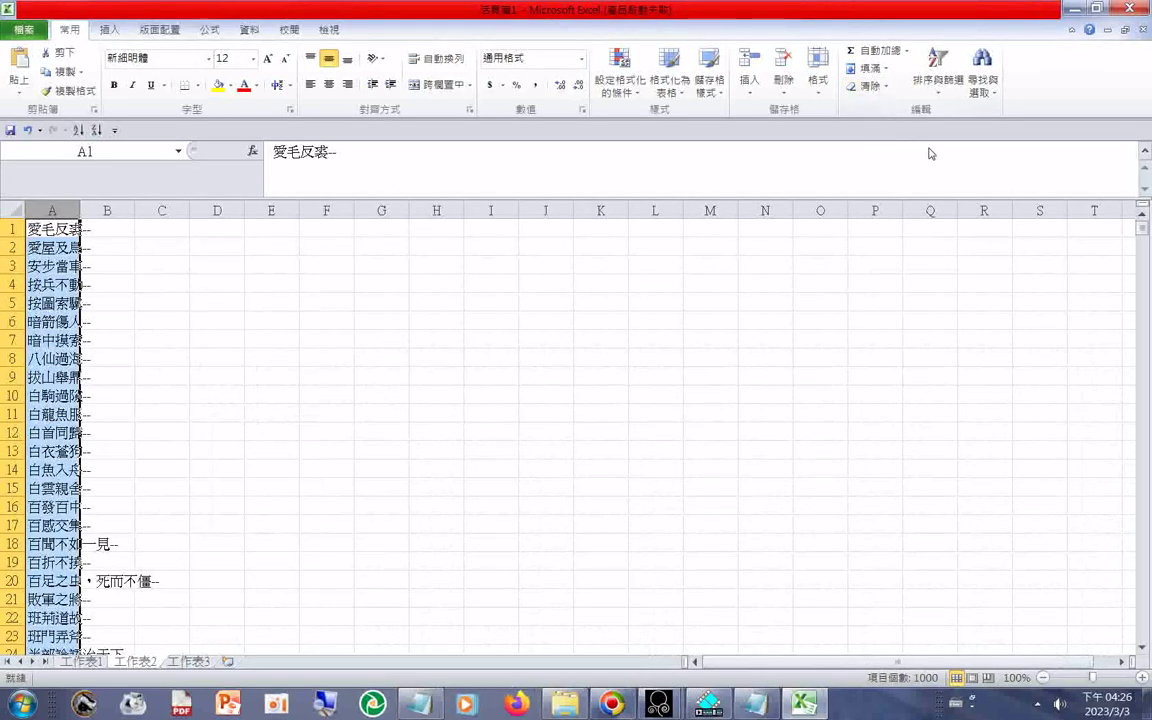
{"action": "left_click", "coordinate": [937, 70]}
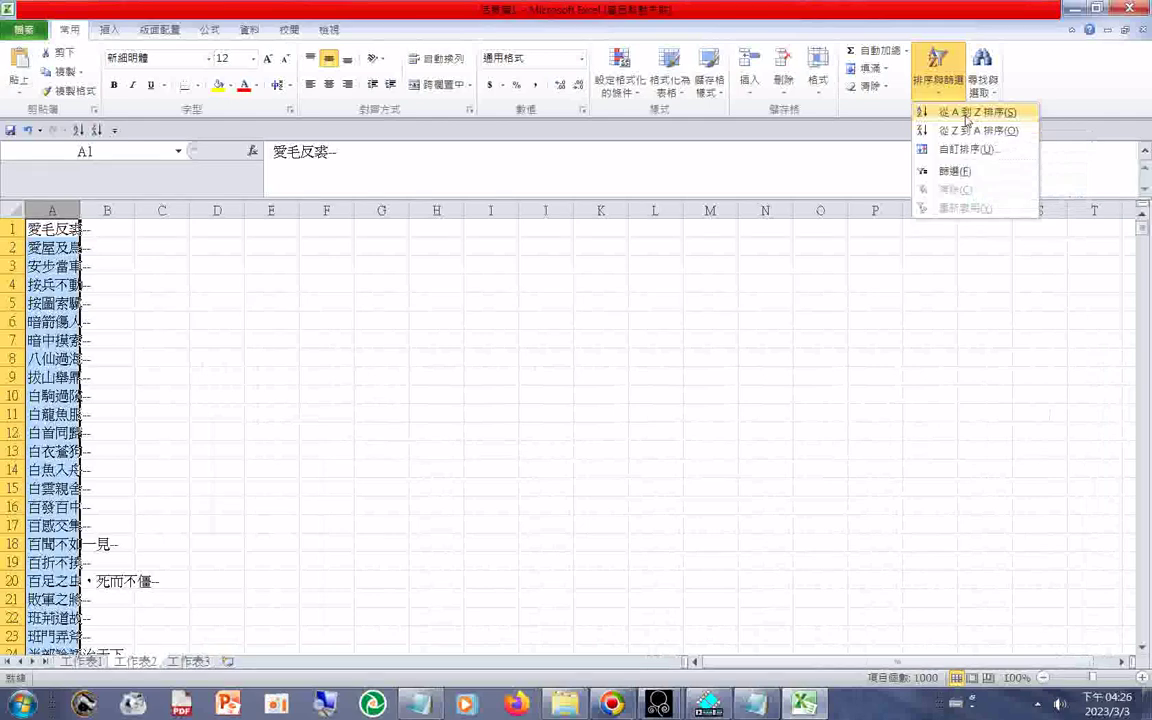
{"action": "left_click", "coordinate": [967, 119]}
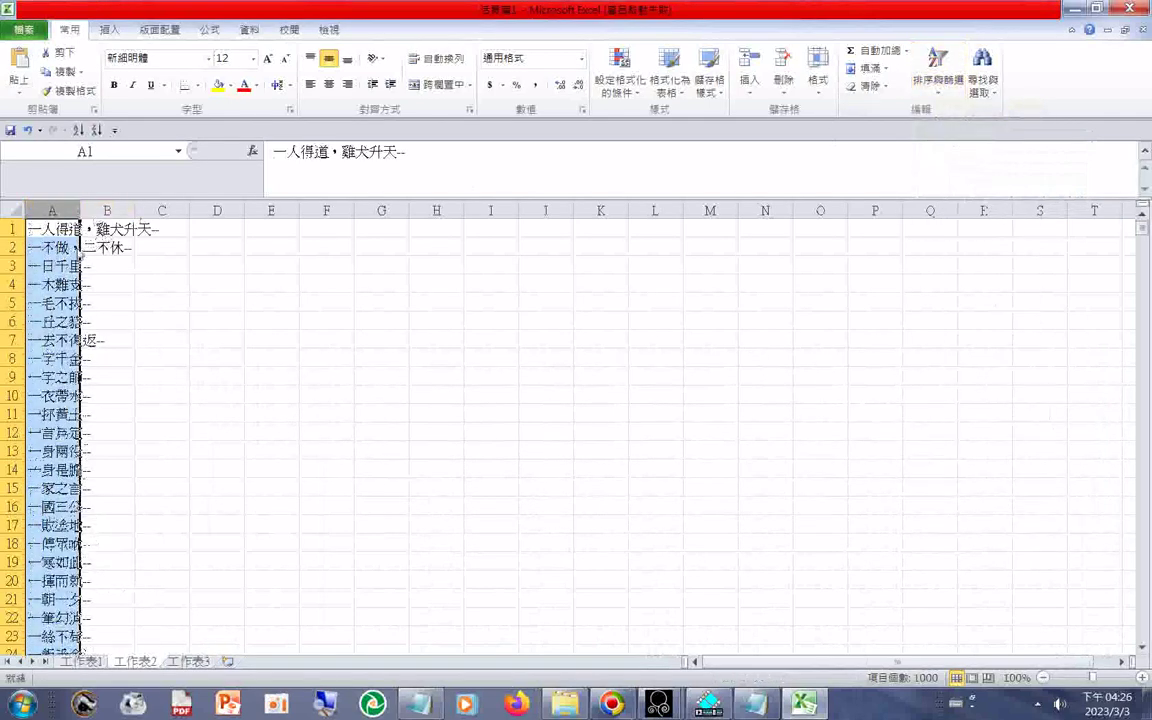
{"action": "scroll", "coordinate": [55, 470], "scroll_direction": "down", "scroll_amount": 2}
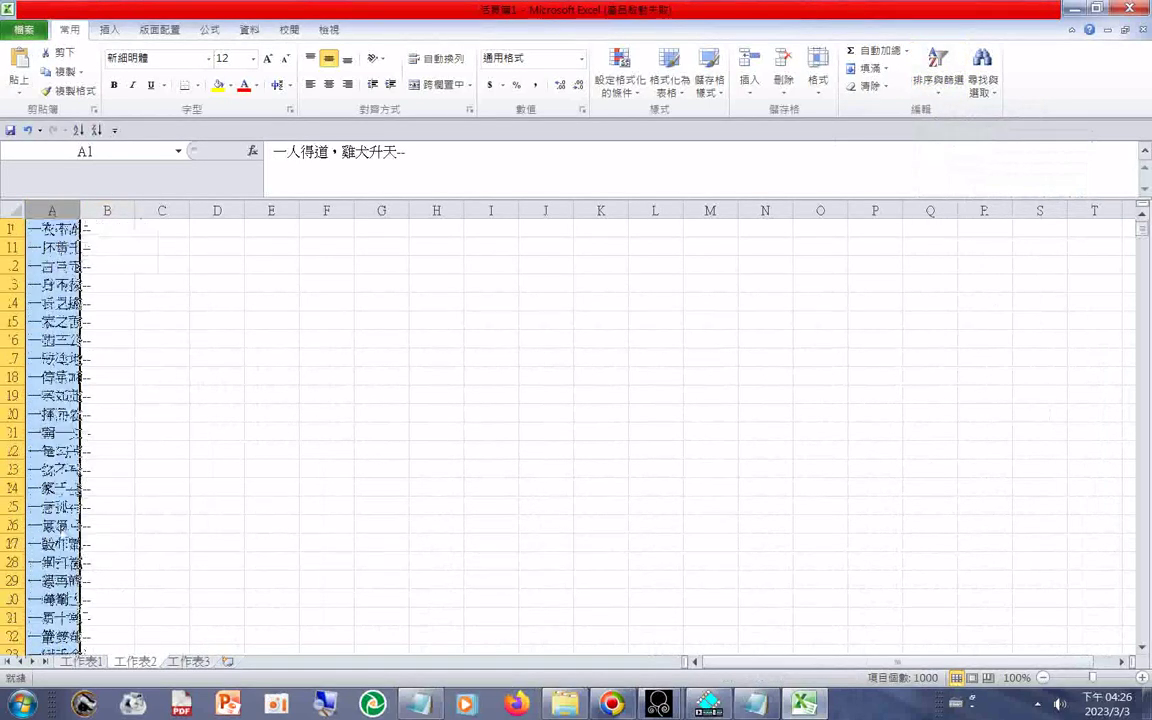
{"action": "scroll", "coordinate": [55, 470], "scroll_direction": "down", "scroll_amount": 2}
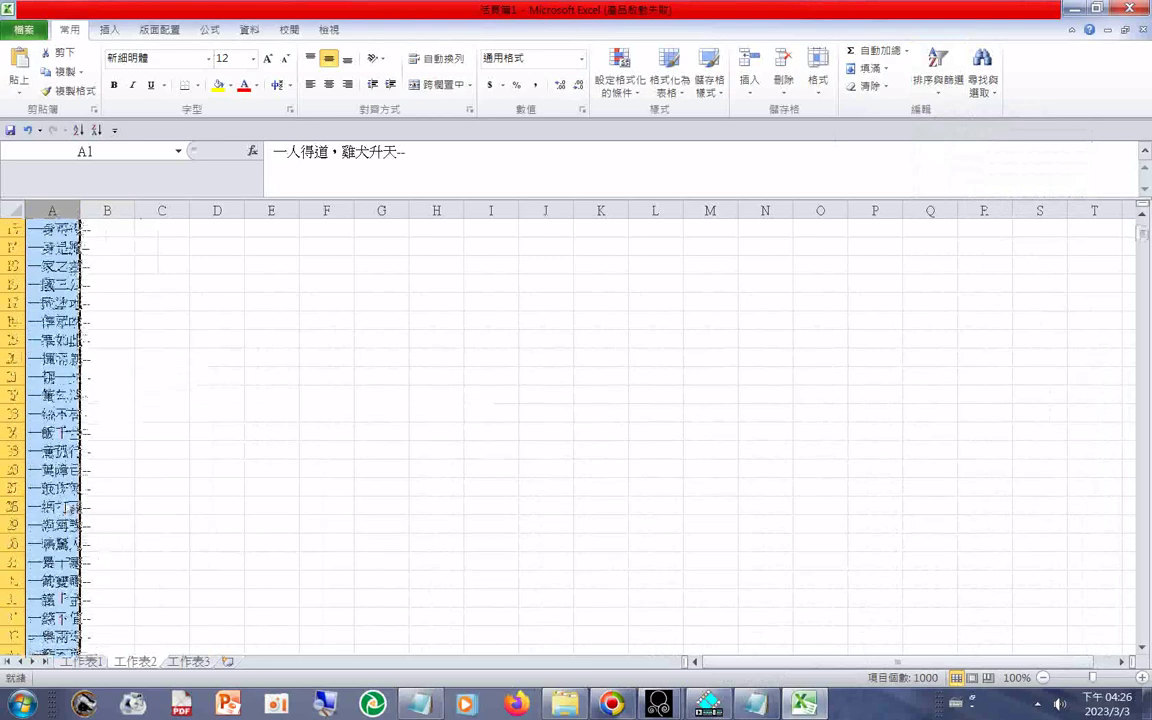
{"action": "scroll", "coordinate": [55, 470], "scroll_direction": "down", "scroll_amount": 20}
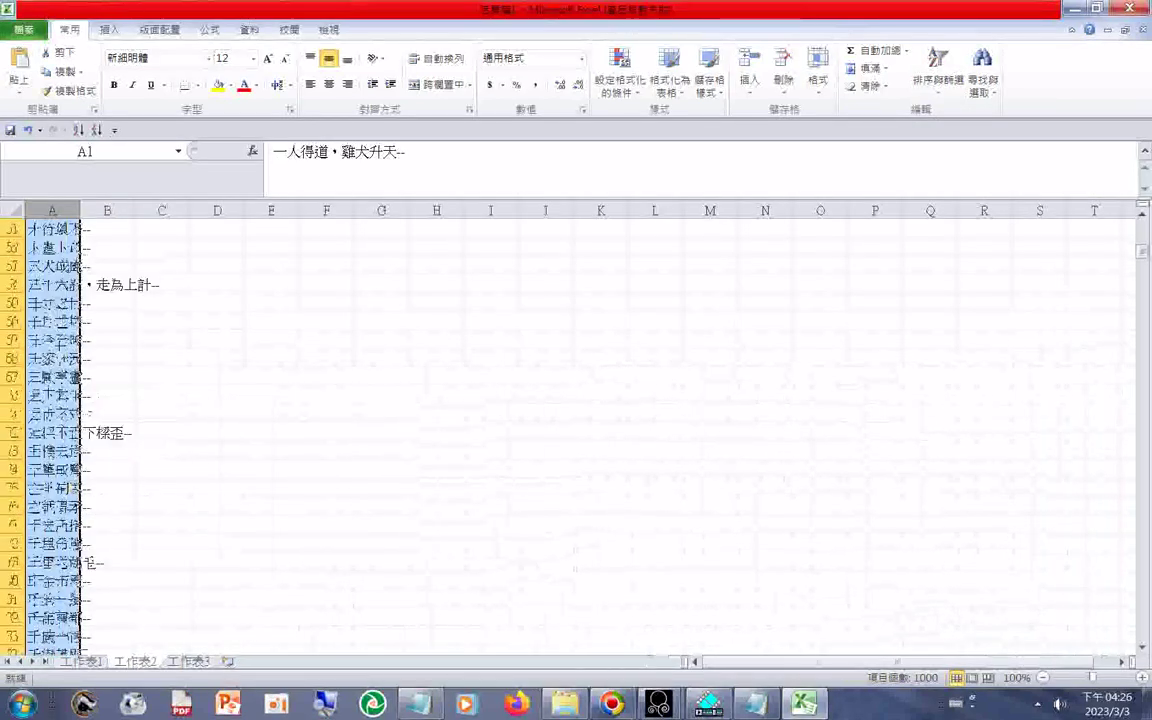
{"action": "scroll", "coordinate": [108, 514], "scroll_direction": "down", "scroll_amount": 20}
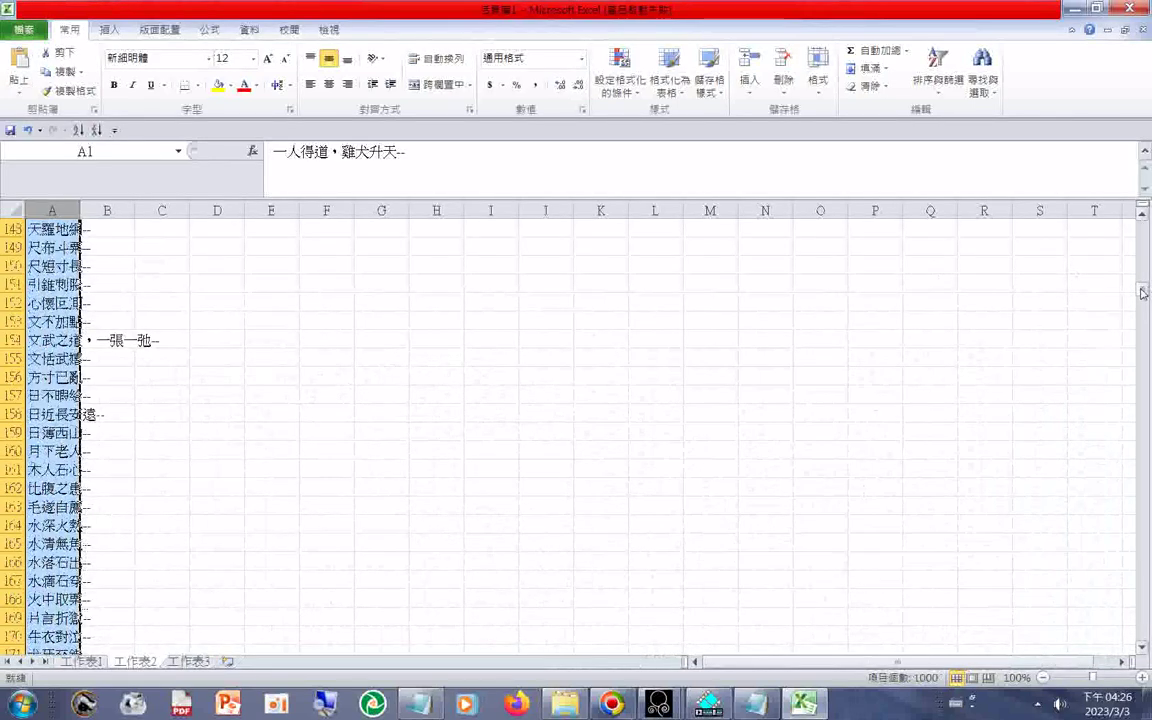
{"action": "left_click_drag", "start_coordinate": [1144, 296], "coordinate": [1148, 640]}
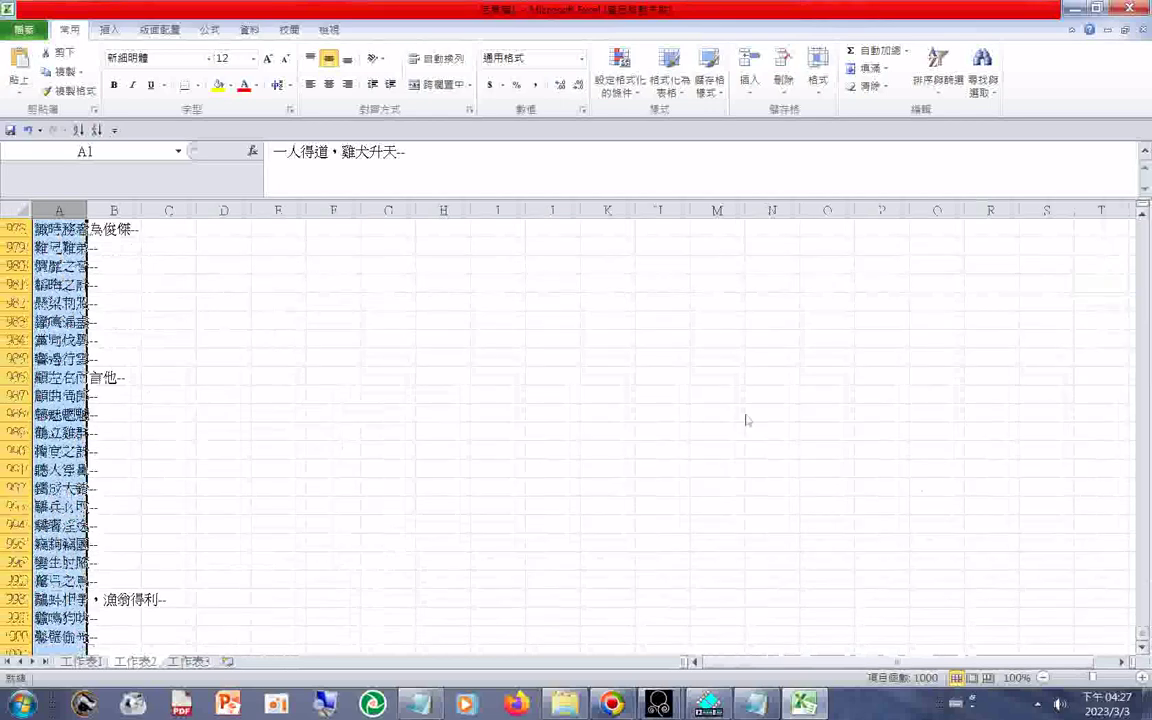
Rename worksheet 工作表2 as 已按照漢字筆畫數遞增排序
{"action": "double_click", "coordinate": [152, 663]}
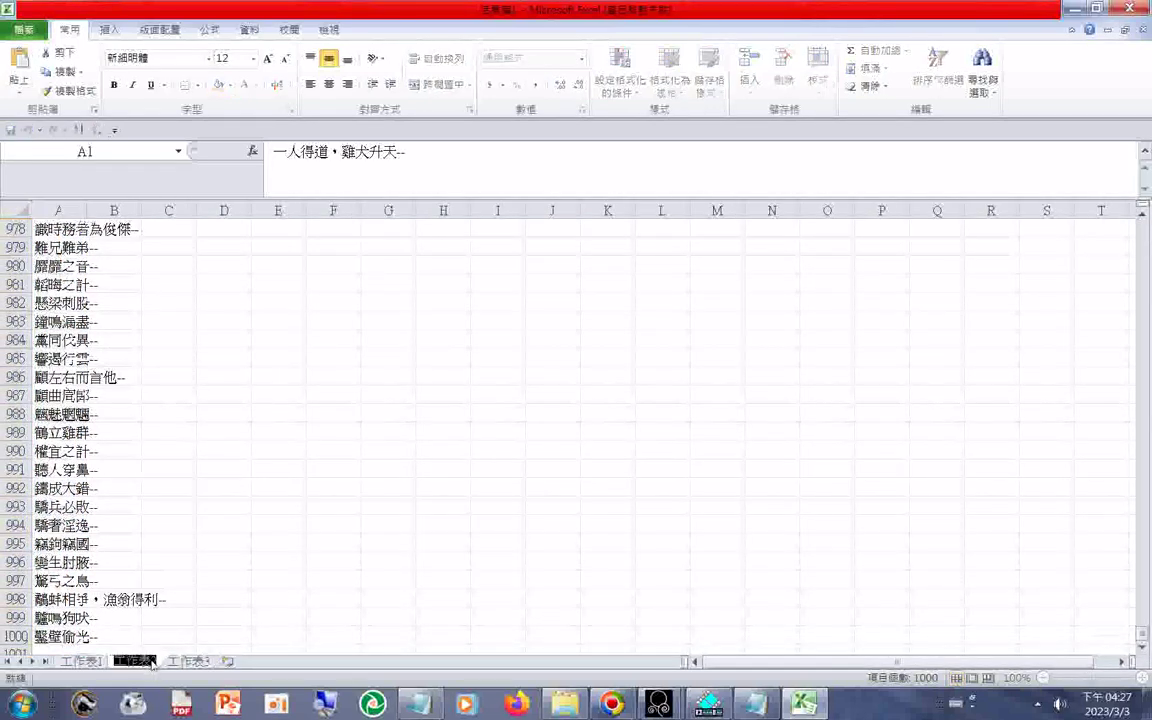
{"action": "type", "text": "u"}
{"action": "left_click_drag", "start_coordinate": [240, 641], "coordinate": [239, 647]}
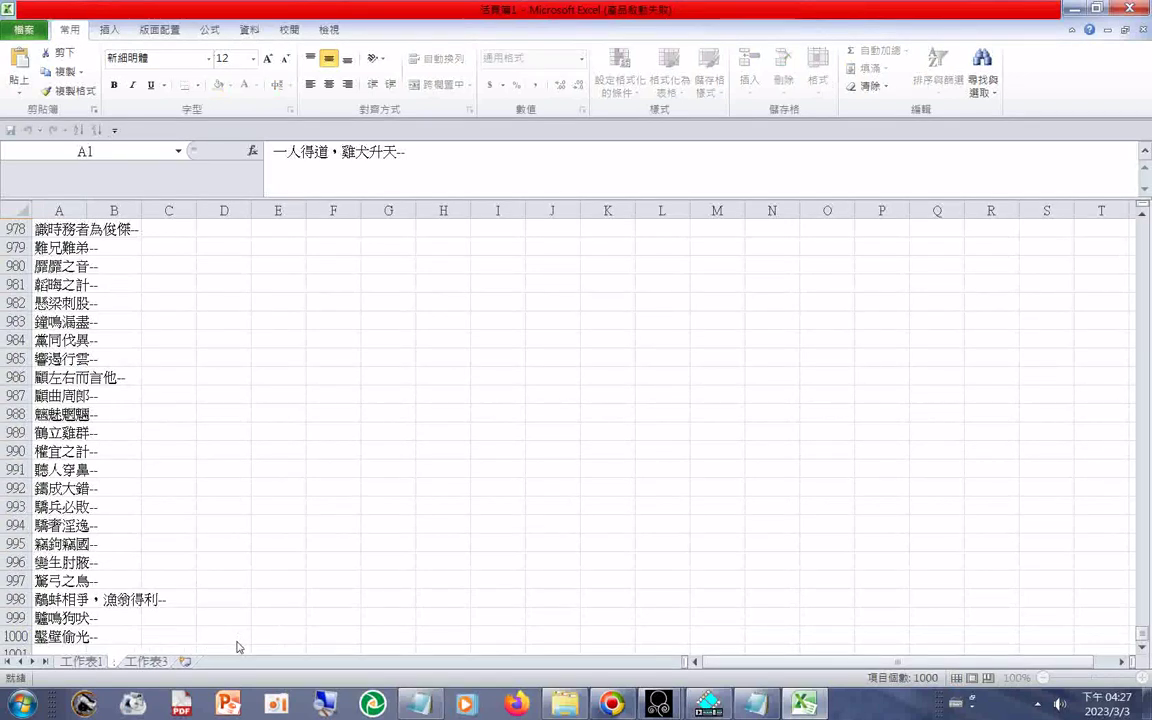
{"action": "key", "text": "ctrl+space"}
{"action": "type", "text": "已"}
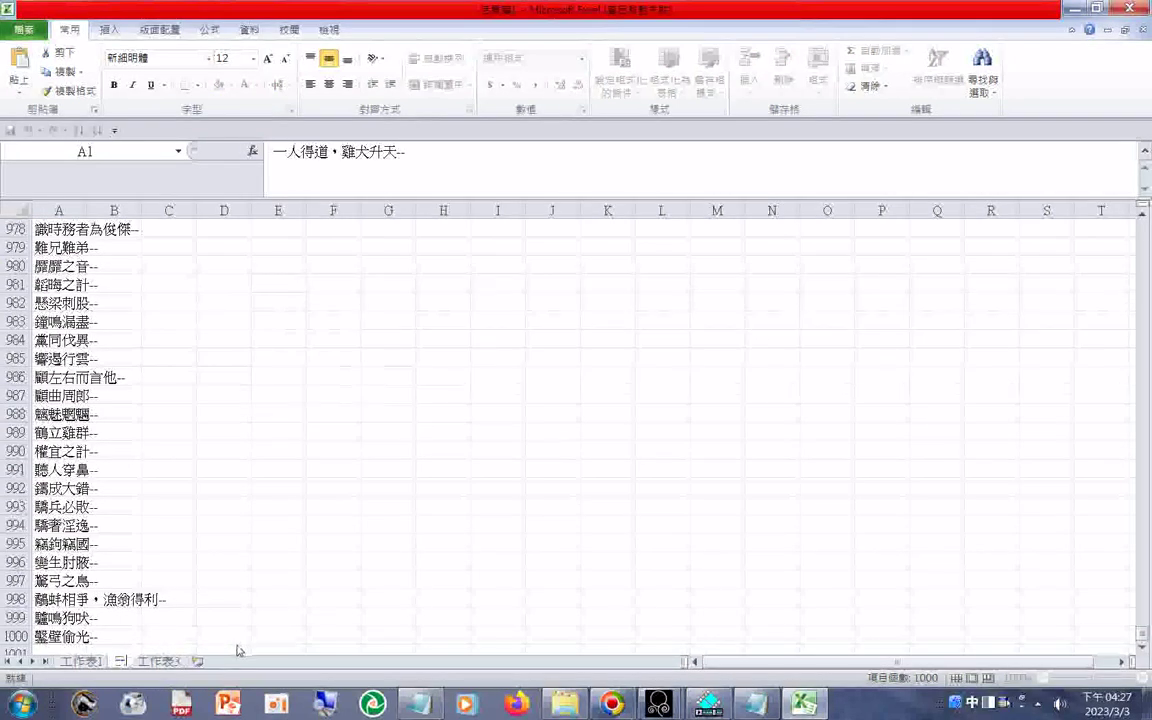
{"action": "left_click_drag", "start_coordinate": [239, 650], "coordinate": [244, 648]}
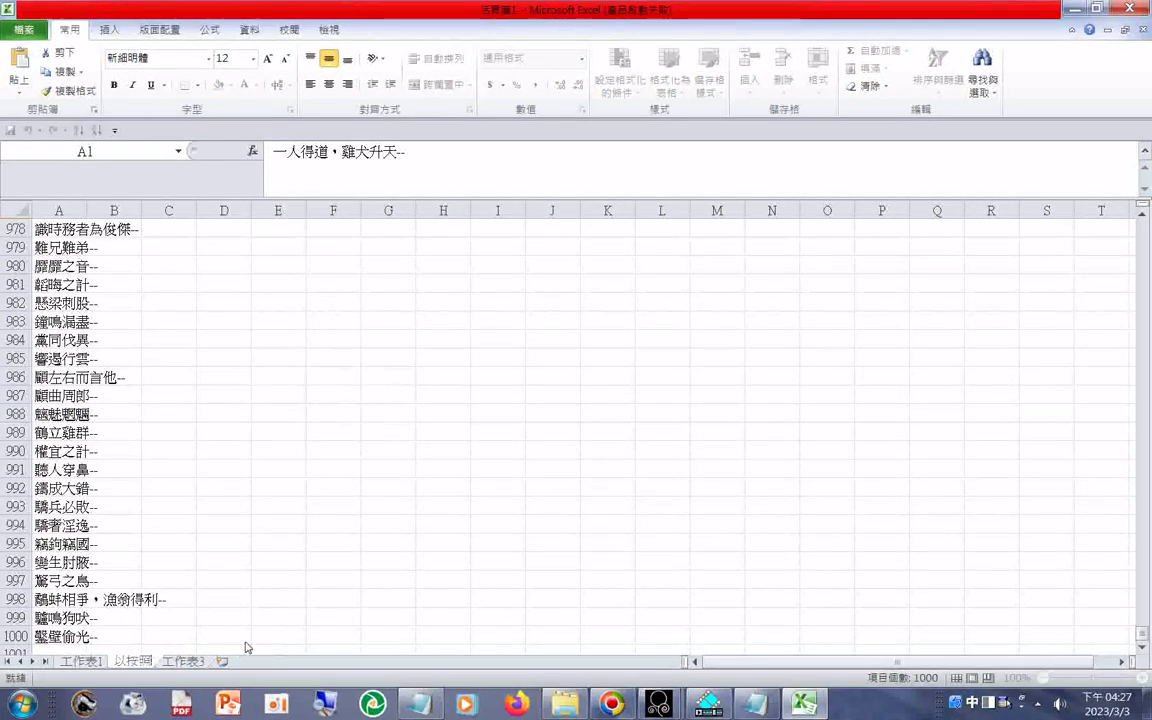
{"action": "key", "text": "Left"}
{"action": "key", "text": "Left"}
{"action": "key", "text": "Left"}
{"action": "key", "text": "Down"}
{"action": "key", "text": "2"}
{"action": "type", "text": "劃"}
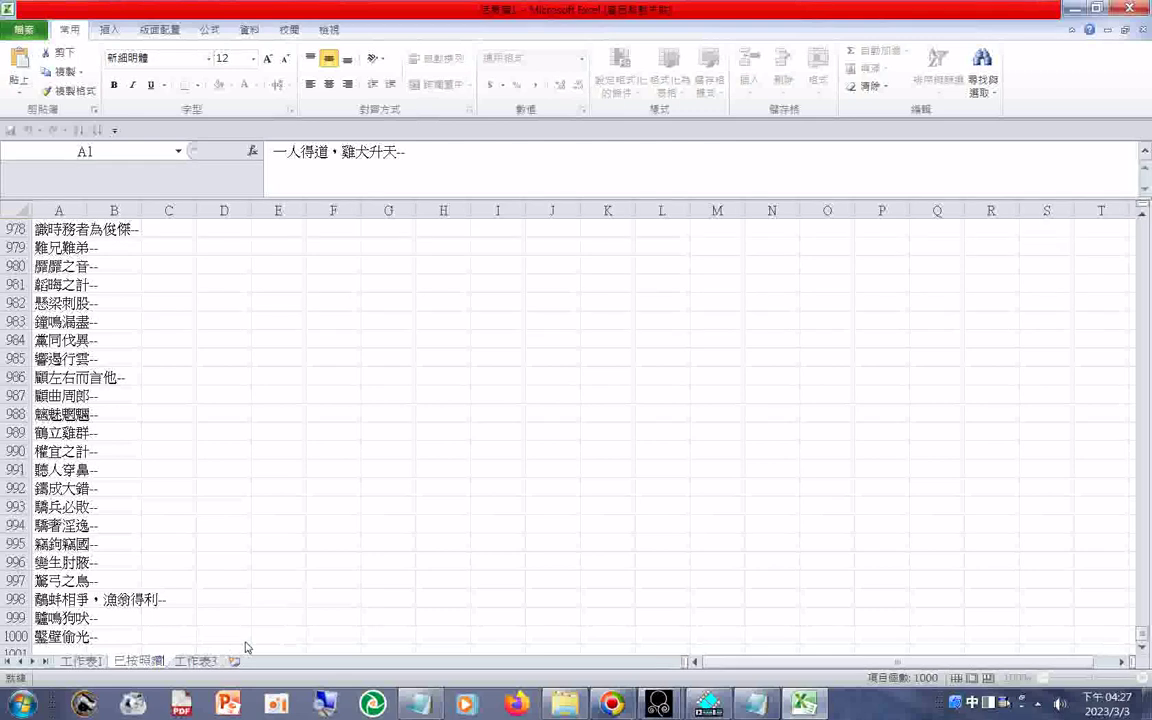
{"action": "key", "text": "BackSpace"}
{"action": "type", "text": "ㄏ"}
{"action": "type", "text": "和"}
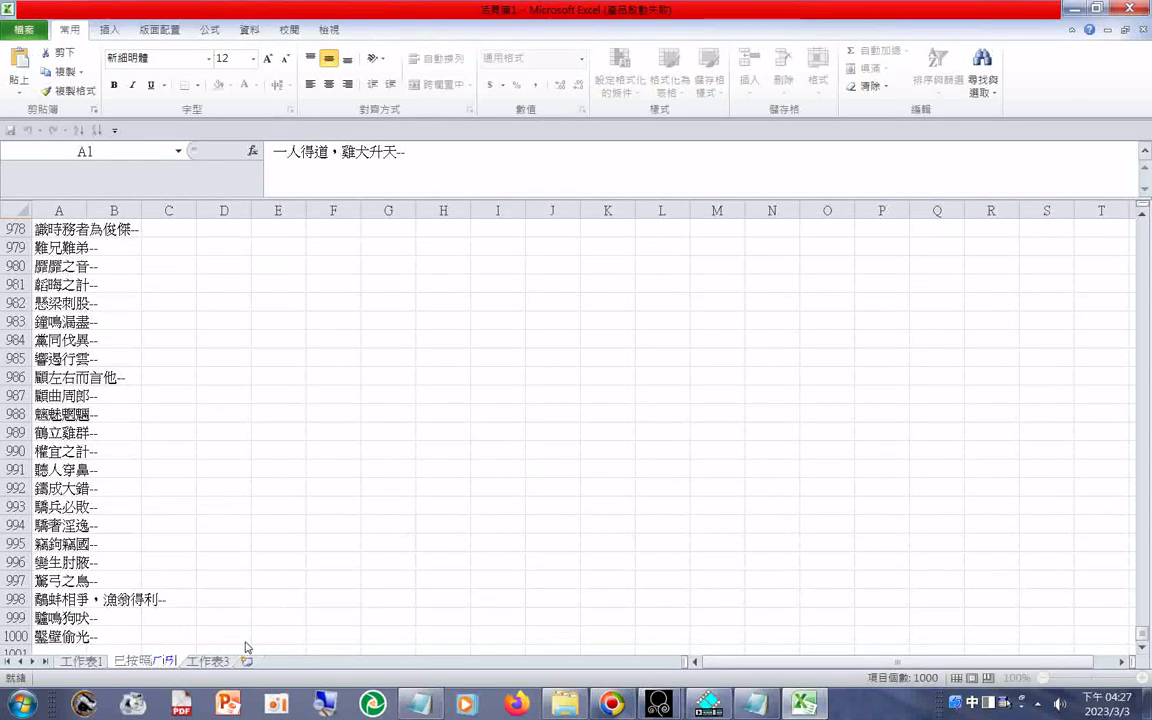
{"action": "type", "text": "字以"}
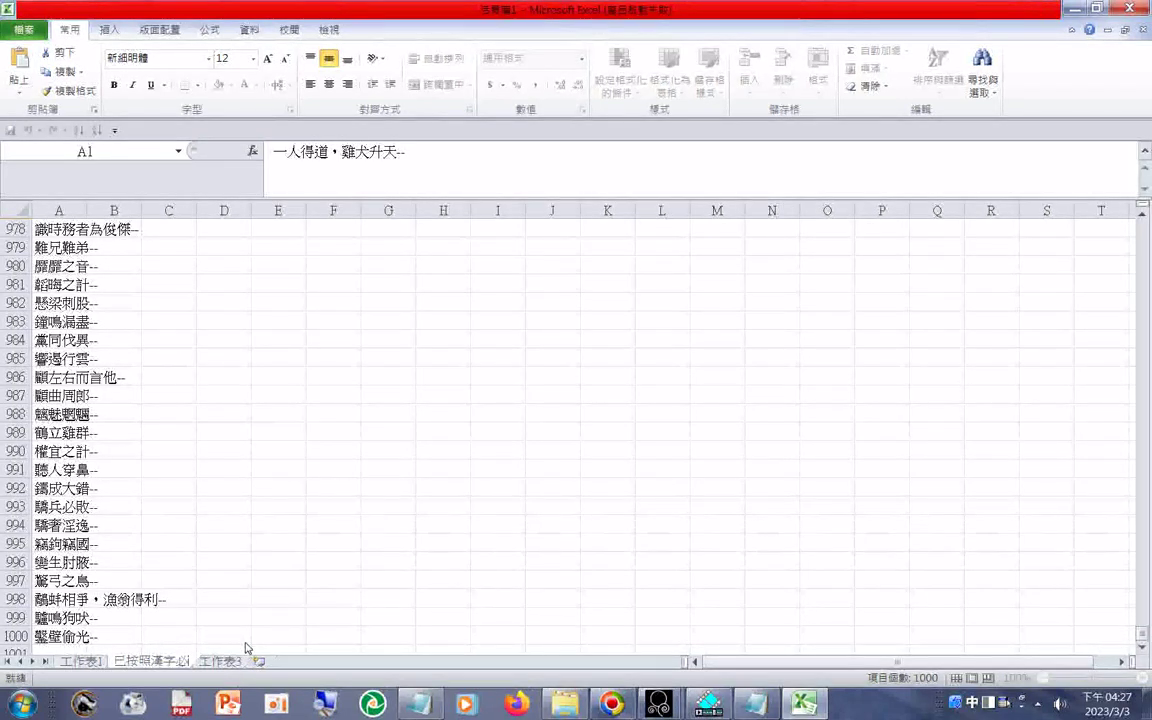
{"action": "key", "text": "BackSpace"}
{"action": "type", "text": "ㄅㄧ"}
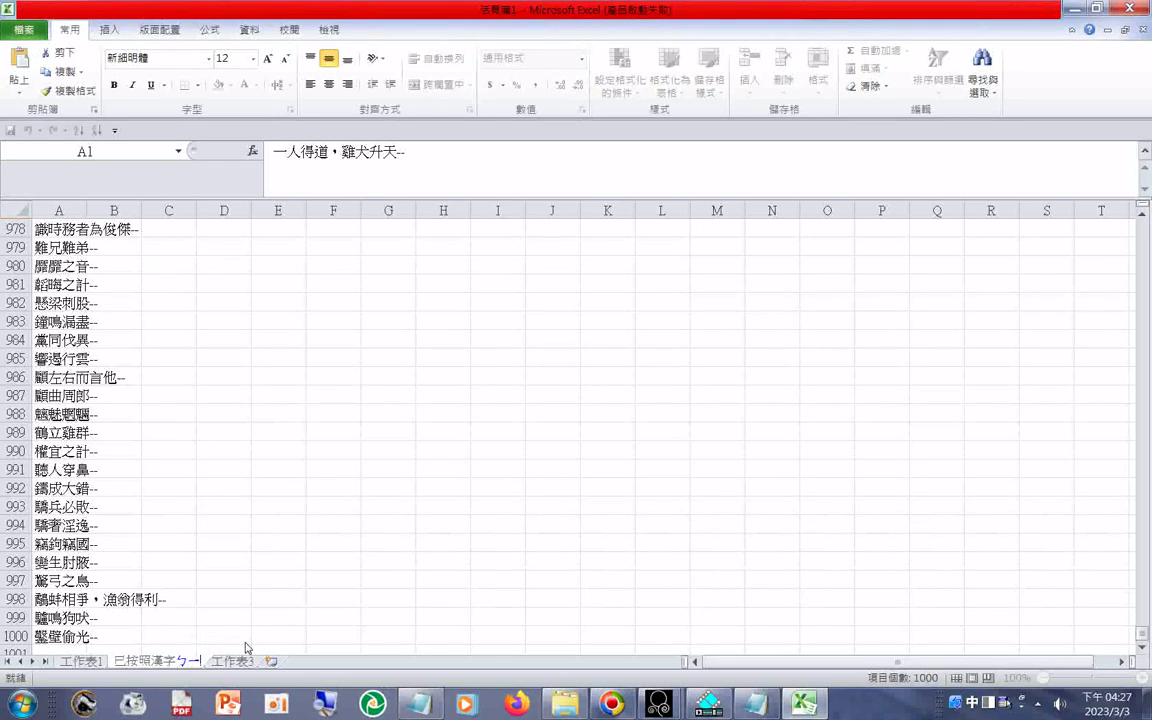
{"action": "type", "text": "ˇㄏㄨㄚˋㄕㄨˋ"}
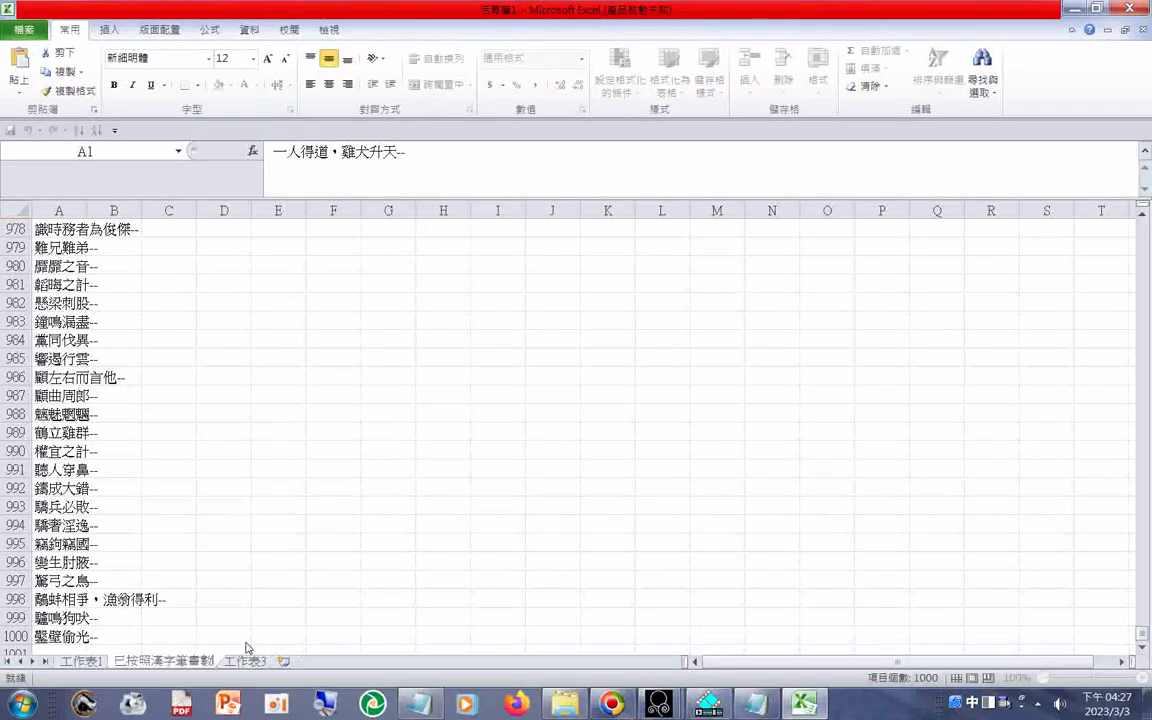
{"action": "type", "text": "ㄉㄧˋ"}
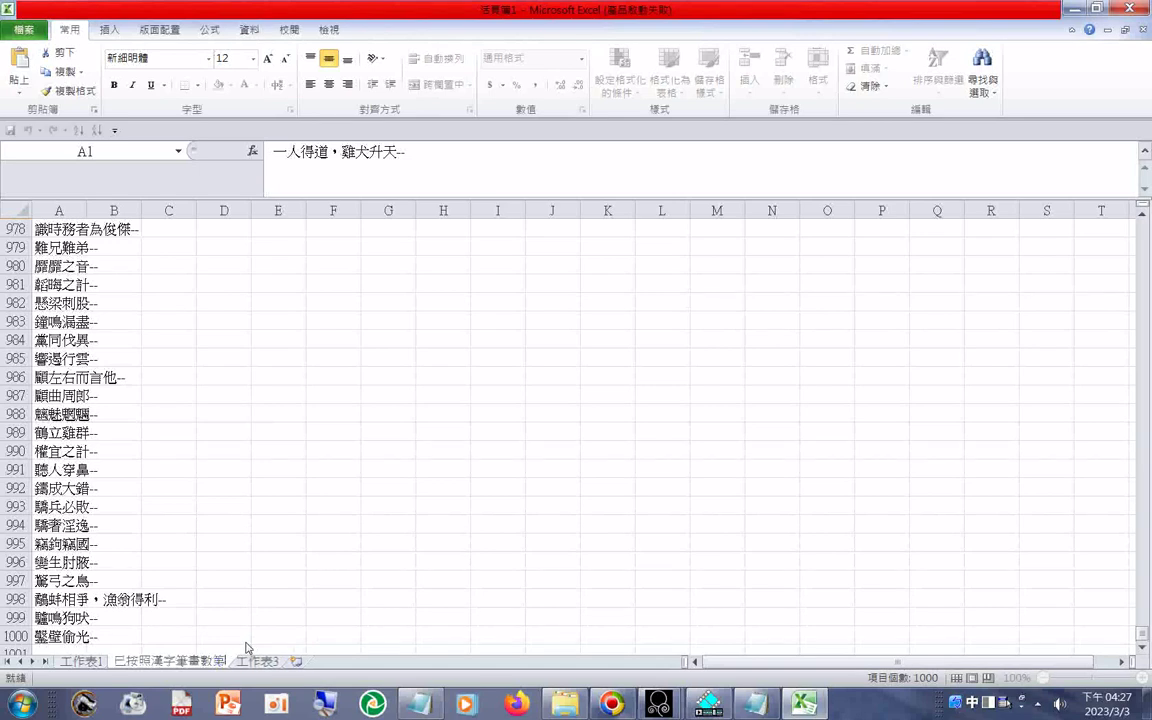
{"action": "type", "text": "ㄗㄥ"}
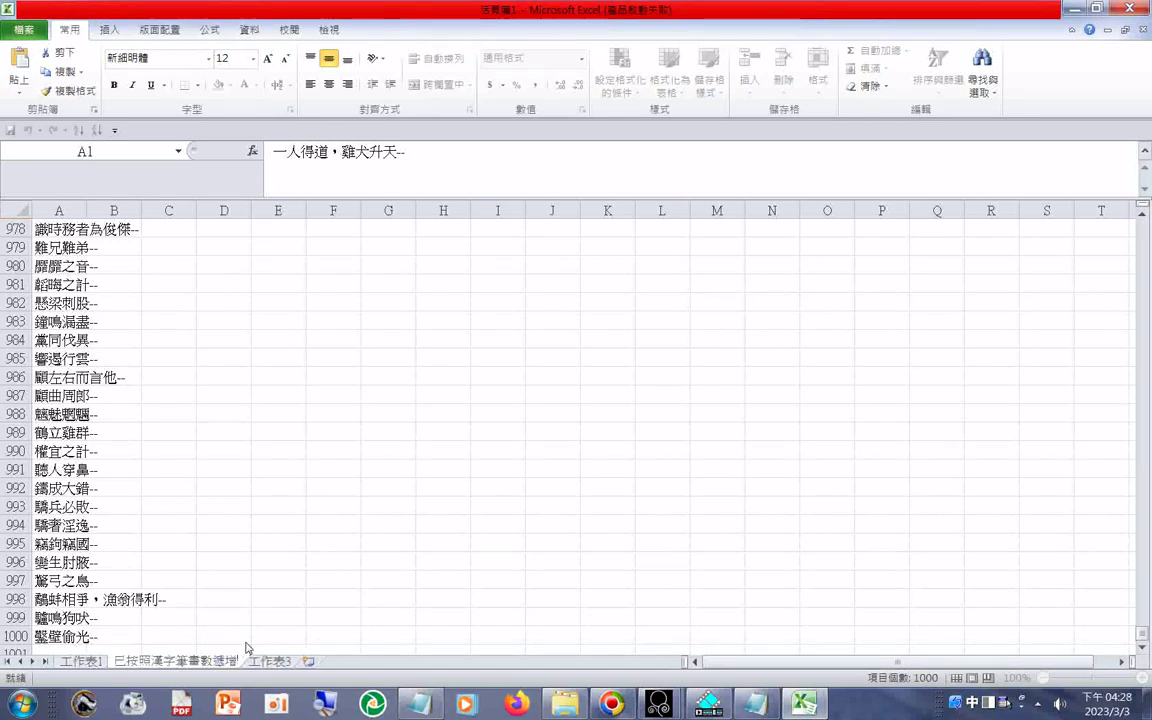
{"action": "type", "text": "ㄆㄞˊㄌㄧㄝˋ"}
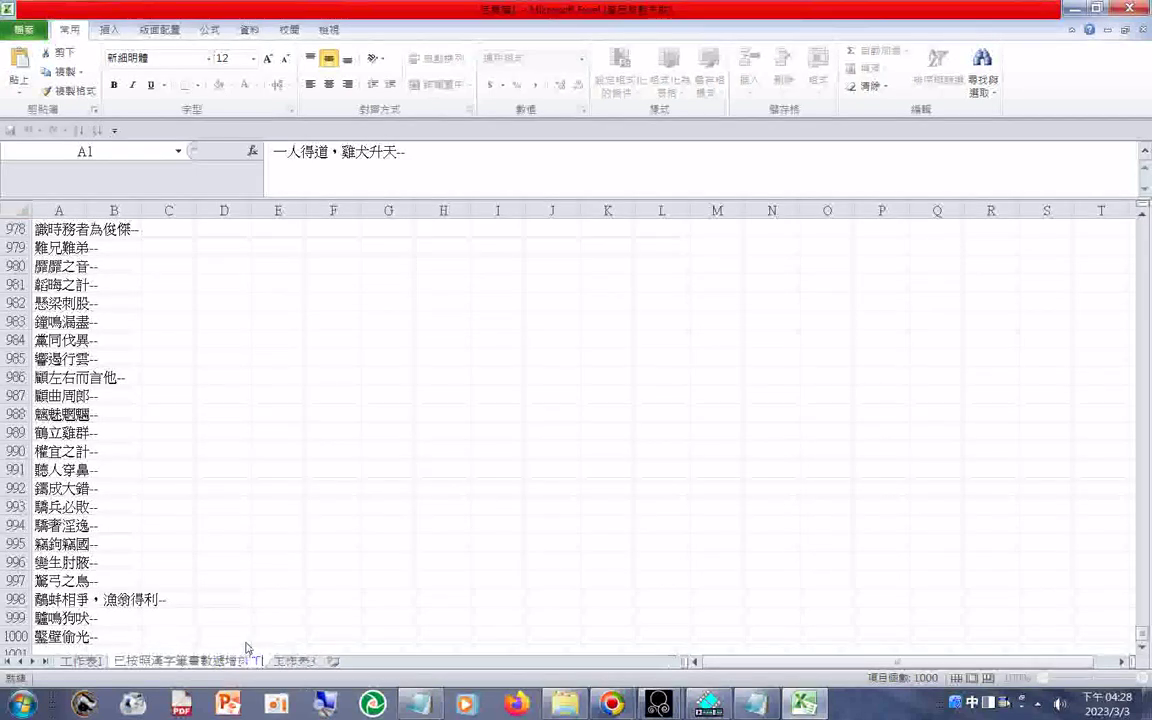
{"action": "key", "text": "Return"}
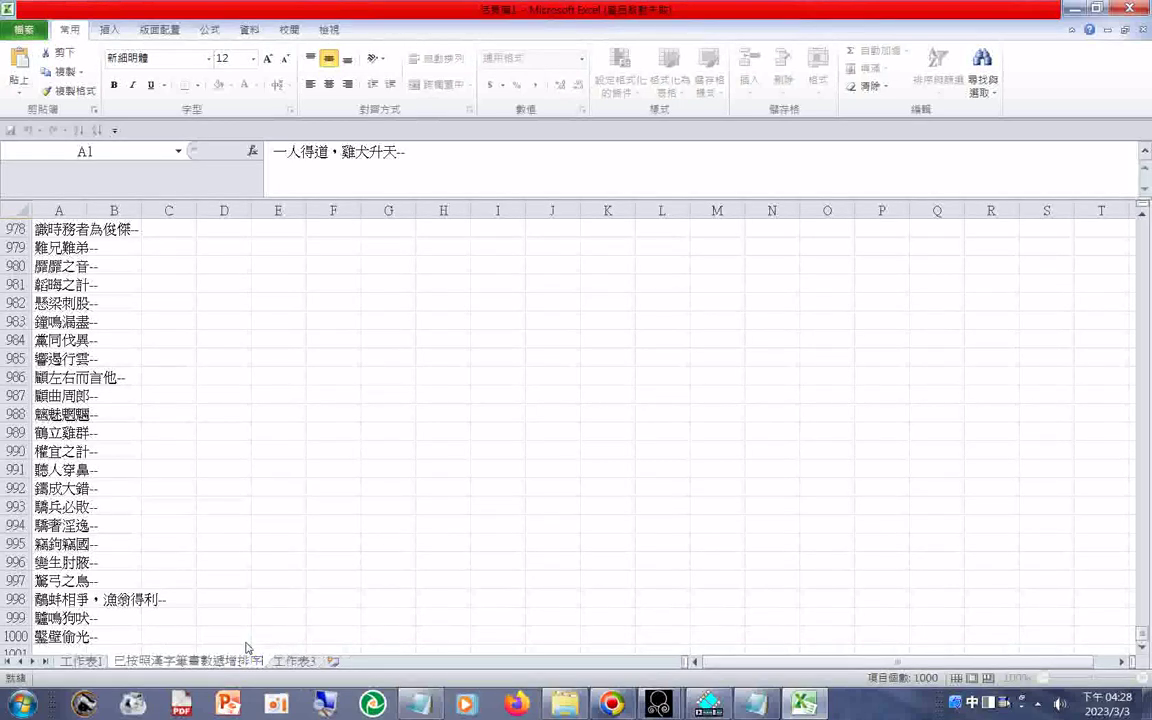
{"action": "left_click", "coordinate": [114, 653]}
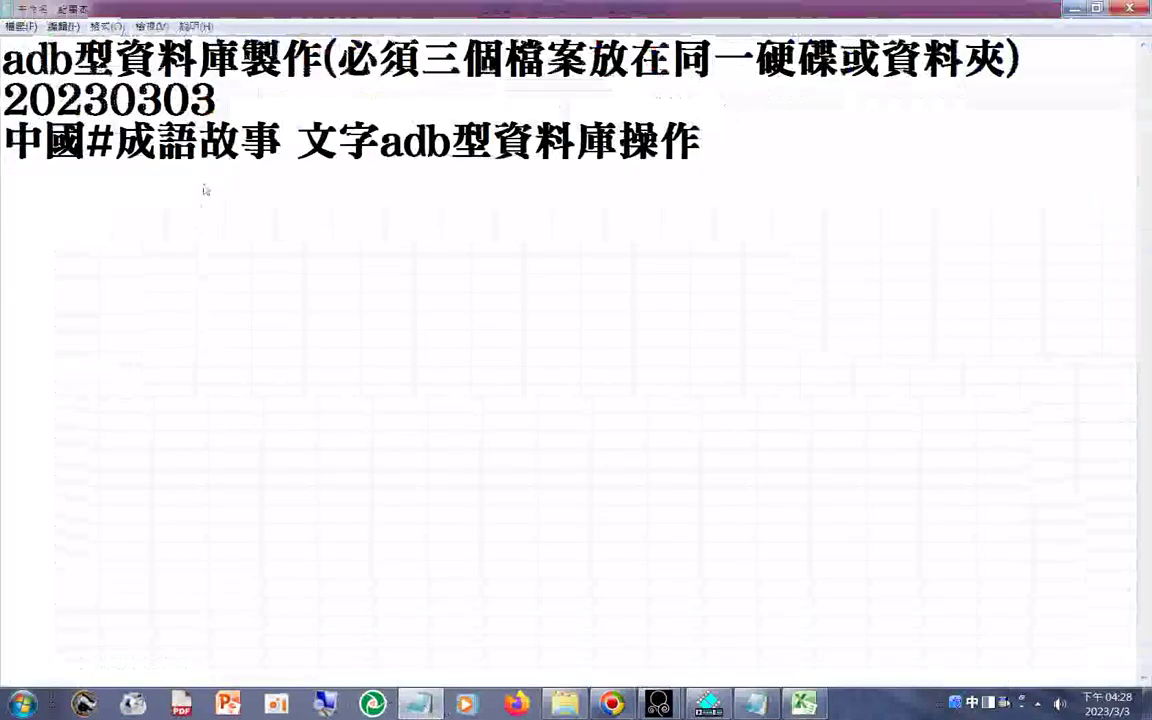
Check the title line 中國#成語故事 文字adb型資料庫操作 in the Notepad notes and return to Excel
{"action": "left_click_drag", "start_coordinate": [3, 140], "coordinate": [697, 170]}
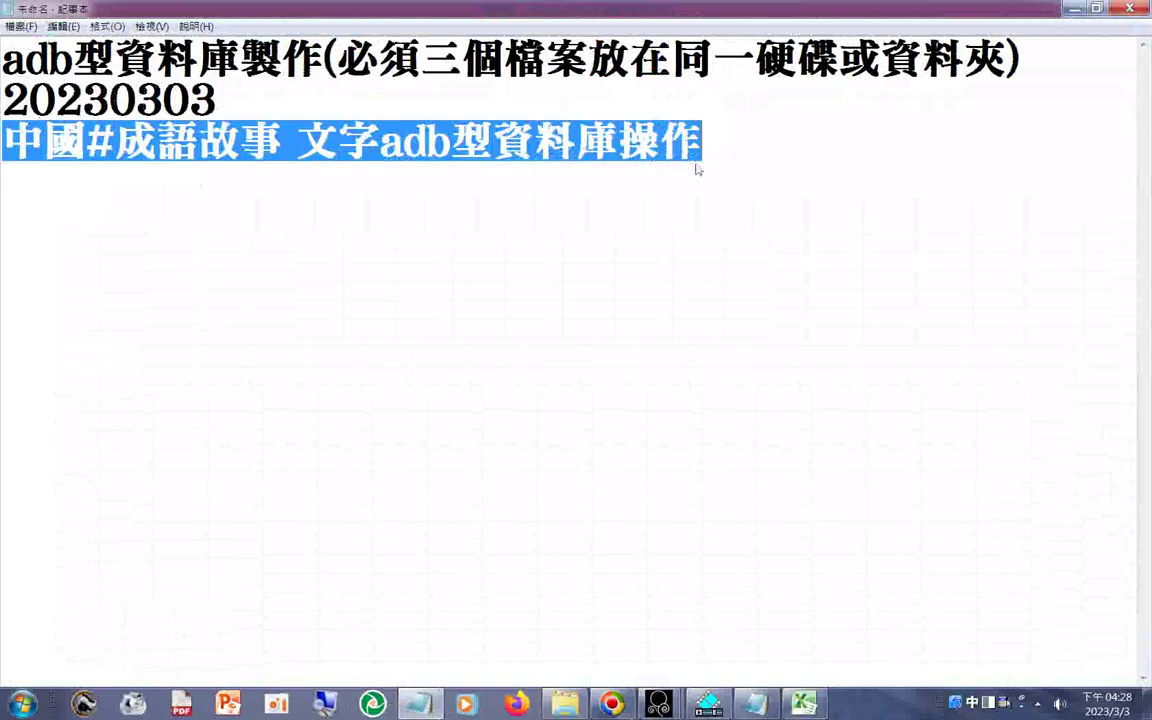
{"action": "left_click", "coordinate": [395, 422]}
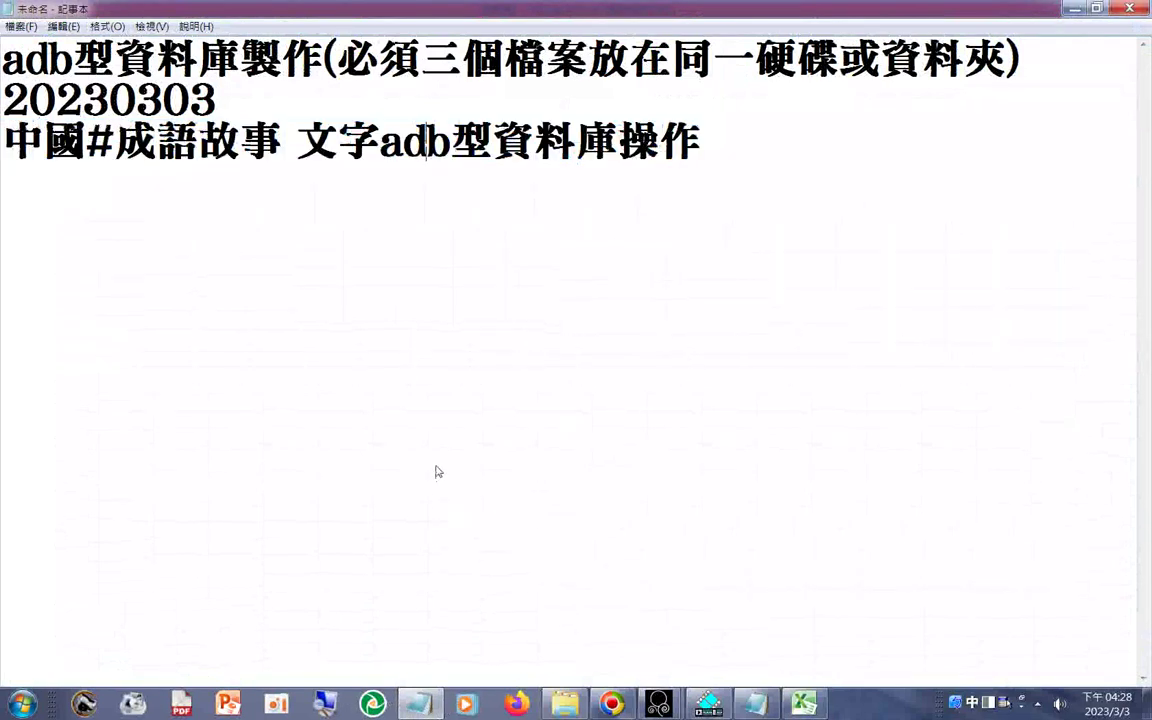
{"action": "left_click", "coordinate": [803, 707]}
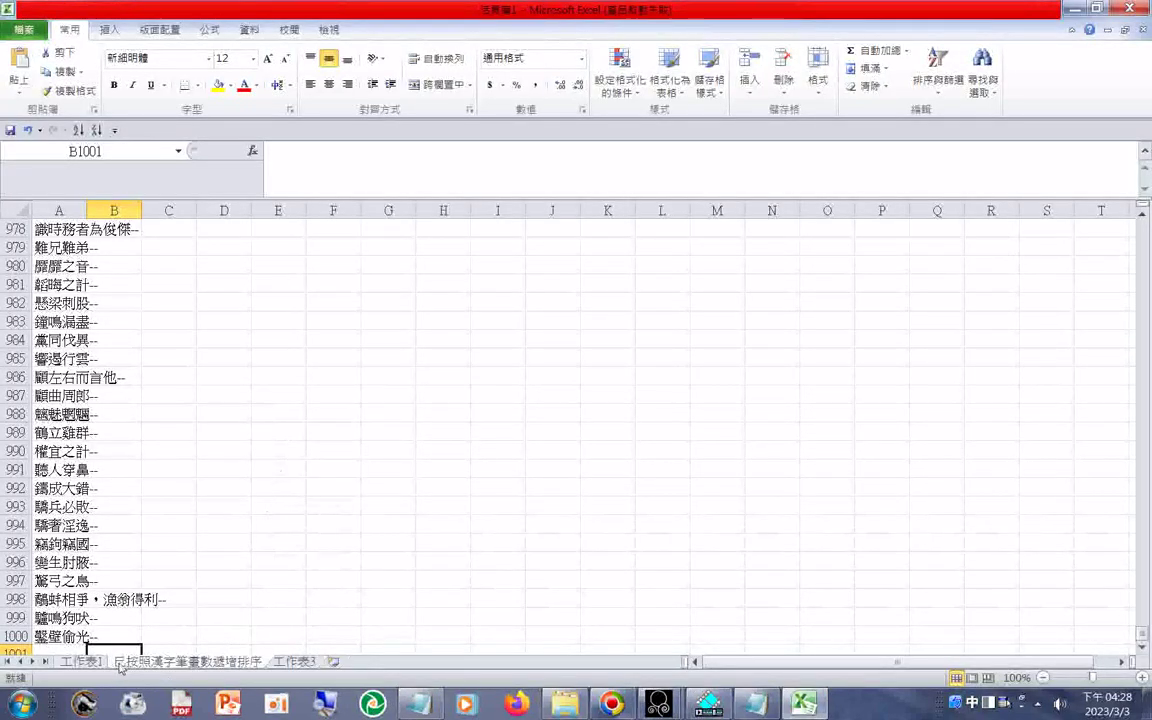
Add 中國成語故事詞語 in front of the sorted worksheet's name, making it 中國成語故事詞語已按照漢字筆畫數遞增排序
{"action": "right_click", "coordinate": [240, 662]}
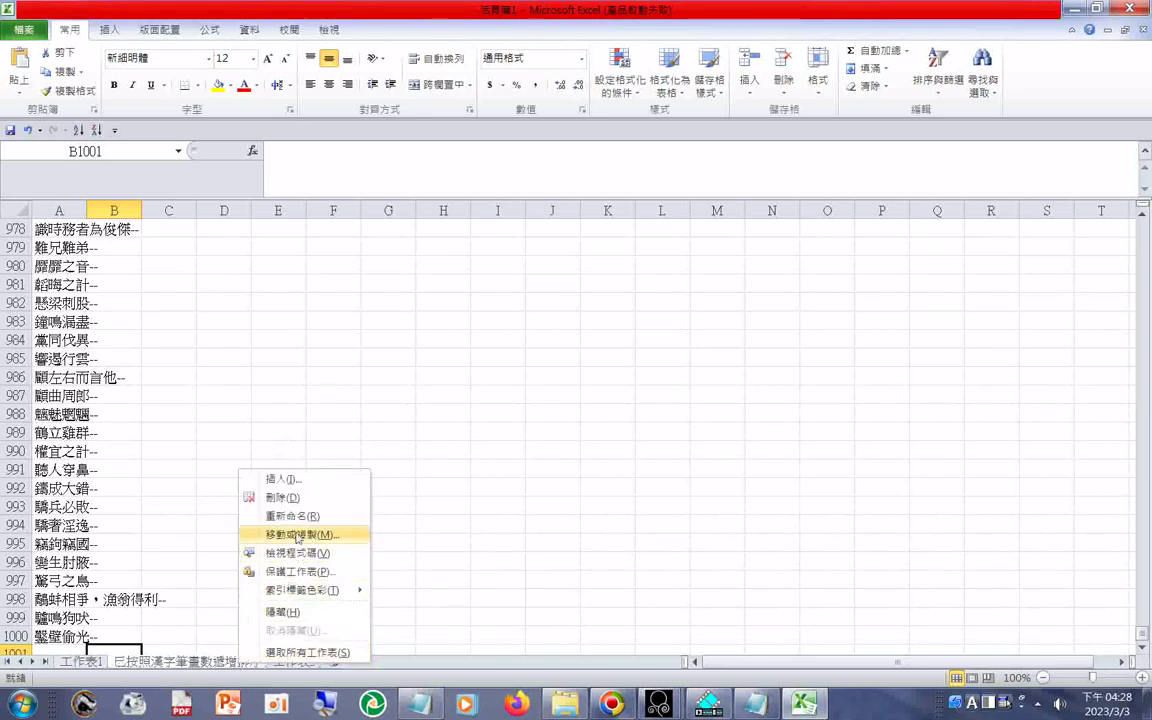
{"action": "left_click", "coordinate": [292, 516]}
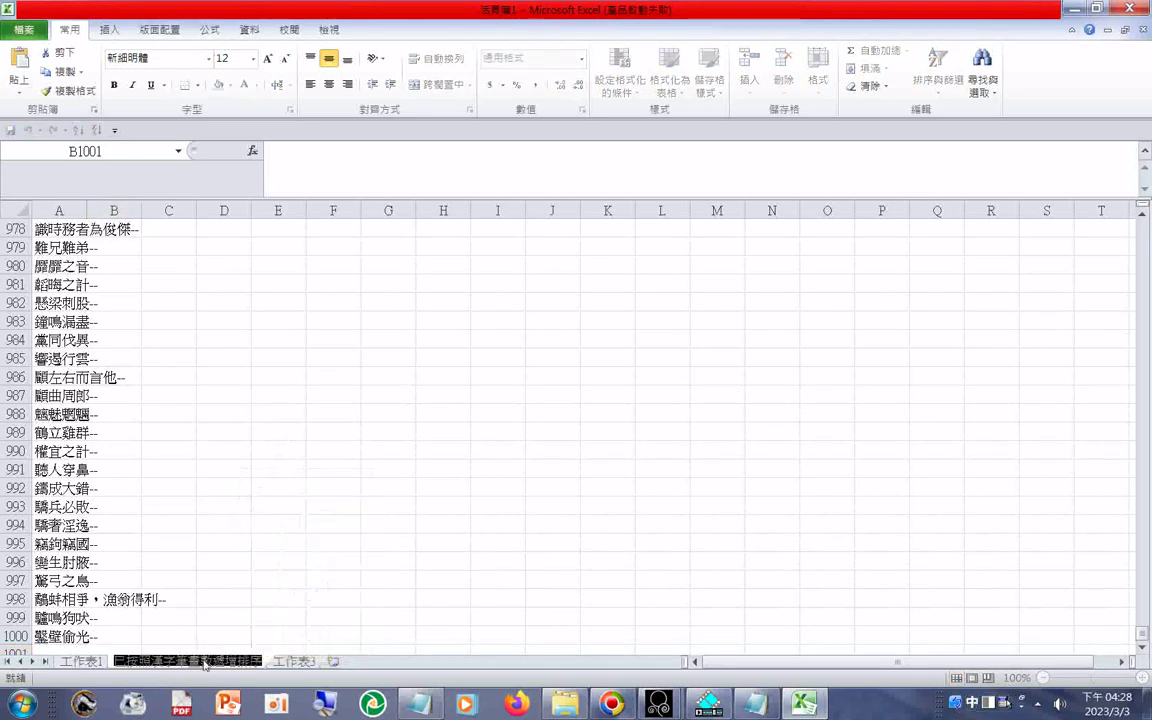
{"action": "left_click", "coordinate": [119, 663]}
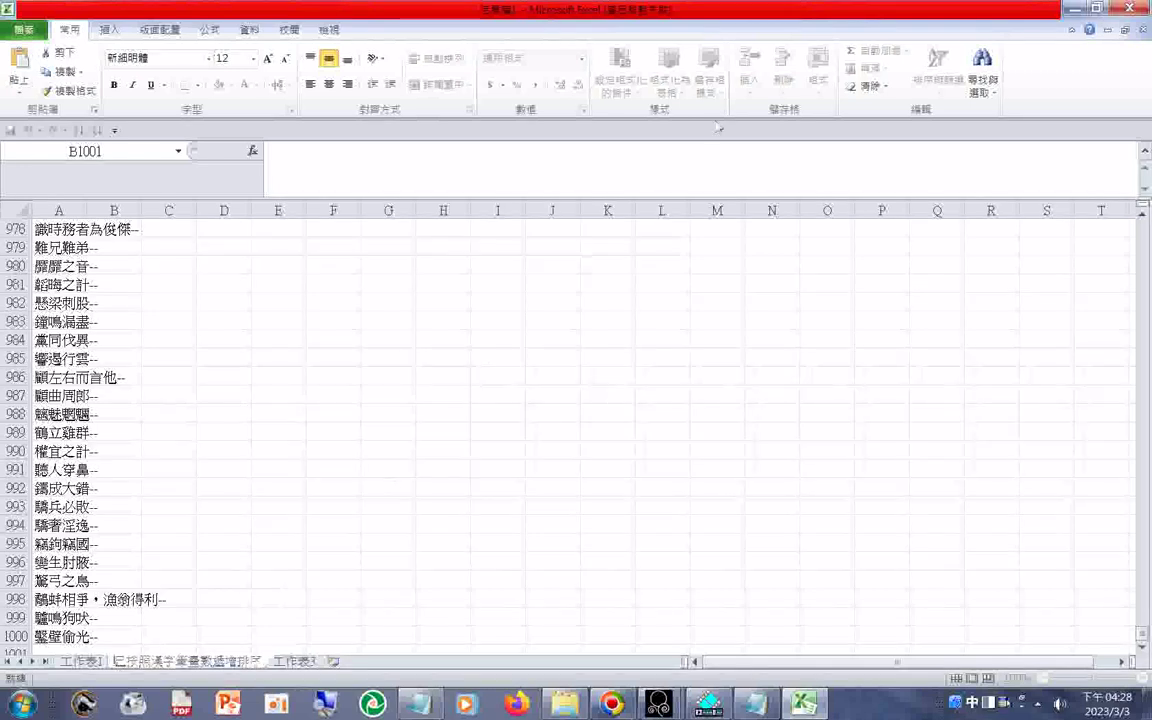
{"action": "type", "text": "中ㄍ"}
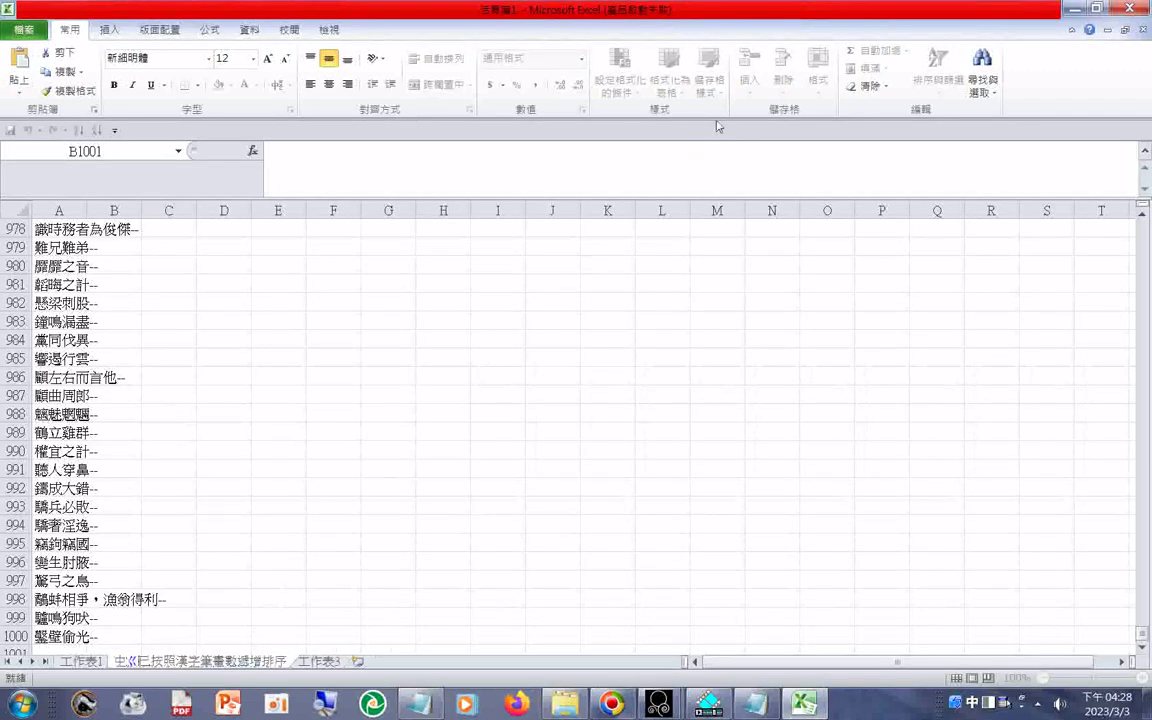
{"action": "type", "text": "國城"}
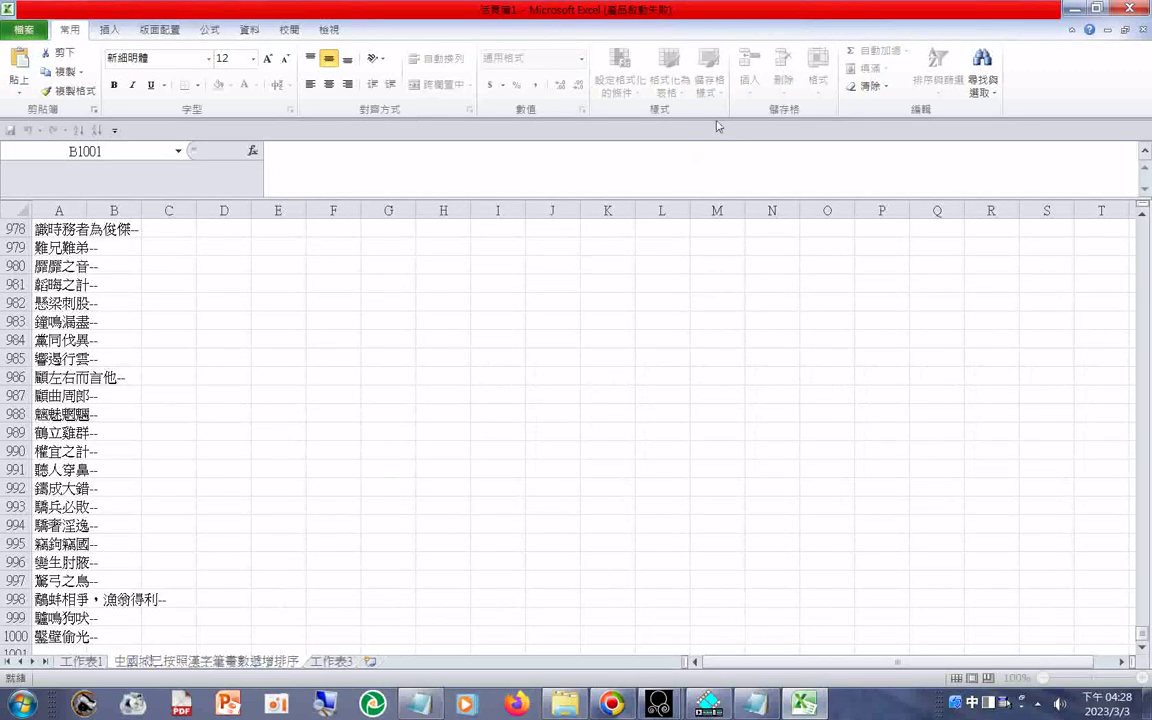
{"action": "type", "text": "語"}
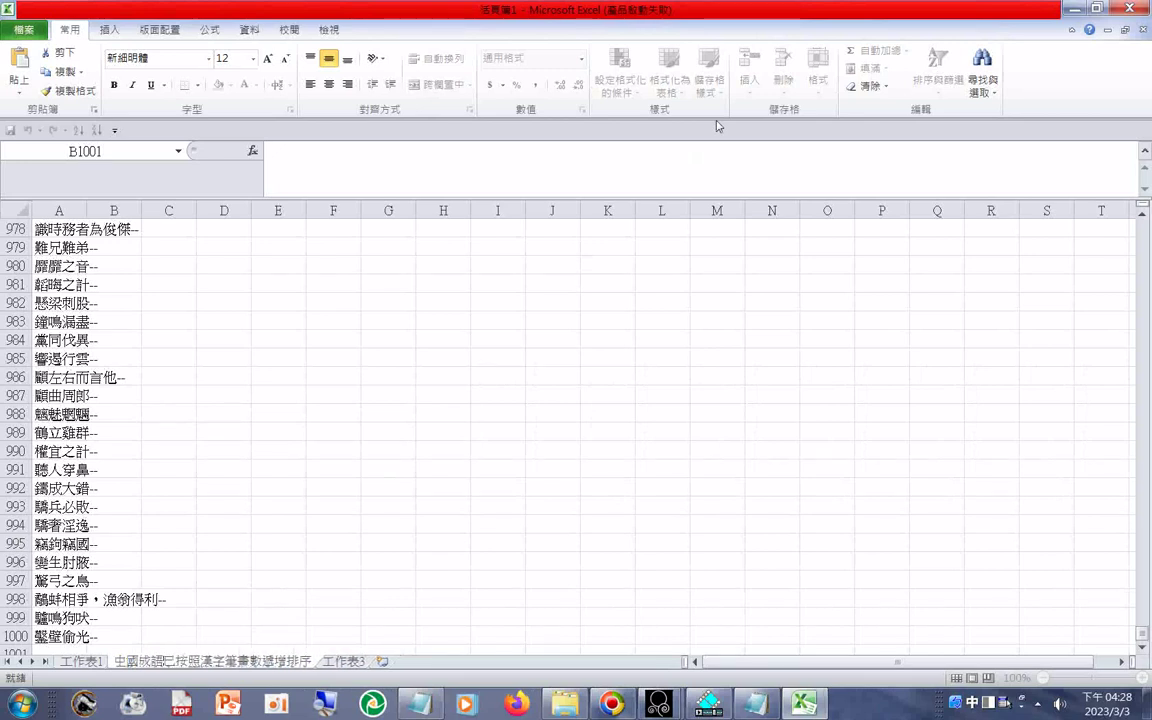
{"action": "type", "text": "故事"}
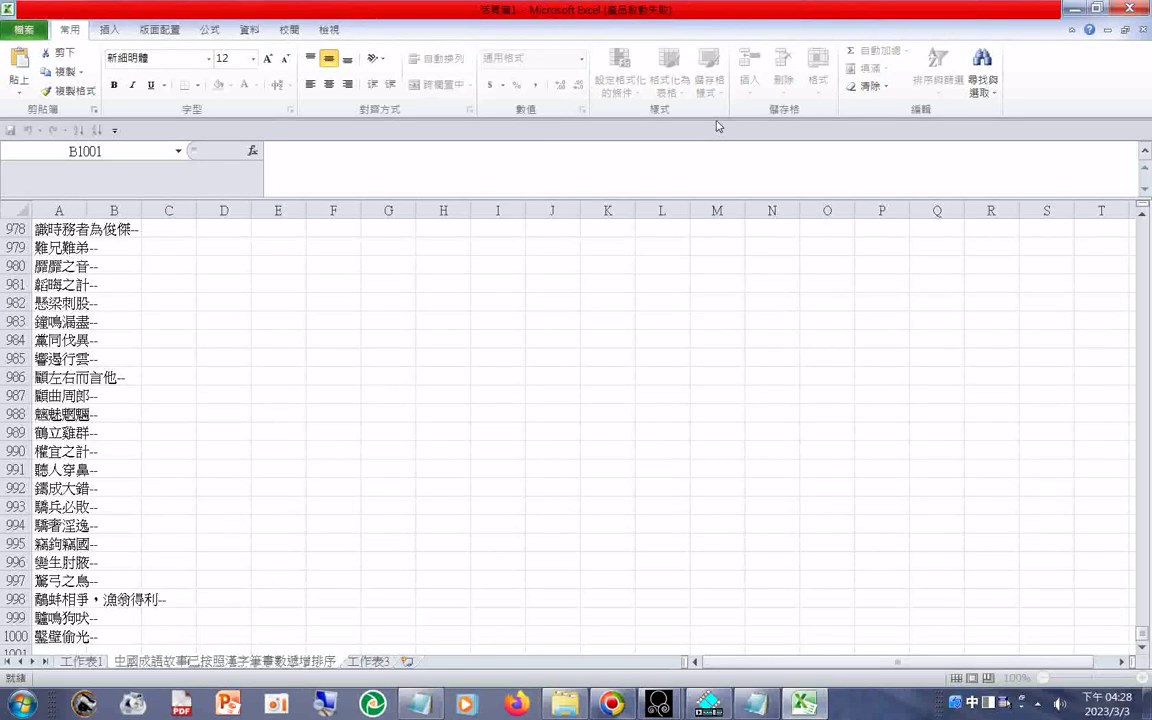
{"action": "type", "text": "ㄇ"}
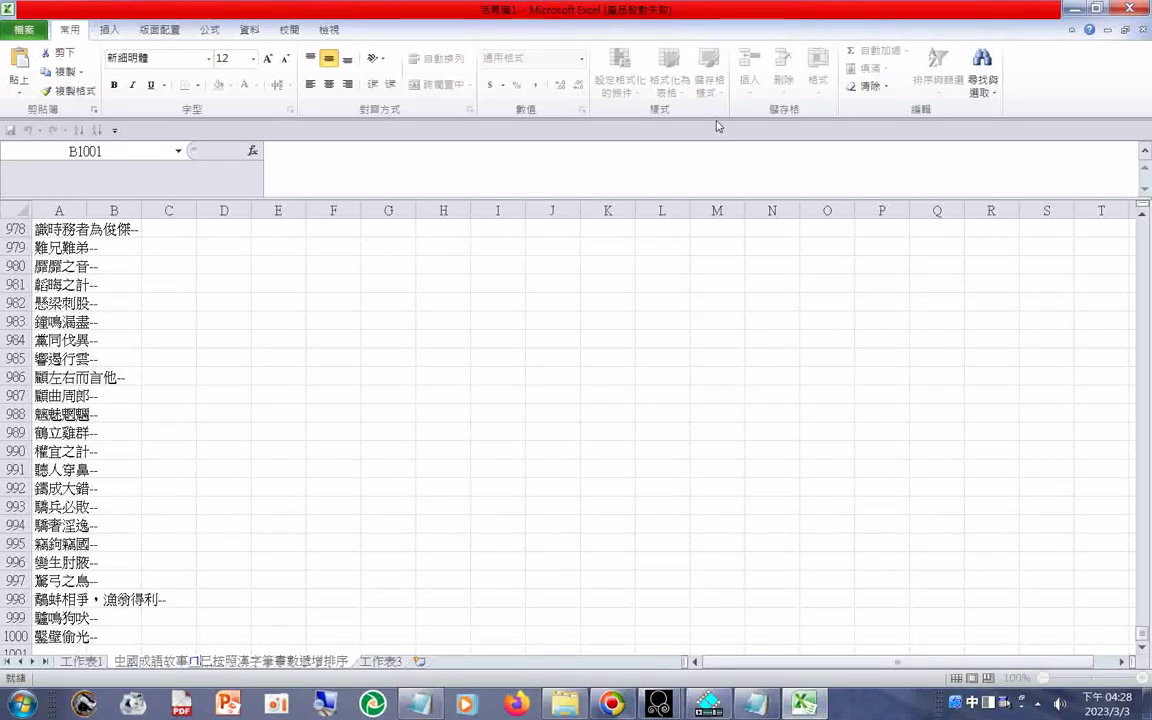
{"action": "key", "text": "BackSpace"}
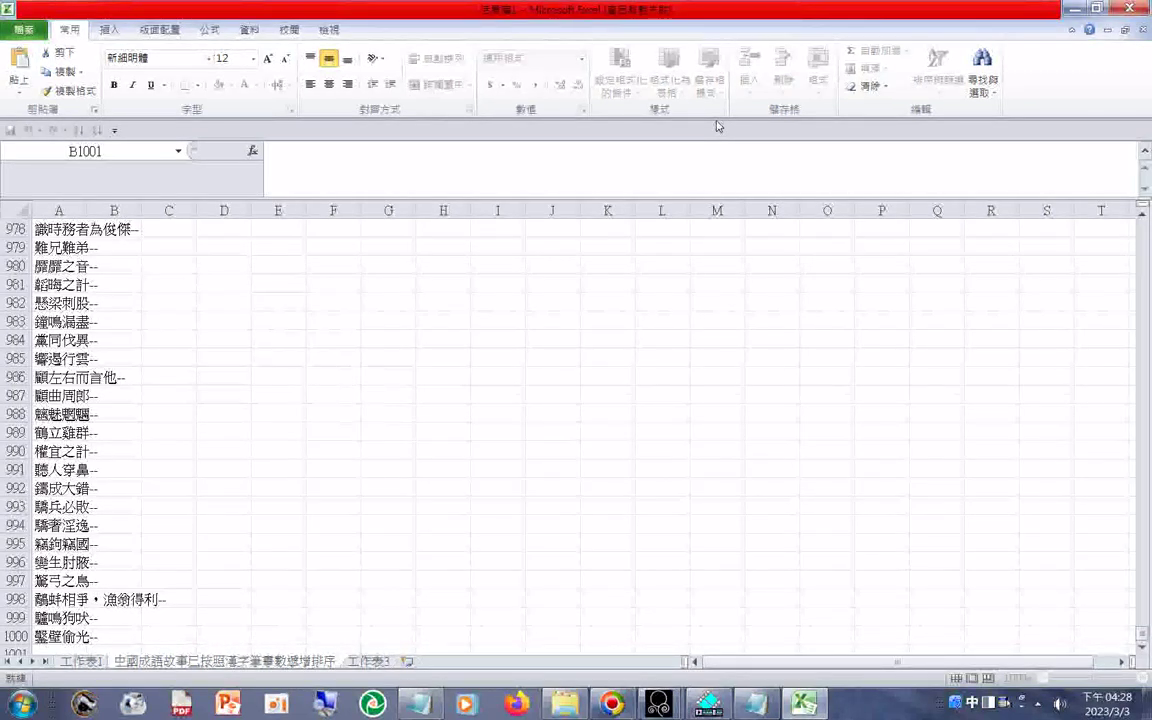
{"action": "type", "text": "詞ㄏㄨ"}
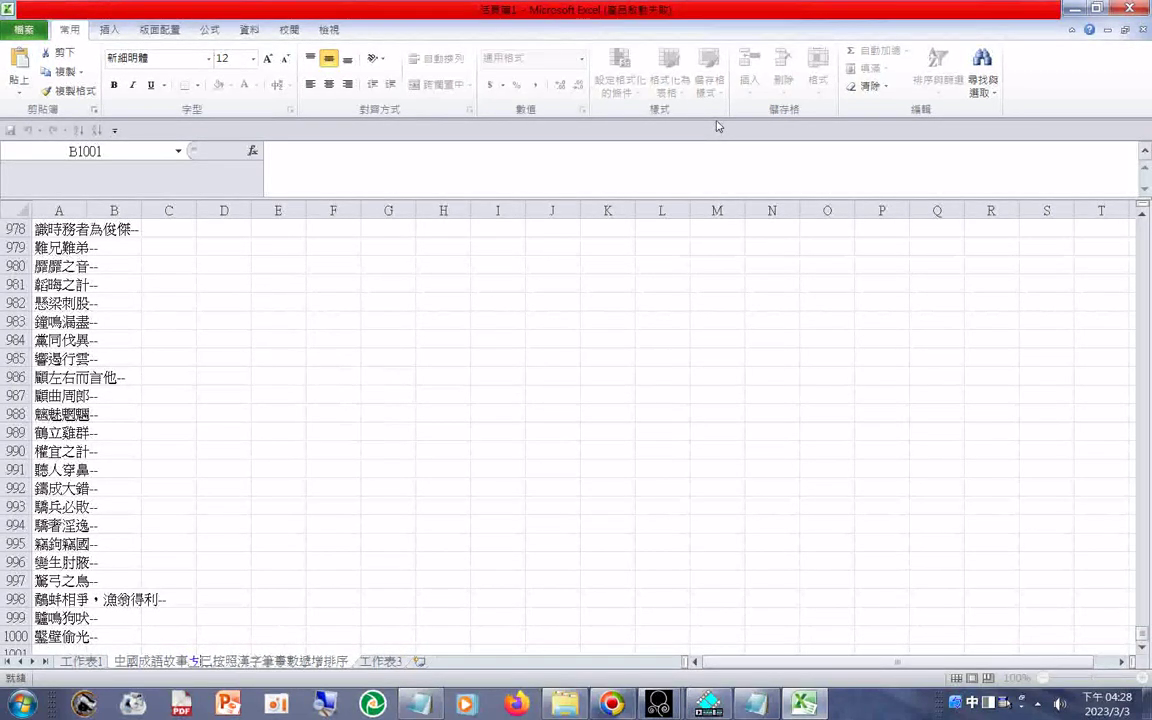
{"action": "key", "text": "BackSpace"}
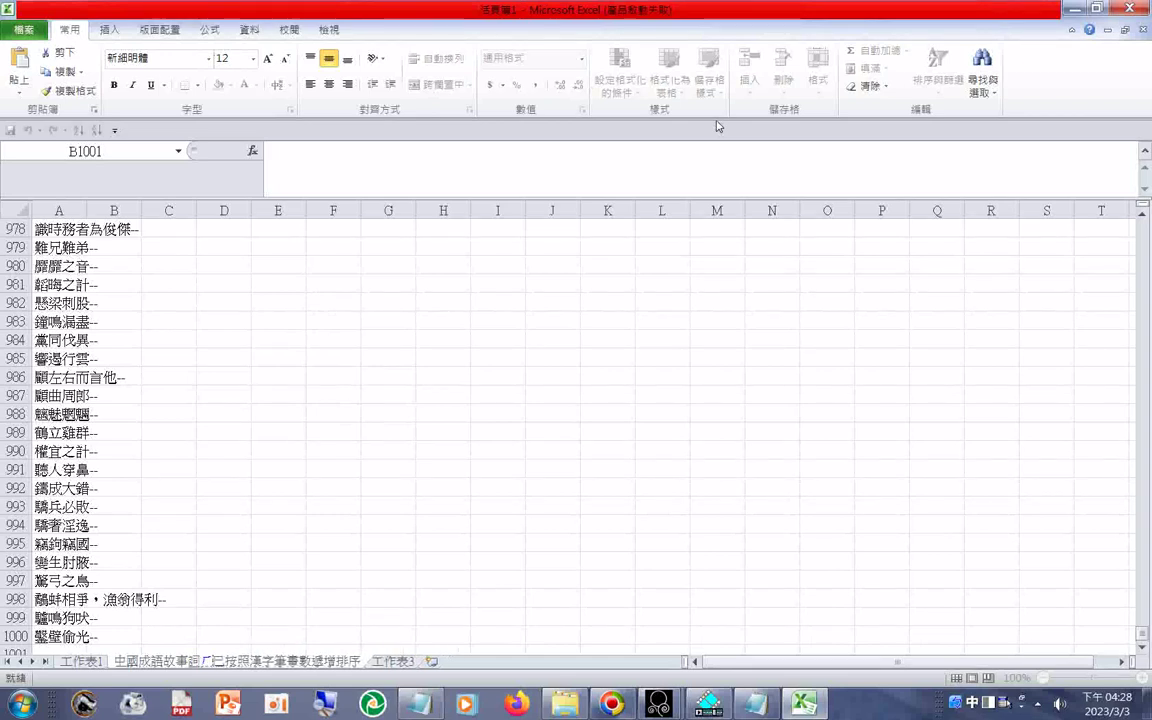
{"action": "key", "text": "BackSpace"}
{"action": "type", "text": "ㄩ"}
{"action": "key", "text": "Down"}
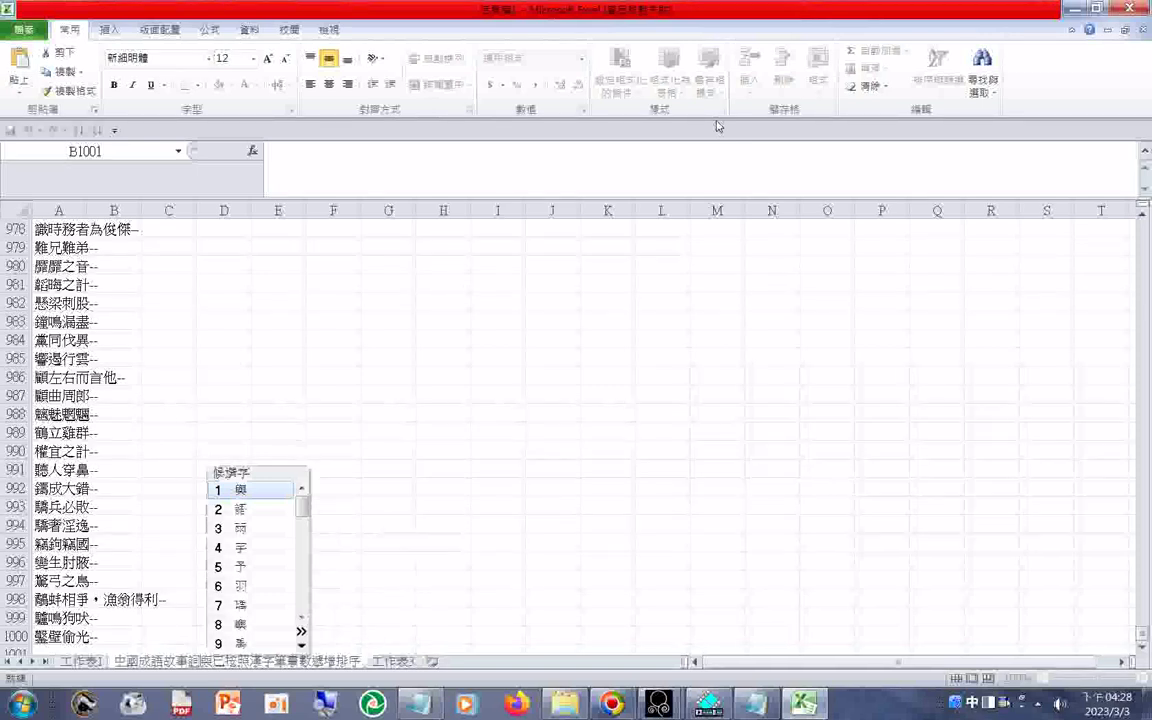
{"action": "key", "text": "2"}
{"action": "key", "text": "BackSpace"}
{"action": "key", "text": "BackSpace"}
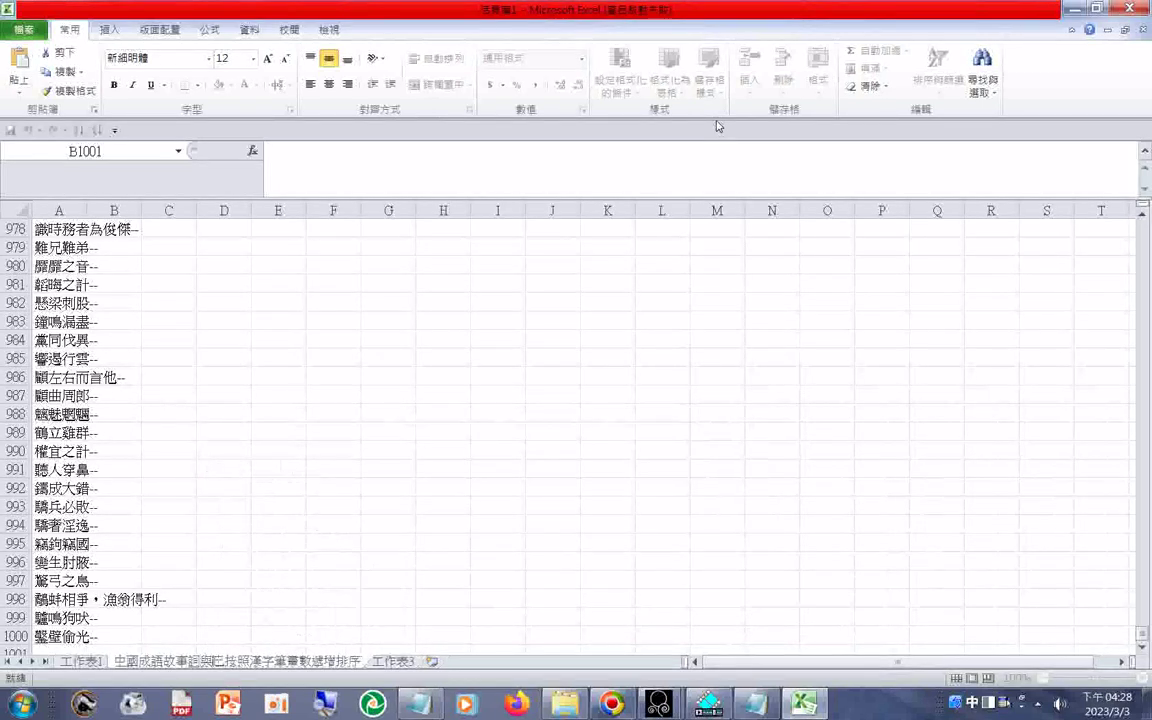
{"action": "type", "text": "ㄩ"}
{"action": "key", "text": "Down"}
{"action": "key", "text": "2"}
{"action": "key", "text": "Return"}
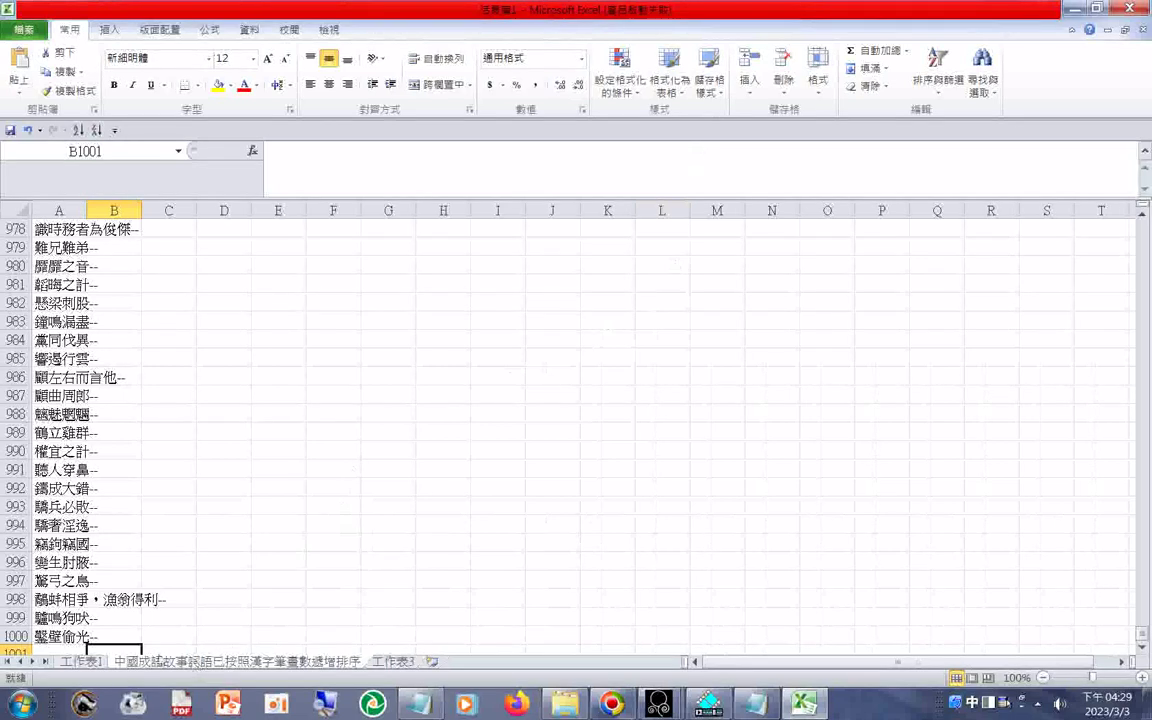
Copy the sorted worksheet's name and use it as the name of 工作表1
{"action": "right_click", "coordinate": [118, 664]}
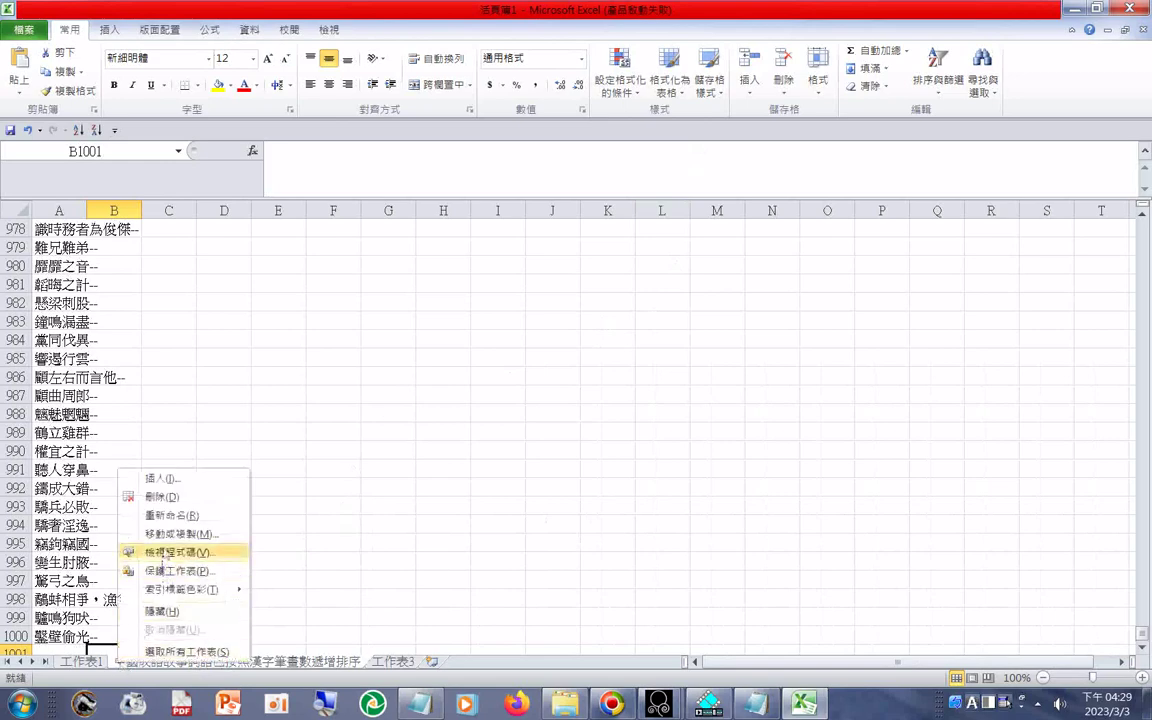
{"action": "left_click", "coordinate": [172, 515]}
{"action": "key", "text": "ctrl+c"}
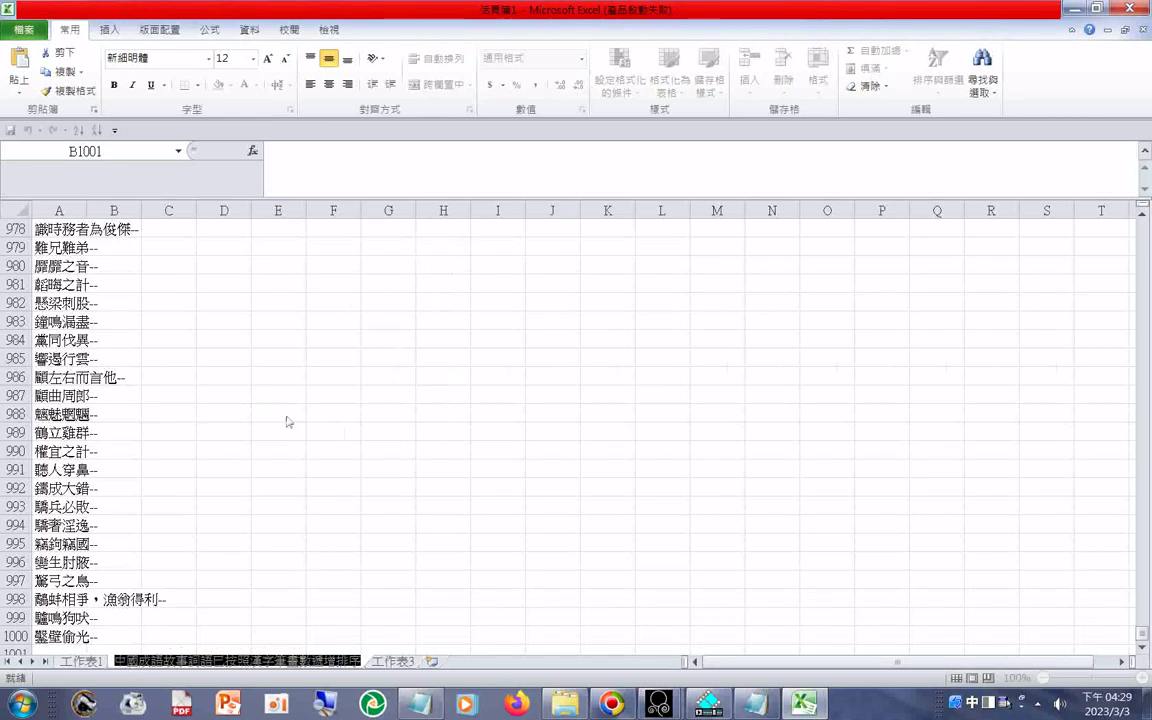
{"action": "right_click", "coordinate": [80, 661]}
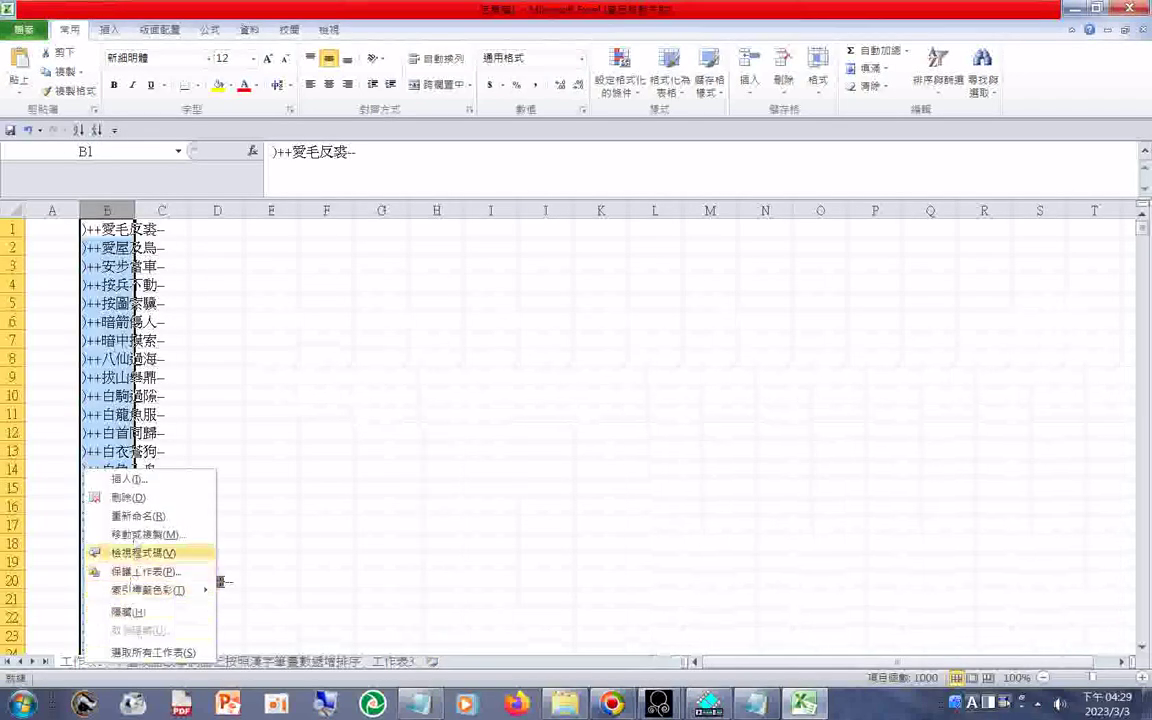
{"action": "left_click", "coordinate": [154, 514]}
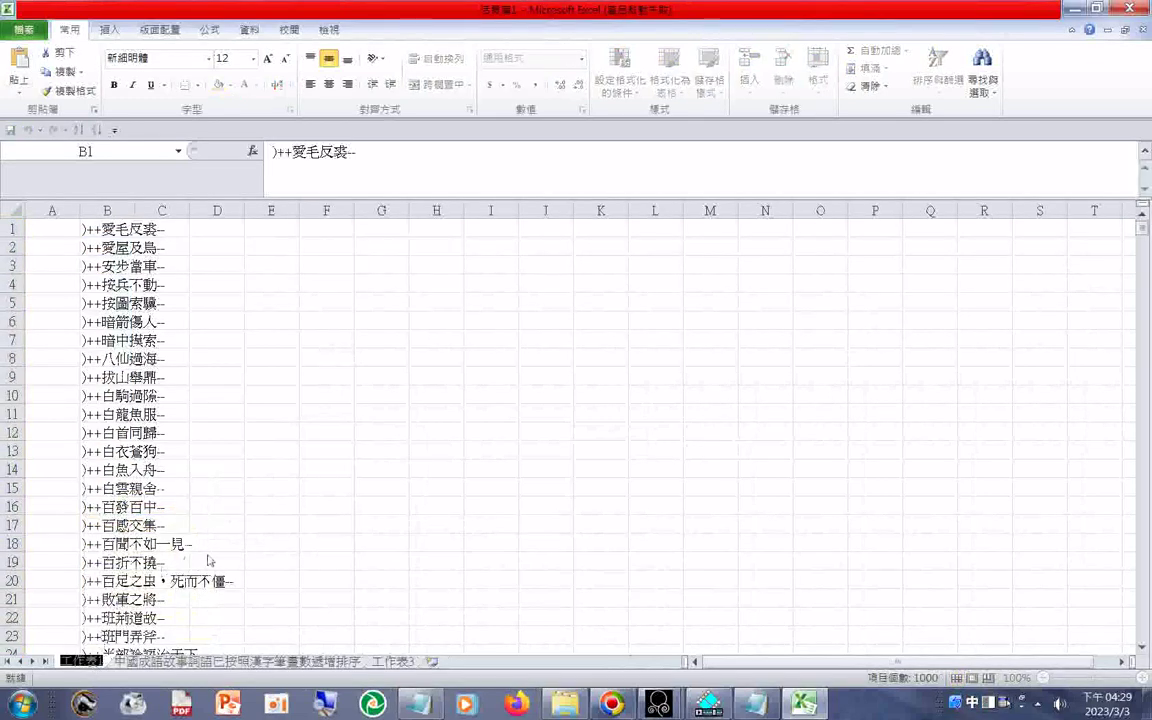
{"action": "key", "text": "ctrl+v"}
Replace 已 with 未 in the first worksheet's name, making it 中國成語故事詞語未按照漢字筆畫數遞增排序
{"action": "key", "text": "Left"}
{"action": "key", "text": "Left"}
{"action": "key", "text": "Left"}
{"action": "key", "text": "Left"}
{"action": "key", "text": "Left"}
{"action": "key", "text": "Left"}
{"action": "key", "text": "Left"}
{"action": "key", "text": "Left"}
{"action": "key", "text": "Left"}
{"action": "key", "text": "Left"}
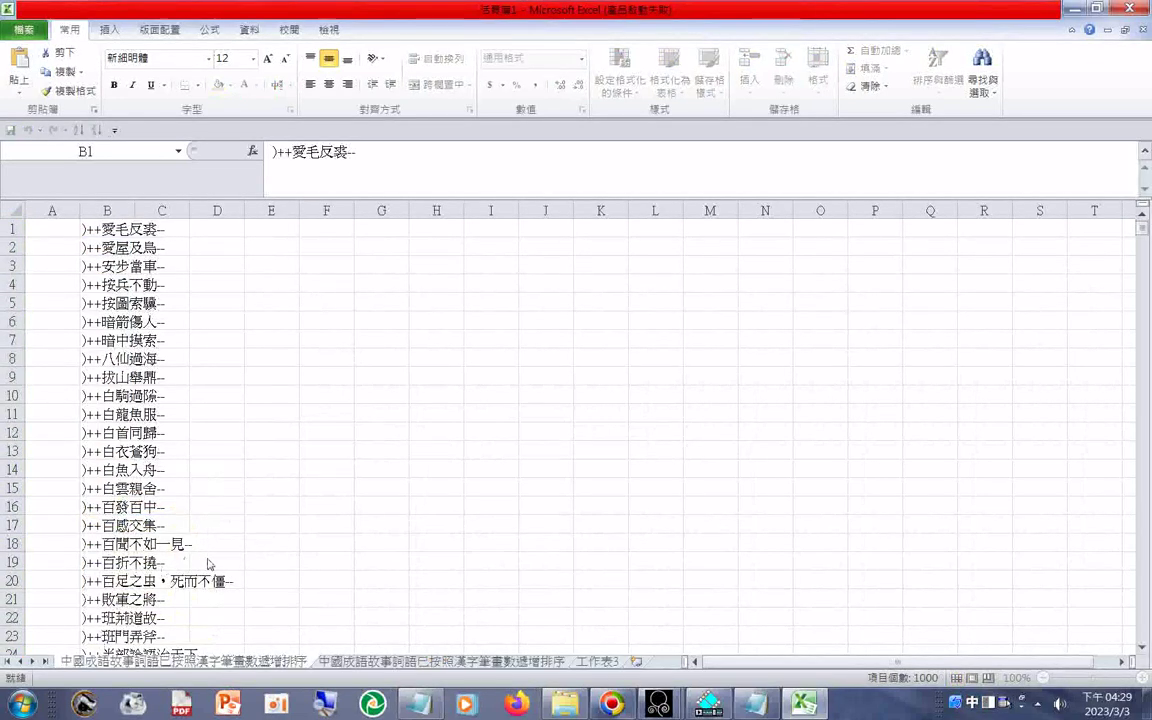
{"action": "key", "text": "BackSpace"}
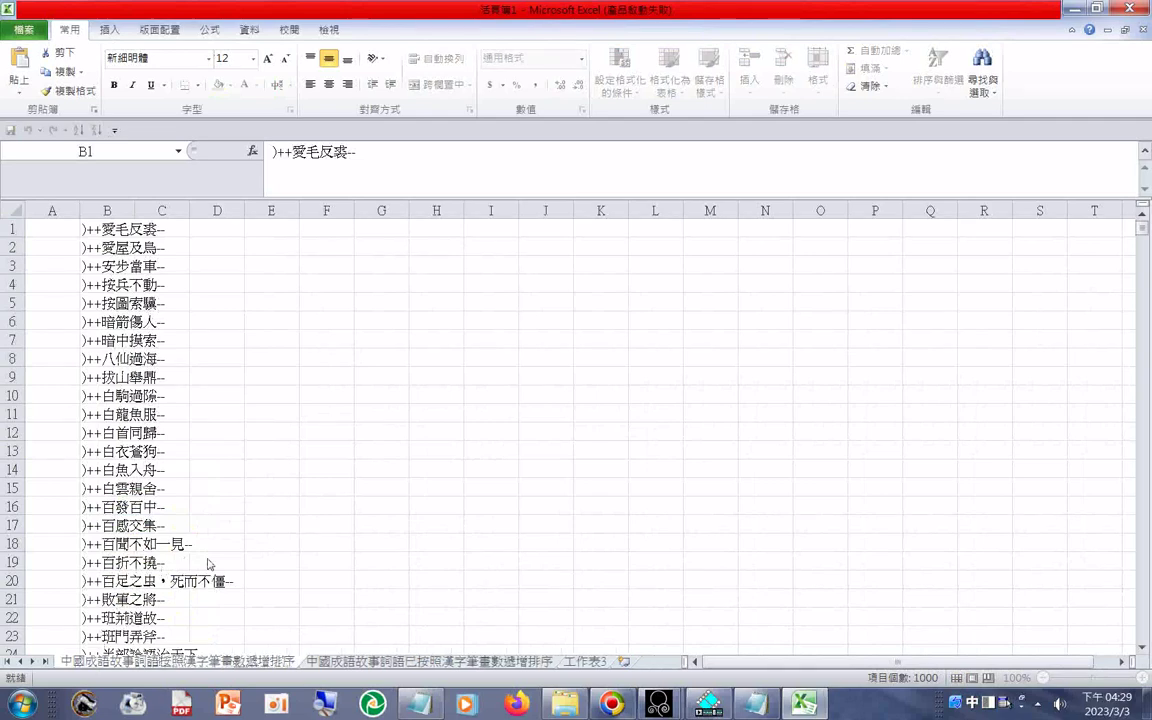
{"action": "type", "text": "為"}
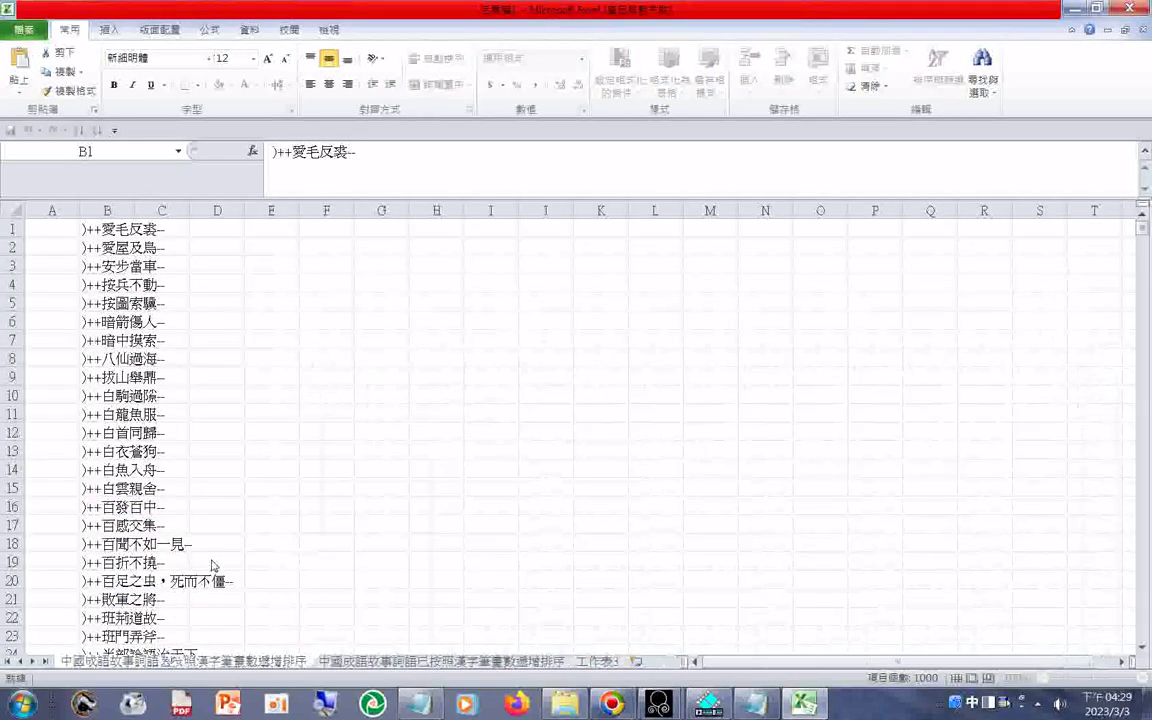
{"action": "key", "text": "Down"}
{"action": "key", "text": "Escape"}
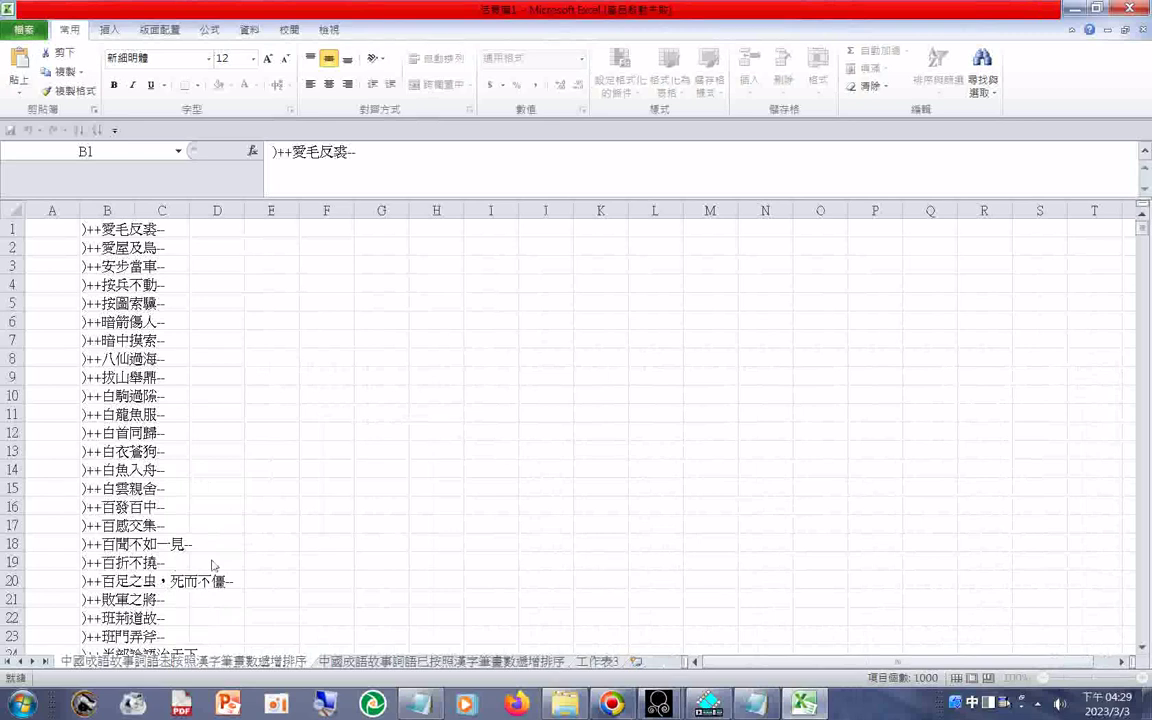
{"action": "key", "text": "ctrl+space"}
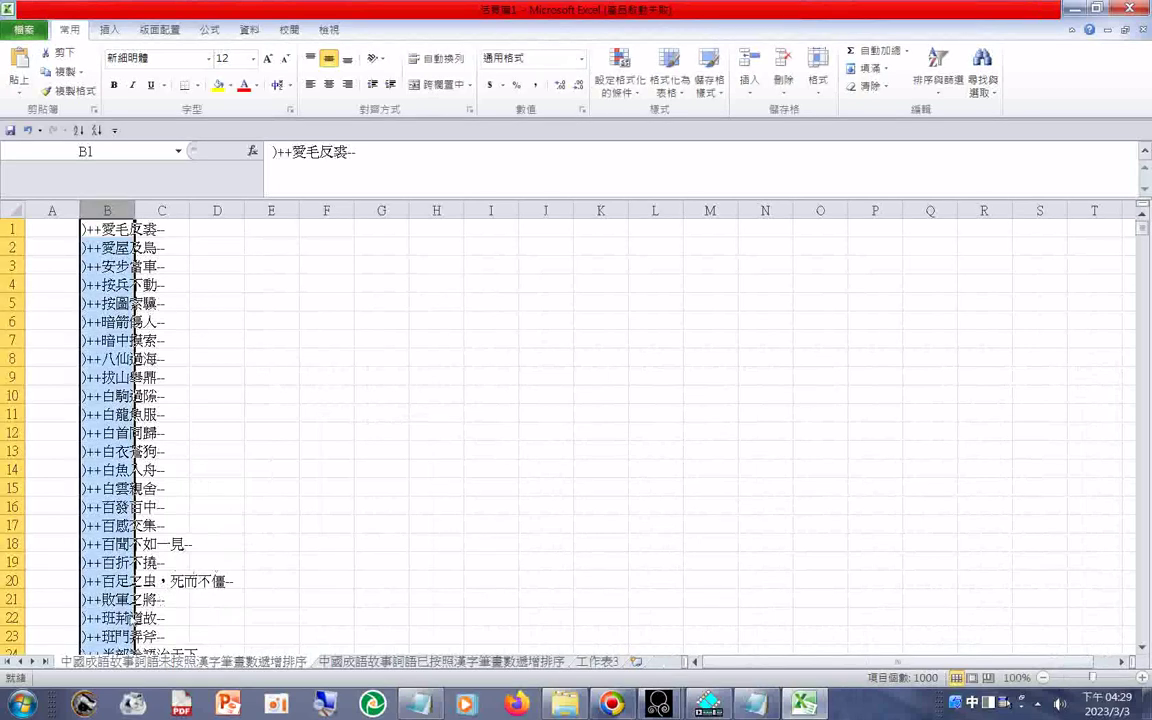
Rename the first worksheet as 中國成語故事條目詞語原始排序資料(未按照漢字筆畫數遞增排序)
{"action": "right_click", "coordinate": [165, 666]}
{"action": "left_click", "coordinate": [205, 514]}
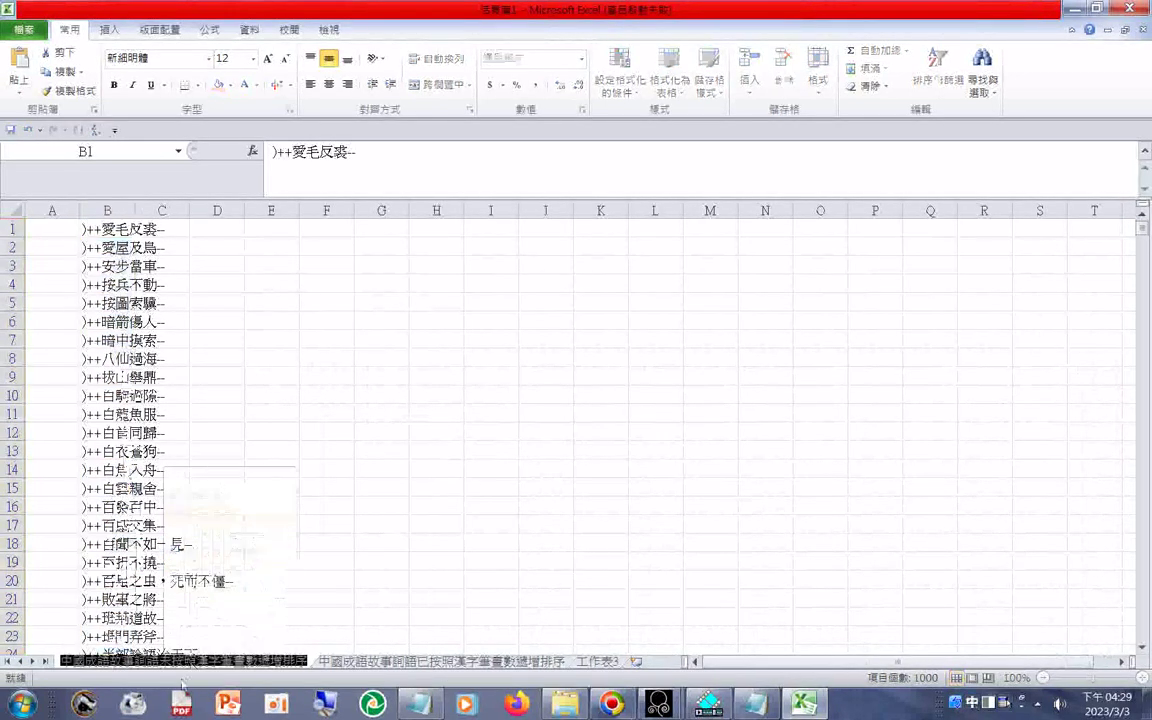
{"action": "key", "text": "Return"}
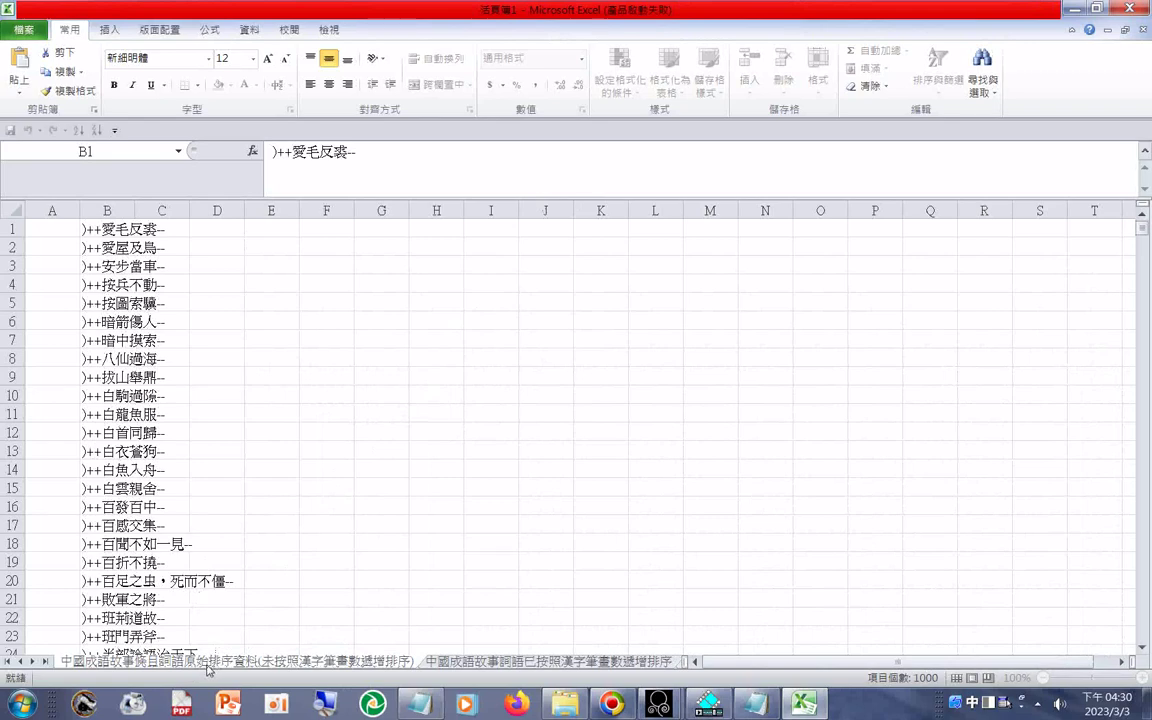
Insert 條目 before 詞語 in the sorted worksheet's name, making it 中國成語故事條目詞語已按照漢字筆畫數遞增排序
{"action": "left_click", "coordinate": [457, 662]}
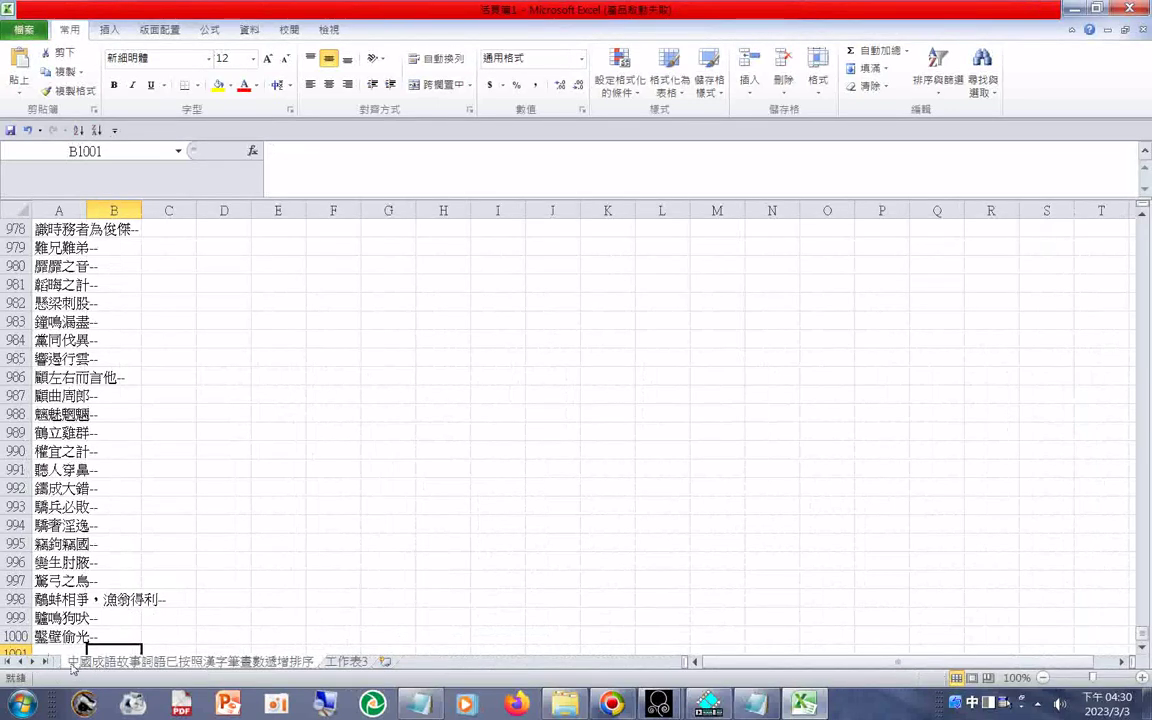
{"action": "left_click", "coordinate": [55, 210]}
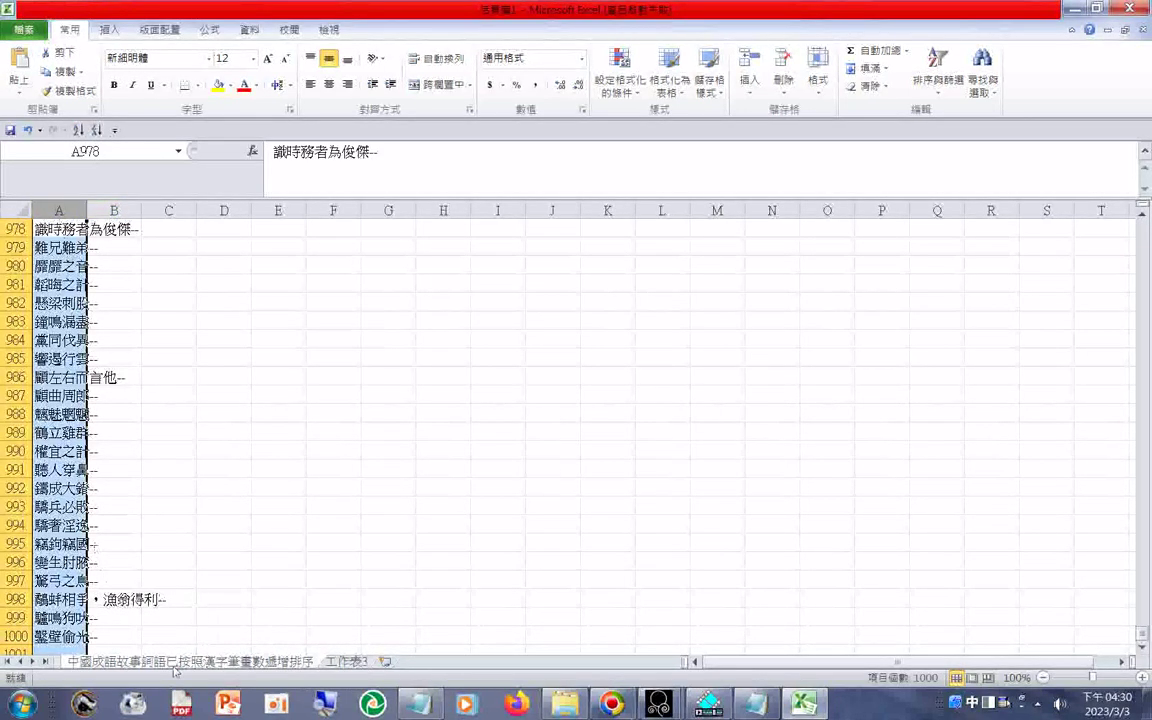
{"action": "left_click", "coordinate": [55, 663]}
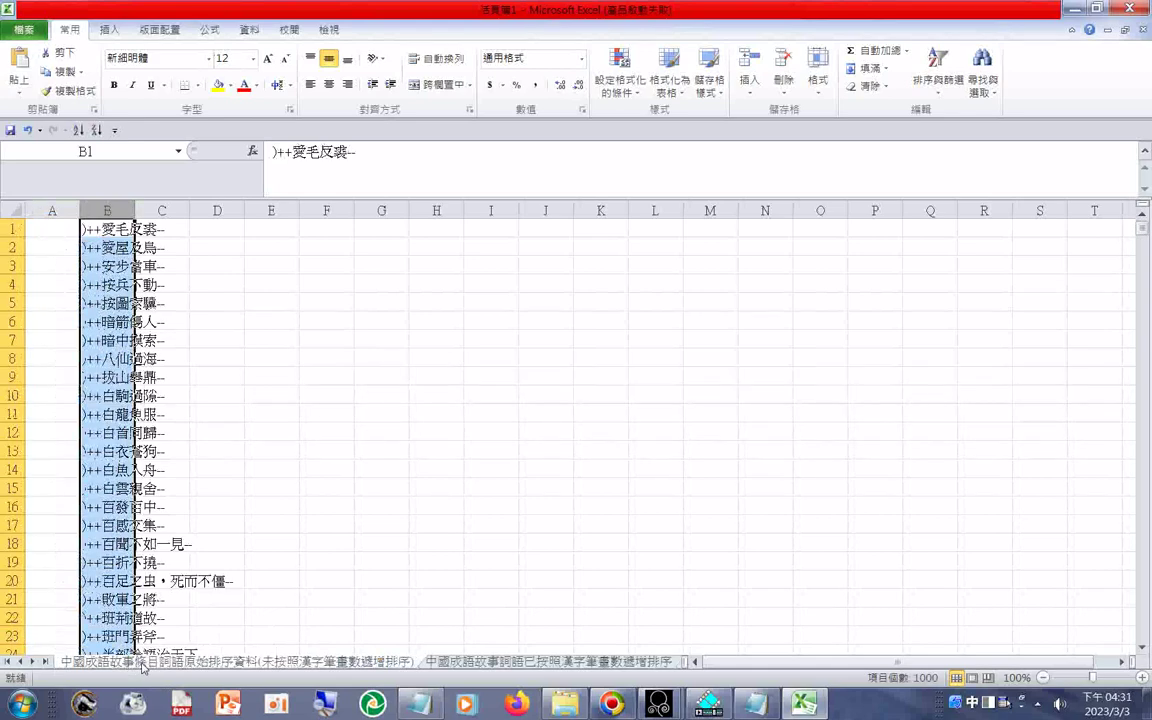
{"action": "right_click", "coordinate": [481, 661]}
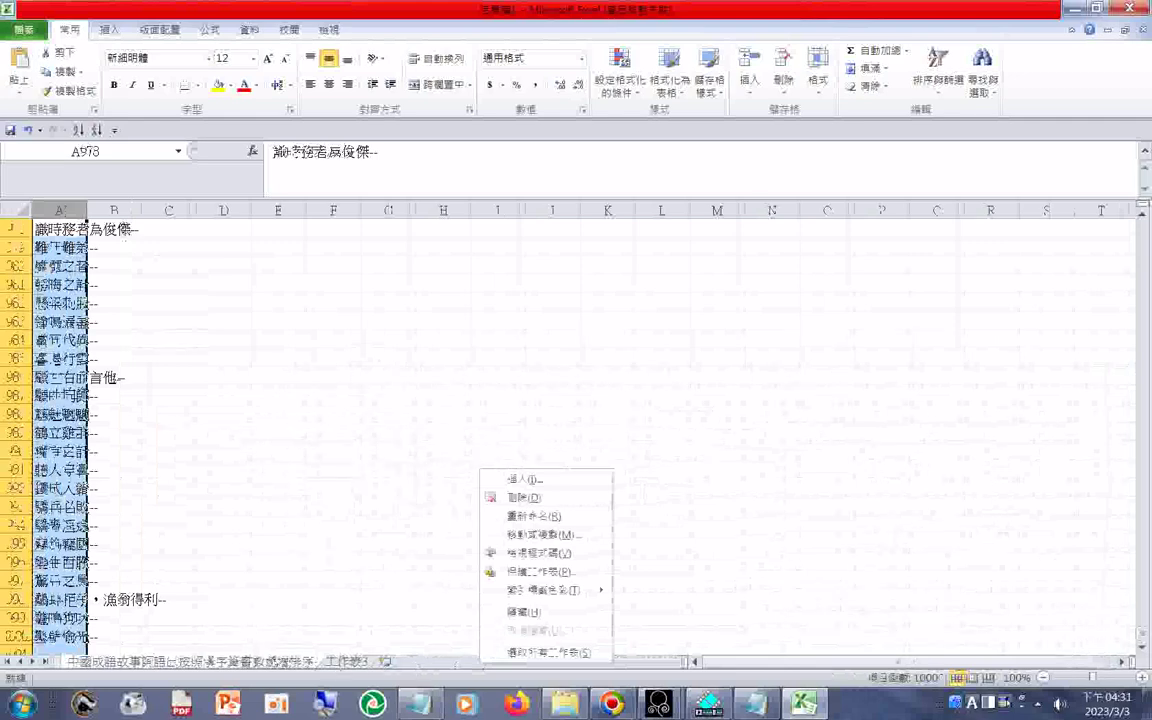
{"action": "right_click", "coordinate": [270, 661]}
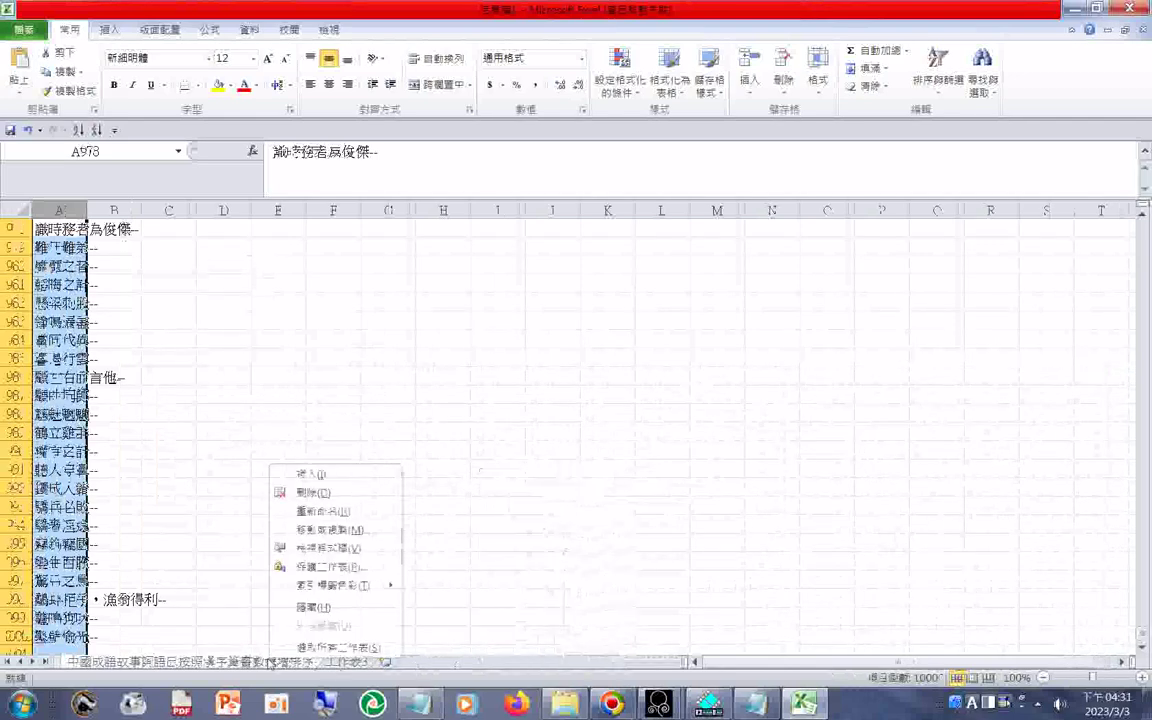
{"action": "left_click", "coordinate": [323, 511]}
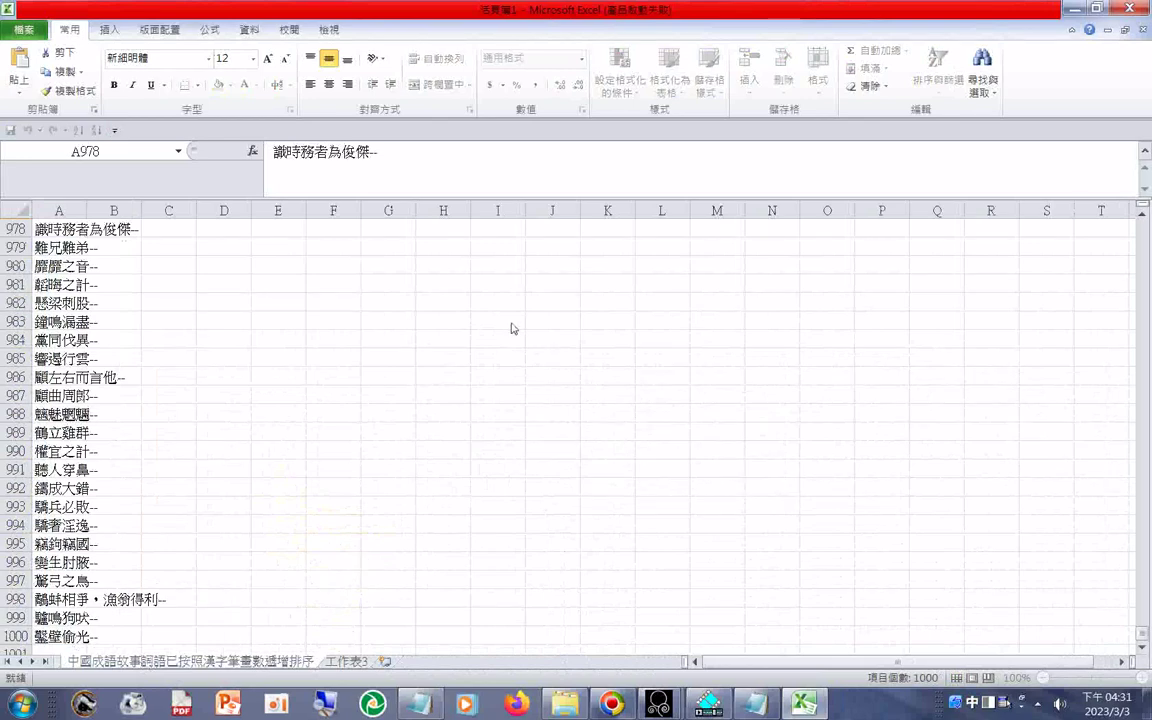
{"action": "type", "text": "ㄊ"}
{"action": "type", "text": "條目"}
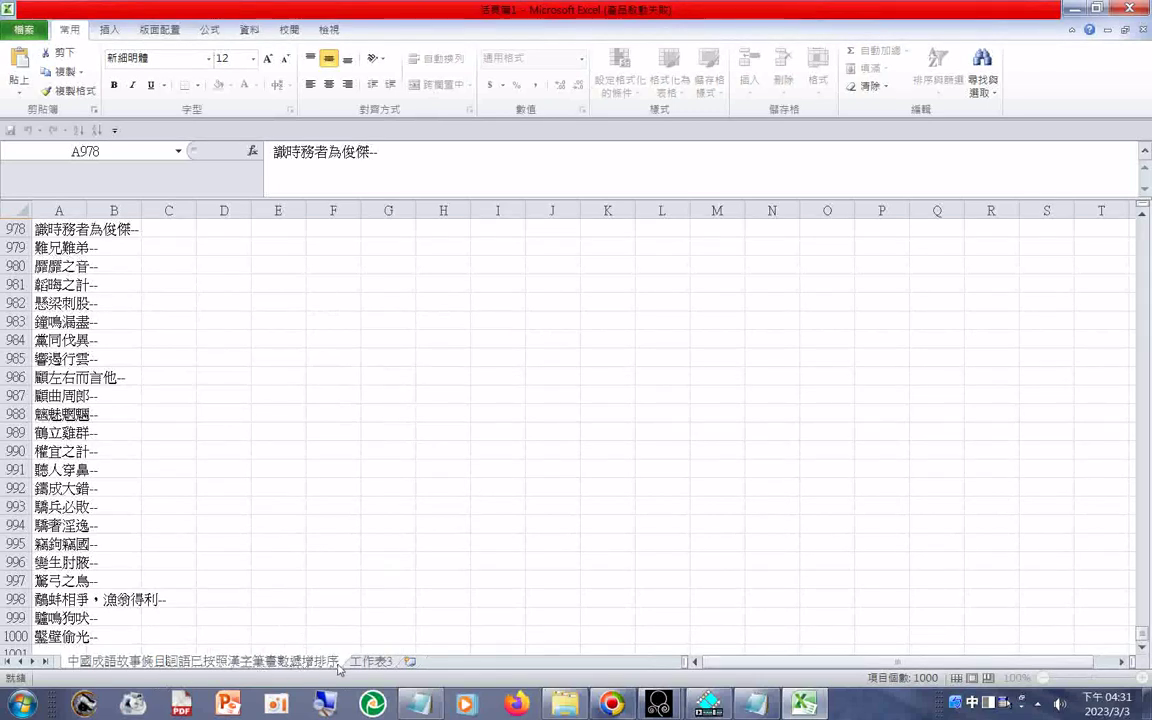
{"action": "key", "text": "Return"}
Copy the sorted worksheet's full name without changing it
{"action": "key", "text": "ctrl+space"}
{"action": "key", "text": "ctrl+c"}
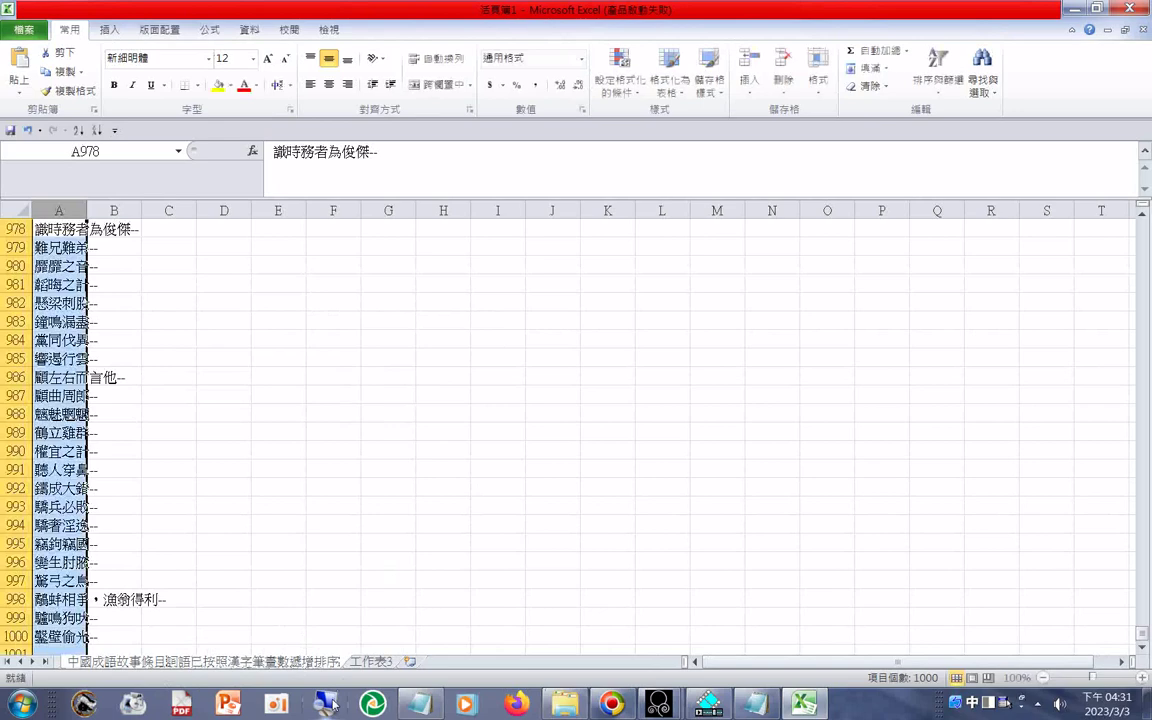
{"action": "right_click", "coordinate": [232, 661]}
{"action": "left_click", "coordinate": [300, 517]}
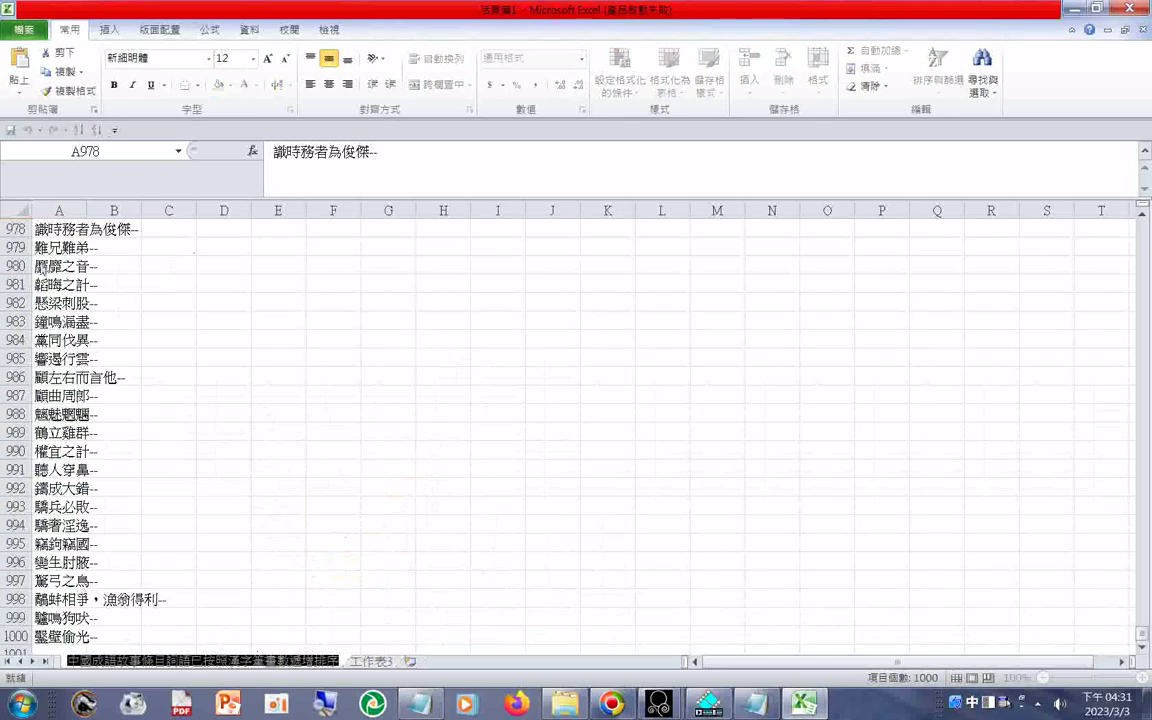
{"action": "left_click", "coordinate": [72, 213]}
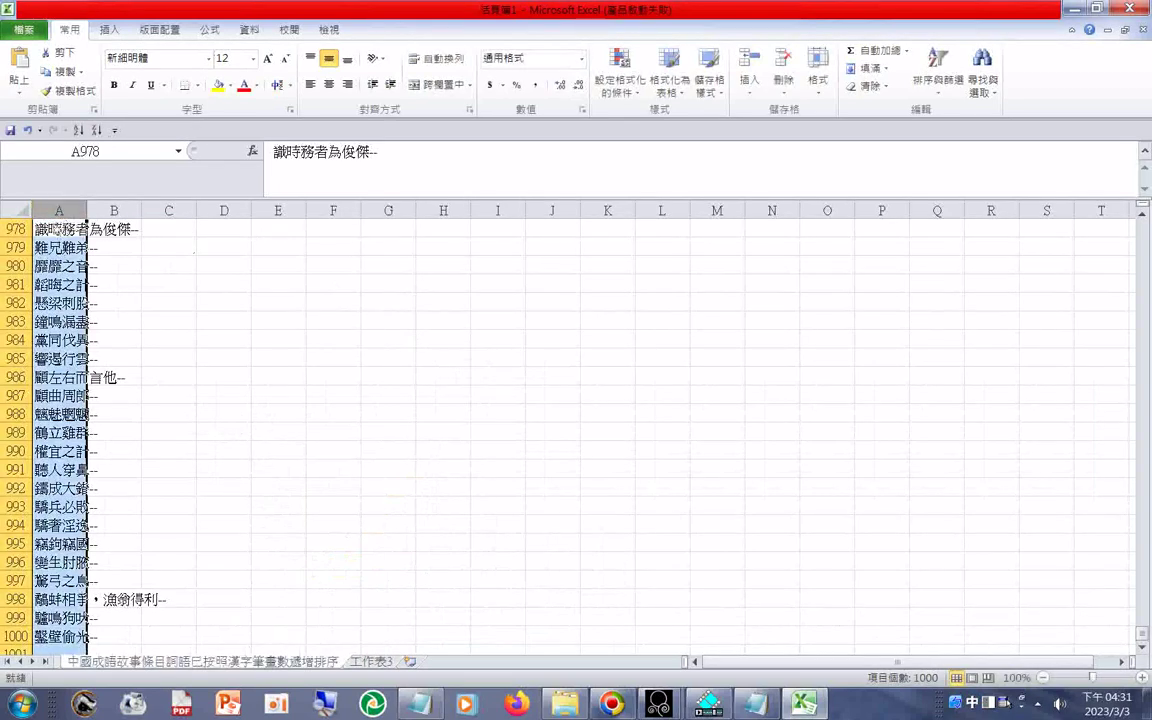
Delete the empty column A in the worksheet with the original idiom order
{"action": "left_click", "coordinate": [62, 663]}
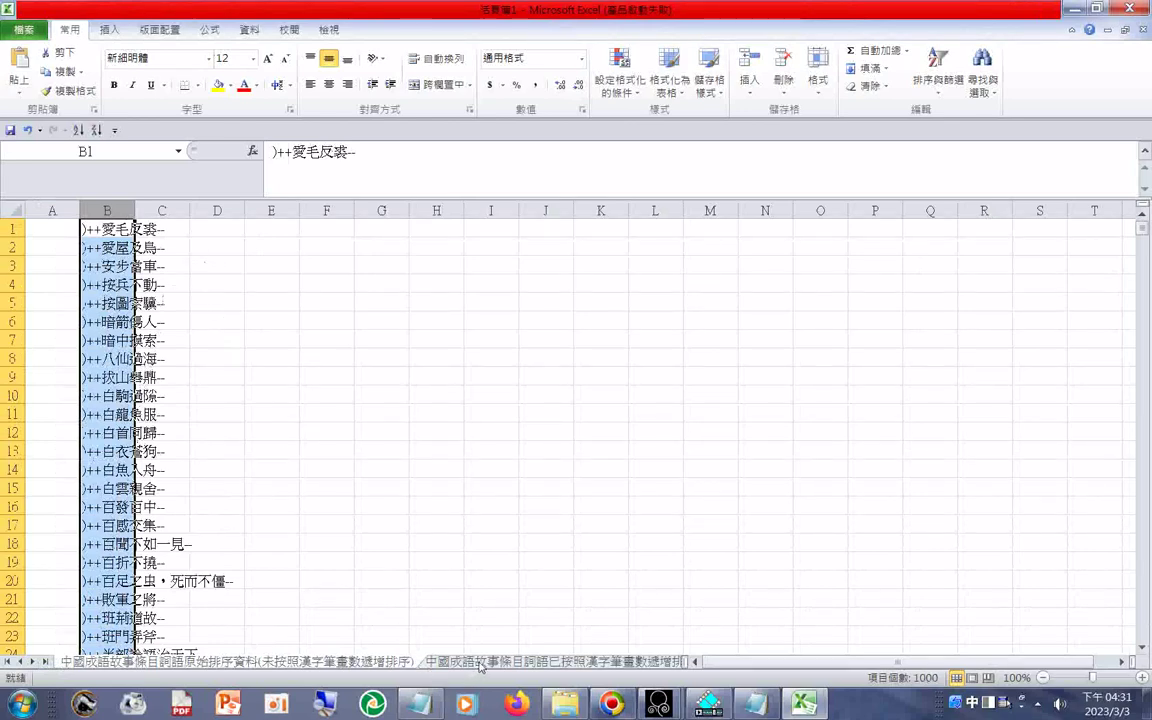
{"action": "left_click", "coordinate": [57, 227]}
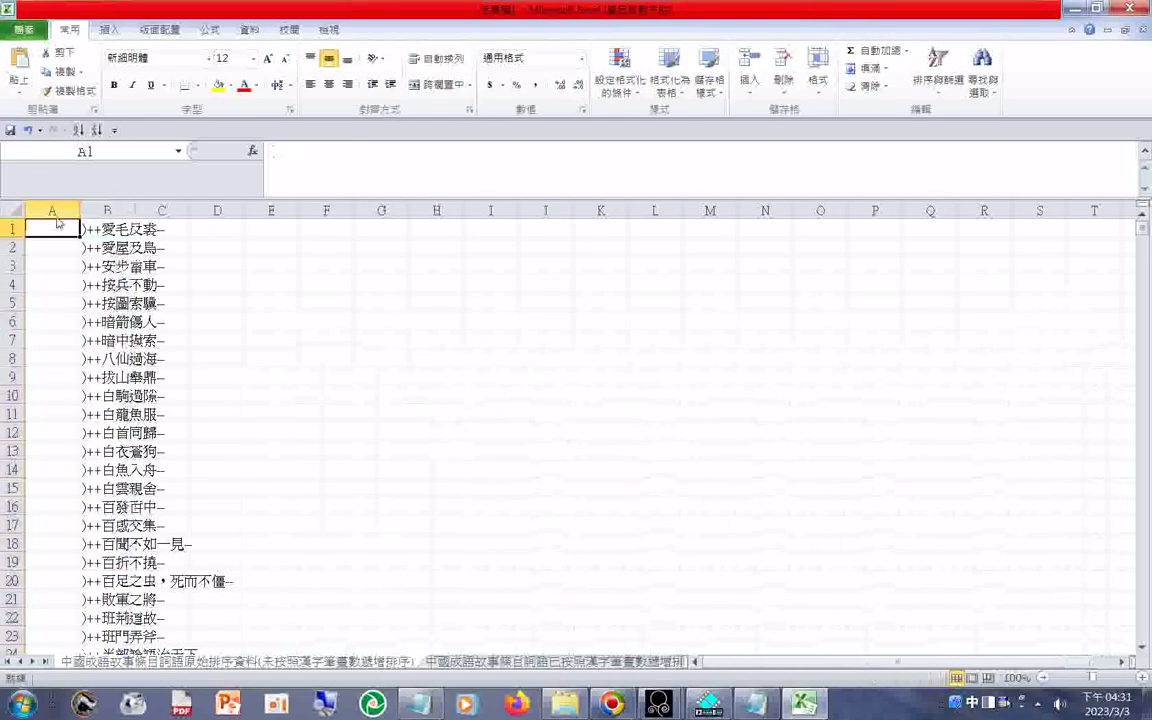
{"action": "right_click", "coordinate": [52, 211]}
{"action": "right_click", "coordinate": [45, 204]}
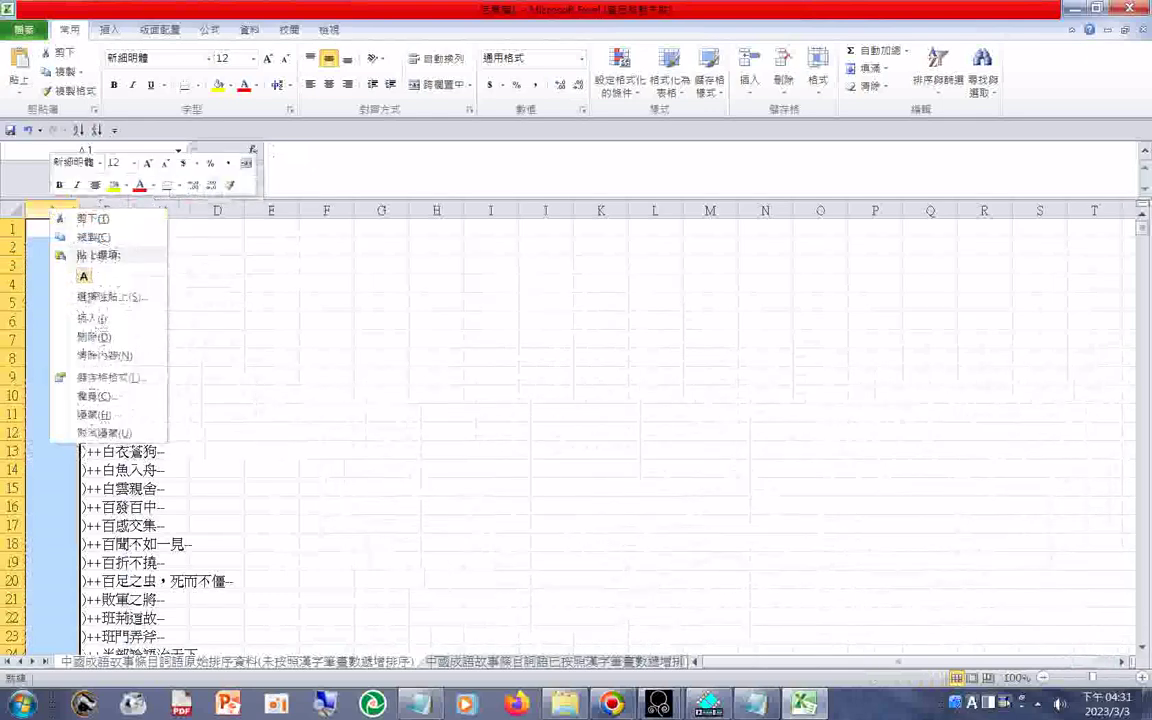
{"action": "left_click", "coordinate": [97, 338]}
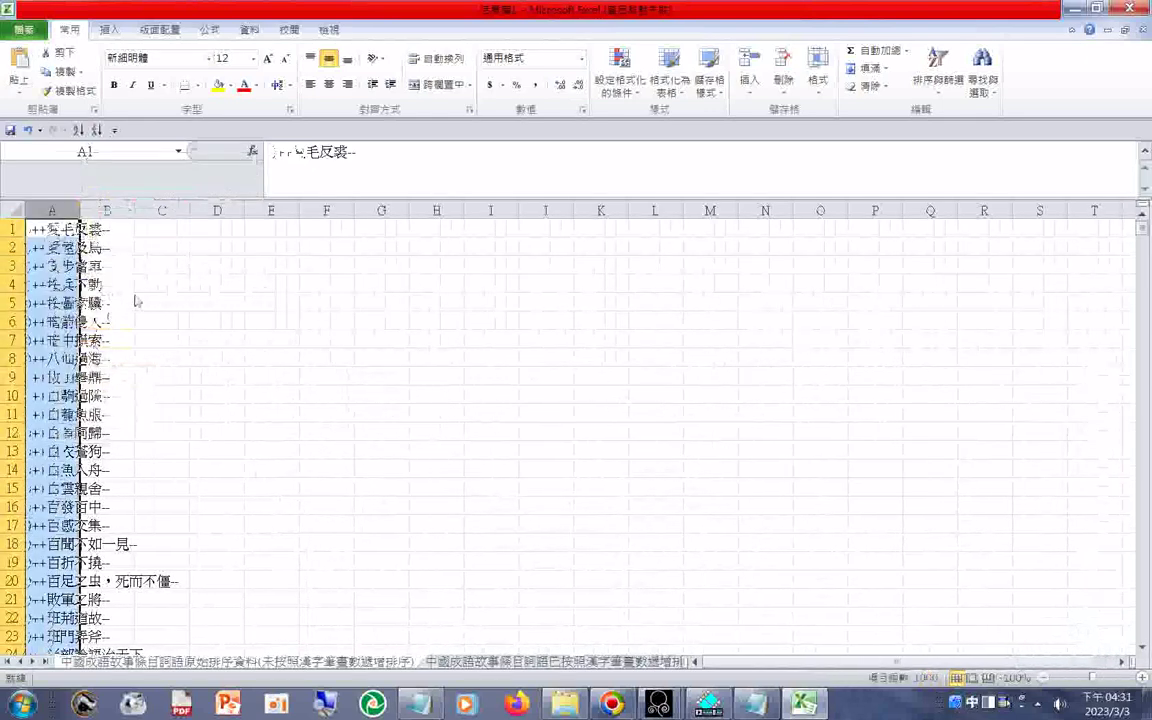
Start saving the workbook under a new name and paste the copied worksheet name as the file name
{"action": "left_click", "coordinate": [35, 32]}
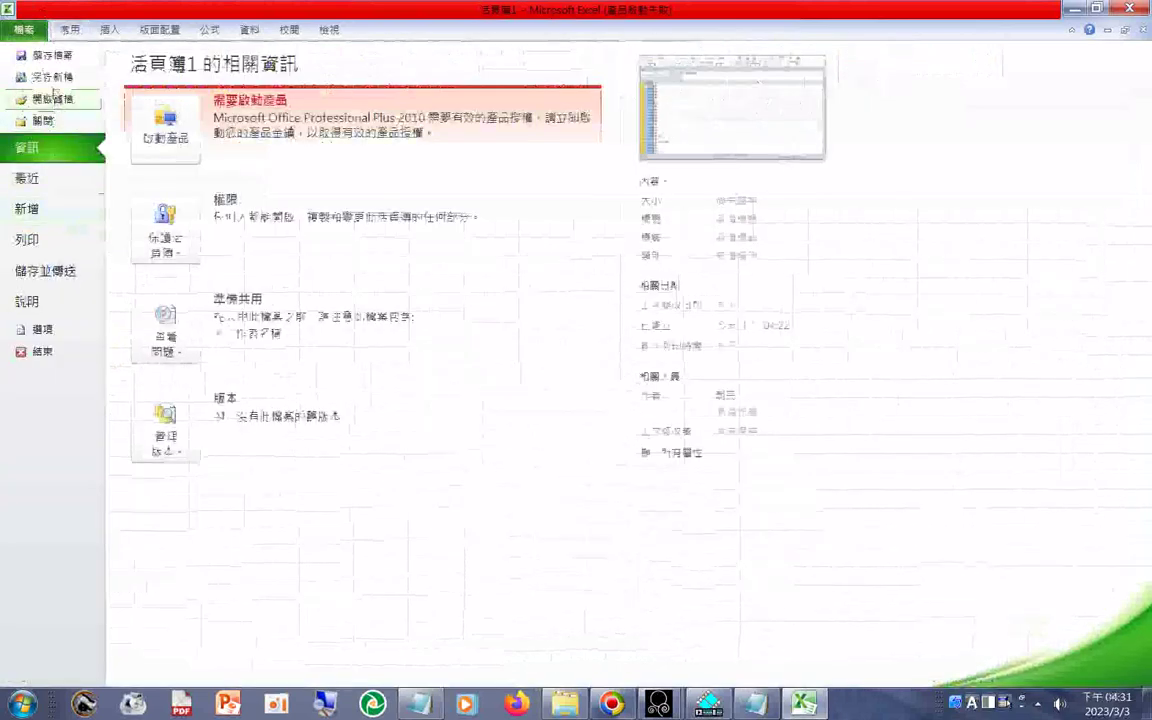
{"action": "left_click", "coordinate": [52, 77]}
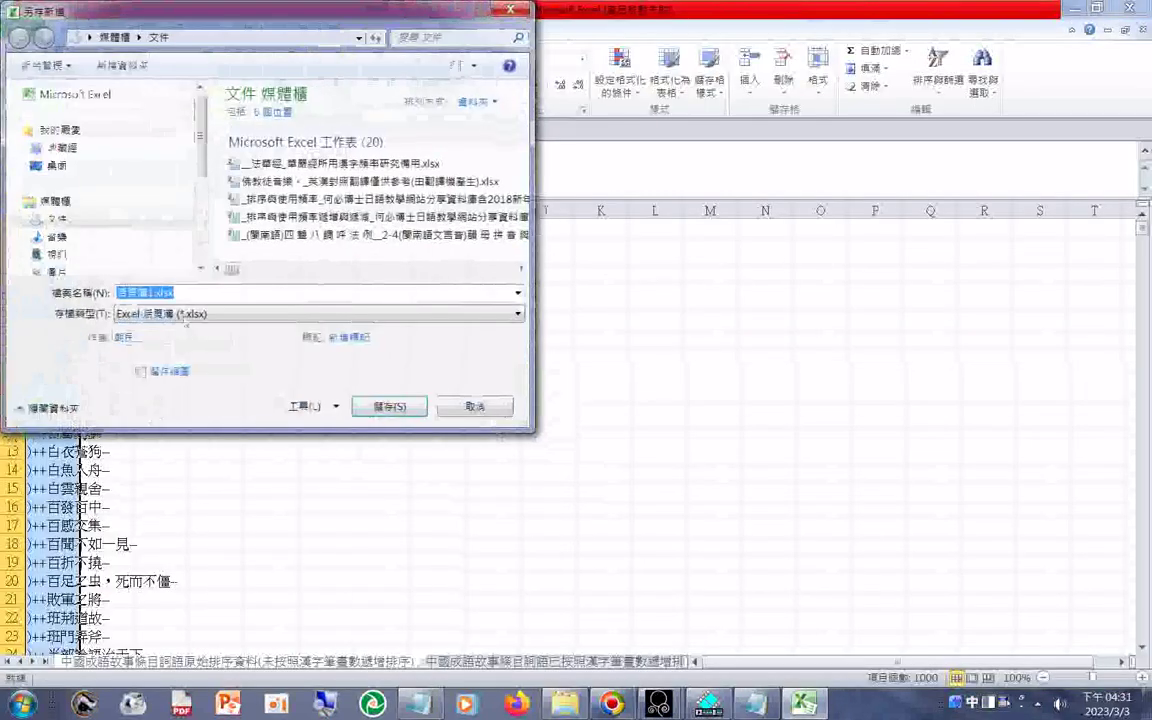
{"action": "right_click", "coordinate": [155, 291]}
{"action": "left_click", "coordinate": [193, 354]}
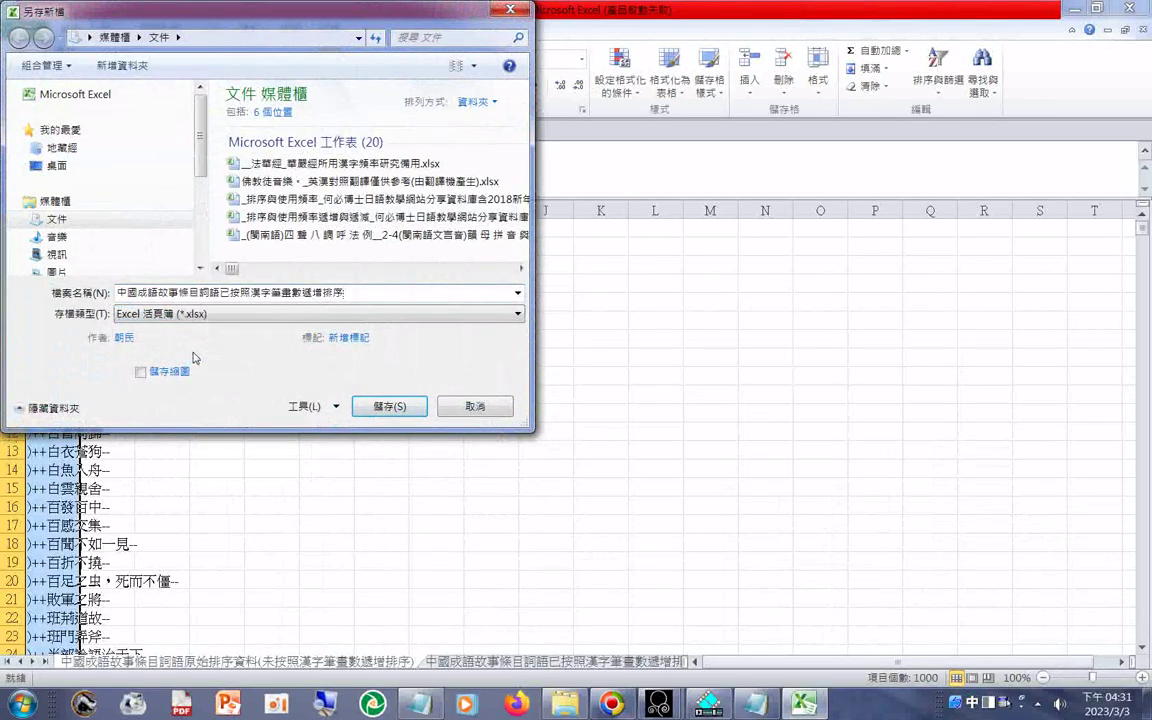
Change the file name to 中國成語故事條目詞語原始排序及已按照漢字筆畫數遞增排序20230303
{"action": "type", "text": "，"}
{"action": "key", "text": "Delete"}
{"action": "type", "text": "元"}
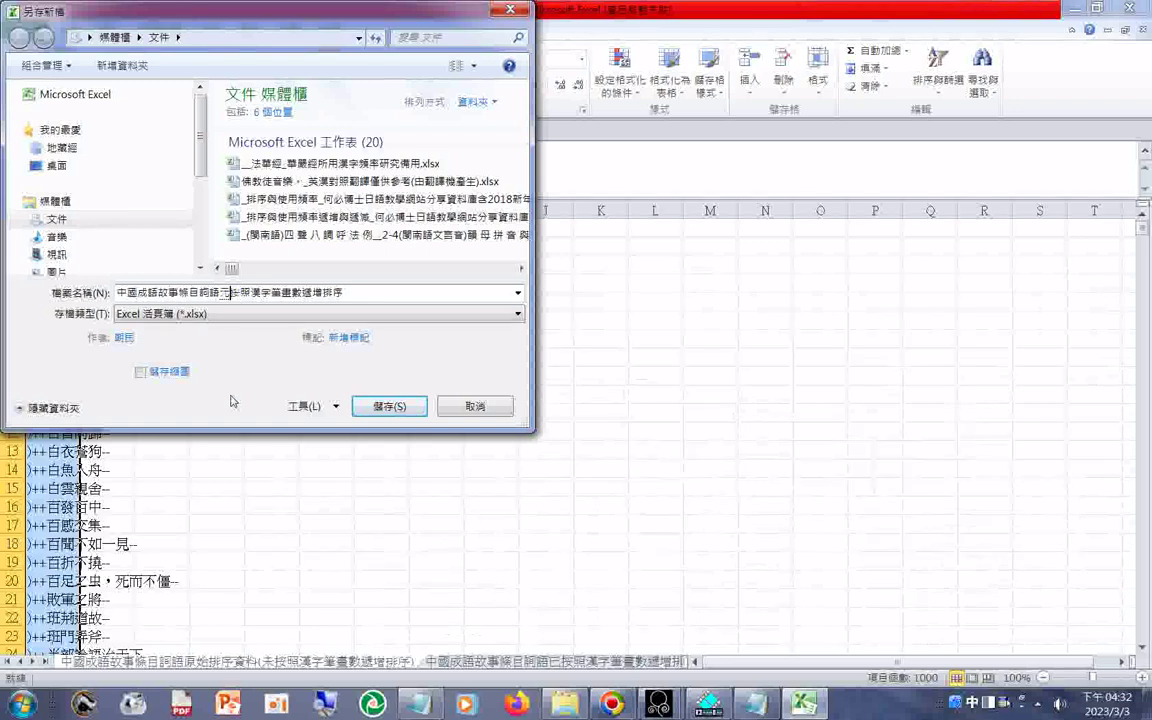
{"action": "type", "text": "始"}
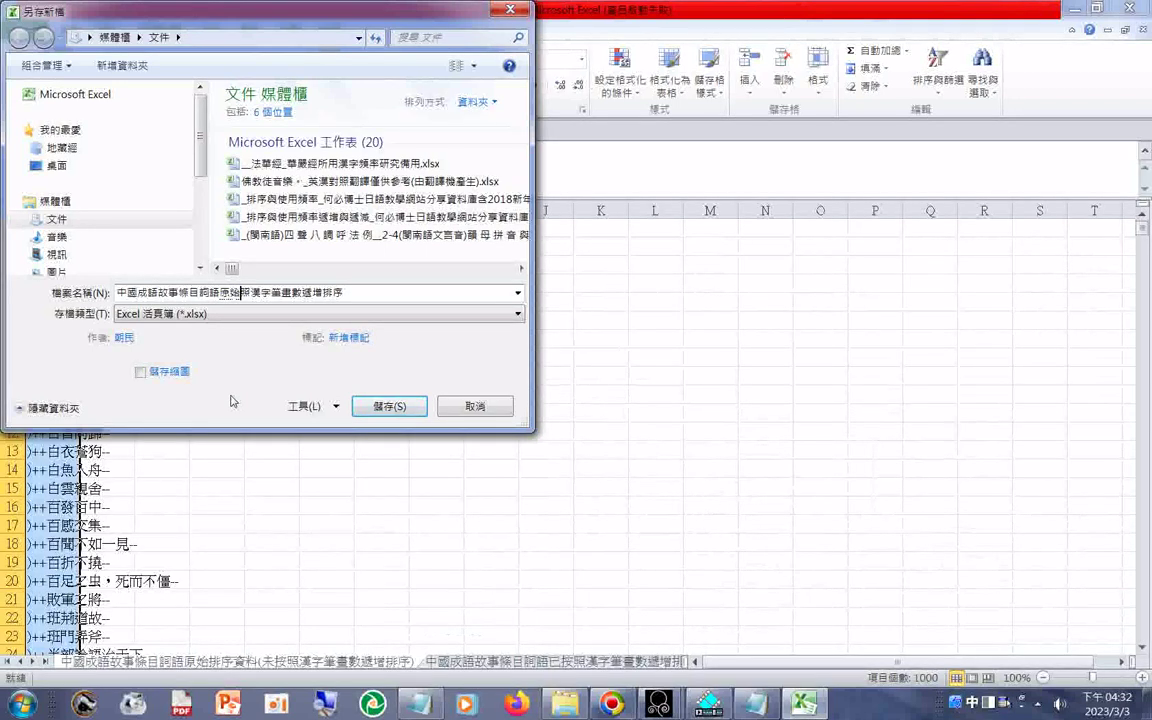
{"action": "type", "text": "已按"}
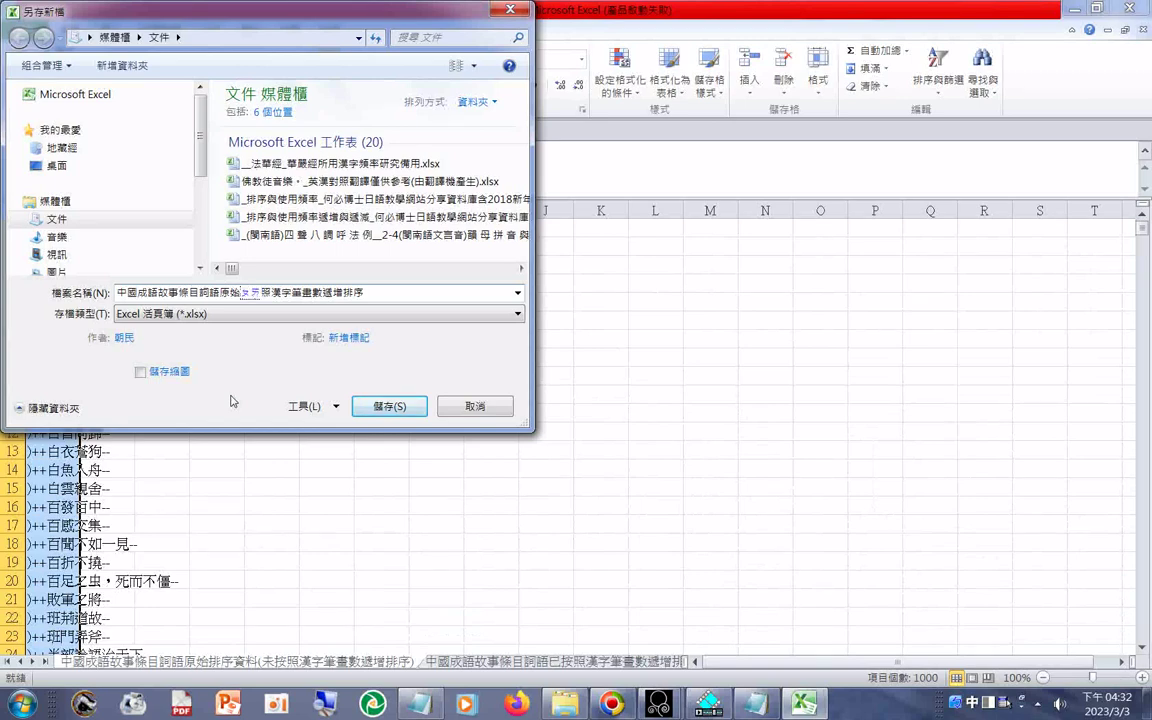
{"action": "type", "text": "排序"}
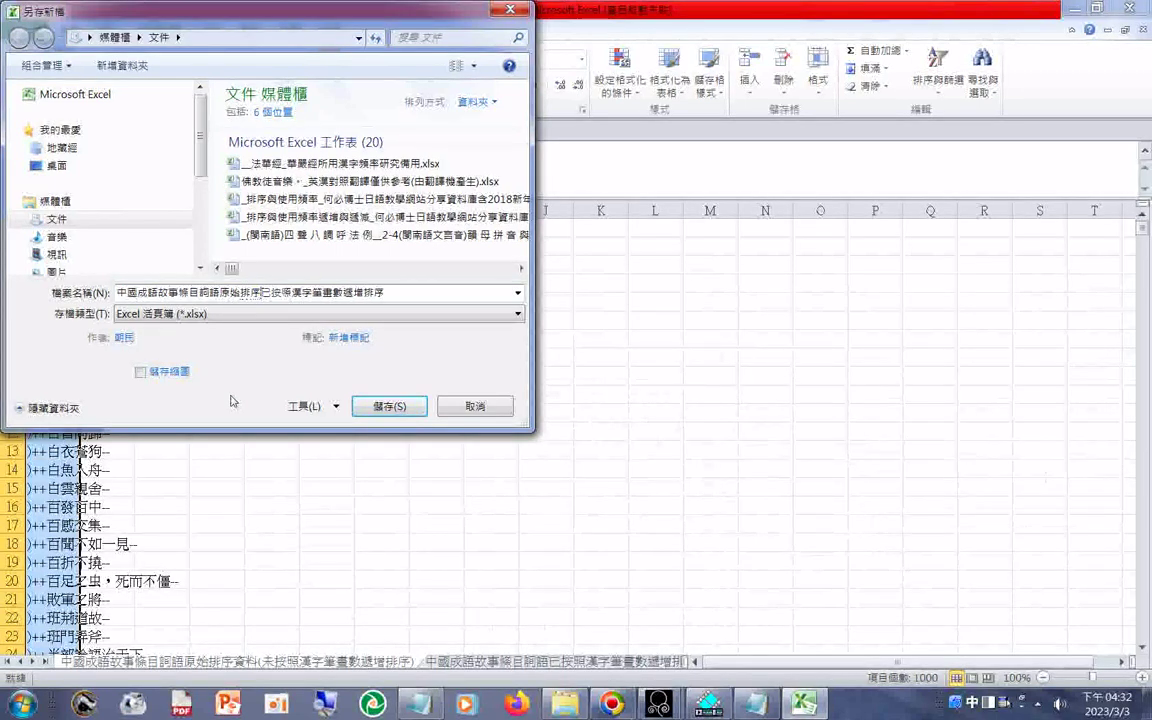
{"action": "type", "text": "及"}
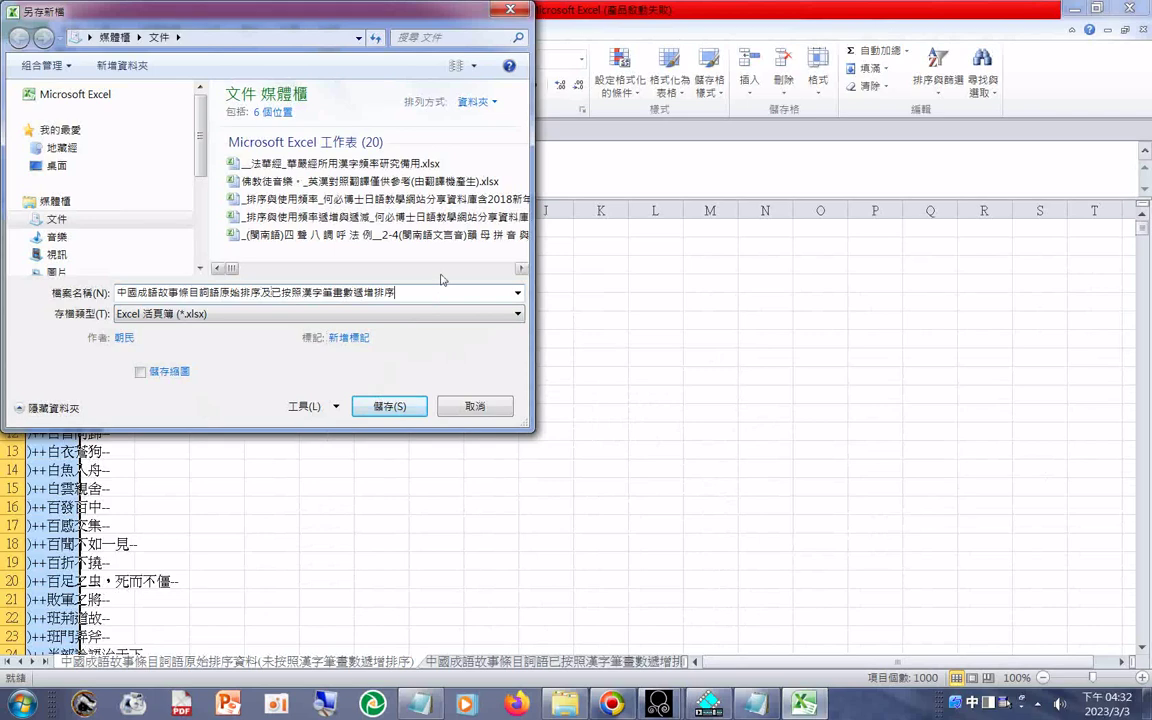
{"action": "type", "text": "20230303"}
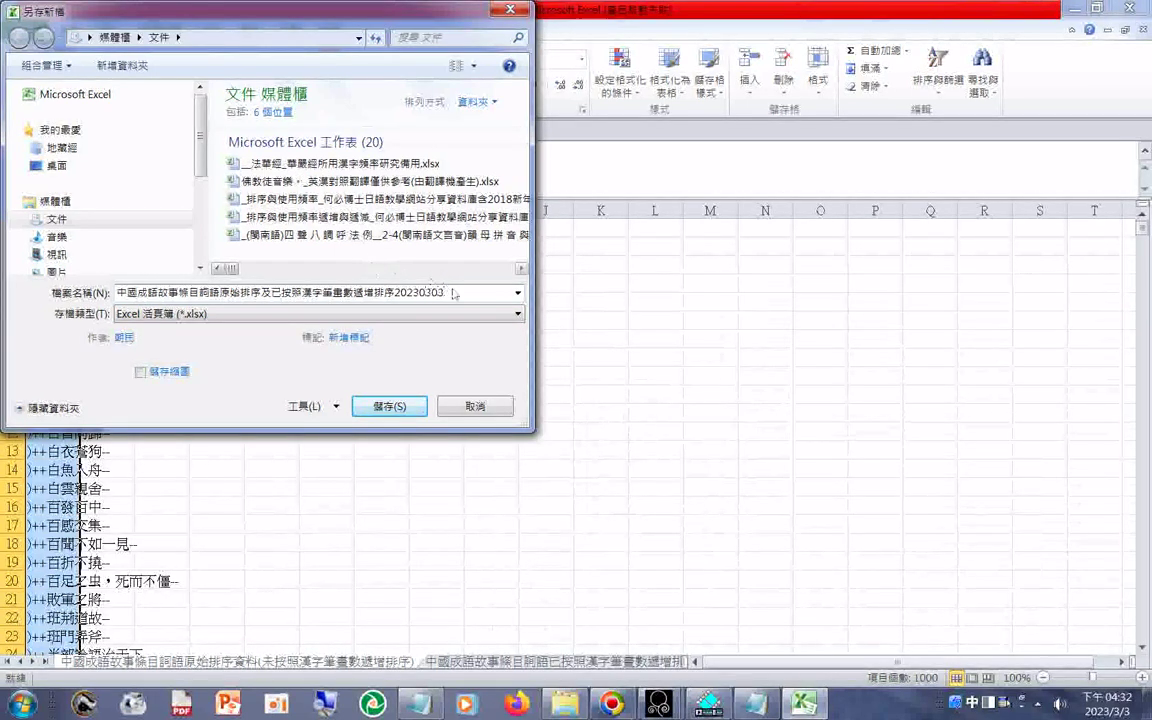
Copy the complete file name in the Save As dialog
{"action": "left_click_drag", "start_coordinate": [453, 292], "coordinate": [108, 306]}
{"action": "right_click", "coordinate": [188, 293]}
{"action": "left_click", "coordinate": [218, 342]}
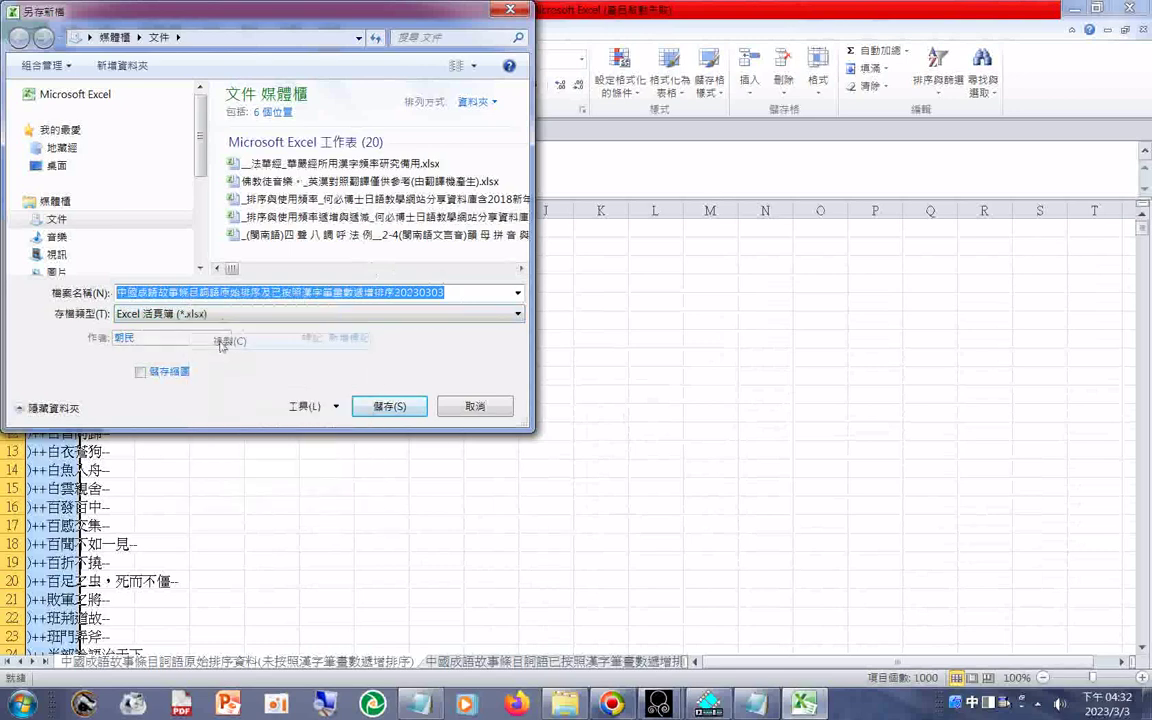
Save the workbook in Documents and save a second copy under the same file name on drive H:
{"action": "left_click", "coordinate": [382, 407]}
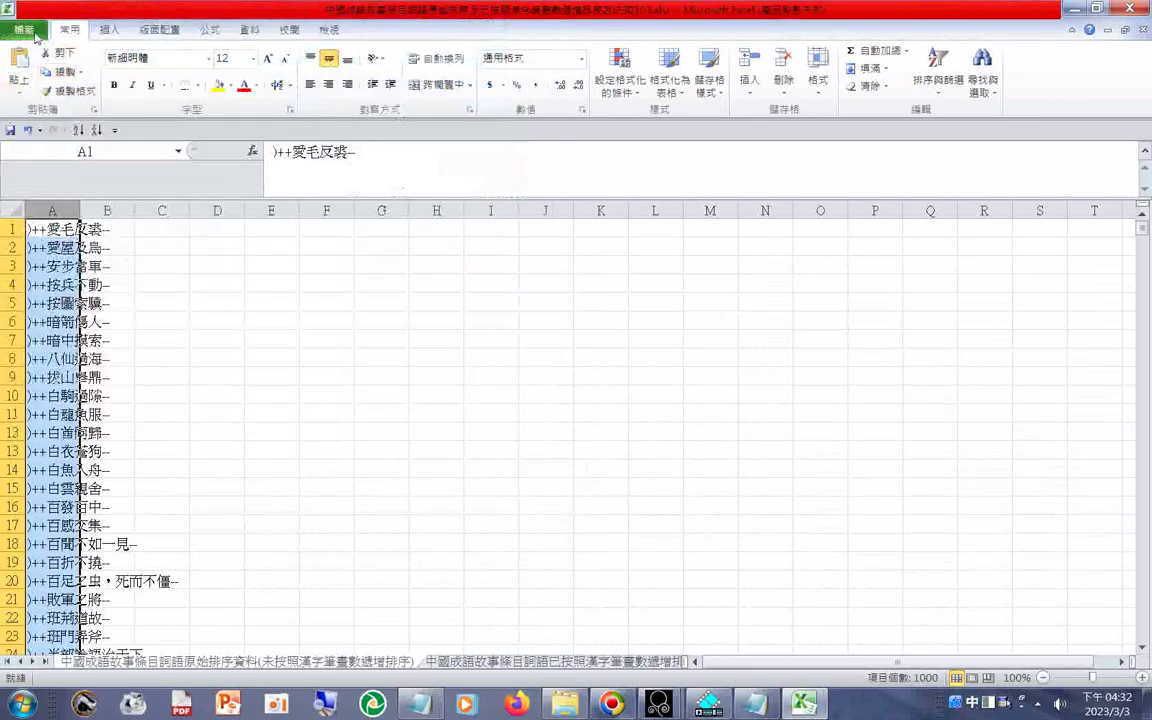
{"action": "left_click", "coordinate": [24, 30]}
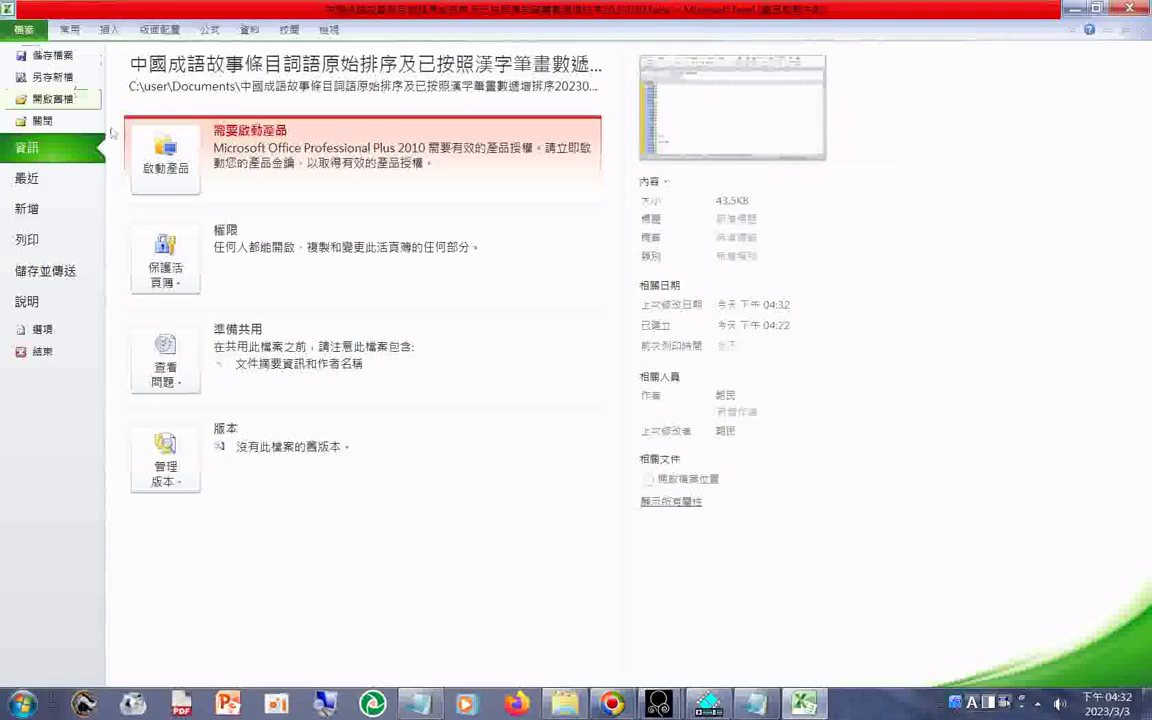
{"action": "left_click", "coordinate": [50, 78]}
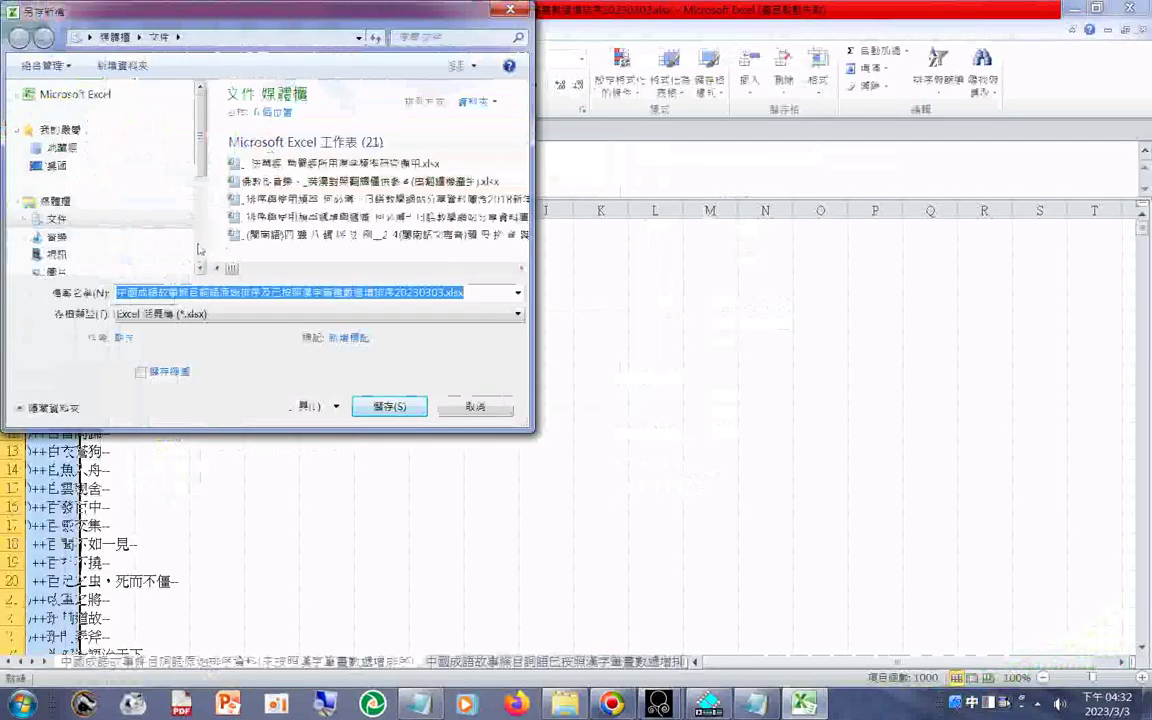
{"action": "scroll", "coordinate": [92, 233], "scroll_direction": "down", "scroll_amount": 3}
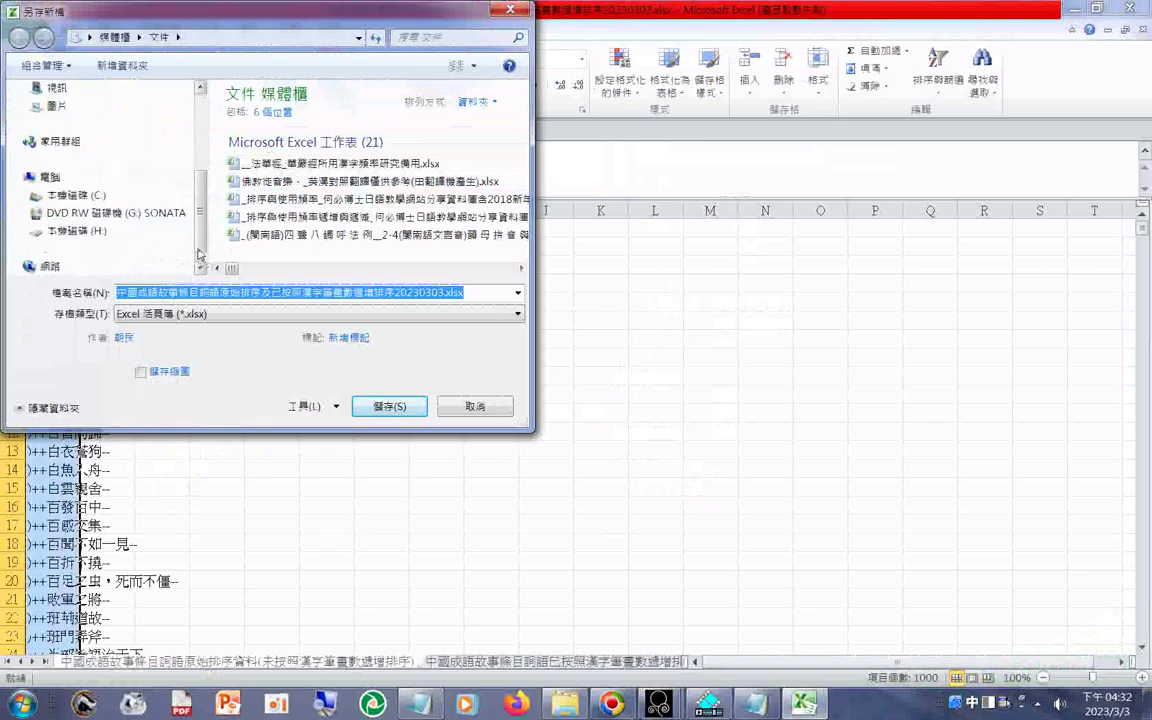
{"action": "left_click", "coordinate": [92, 233]}
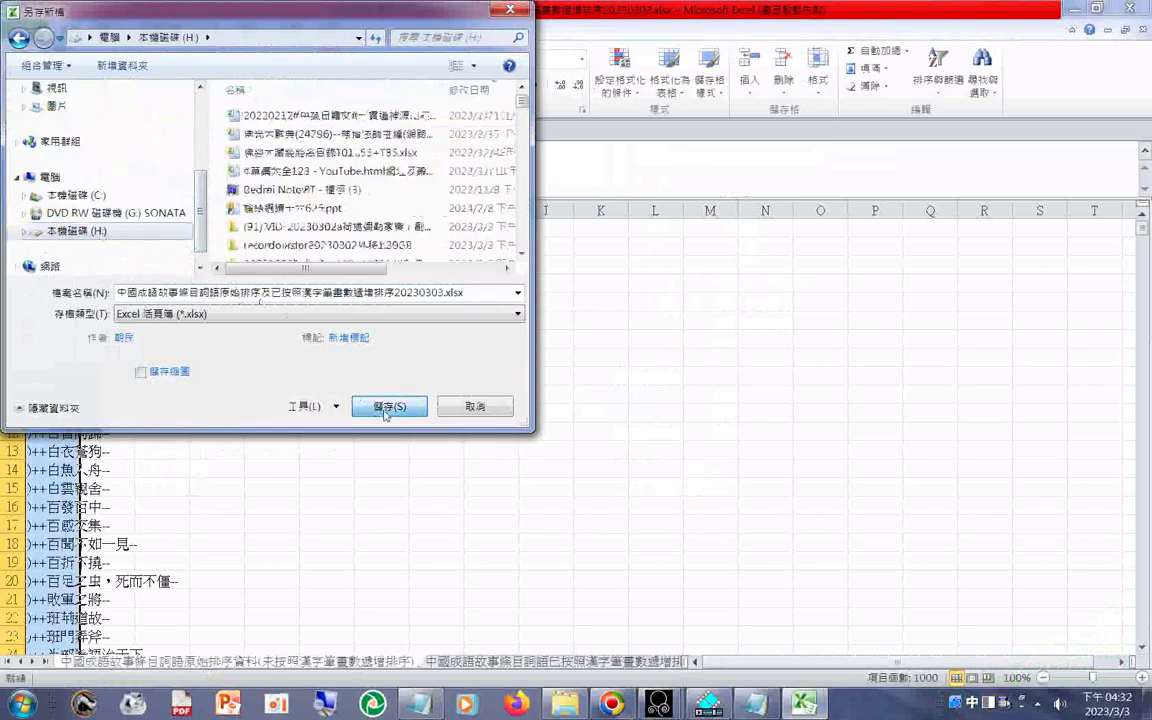
{"action": "left_click", "coordinate": [386, 405]}
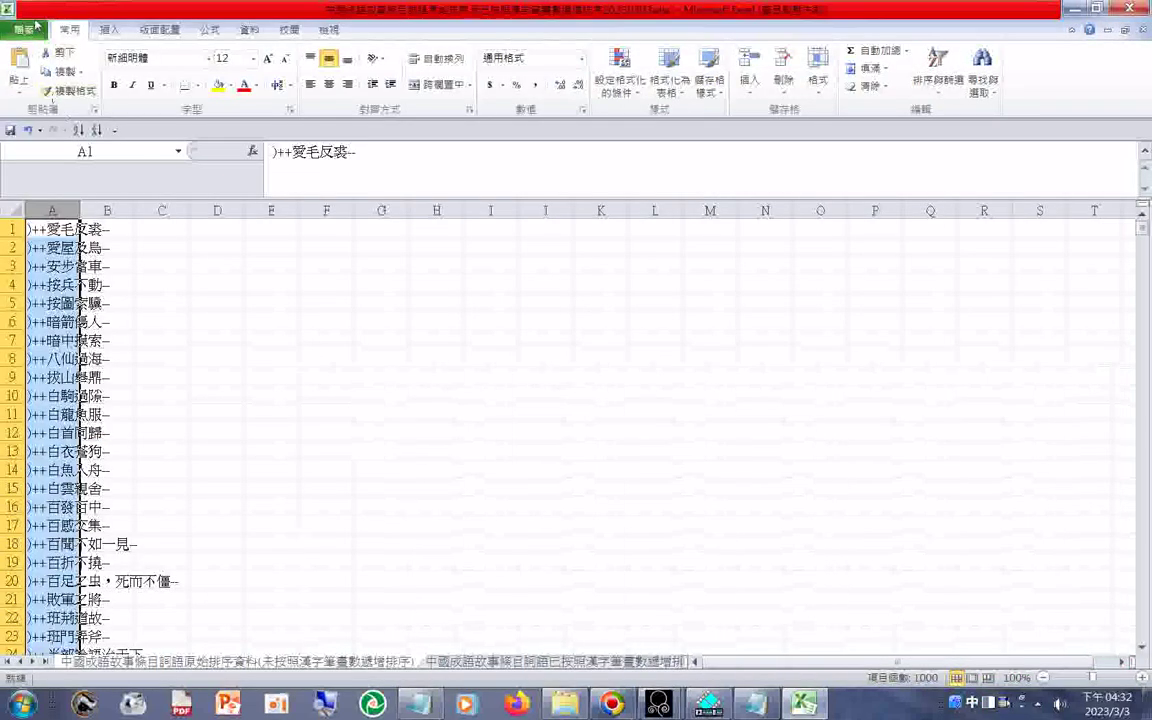
{"action": "left_click", "coordinate": [28, 28]}
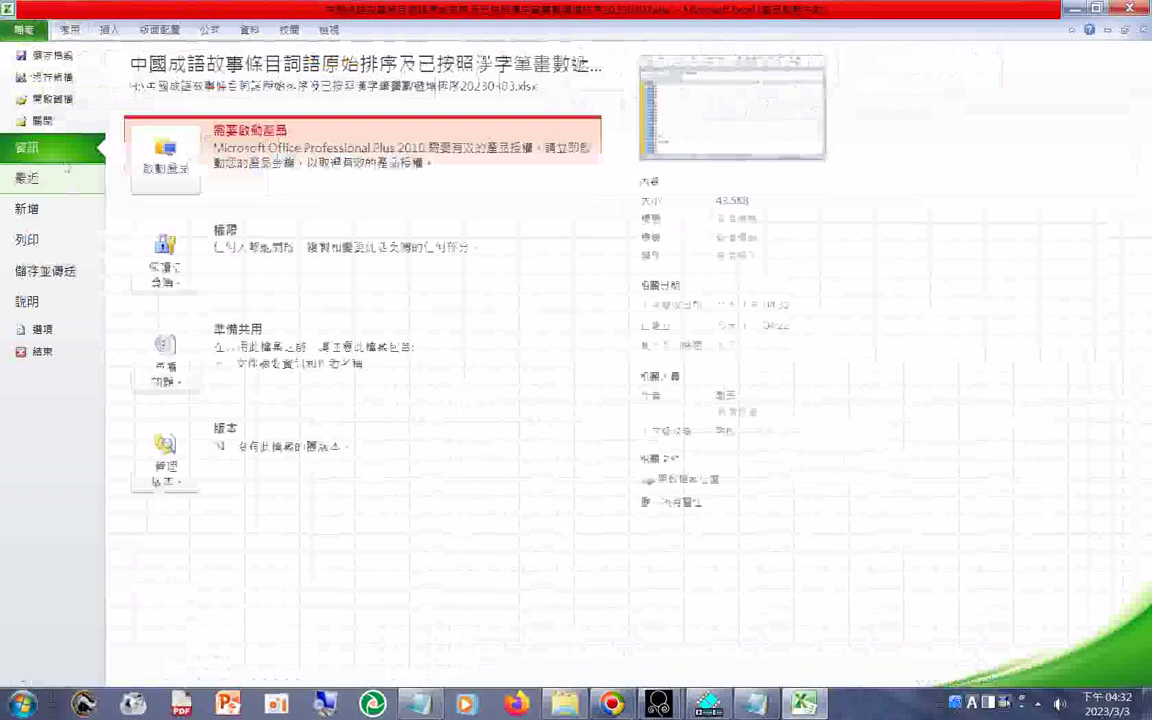
{"action": "left_click", "coordinate": [53, 79]}
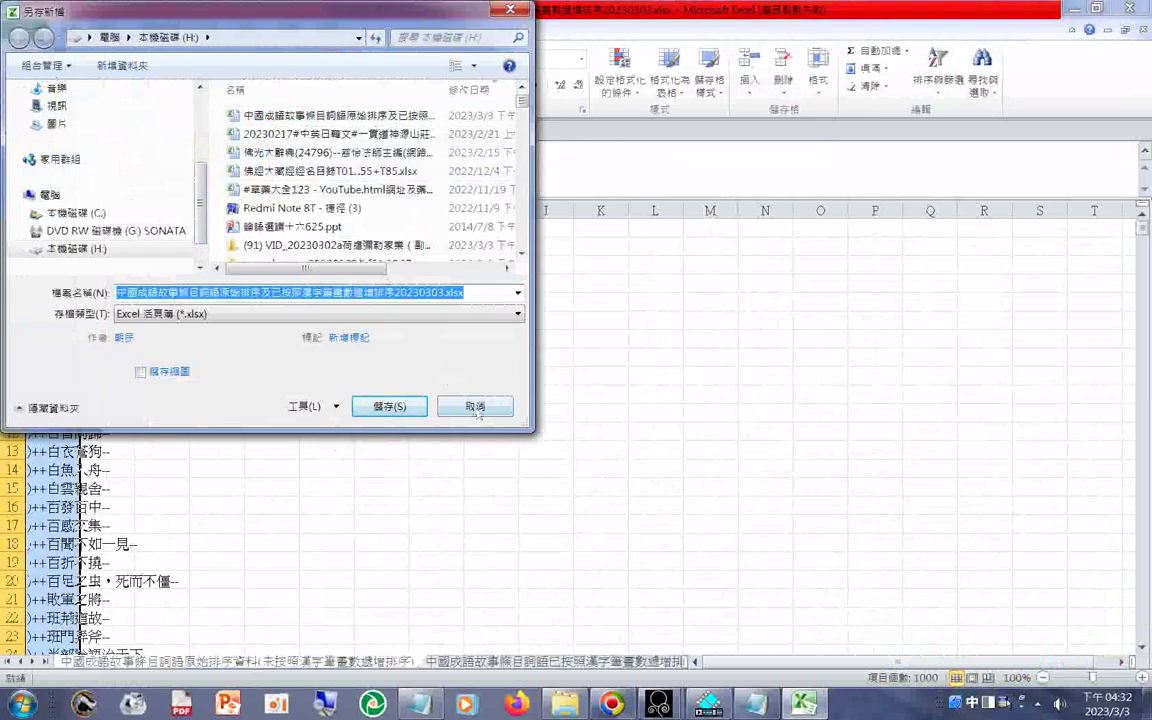
{"action": "left_click", "coordinate": [476, 407]}
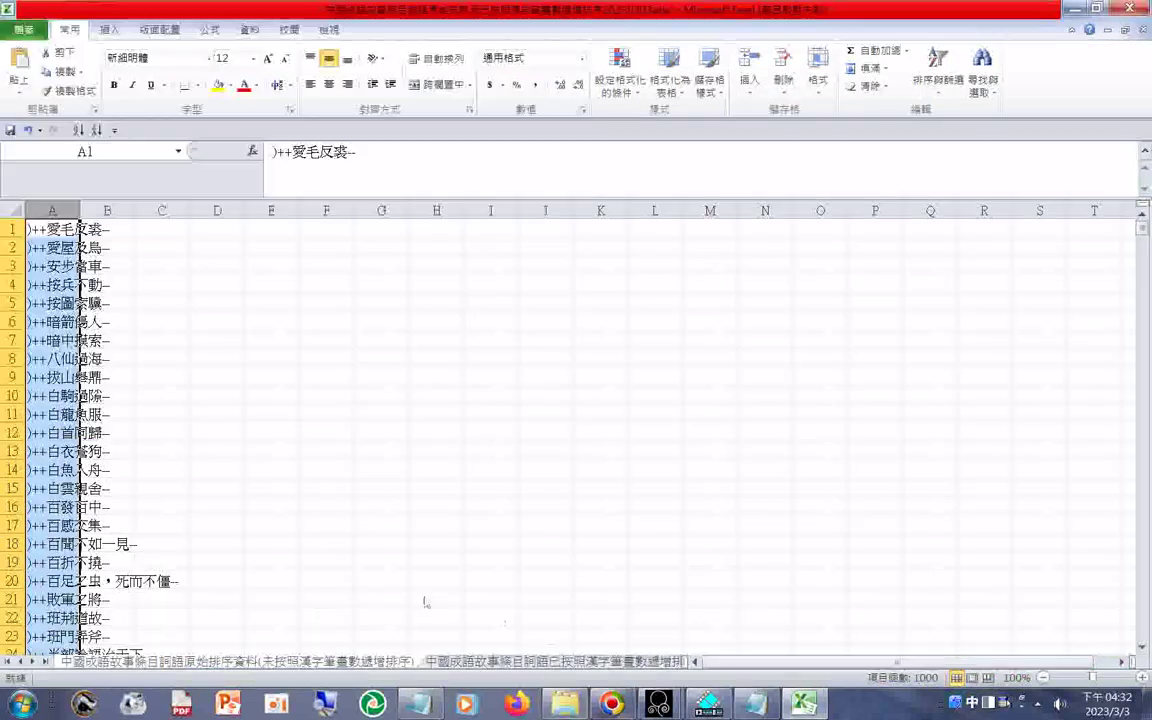
Switch to the idiom text file in Notepad and add a separator line of dots below the last idiom
{"action": "left_click", "coordinate": [421, 708]}
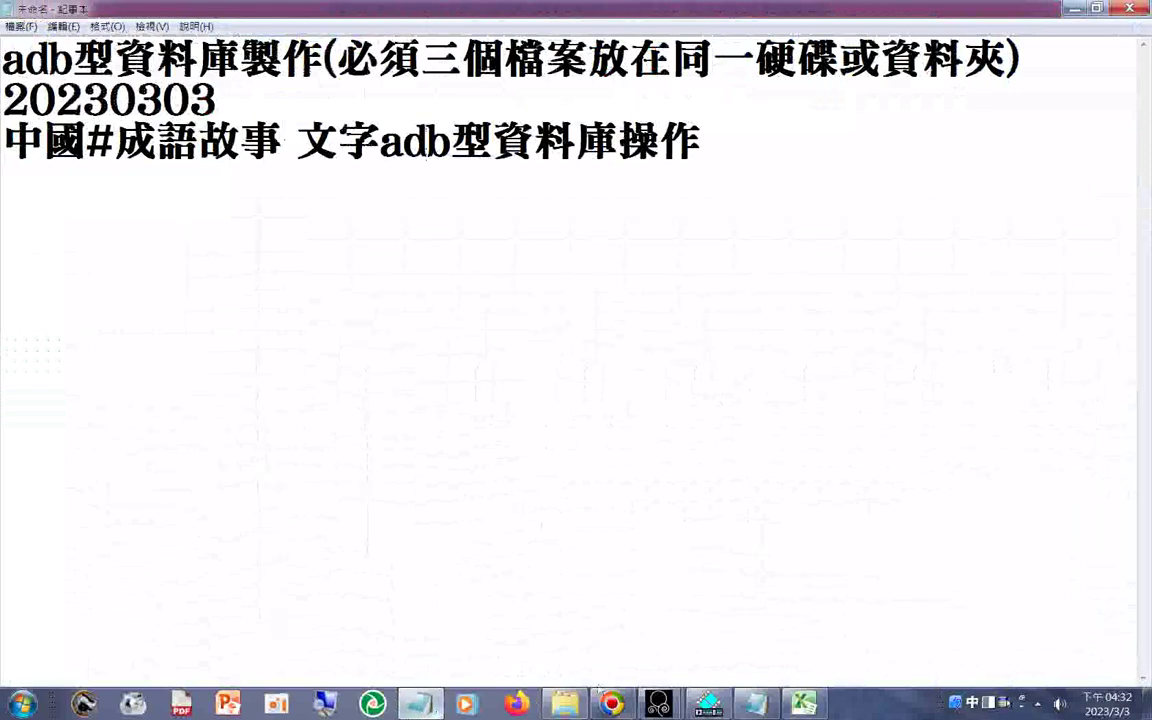
{"action": "left_click", "coordinate": [762, 708]}
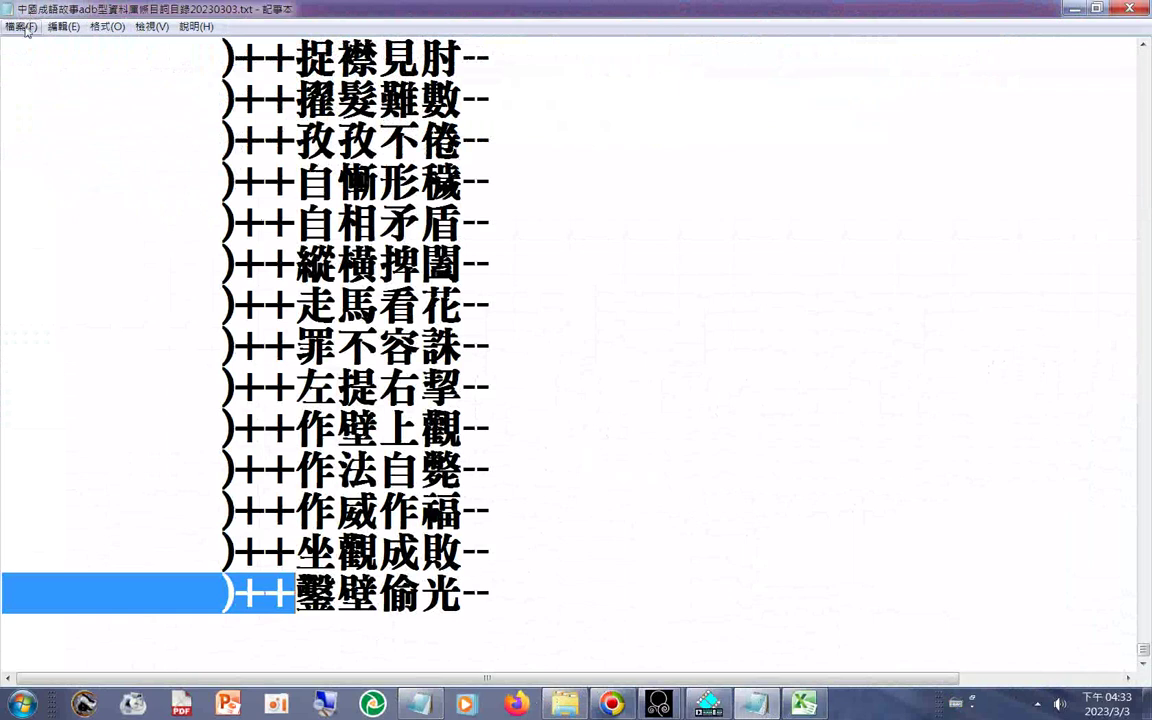
{"action": "left_click", "coordinate": [612, 632]}
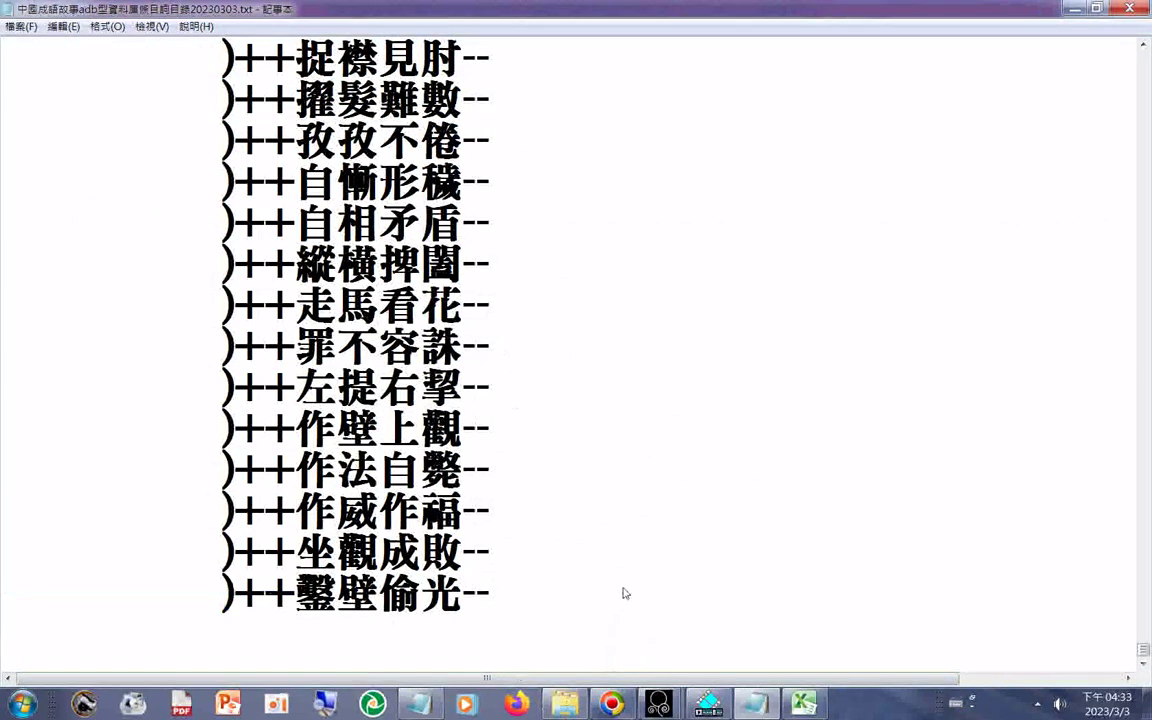
{"action": "type", "text": "...................."}
{"action": "key", "text": "Return"}
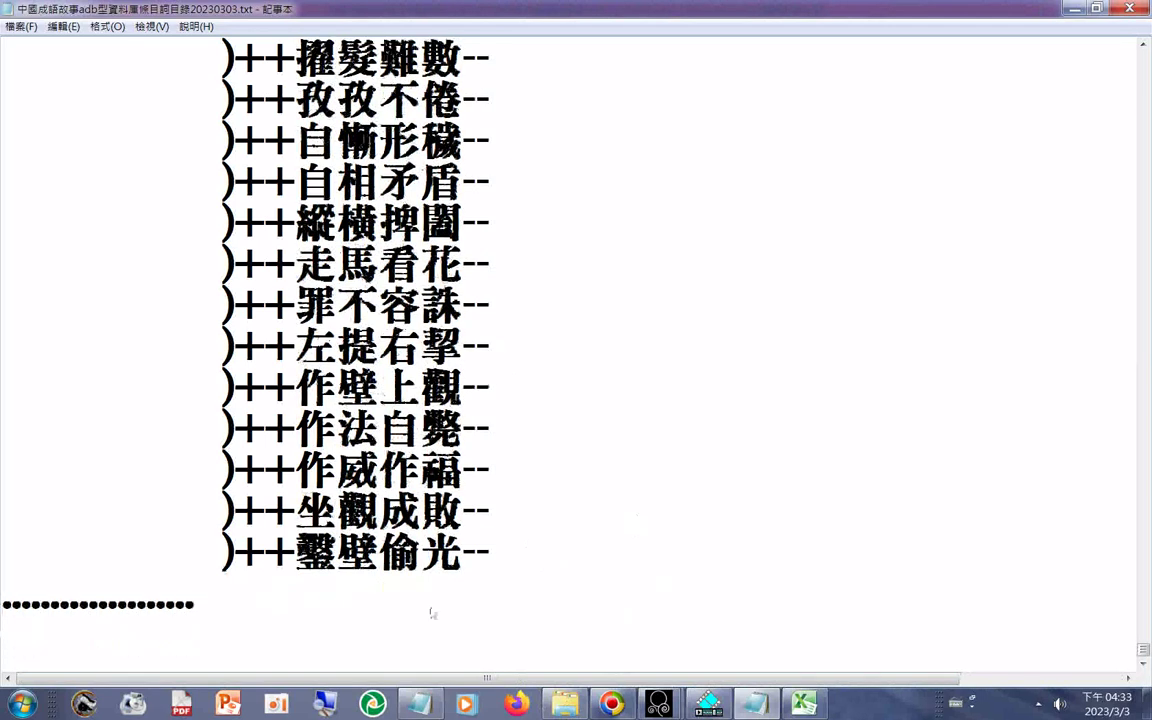
Save the text file on drive H: under the copied name 中國成語故事條目詞語原始排序及已按照漢字筆畫數遞增排序20230303
{"action": "key", "text": "alt"}
{"action": "key", "text": "Down"}
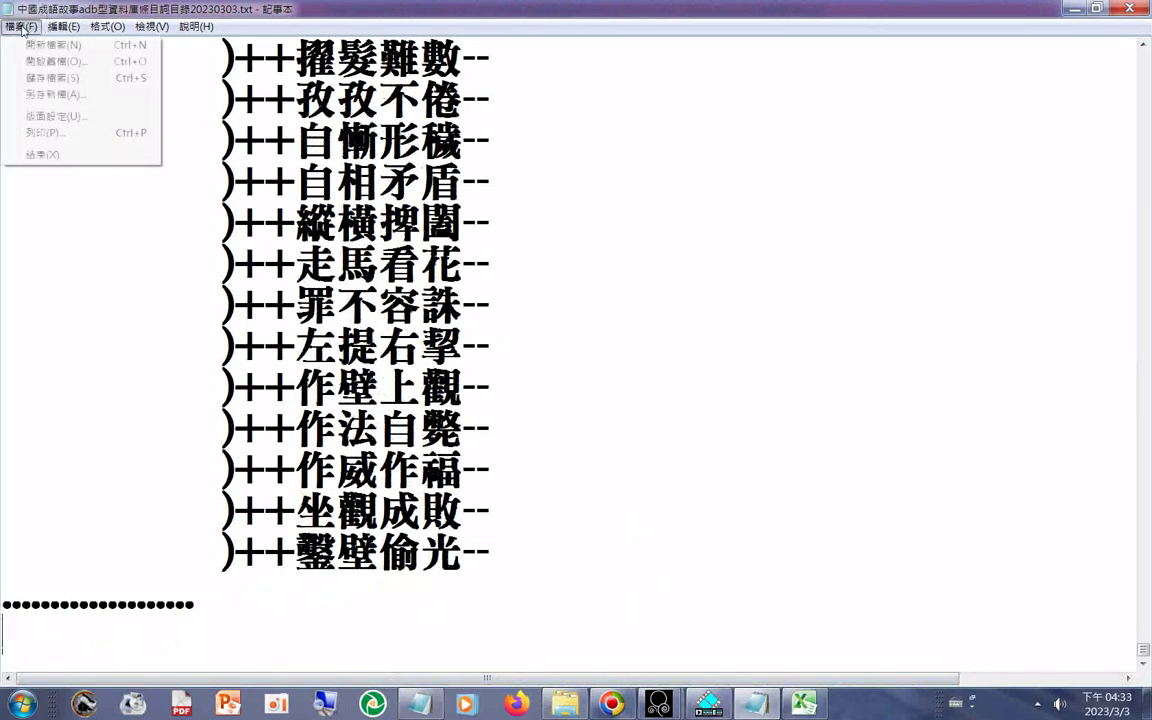
{"action": "key", "text": "a"}
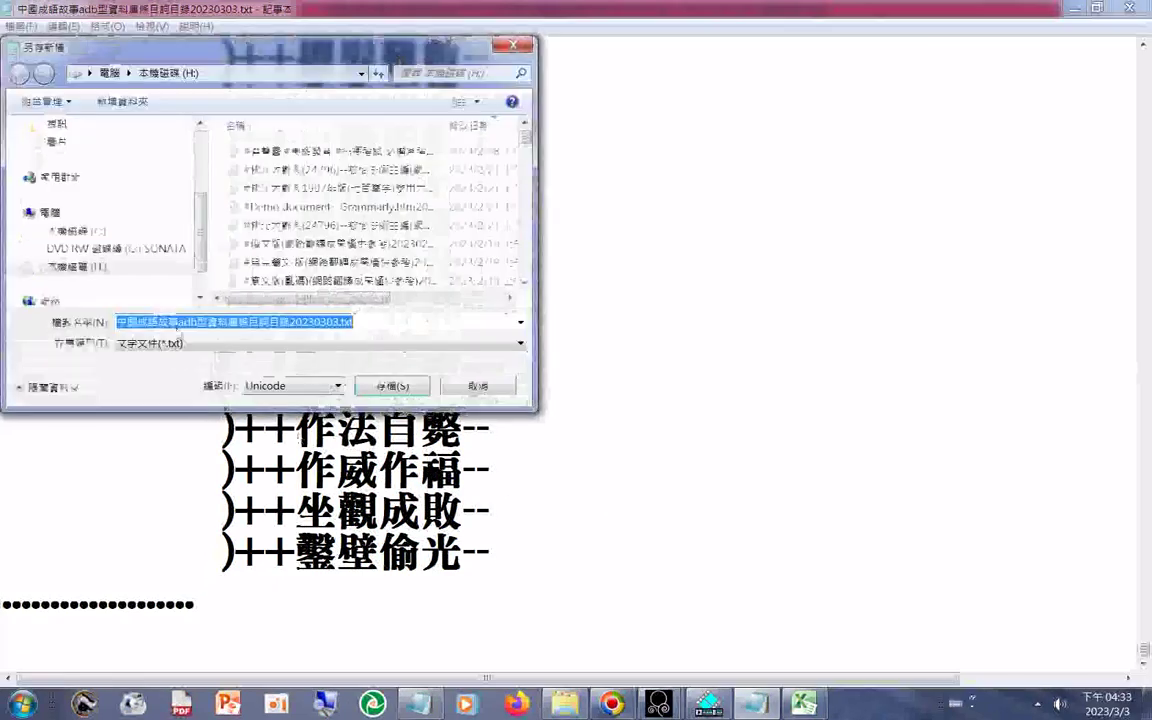
{"action": "right_click", "coordinate": [185, 320]}
{"action": "left_click", "coordinate": [224, 381]}
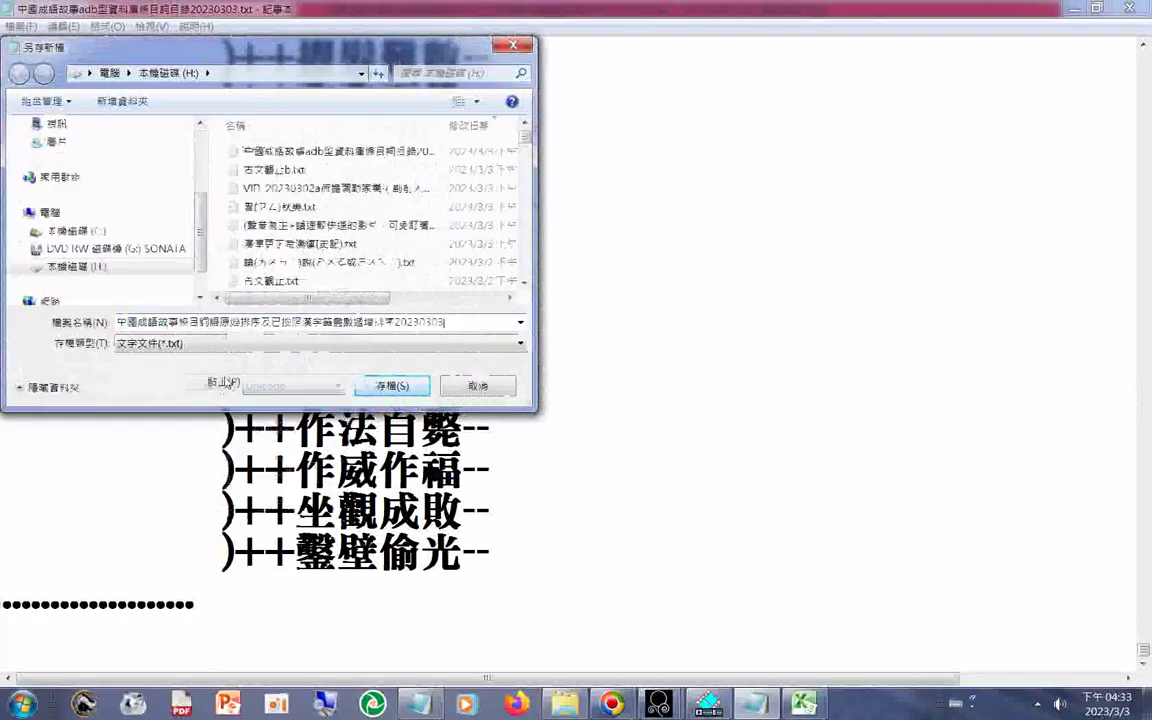
{"action": "left_click", "coordinate": [392, 386]}
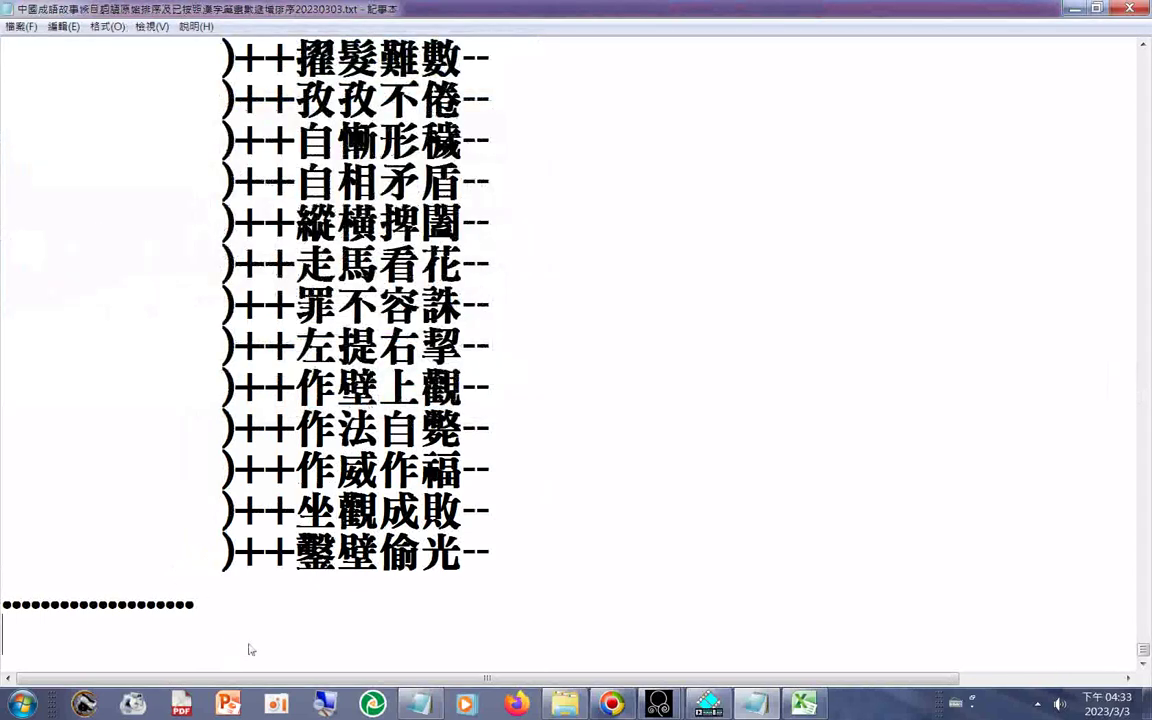
Switch to Excel and copy column A of the worksheet with the idioms sorted by stroke count
{"action": "left_click", "coordinate": [806, 704]}
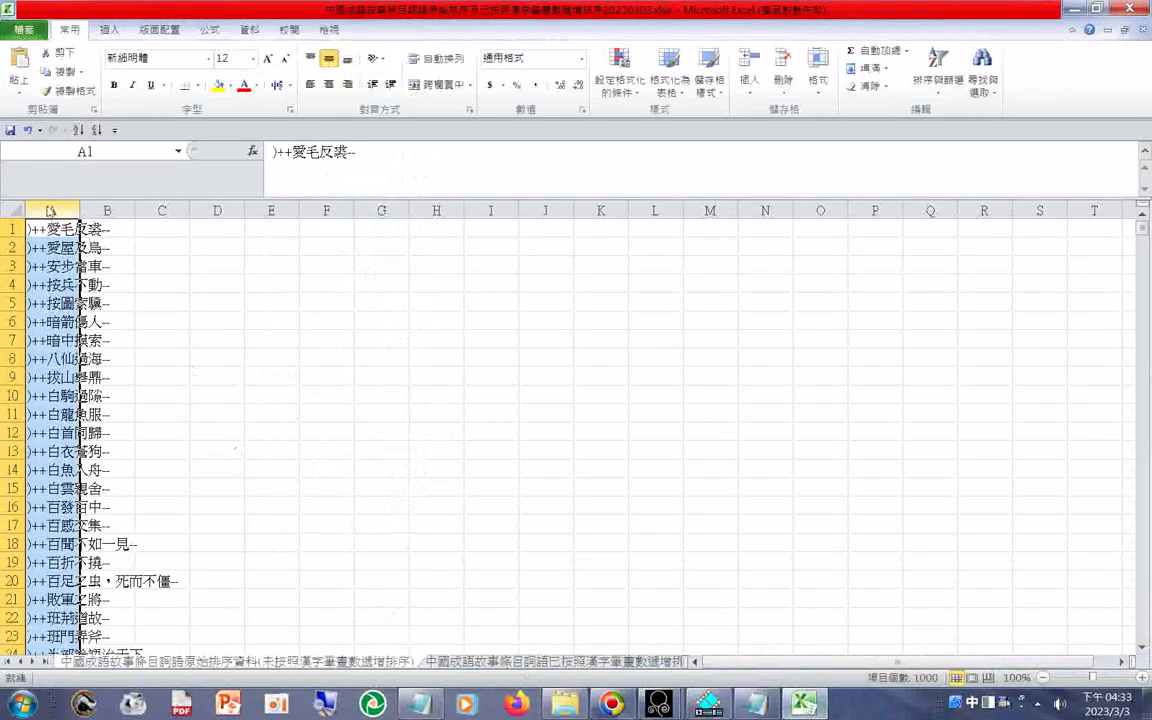
{"action": "left_click", "coordinate": [517, 663]}
{"action": "right_click", "coordinate": [58, 210]}
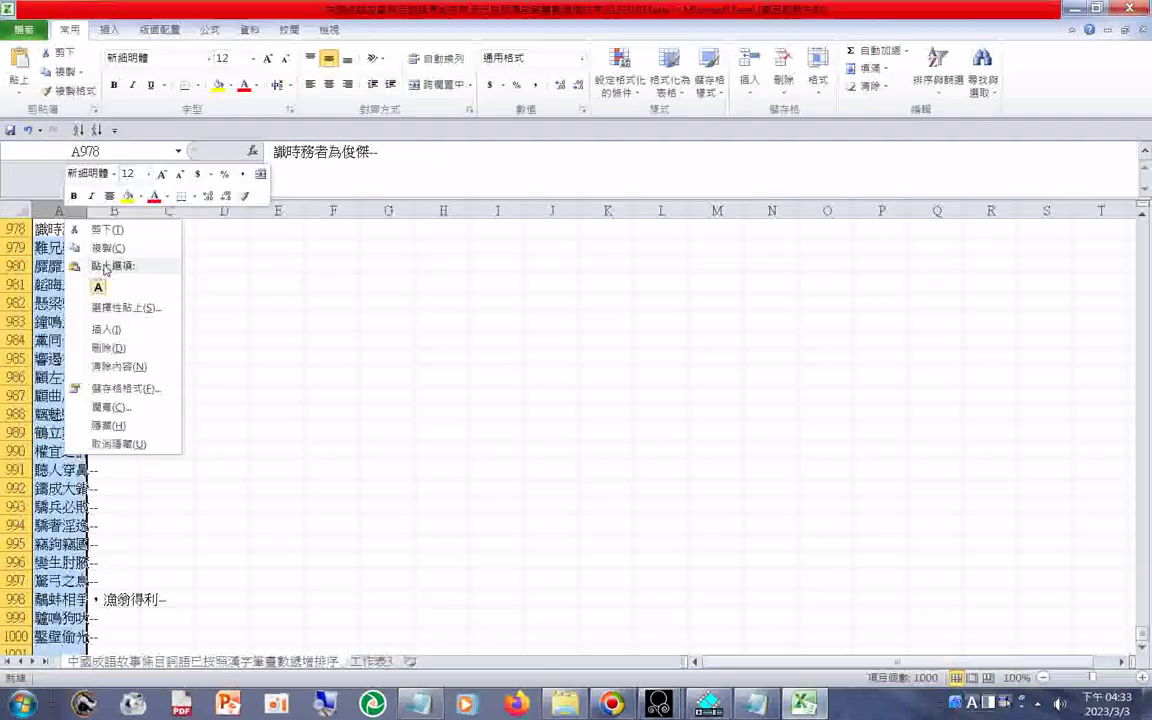
{"action": "left_click", "coordinate": [103, 244]}
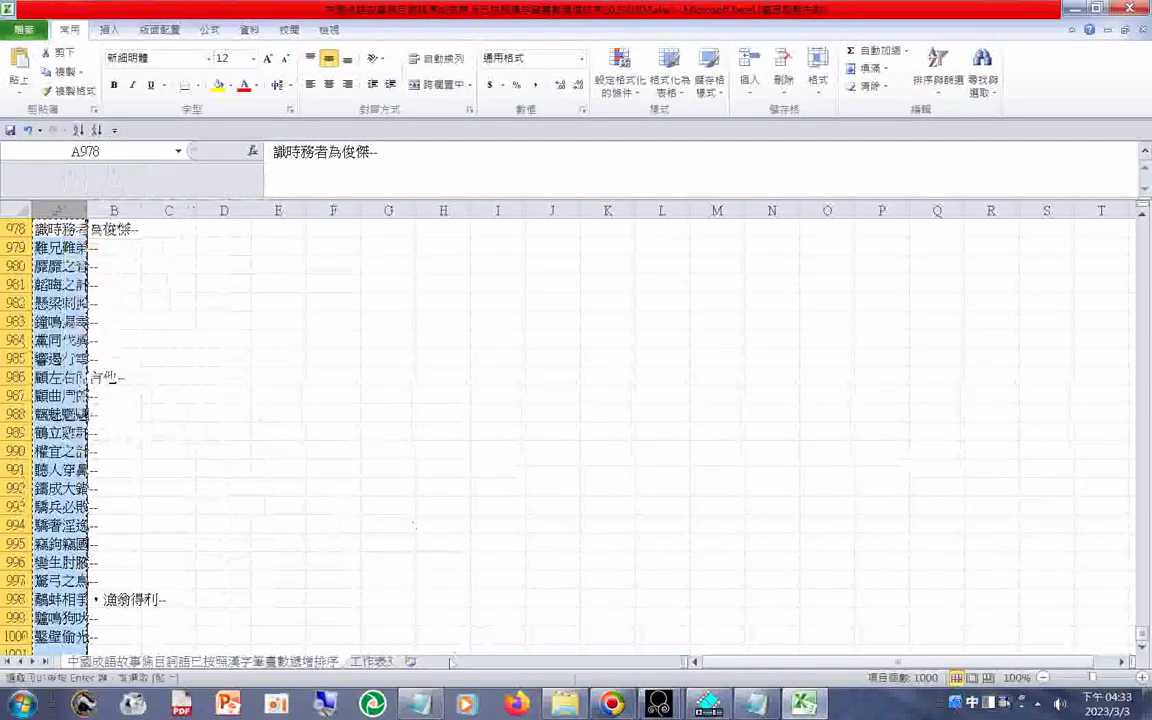
Switch to the idiom text file in Notepad and paste the copied sorted idioms below the dotted separator line
{"action": "left_click", "coordinate": [418, 706]}
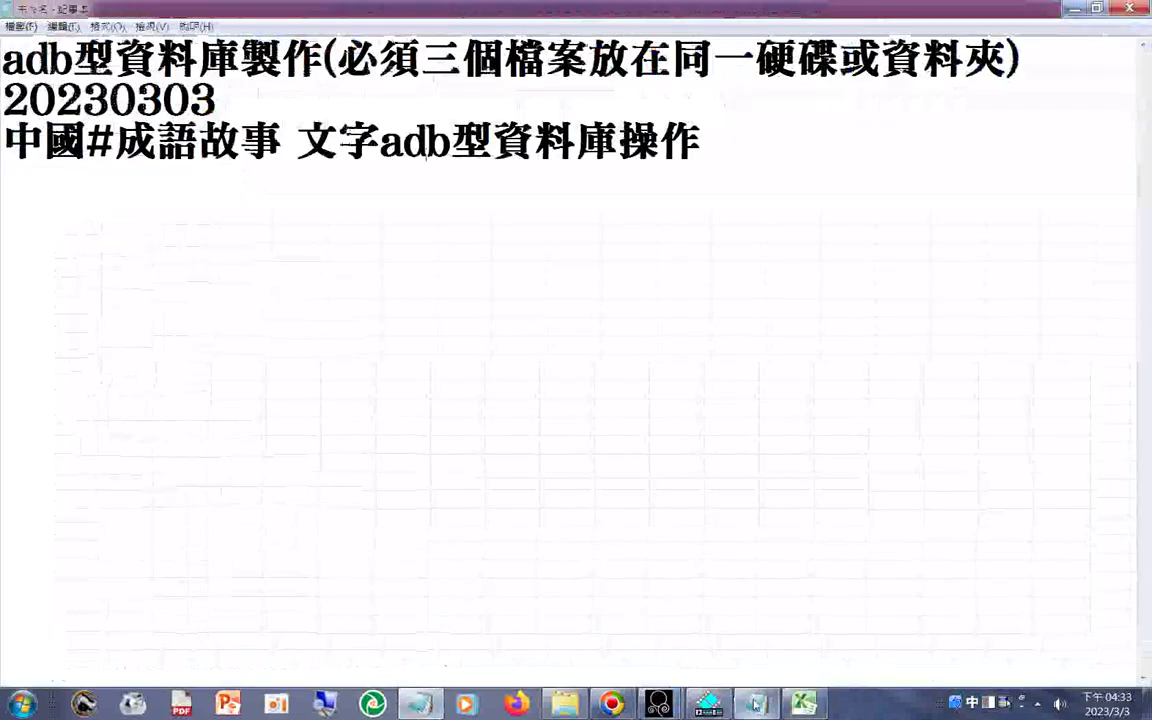
{"action": "left_click", "coordinate": [755, 705]}
{"action": "right_click", "coordinate": [226, 643]}
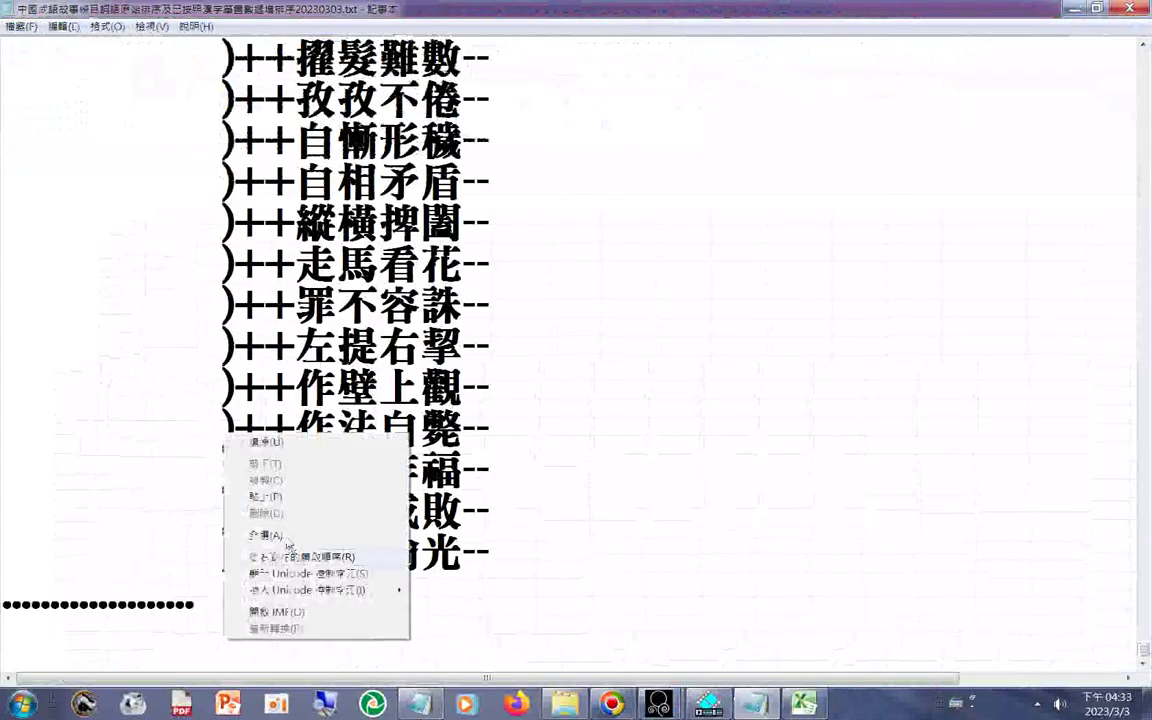
{"action": "left_click", "coordinate": [280, 498]}
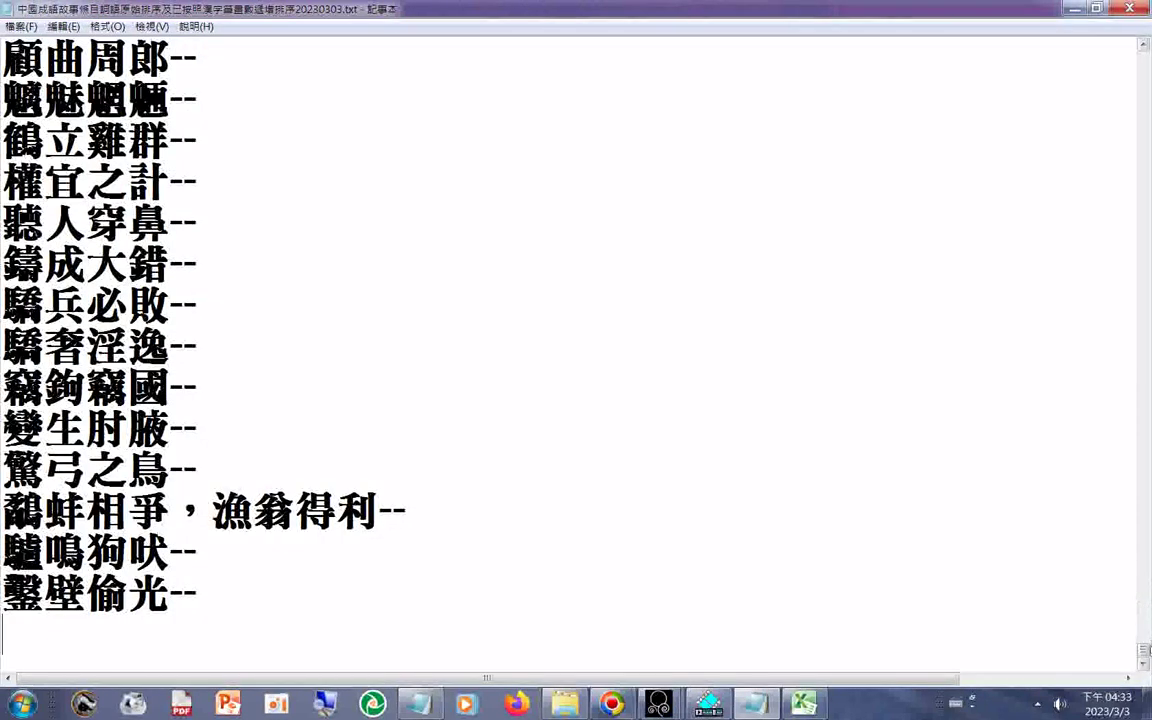
Review where the original and sorted lists meet, save the text file, and restore its window to a smaller size
{"action": "left_click_drag", "start_coordinate": [1147, 652], "coordinate": [1144, 355]}
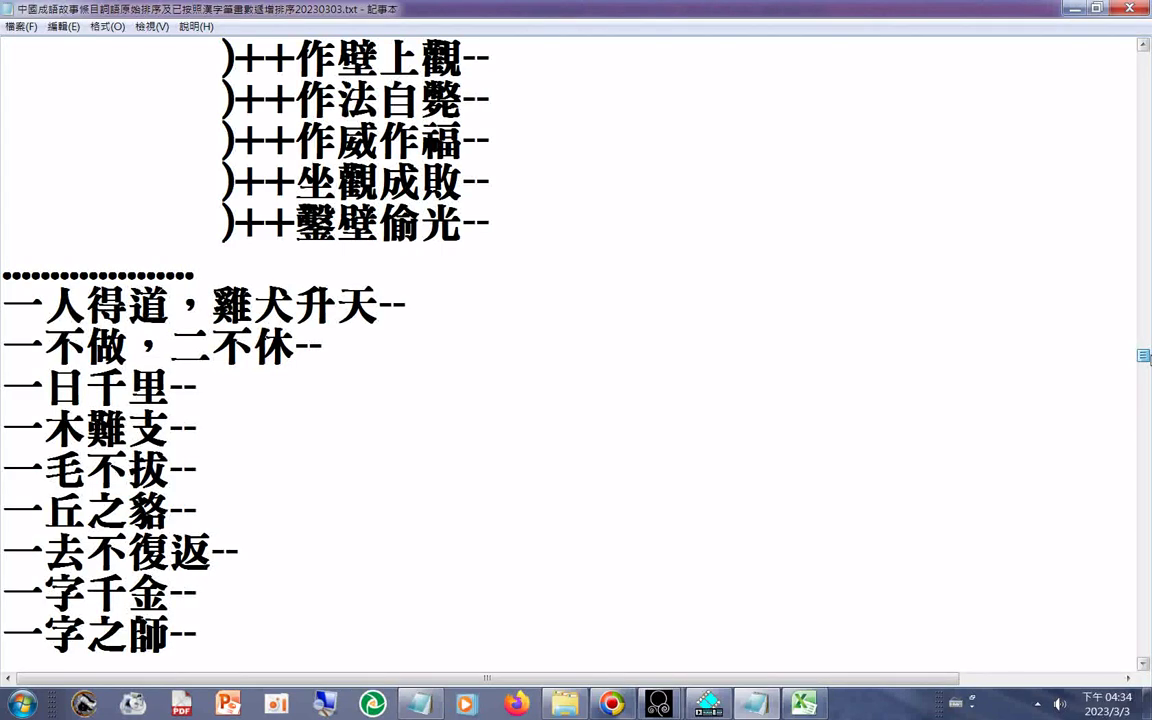
{"action": "mouse_move", "coordinate": [1143, 355]}
{"action": "left_mouse_down"}
{"action": "mouse_move", "coordinate": [1143, 343]}
{"action": "mouse_move", "coordinate": [1143, 483]}
{"action": "left_mouse_up"}
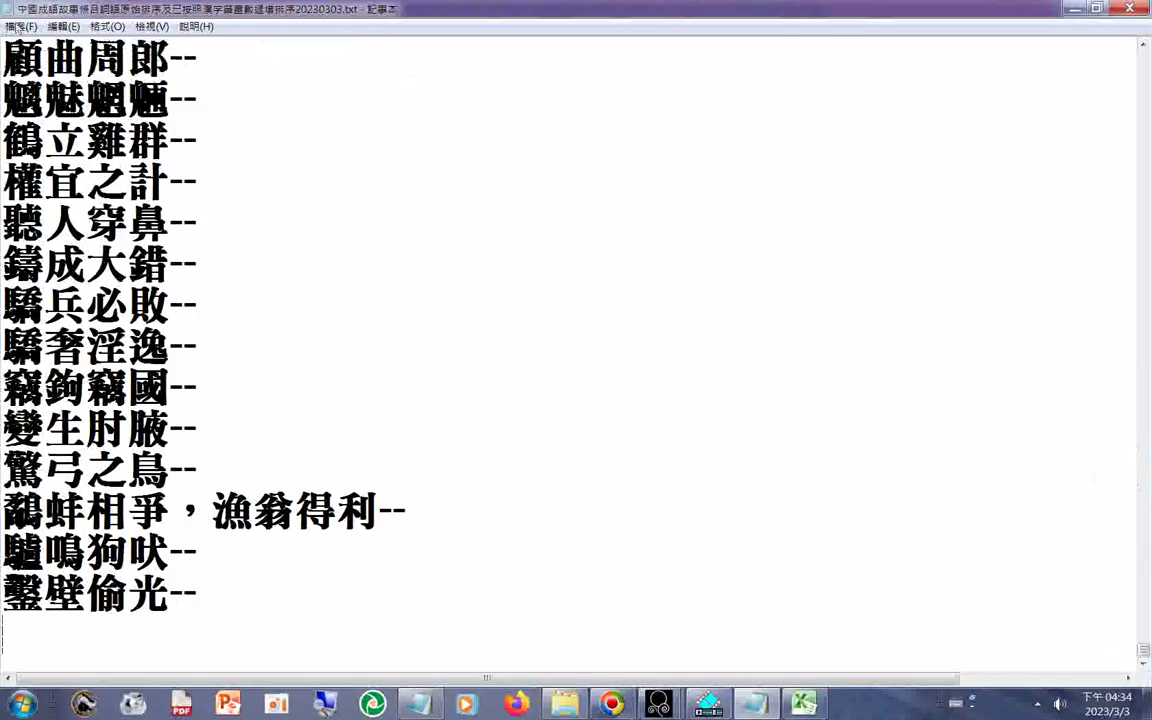
{"action": "left_click", "coordinate": [22, 27]}
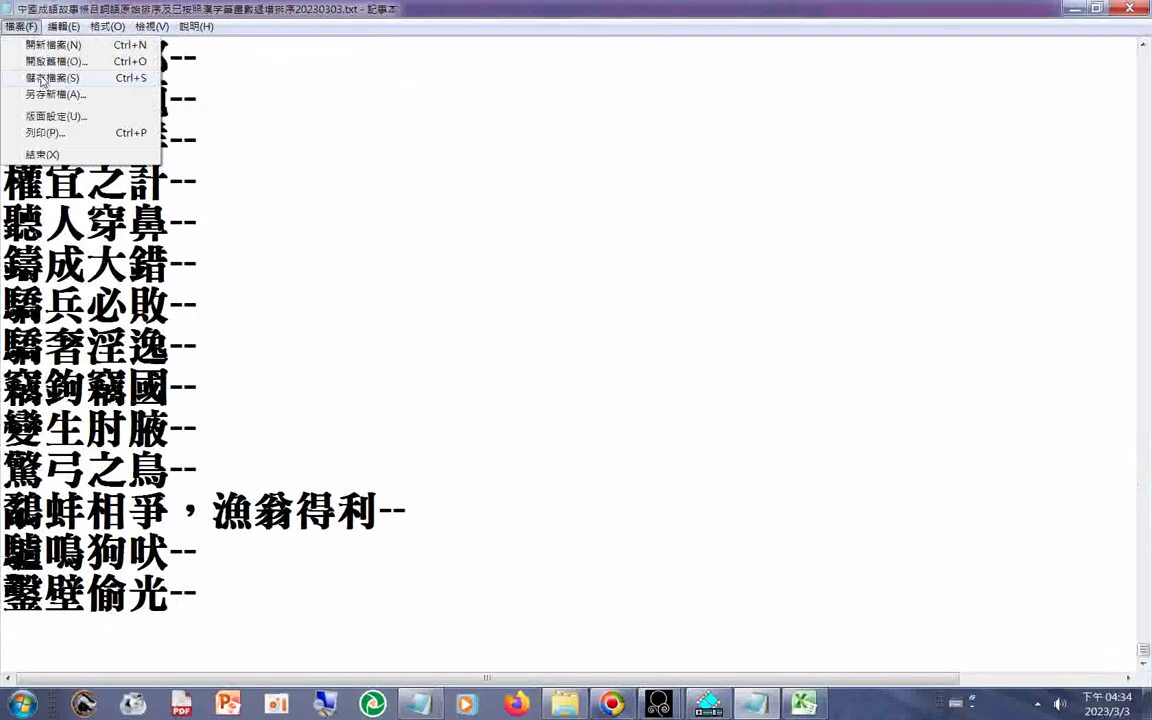
{"action": "left_click", "coordinate": [42, 79]}
{"action": "left_click", "coordinate": [16, 28]}
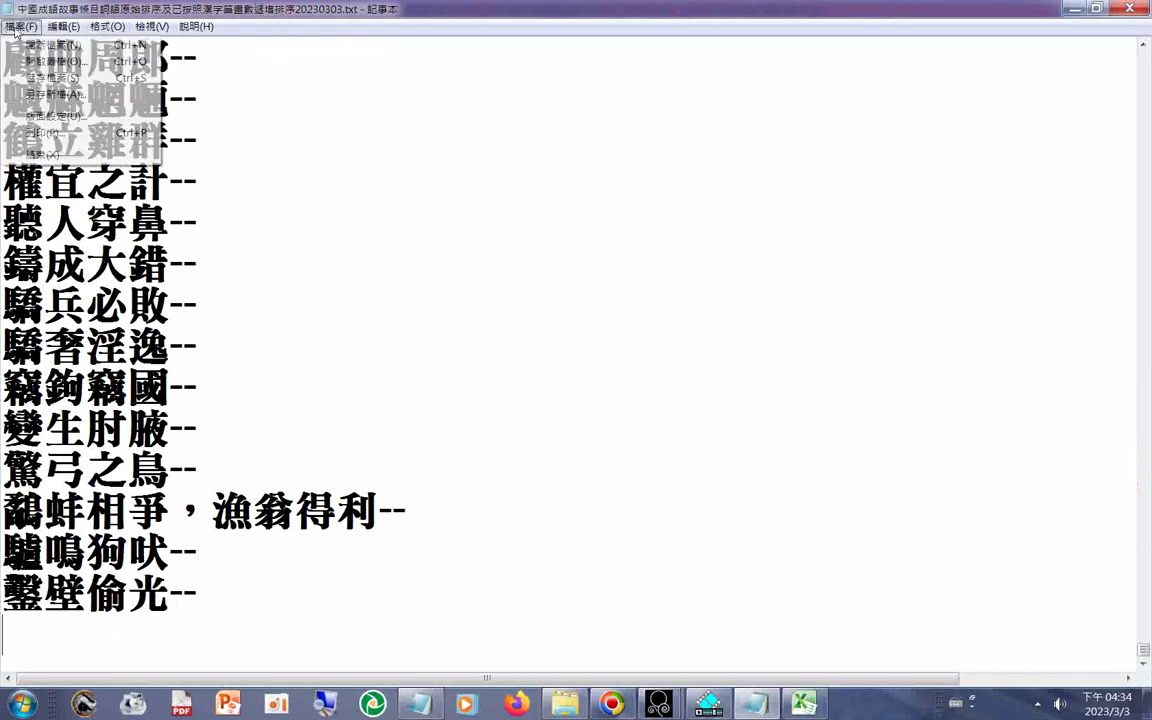
{"action": "left_click", "coordinate": [36, 78]}
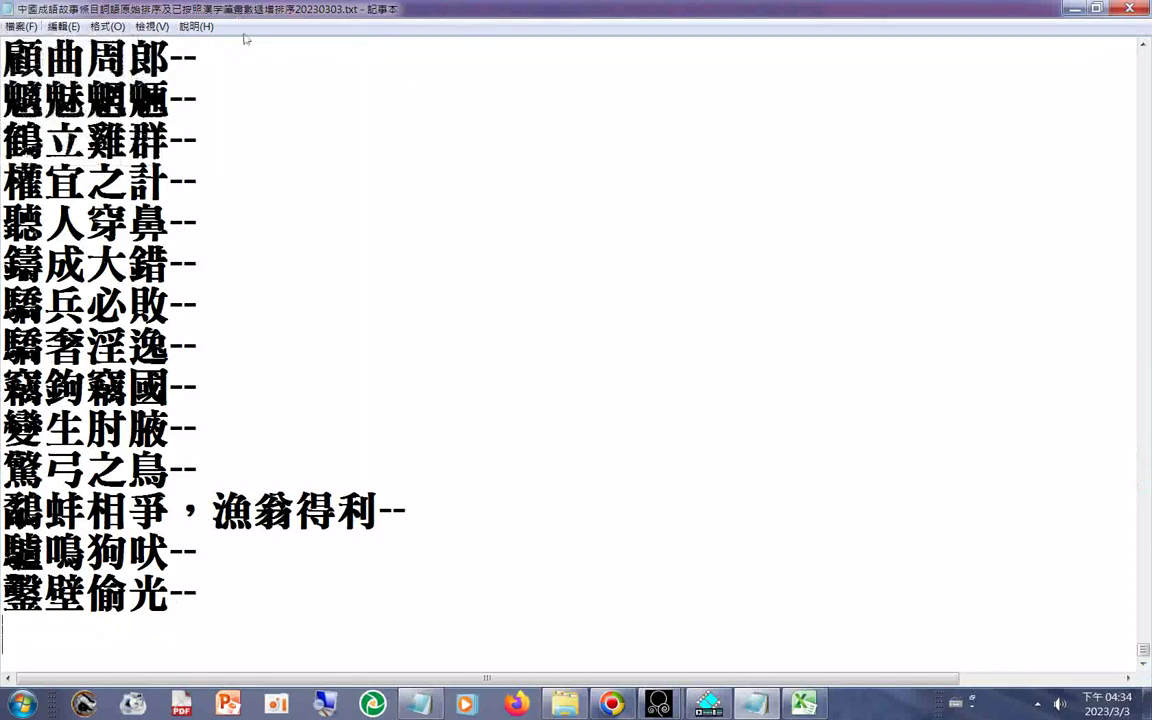
{"action": "left_click_drag", "start_coordinate": [244, 9], "coordinate": [269, 198]}
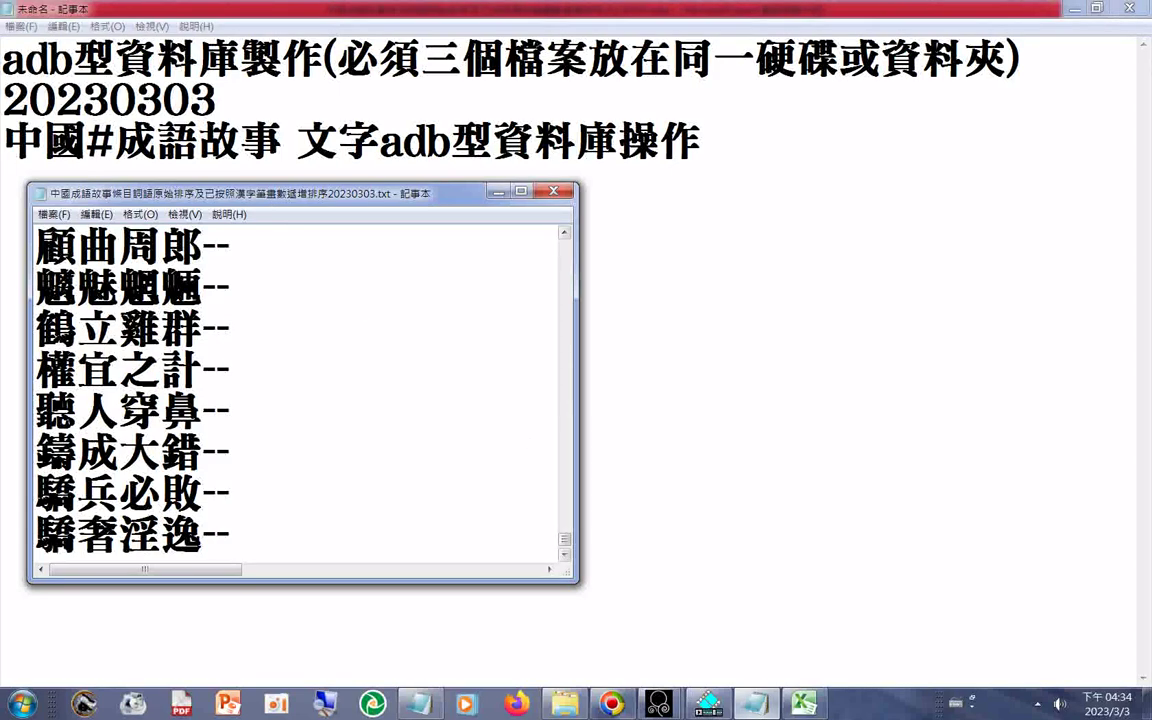
{"action": "left_click", "coordinate": [805, 706]}
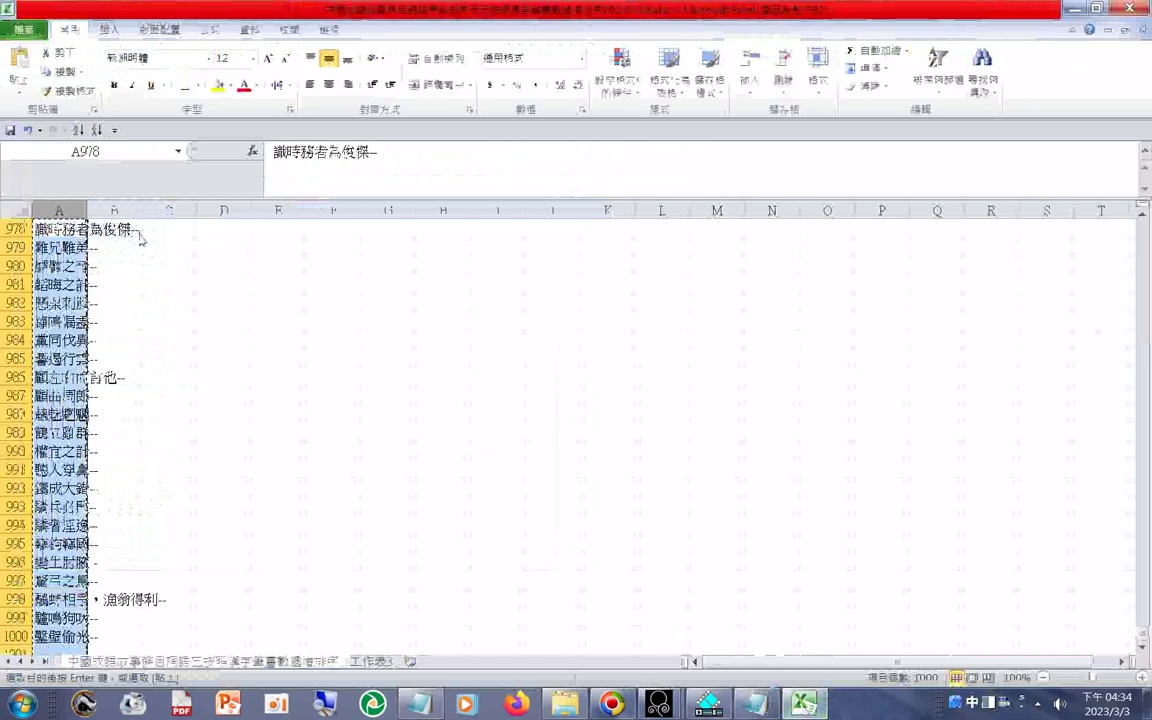
{"action": "left_click", "coordinate": [368, 661]}
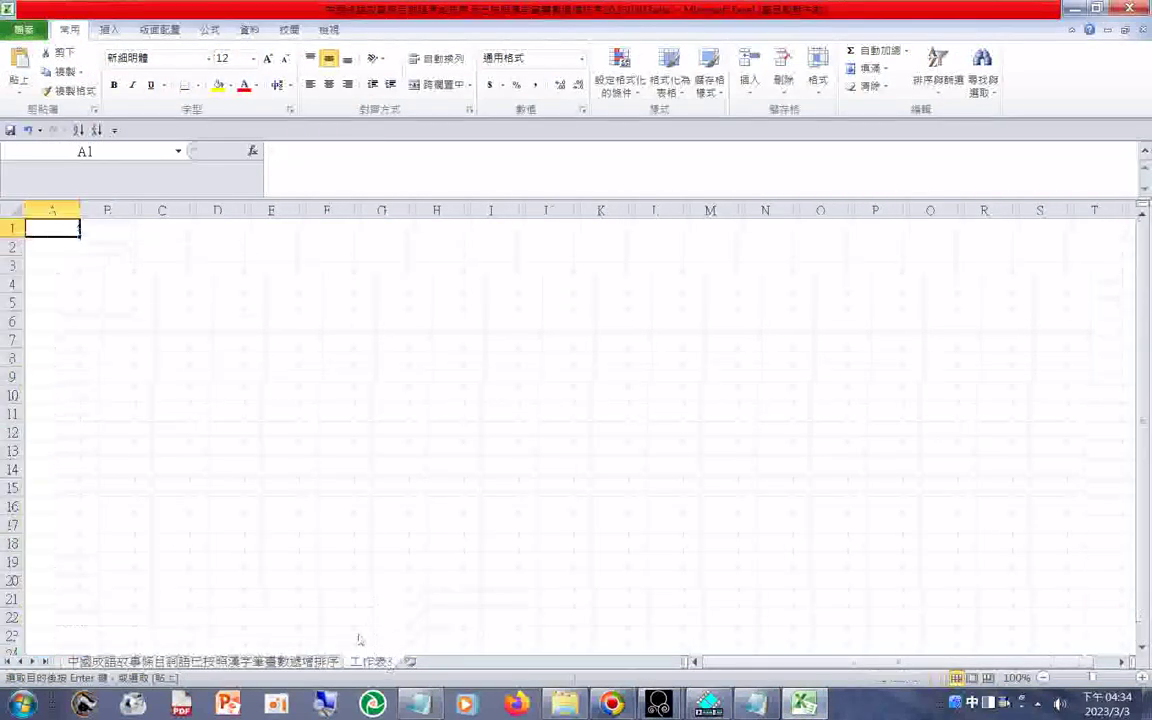
{"action": "left_click", "coordinate": [105, 230]}
{"action": "right_click", "coordinate": [108, 232]}
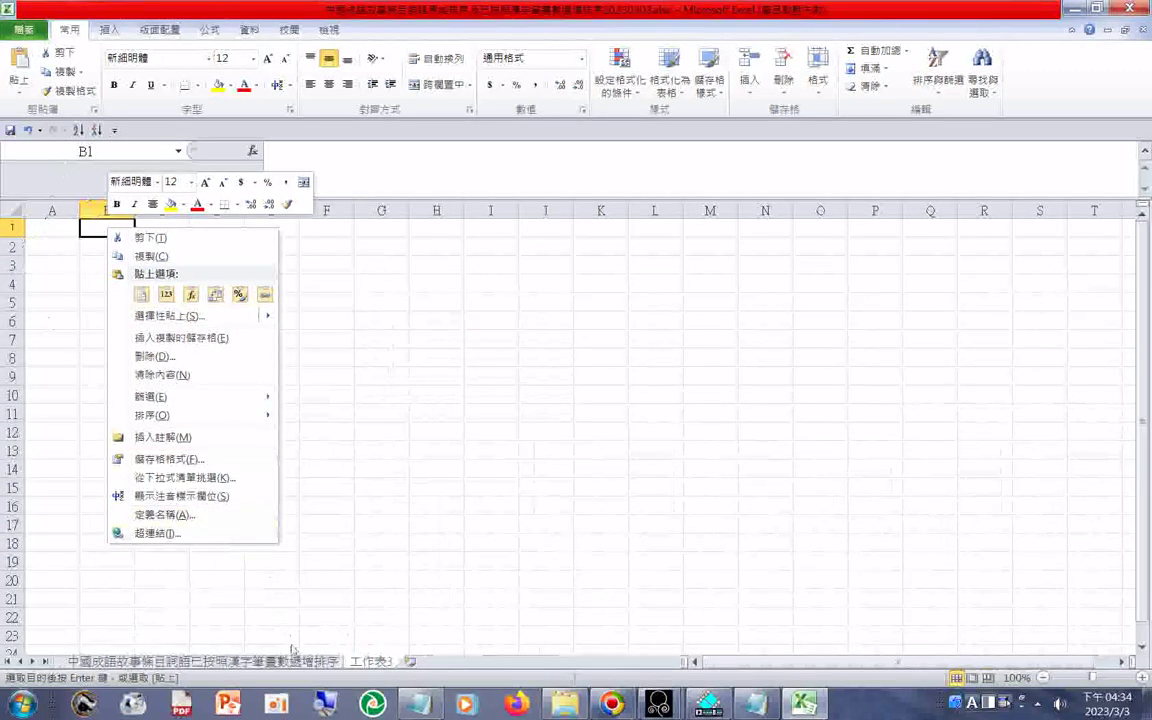
{"action": "key", "text": "Escape"}
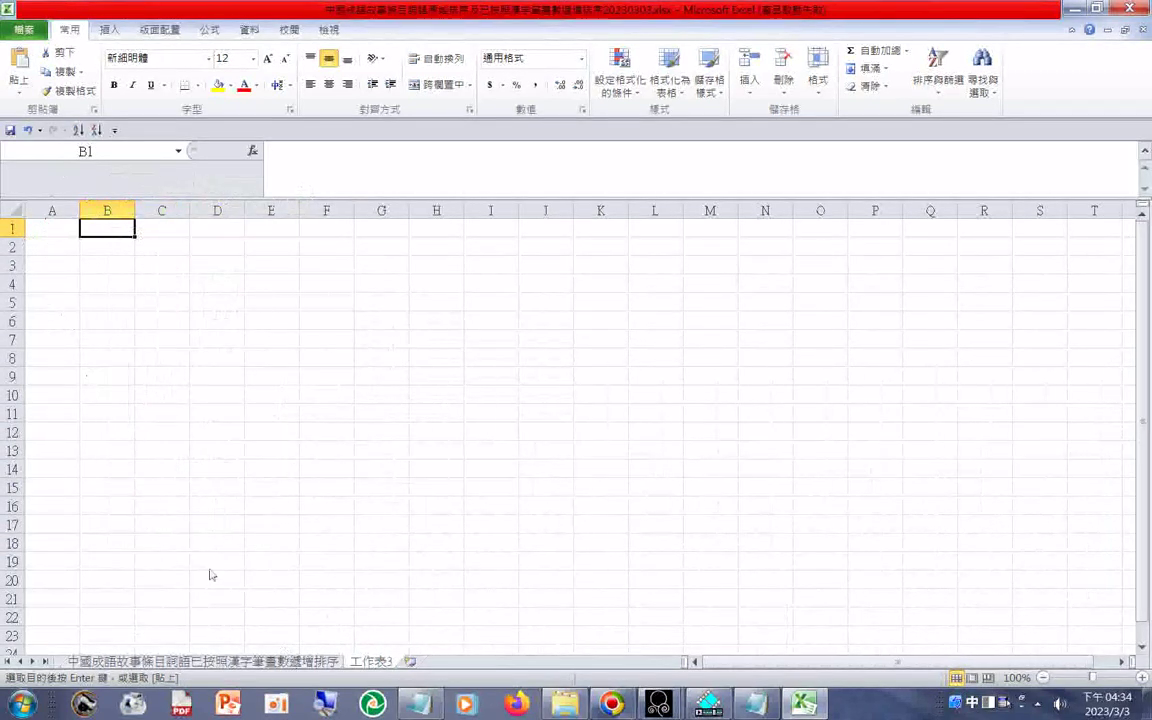
Copy the stroke-sorted idioms from column A of the sorted worksheet and paste them into 工作表3 starting at cell B1
{"action": "left_click", "coordinate": [240, 661]}
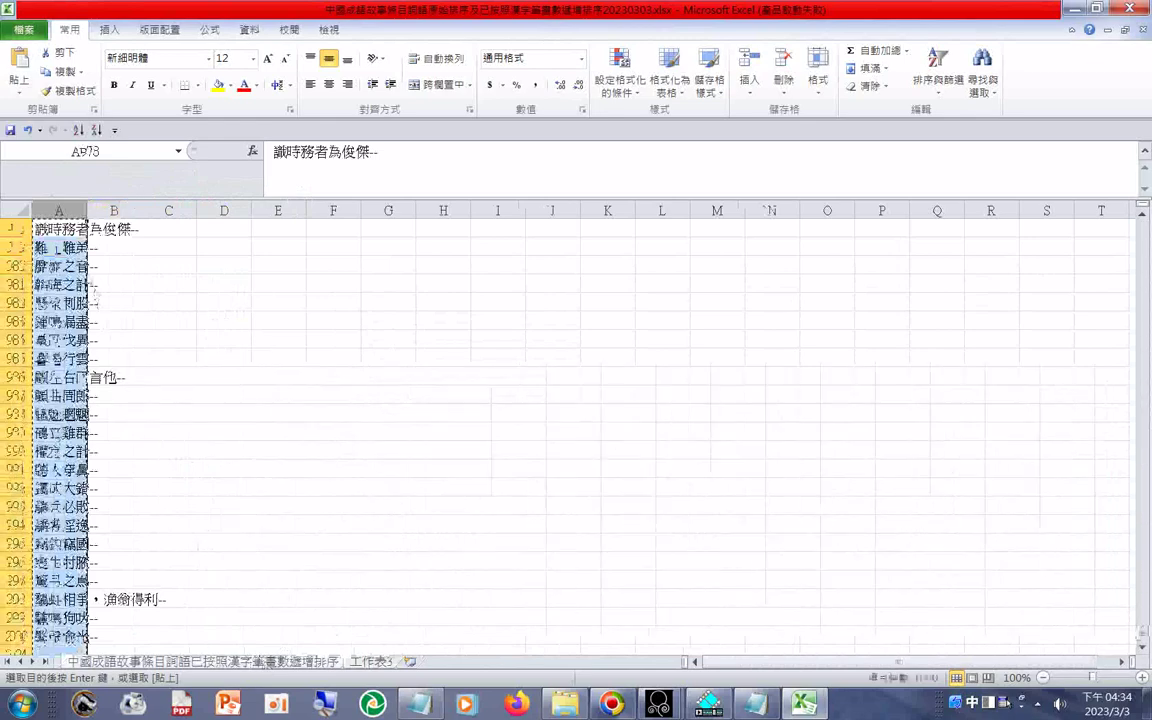
{"action": "right_click", "coordinate": [60, 237]}
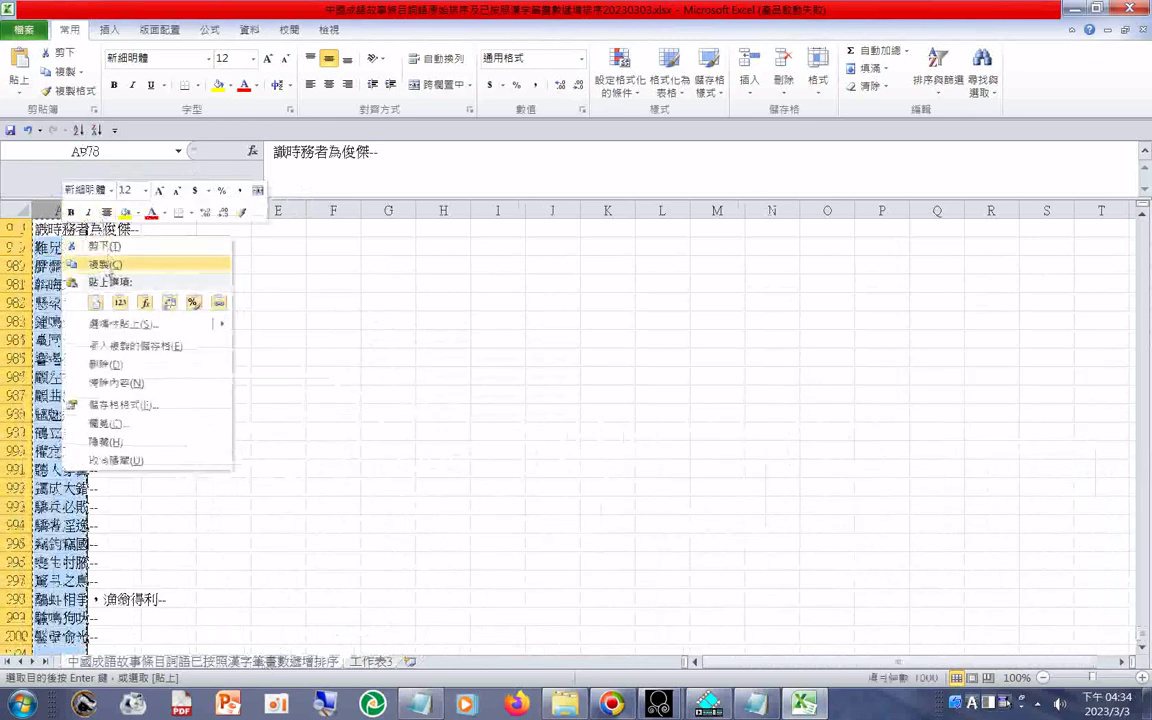
{"action": "left_click", "coordinate": [104, 266]}
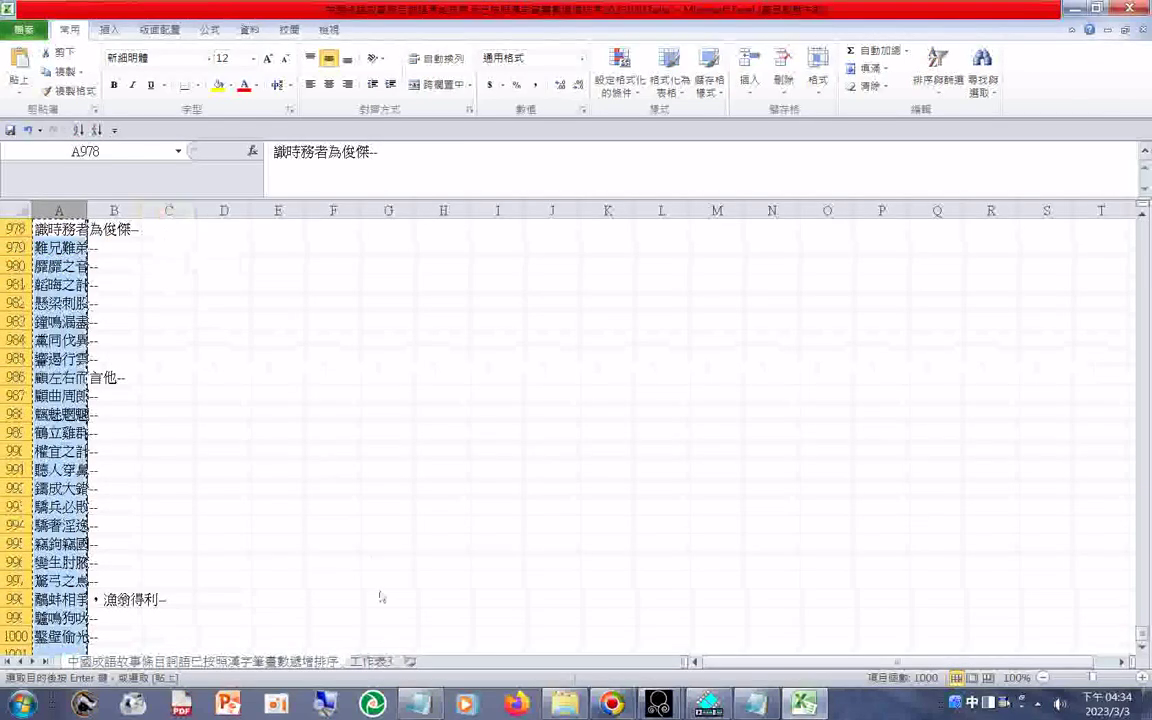
{"action": "left_click", "coordinate": [370, 661]}
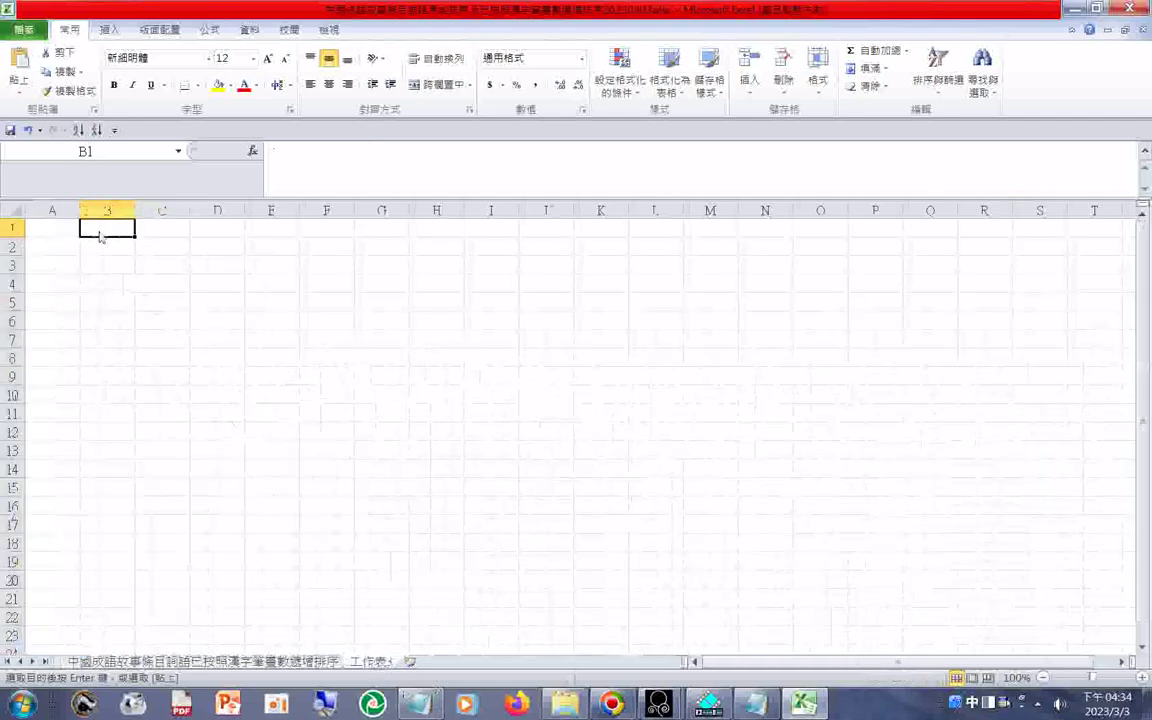
{"action": "right_click", "coordinate": [102, 230]}
{"action": "left_click", "coordinate": [160, 296]}
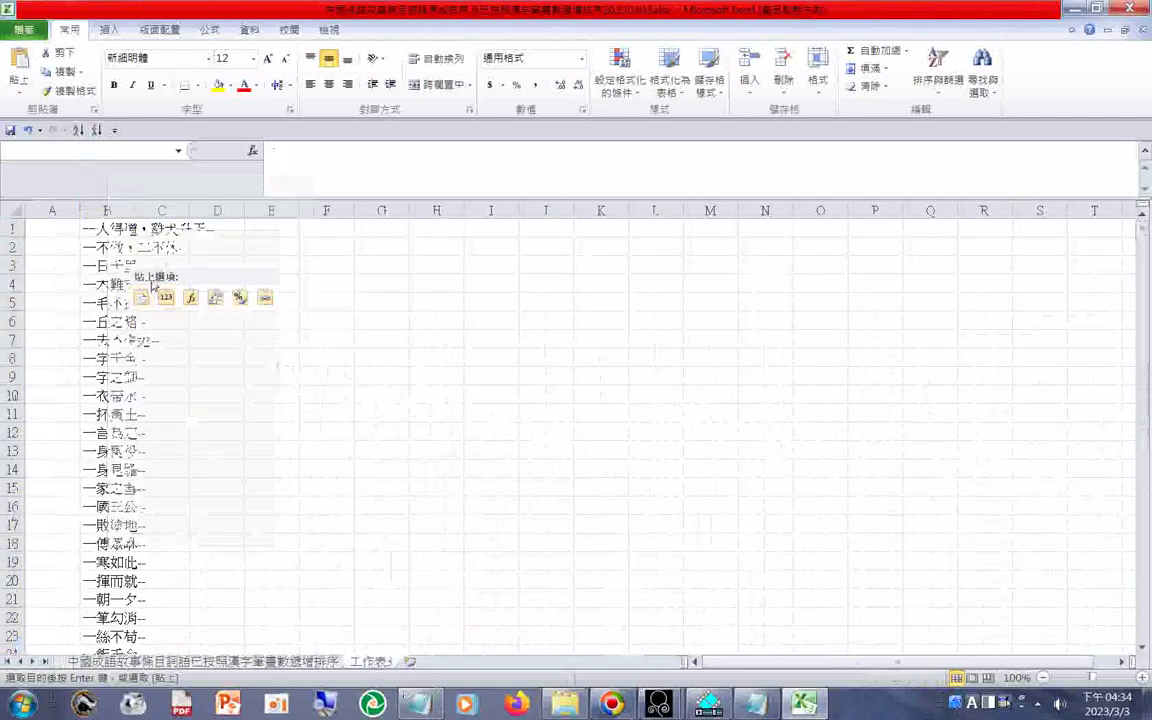
{"action": "right_click", "coordinate": [108, 228]}
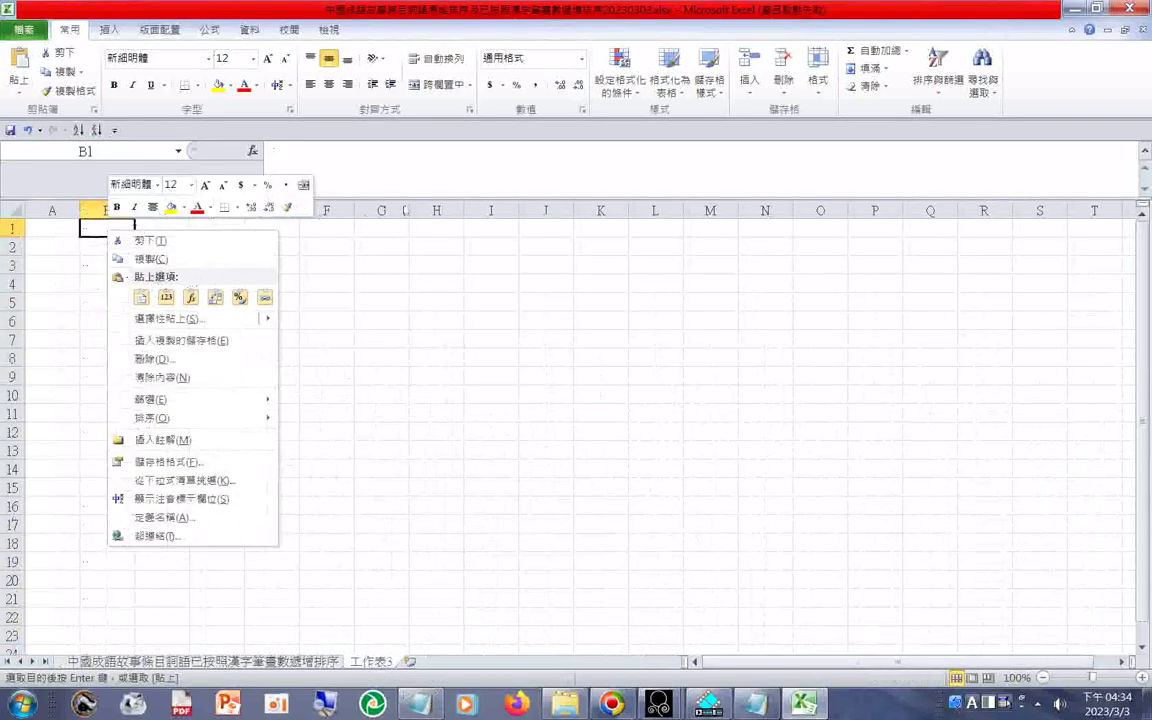
{"action": "left_click", "coordinate": [141, 297]}
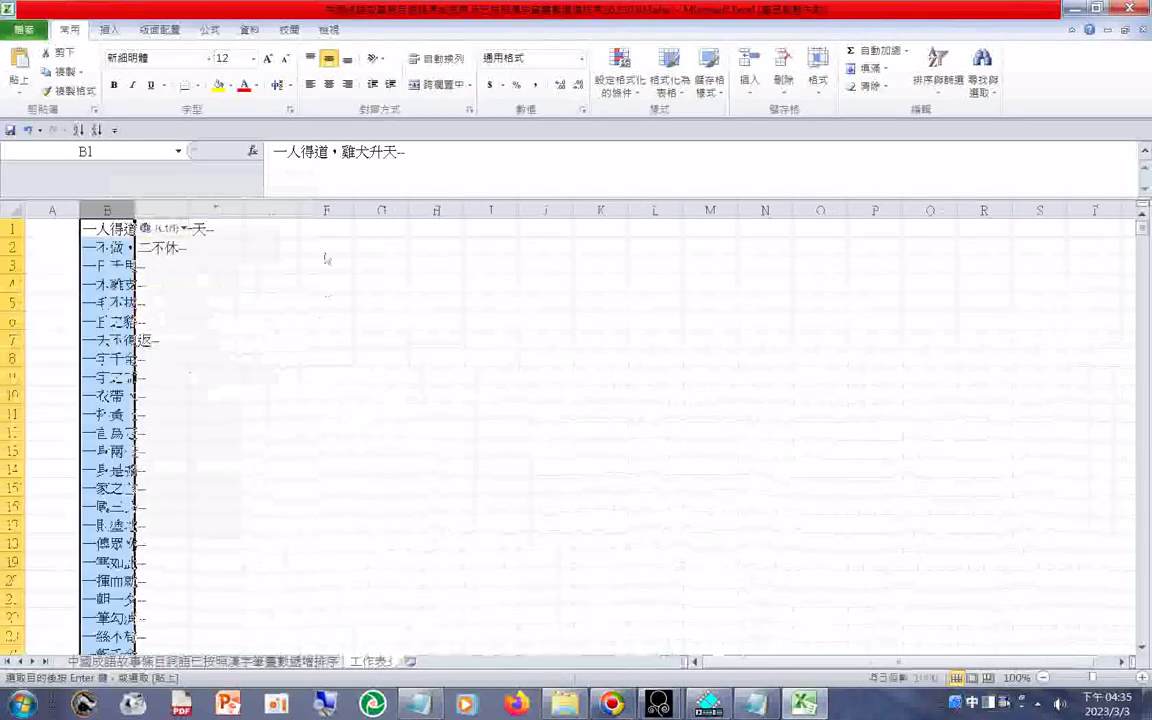
Enter # in cell A1 of 工作表3, beside the first idiom
{"action": "left_click", "coordinate": [57, 228]}
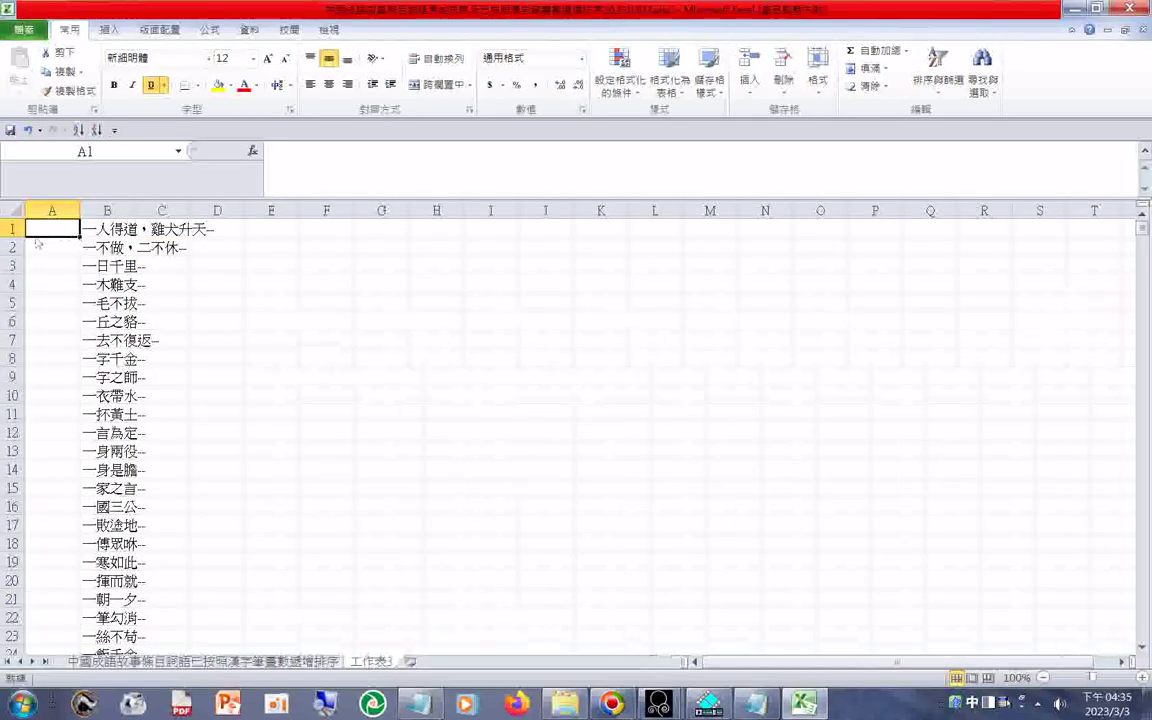
{"action": "double_click", "coordinate": [59, 232]}
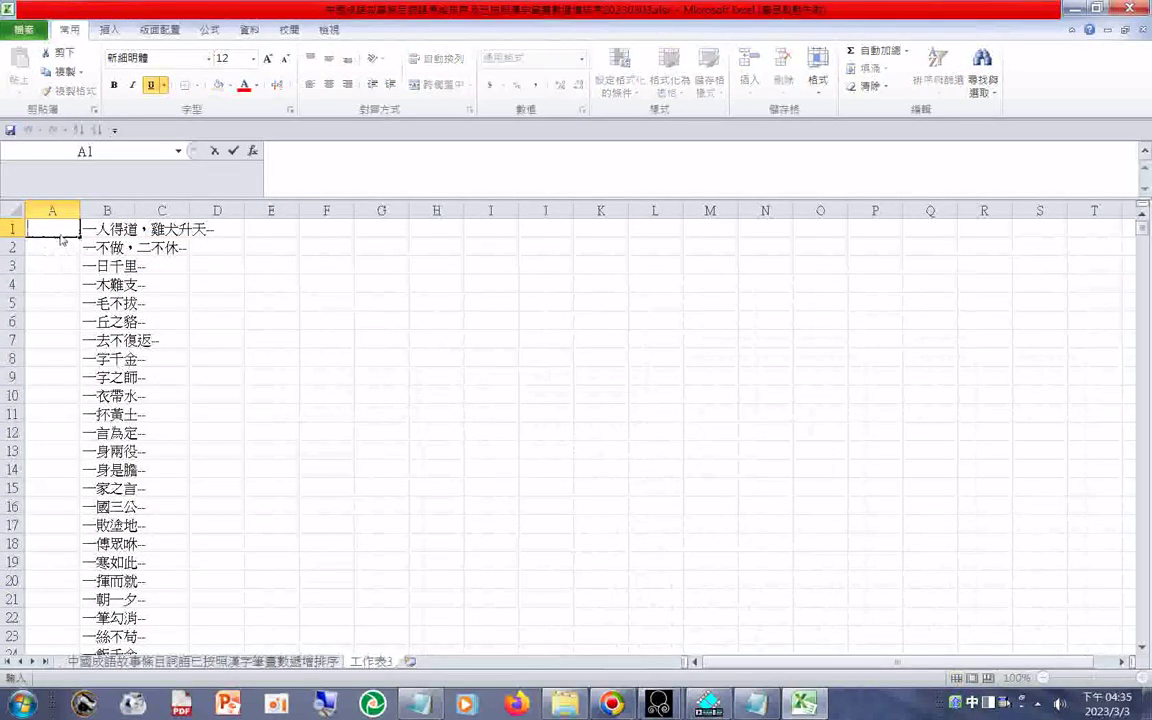
{"action": "type", "text": "$%$#"}
{"action": "key", "text": "BackSpace"}
{"action": "key", "text": "BackSpace"}
{"action": "key", "text": "BackSpace"}
{"action": "key", "text": "BackSpace"}
{"action": "type", "text": "^%^"}
{"action": "key", "text": "BackSpace"}
{"action": "key", "text": "BackSpace"}
{"action": "key", "text": "BackSpace"}
{"action": "left_click", "coordinate": [52, 211]}
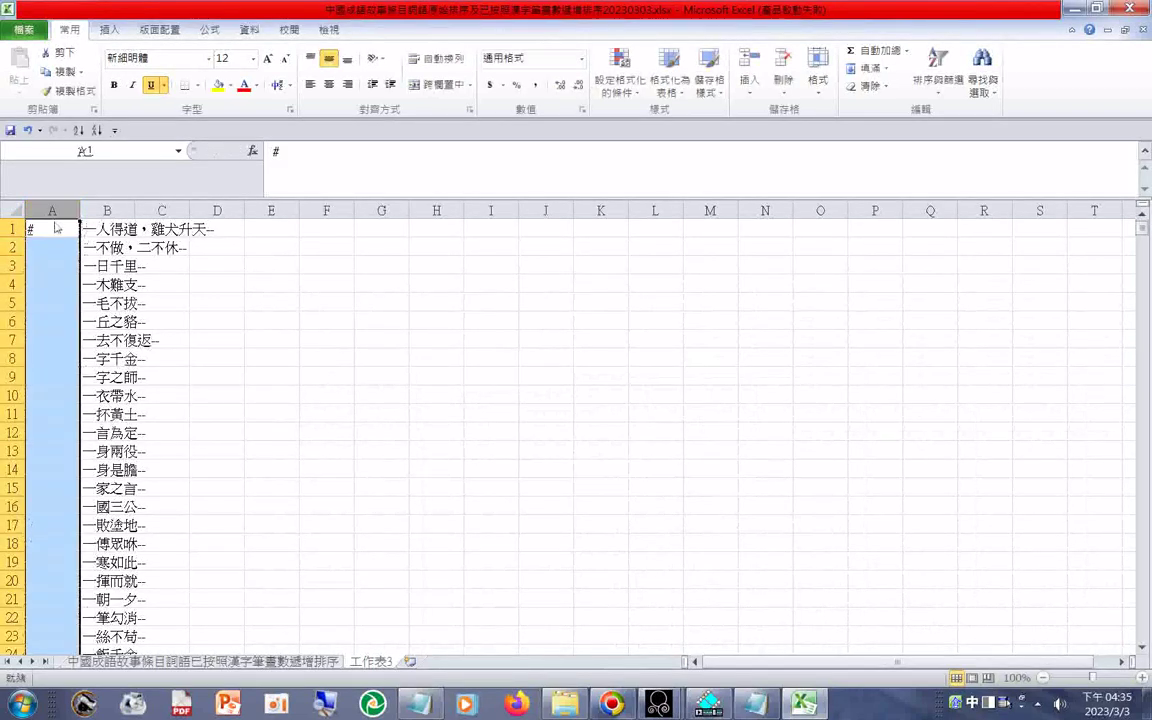
{"action": "right_click", "coordinate": [52, 237]}
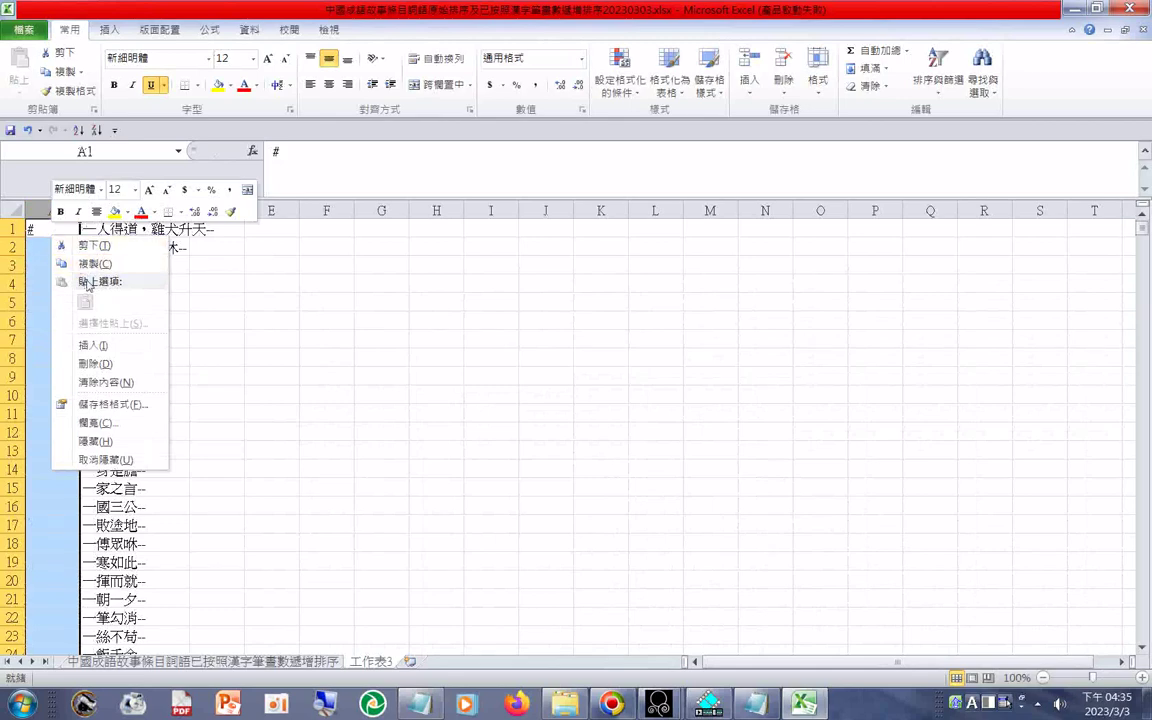
{"action": "right_click", "coordinate": [30, 232]}
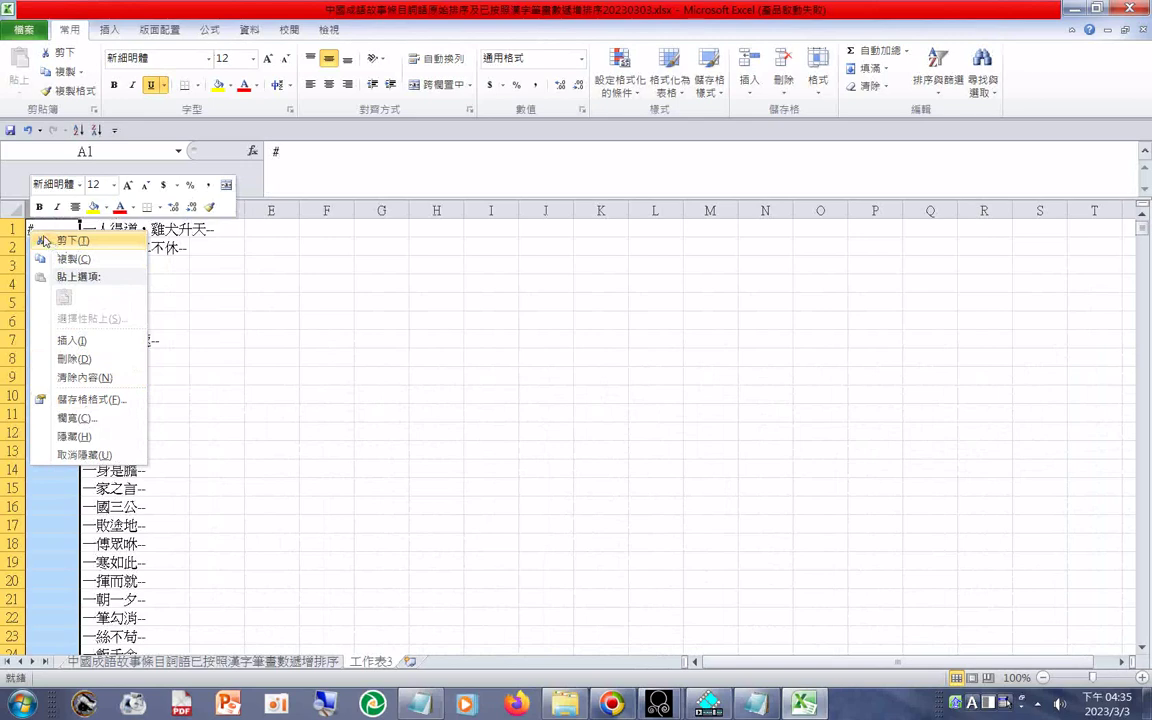
{"action": "left_click", "coordinate": [14, 208]}
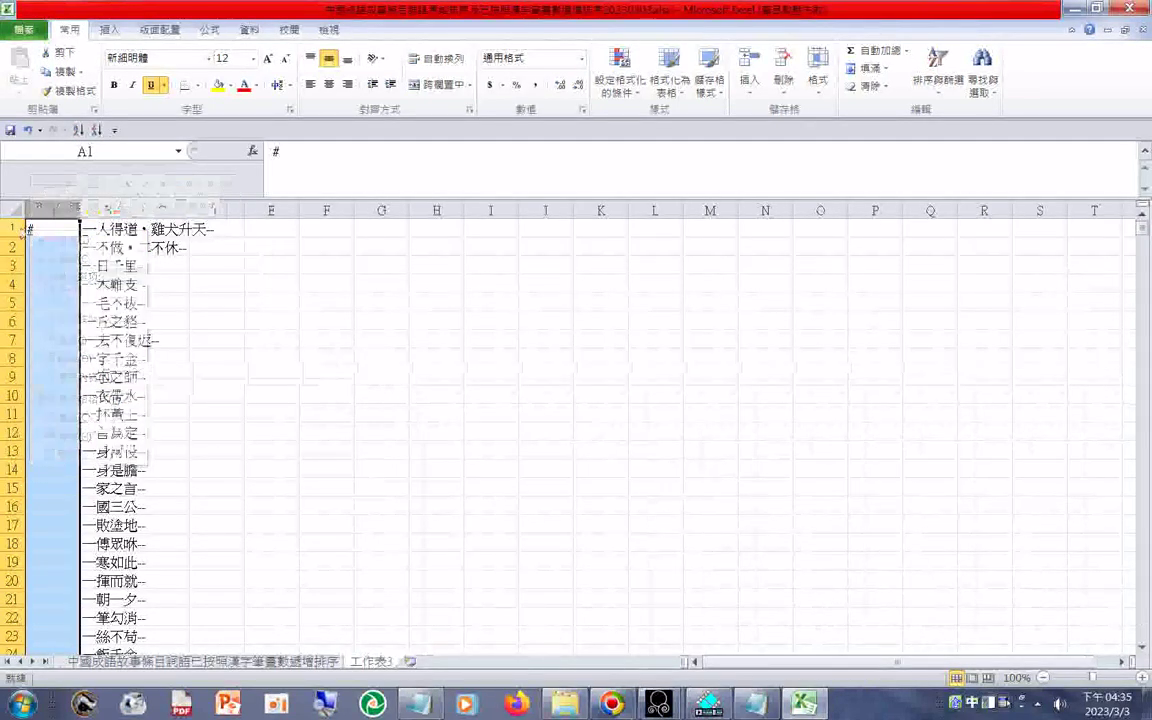
Select cells A1 to A1000 alongside the idioms and try to copy the # entry with that range selected
{"action": "left_click", "coordinate": [33, 231]}
{"action": "left_click_drag", "start_coordinate": [31, 246], "coordinate": [58, 642]}
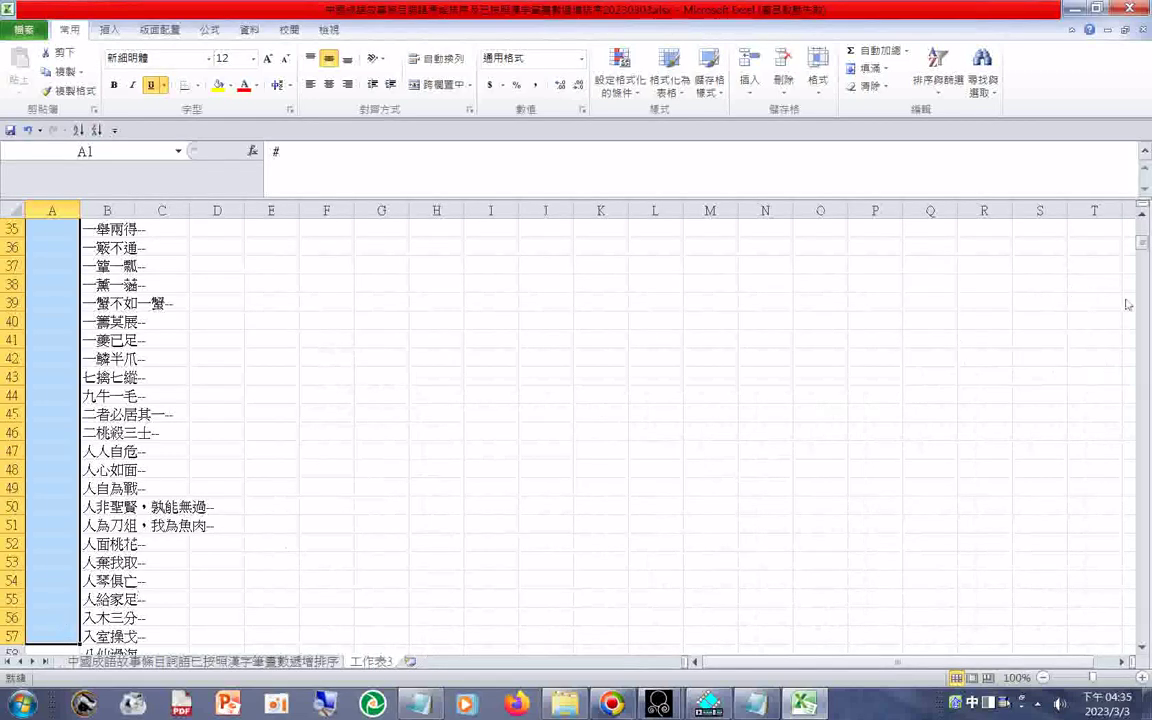
{"action": "left_click_drag", "start_coordinate": [1143, 240], "coordinate": [1144, 252]}
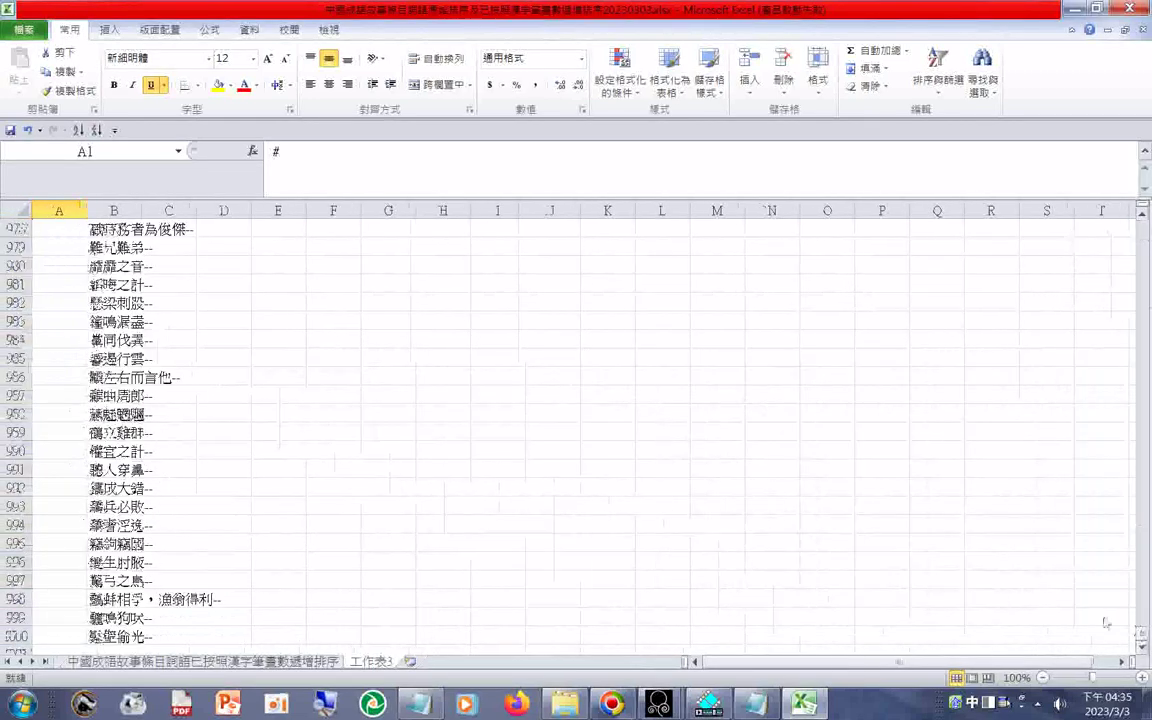
{"action": "left_click", "coordinate": [64, 641], "text": "shift"}
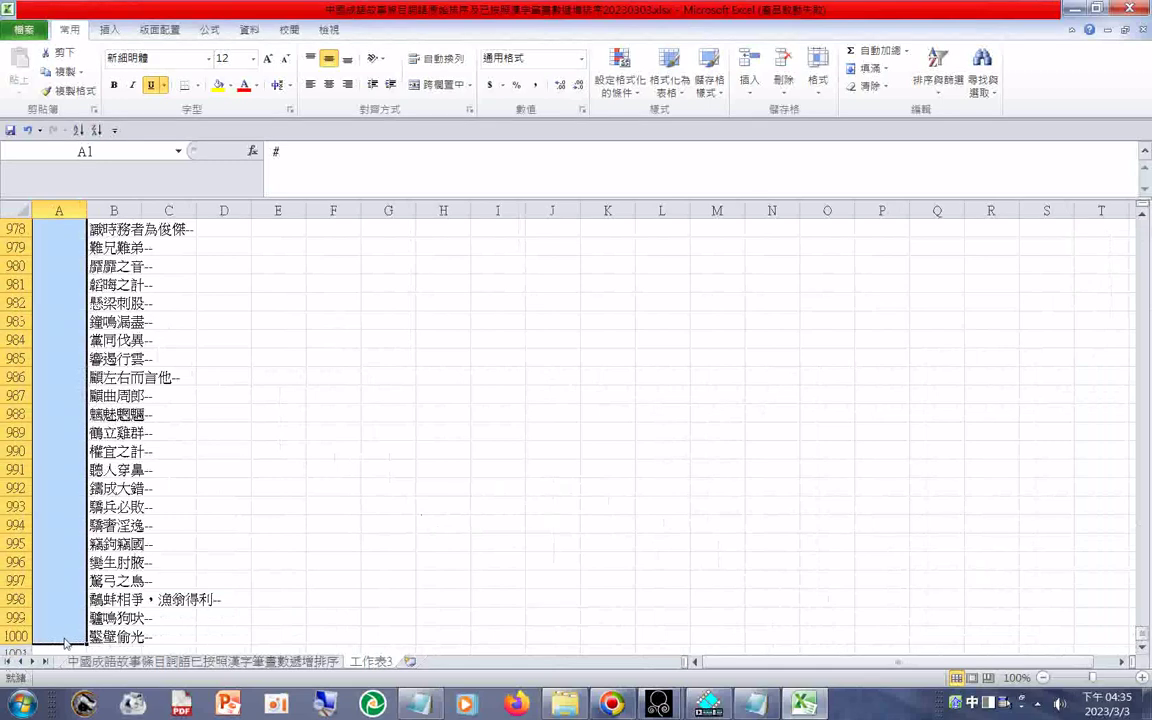
{"action": "right_click", "coordinate": [64, 641]}
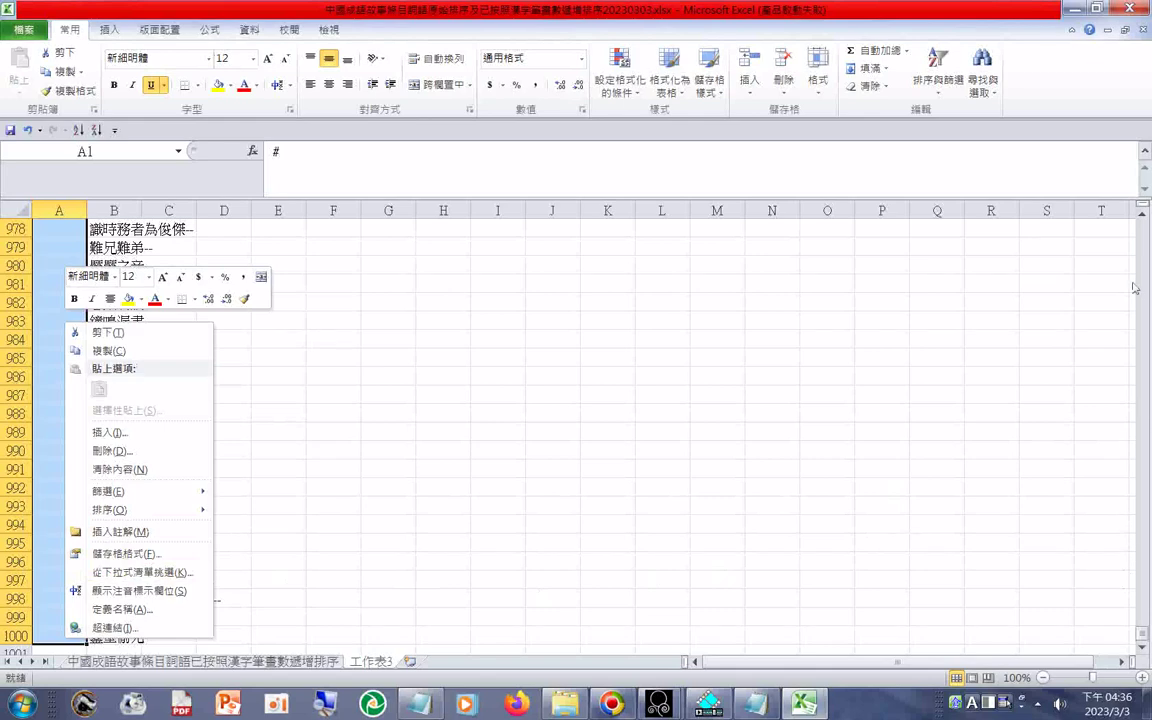
{"action": "left_click_drag", "start_coordinate": [1141, 633], "coordinate": [1143, 208]}
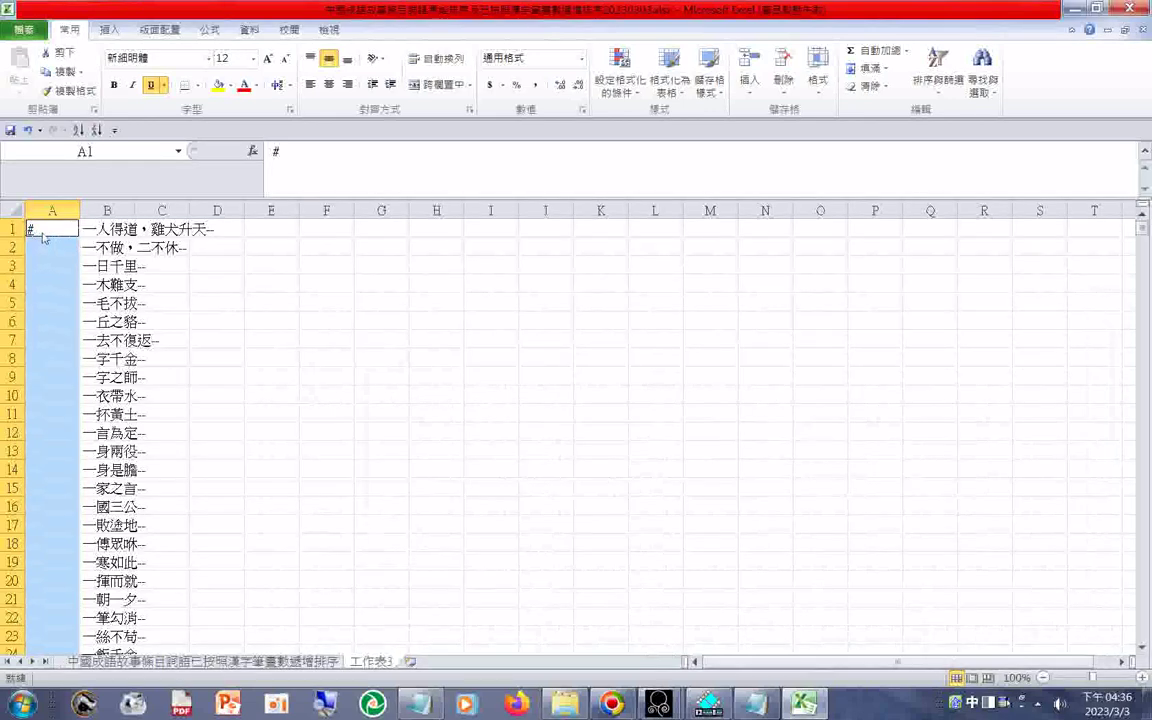
{"action": "right_click", "coordinate": [41, 234]}
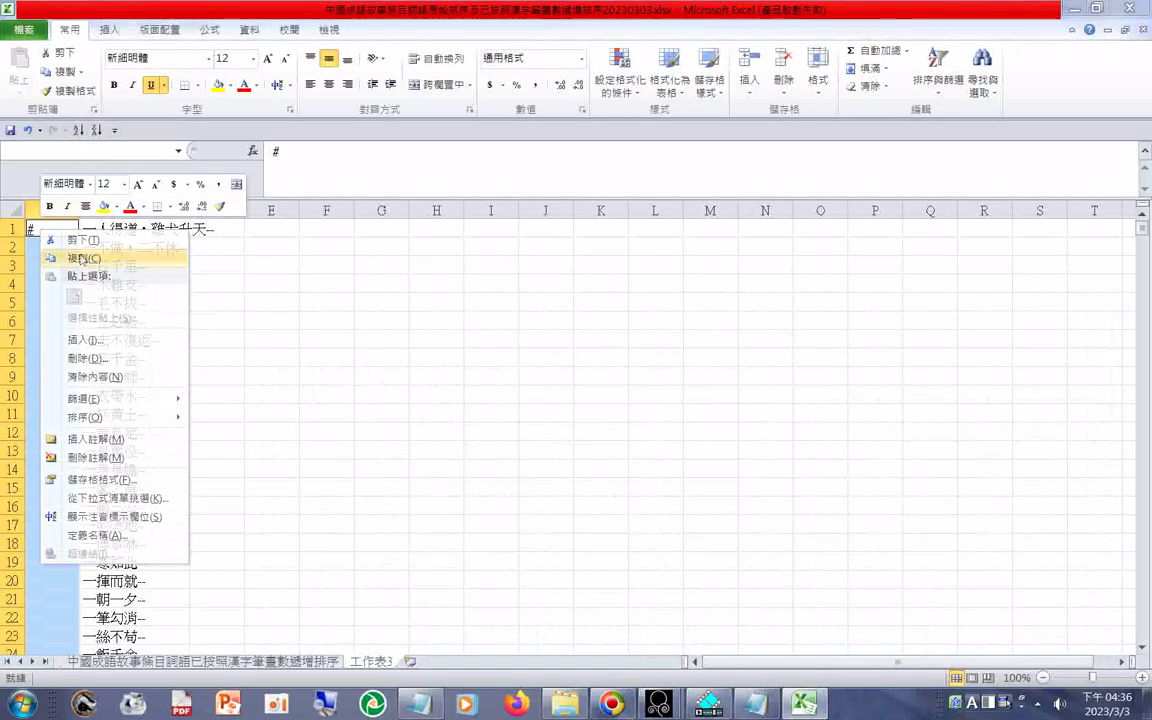
{"action": "left_click", "coordinate": [86, 259]}
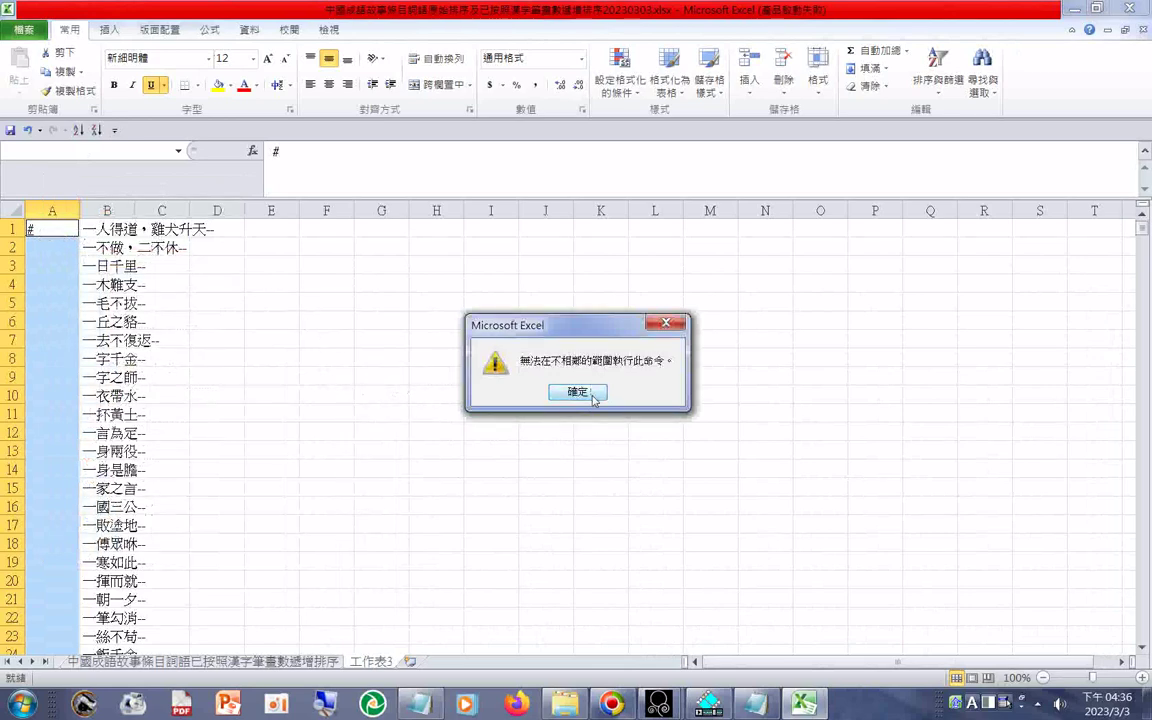
{"action": "left_click", "coordinate": [578, 392]}
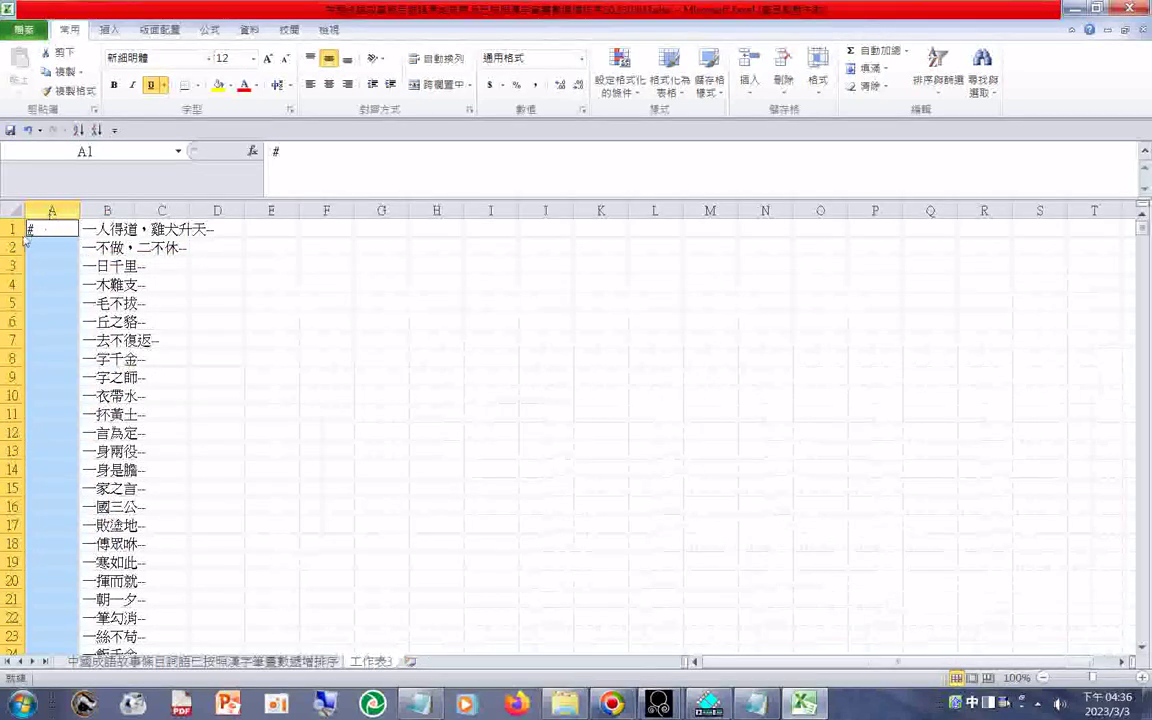
{"action": "left_click", "coordinate": [34, 232]}
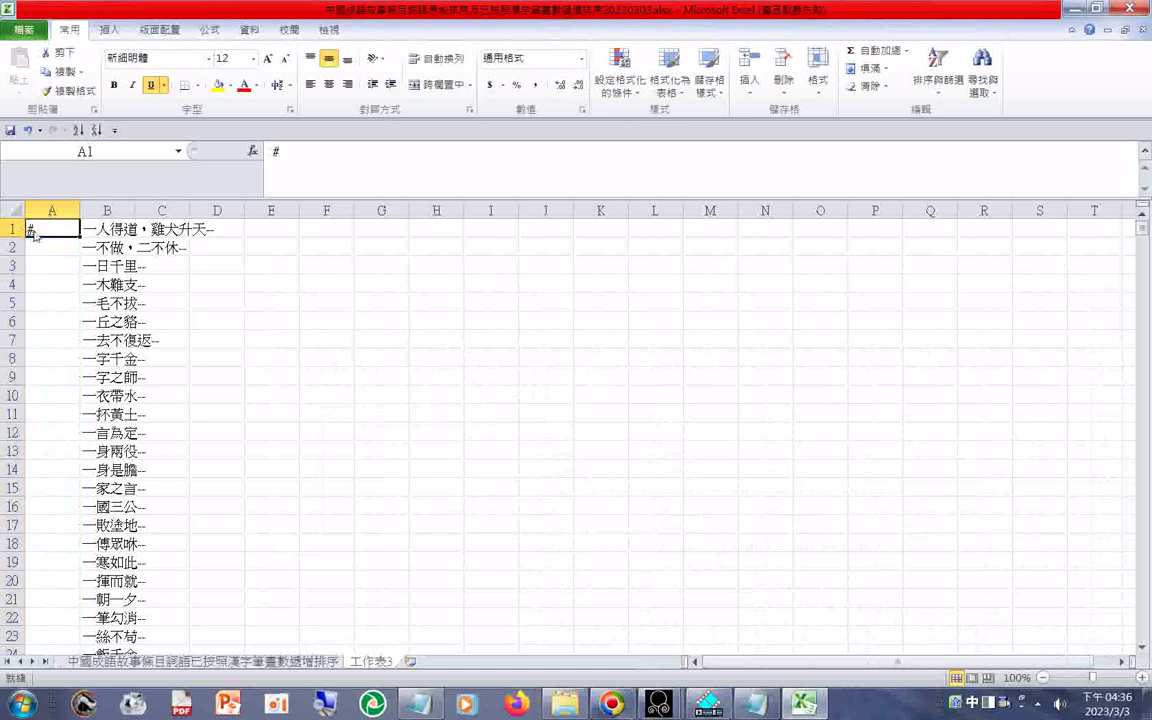
{"action": "left_click_drag", "start_coordinate": [42, 237], "coordinate": [68, 310]}
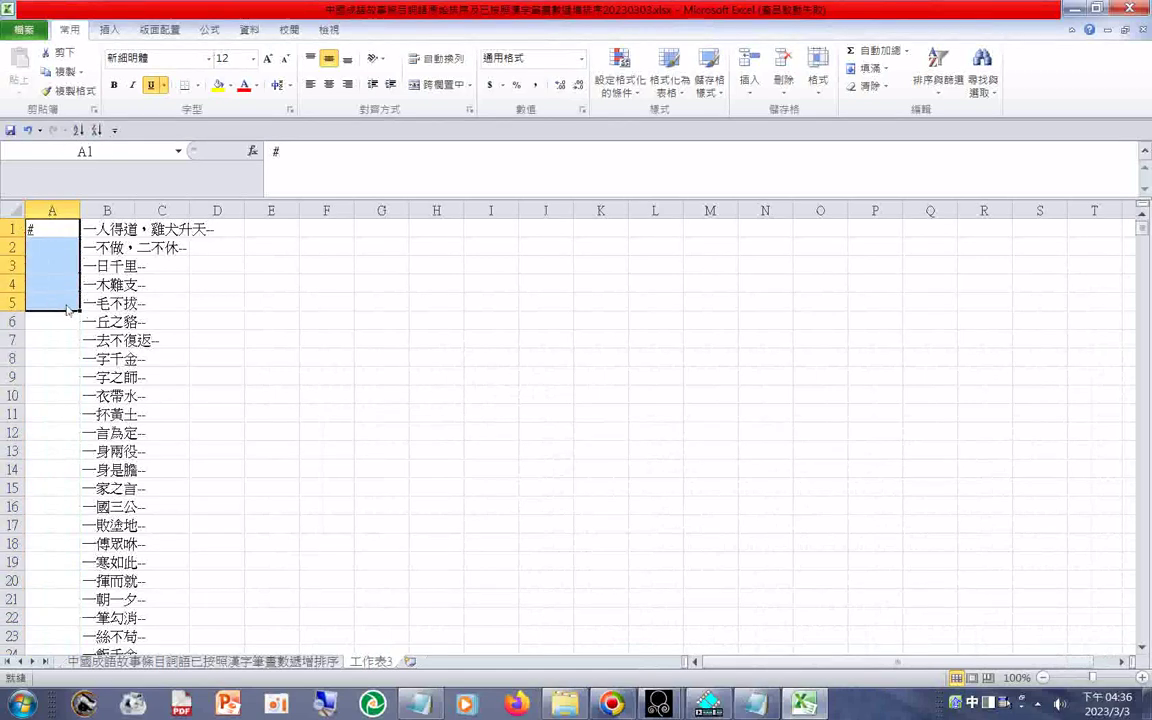
{"action": "left_click", "coordinate": [47, 232]}
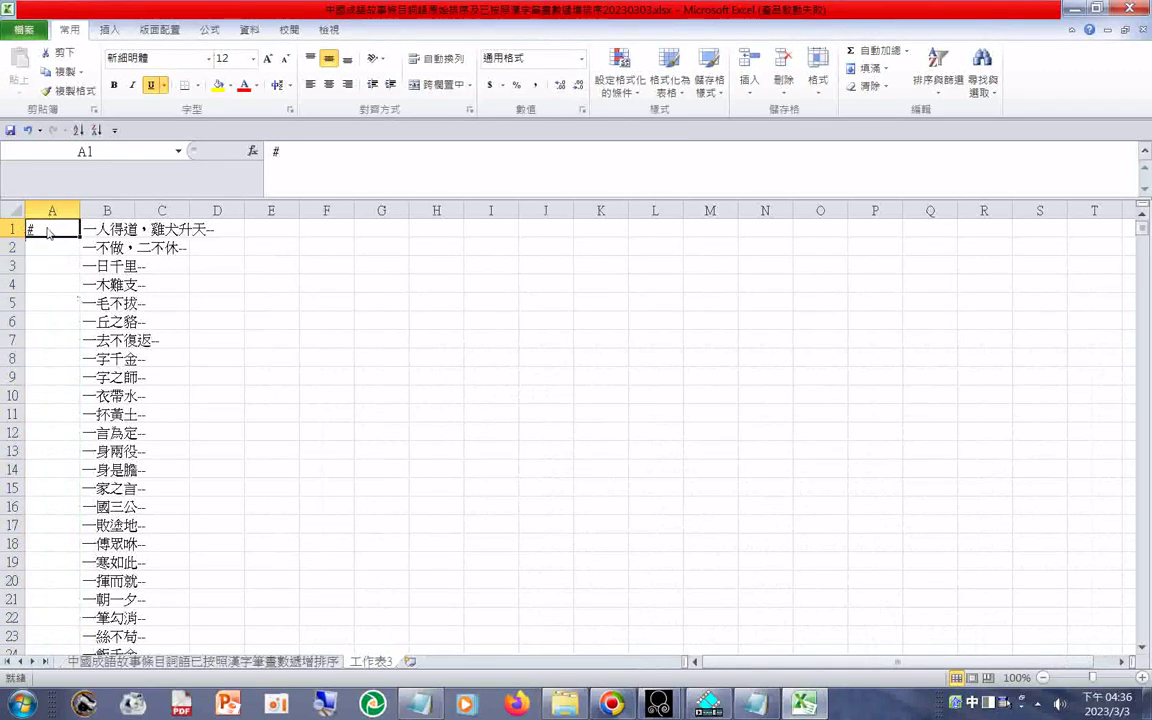
{"action": "right_click", "coordinate": [47, 234]}
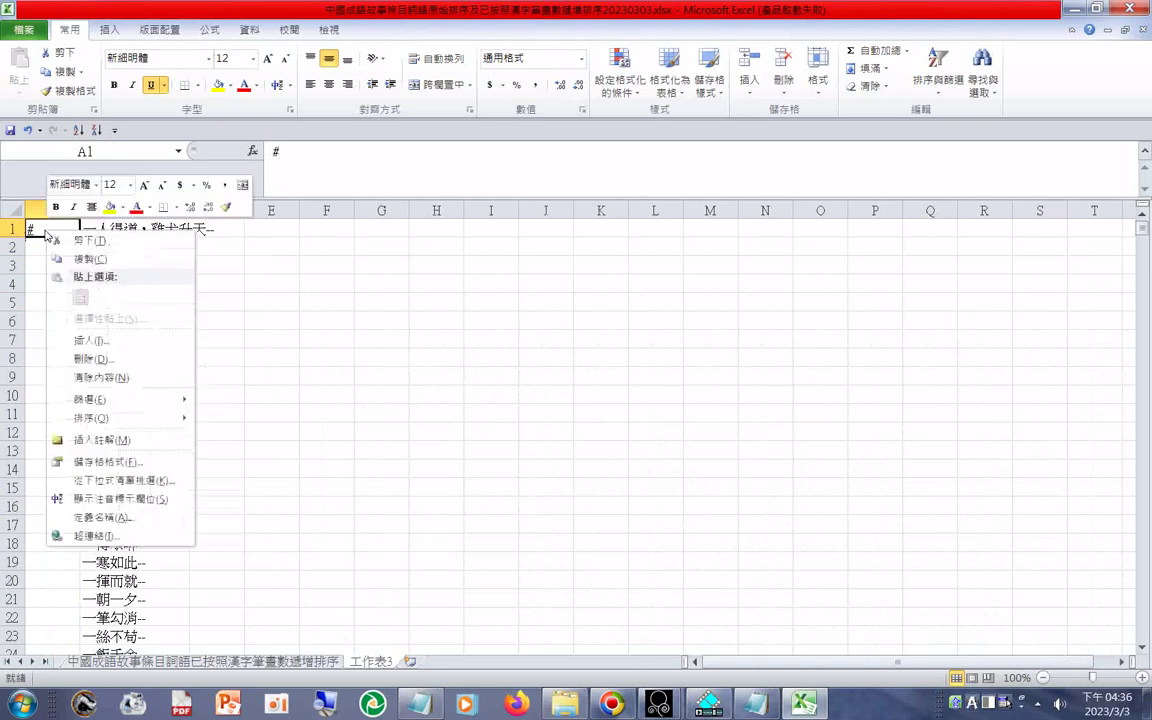
{"action": "left_click", "coordinate": [42, 236]}
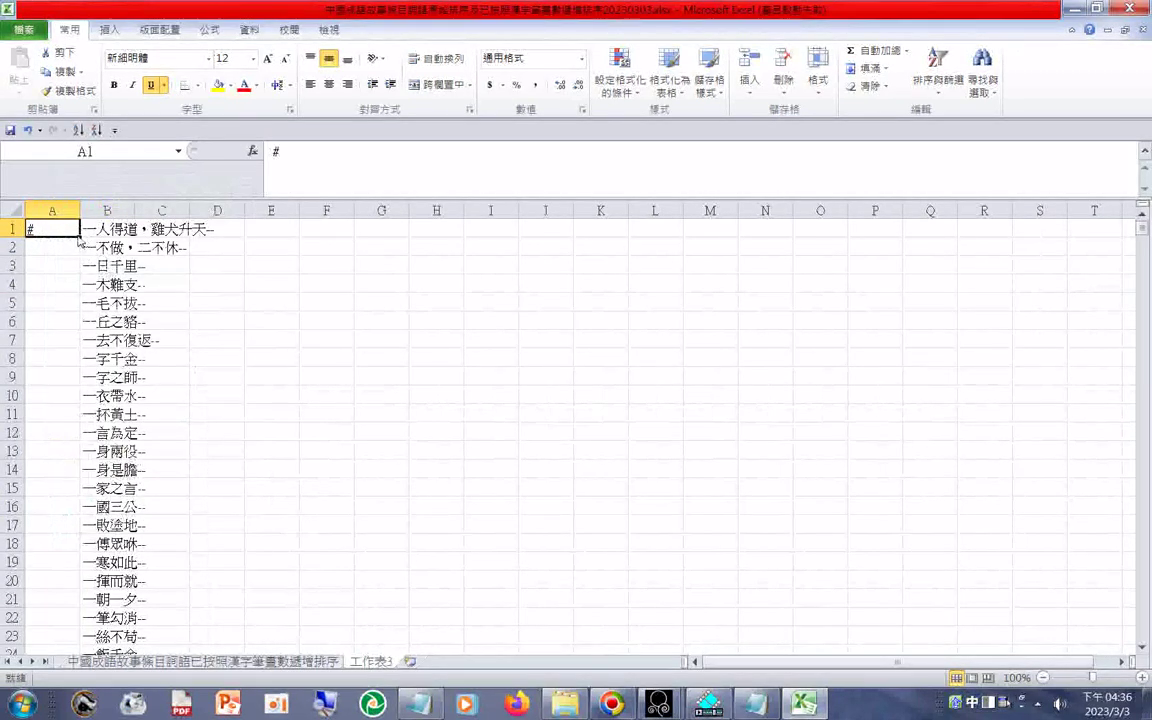
{"action": "left_click_drag", "start_coordinate": [60, 230], "coordinate": [55, 535]}
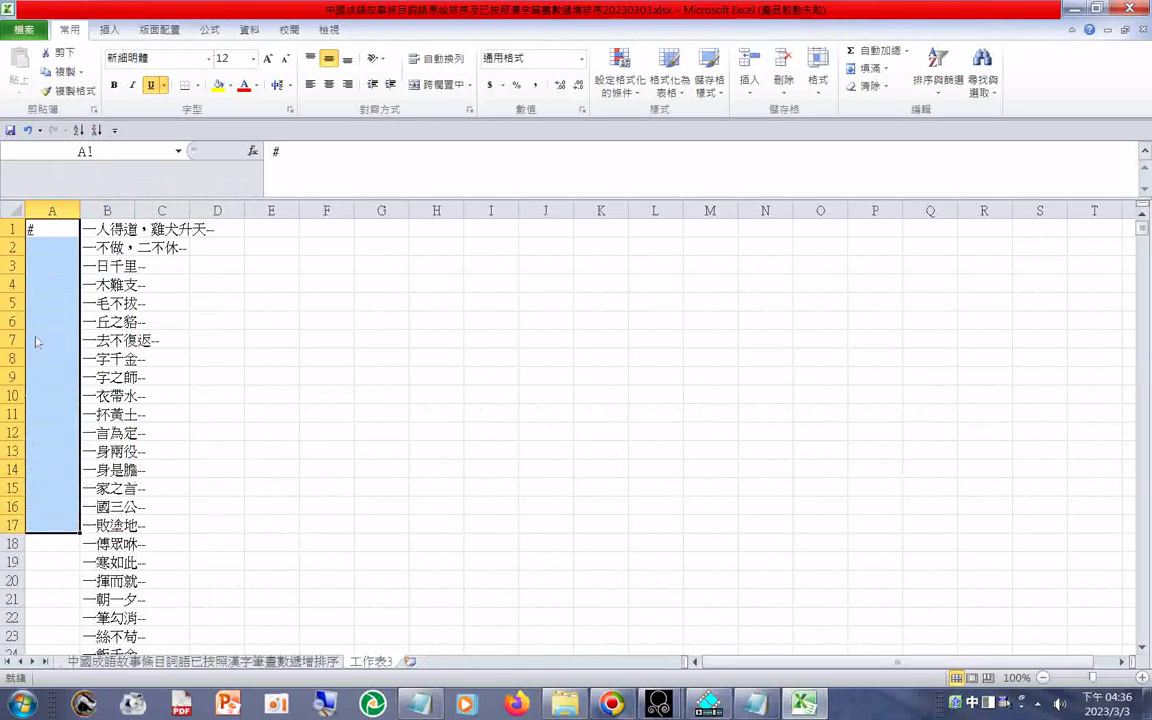
{"action": "left_click", "coordinate": [48, 231]}
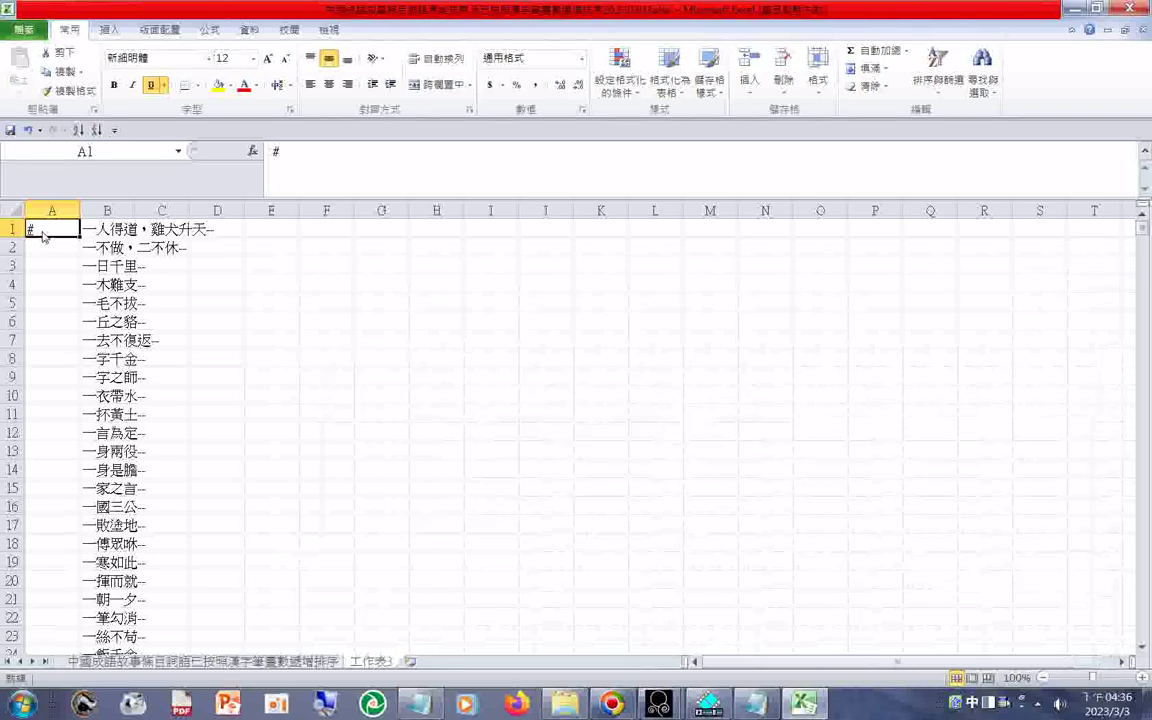
{"action": "right_click", "coordinate": [43, 232]}
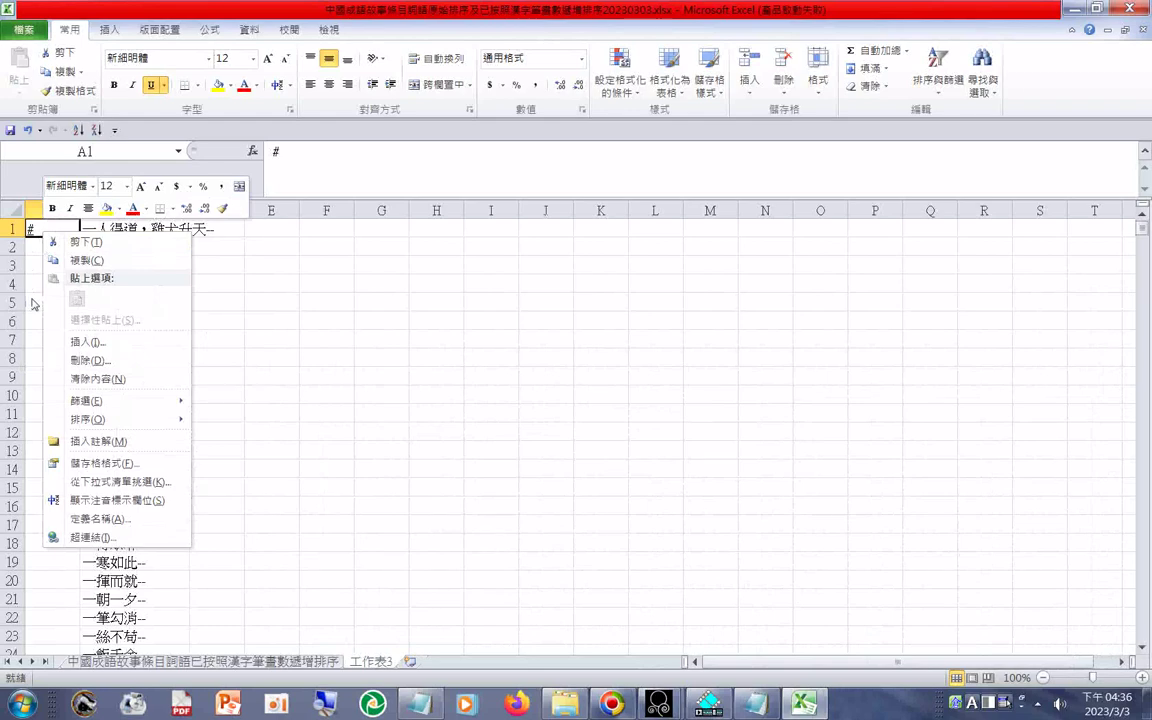
{"action": "left_click", "coordinate": [31, 234]}
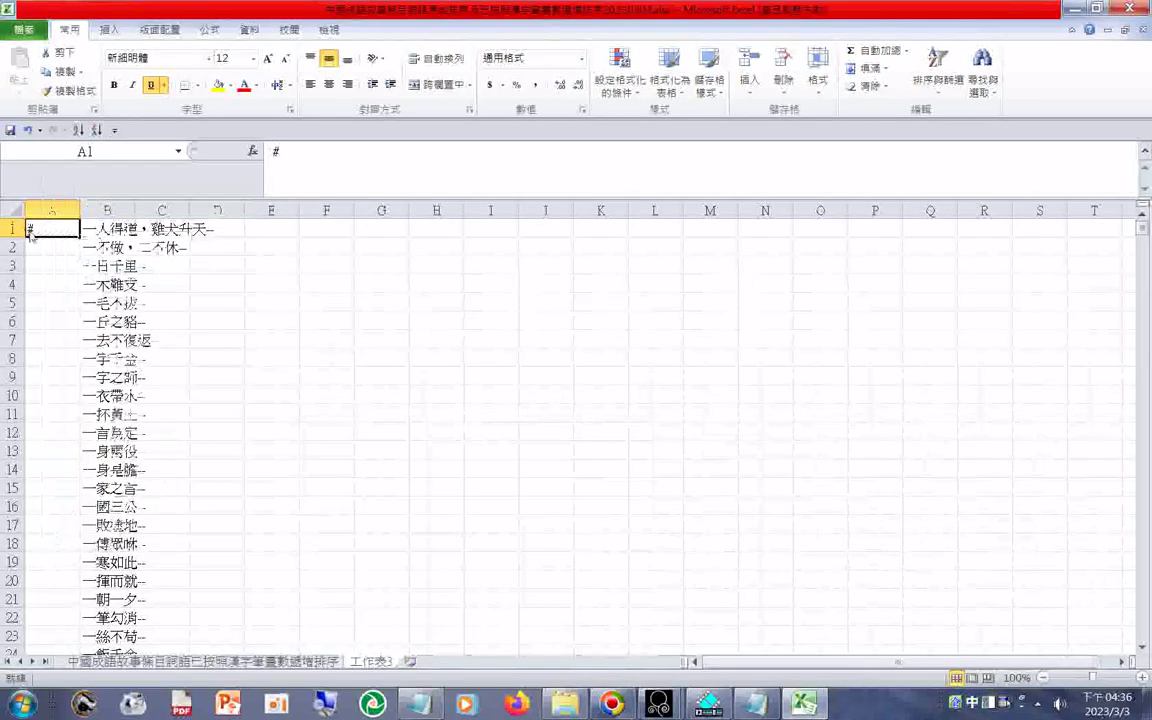
{"action": "left_click", "coordinate": [14, 229]}
{"action": "left_click", "coordinate": [44, 236]}
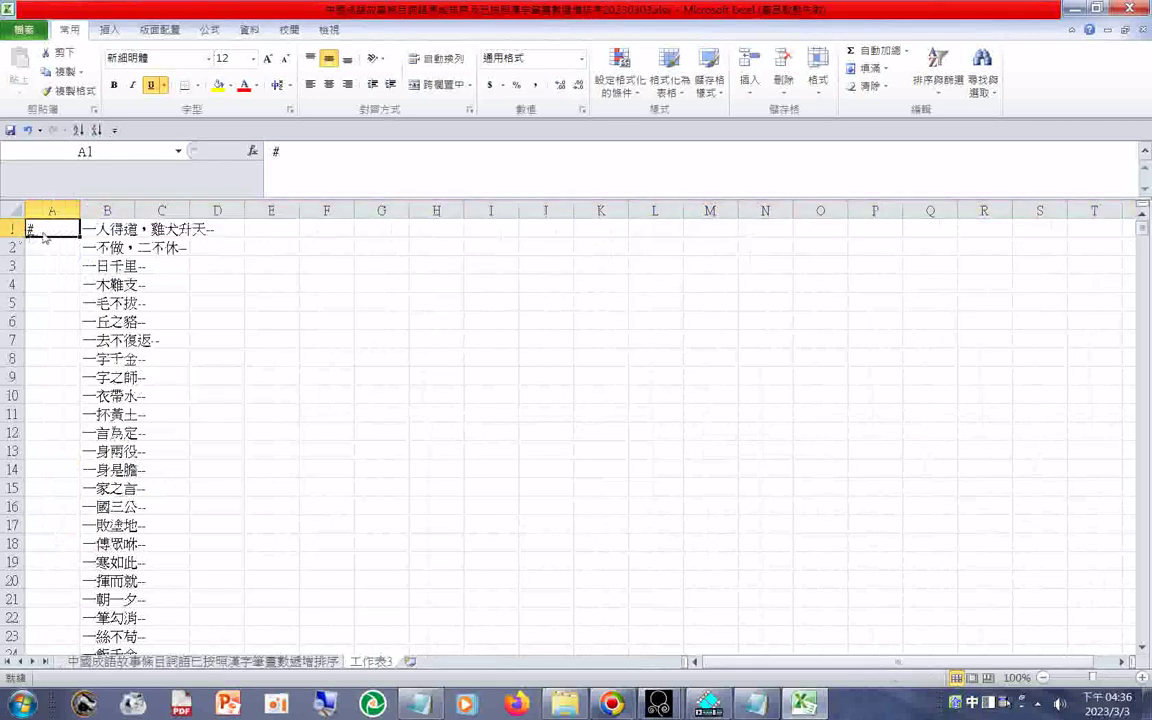
{"action": "left_click_drag", "start_coordinate": [44, 238], "coordinate": [41, 314]}
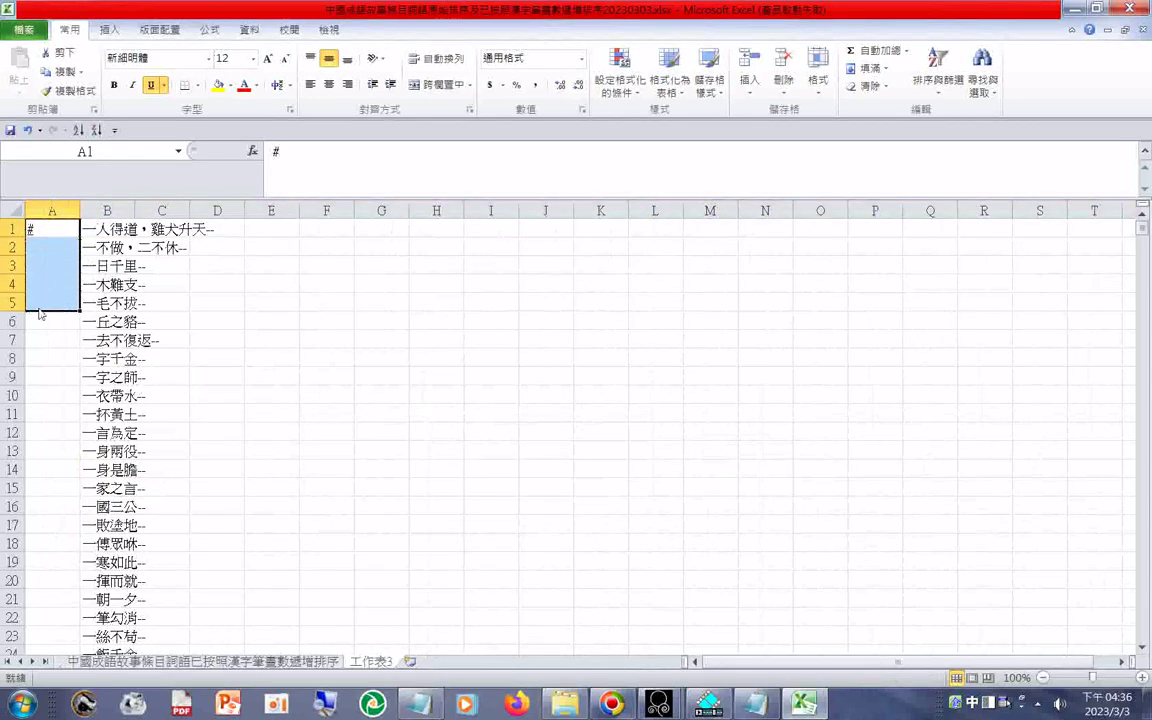
{"action": "left_click", "coordinate": [40, 243]}
Copy the # entry in cell A1
{"action": "left_click", "coordinate": [42, 236]}
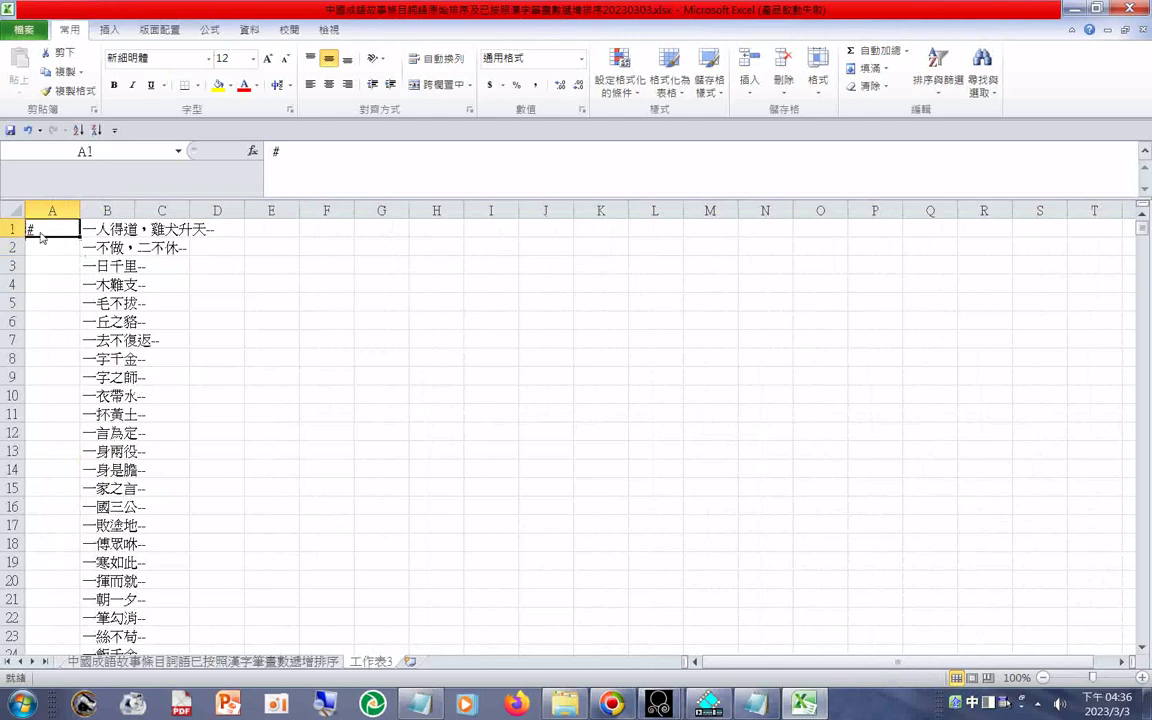
{"action": "right_click", "coordinate": [42, 236]}
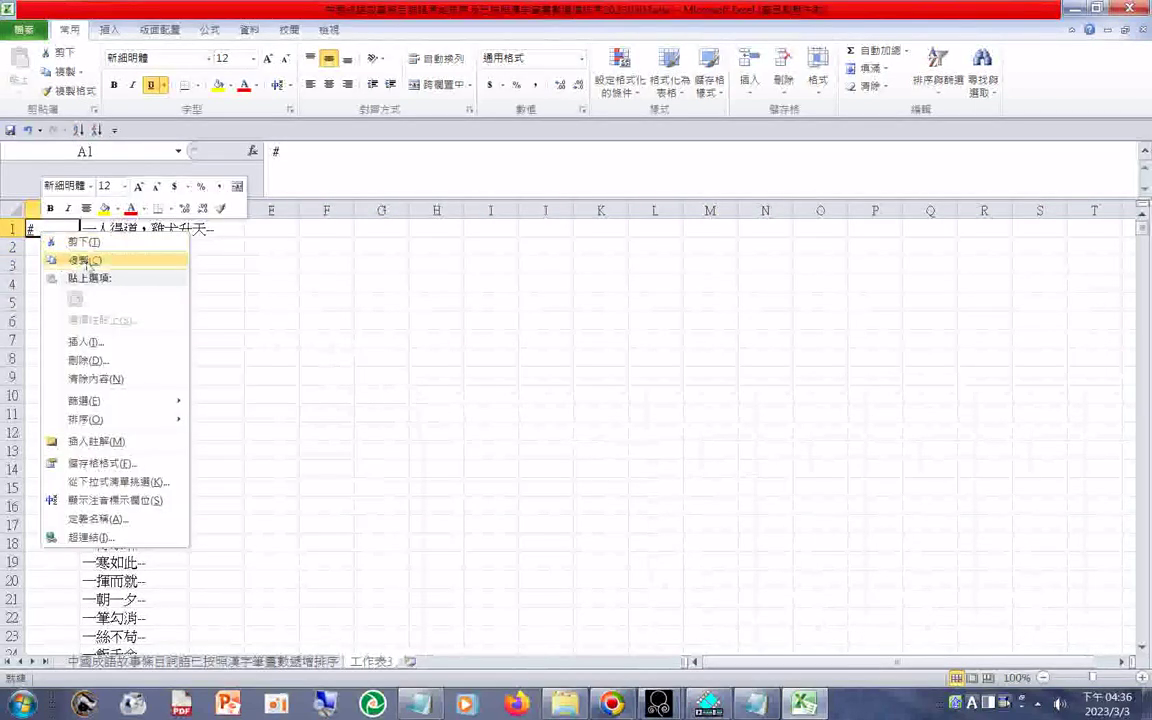
{"action": "left_click", "coordinate": [90, 262]}
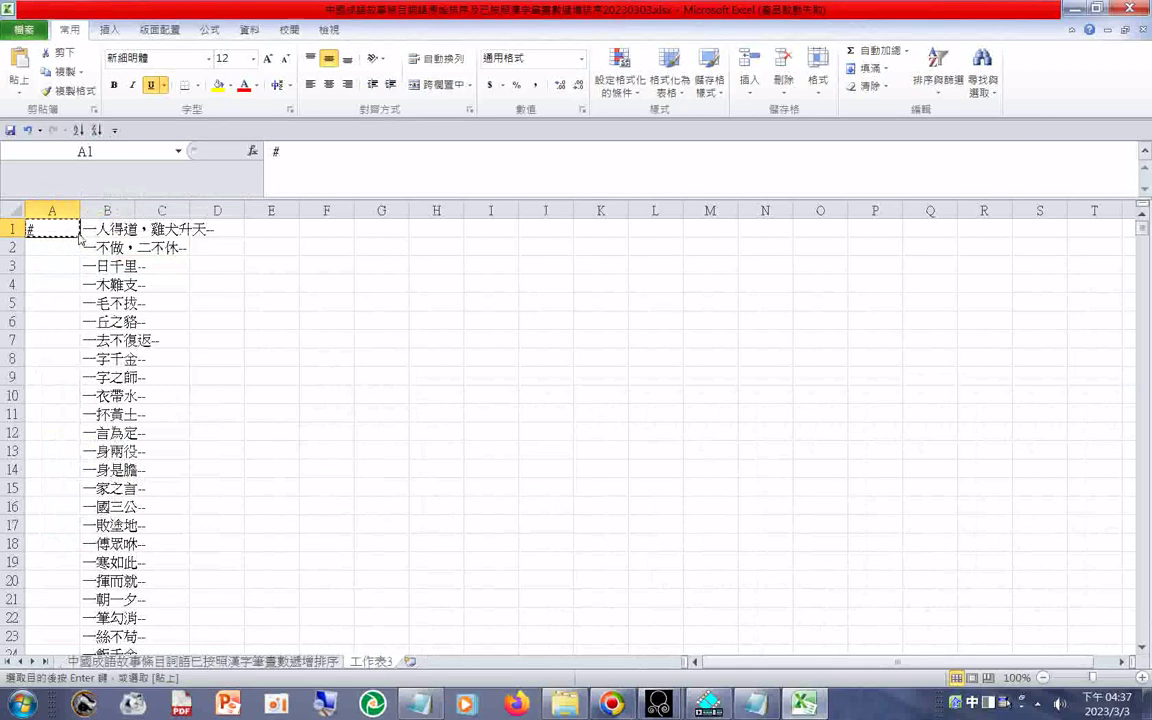
Paste the copied # into column A from row 1 down to row 1001 using Paste Special with all content
{"action": "left_click_drag", "start_coordinate": [52, 229], "coordinate": [57, 560]}
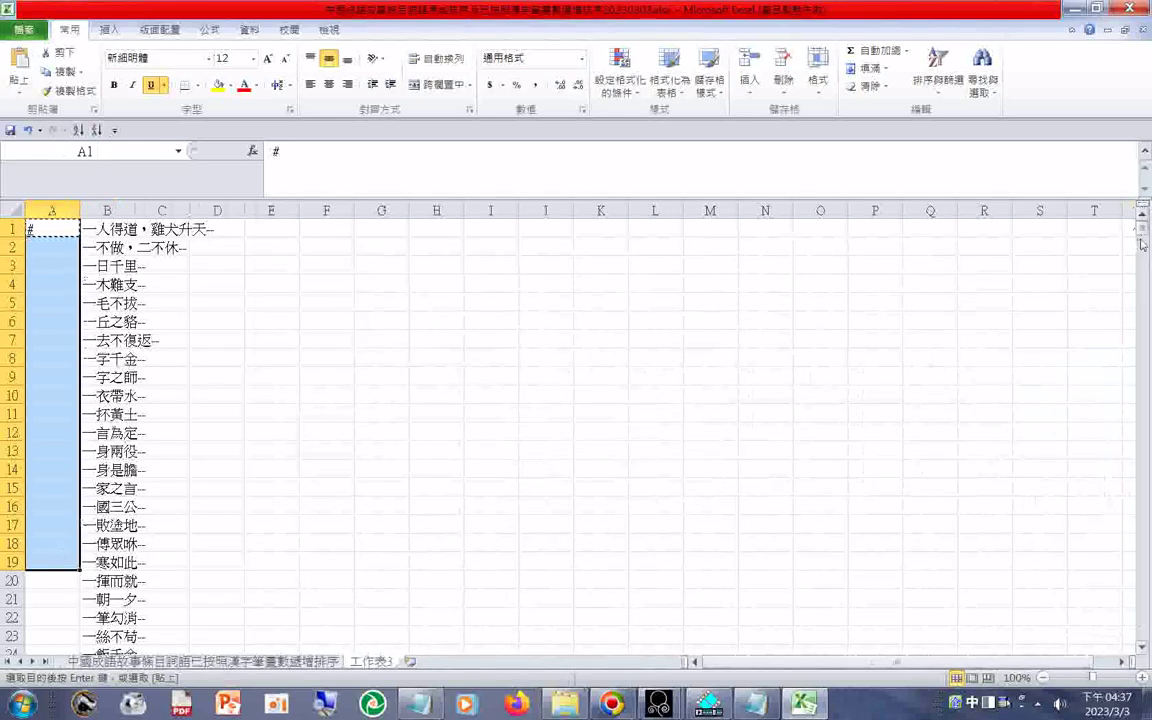
{"action": "left_click_drag", "start_coordinate": [1141, 229], "coordinate": [1141, 232]}
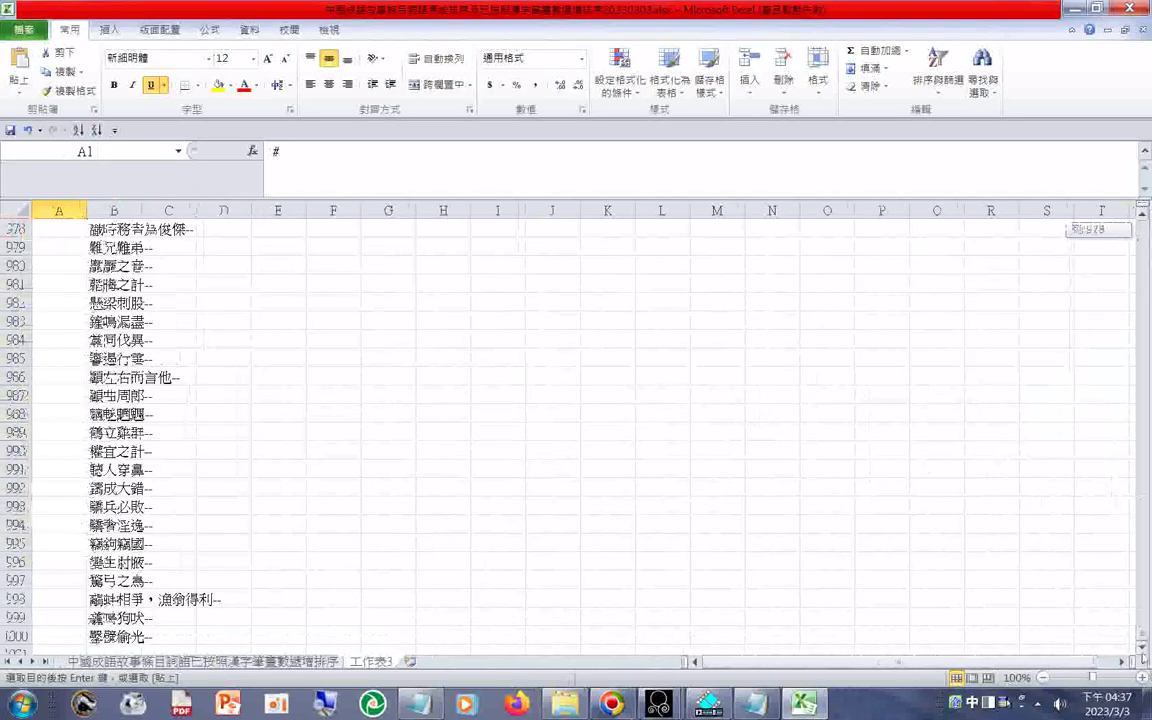
{"action": "left_click", "coordinate": [75, 650], "text": "shift"}
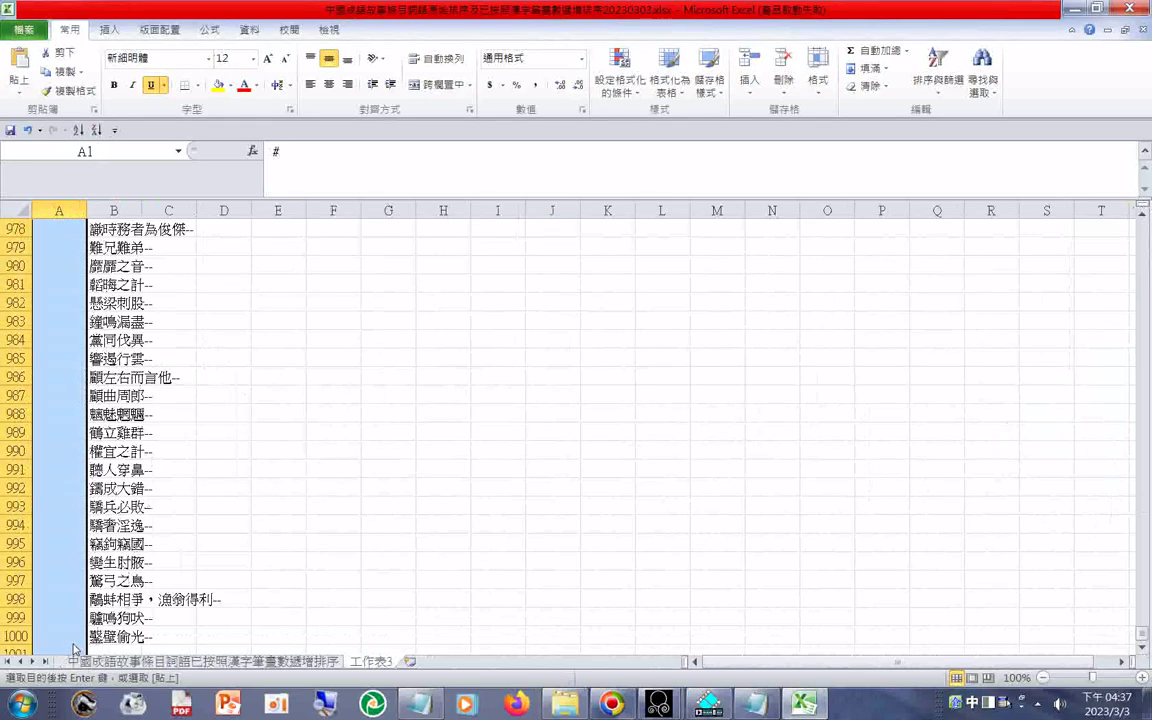
{"action": "right_click", "coordinate": [75, 648]}
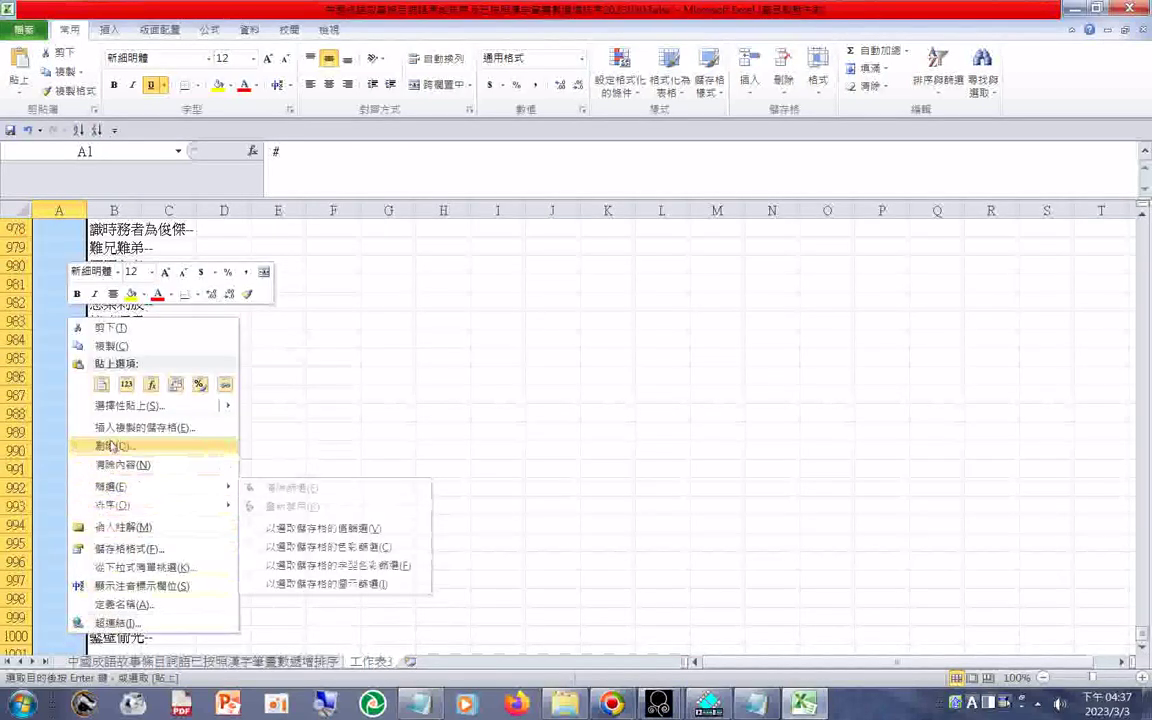
{"action": "left_click", "coordinate": [110, 406]}
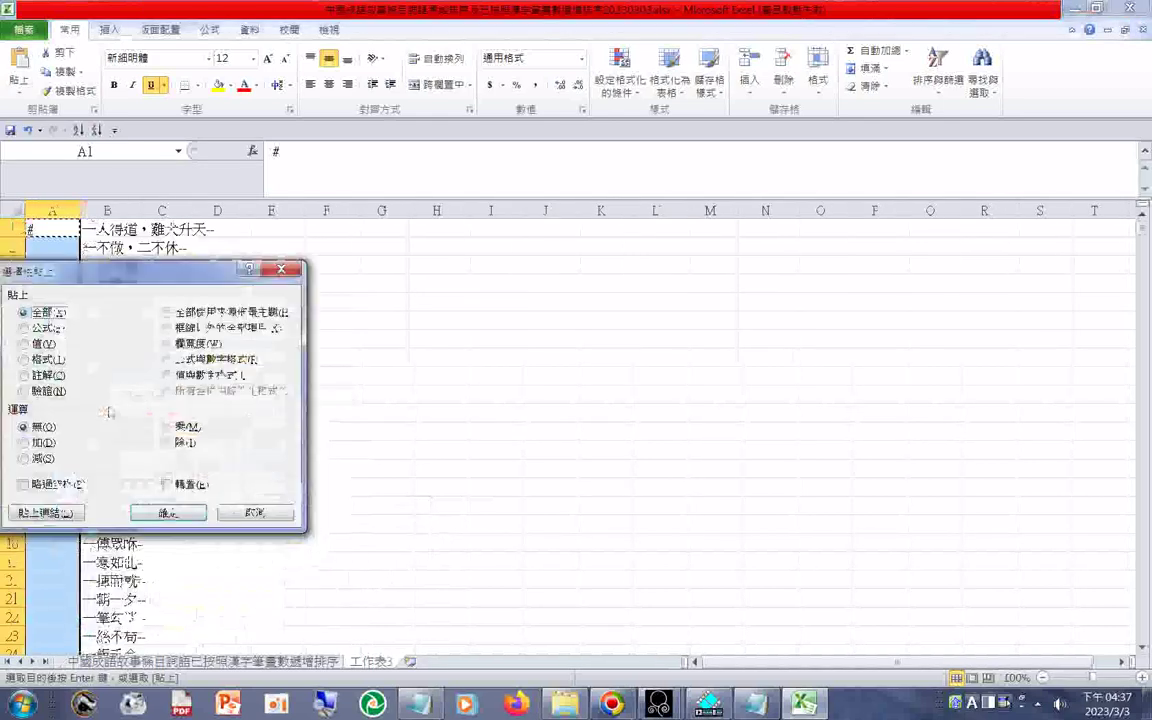
{"action": "left_click", "coordinate": [168, 512]}
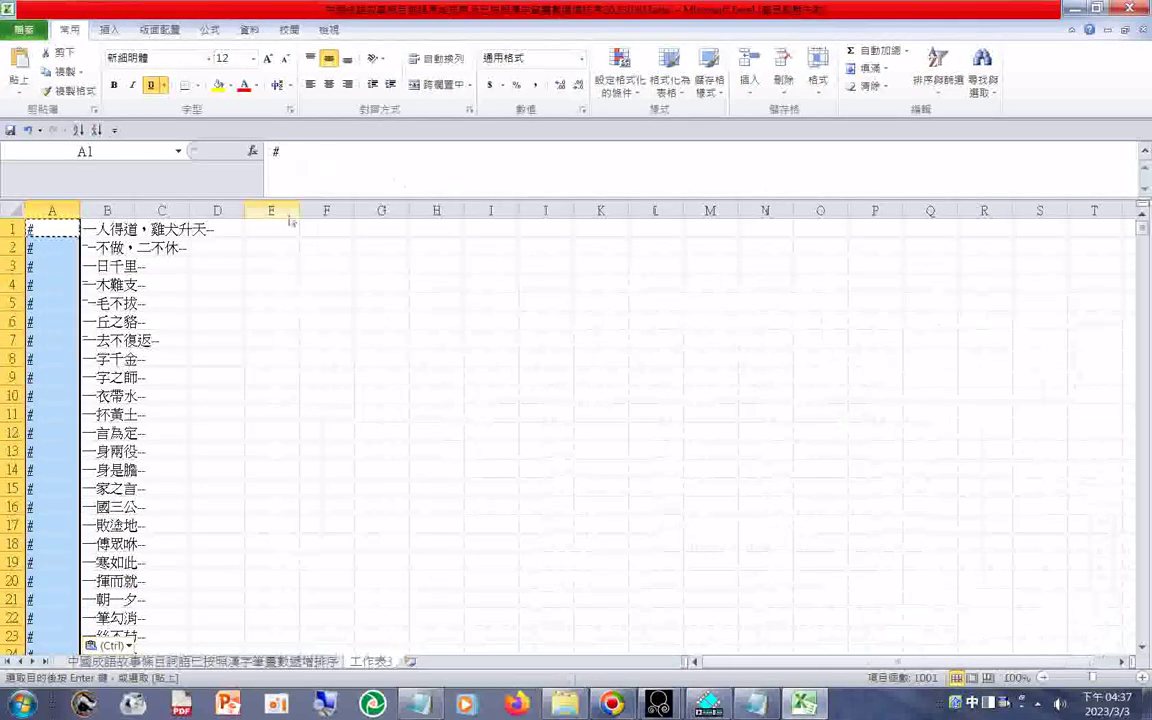
Select the whole contents of 工作表3, covering the # column and the idioms, and copy them
{"action": "left_click", "coordinate": [92, 211]}
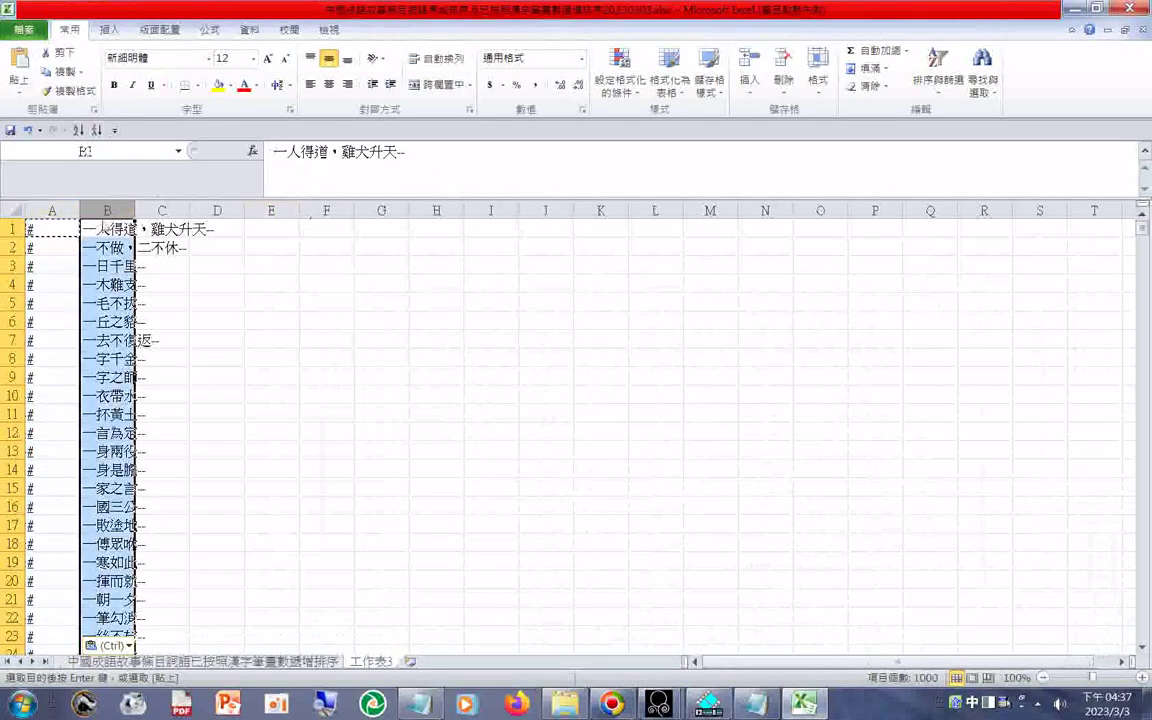
{"action": "key", "text": "ctrl+shift+Right"}
{"action": "right_click", "coordinate": [100, 211]}
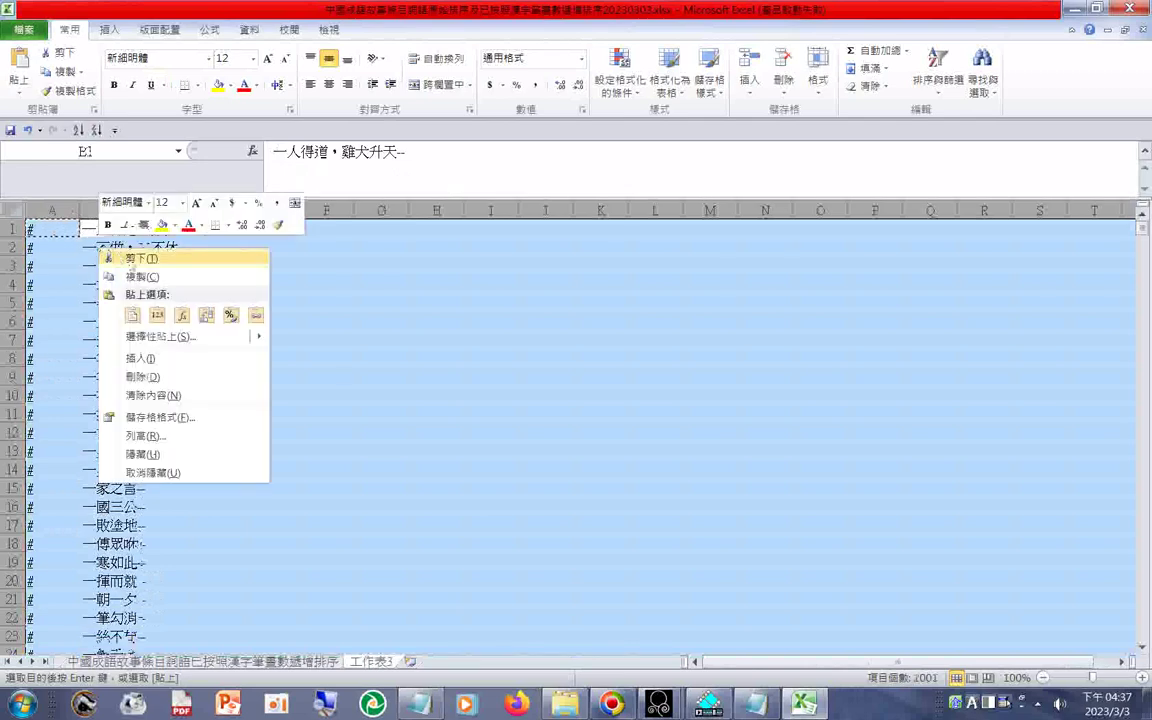
{"action": "left_click", "coordinate": [138, 277]}
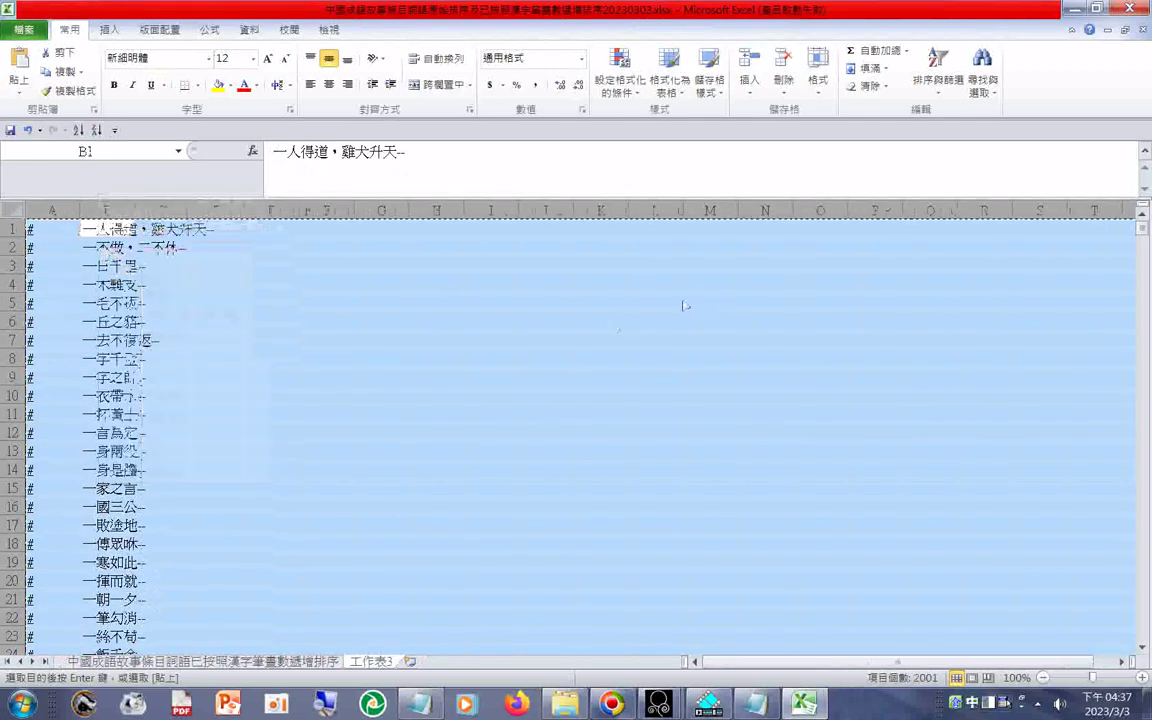
Open a new Notepad document and paste the copied # and idiom columns into it
{"action": "left_click", "coordinate": [35, 705]}
{"action": "left_click", "coordinate": [60, 126]}
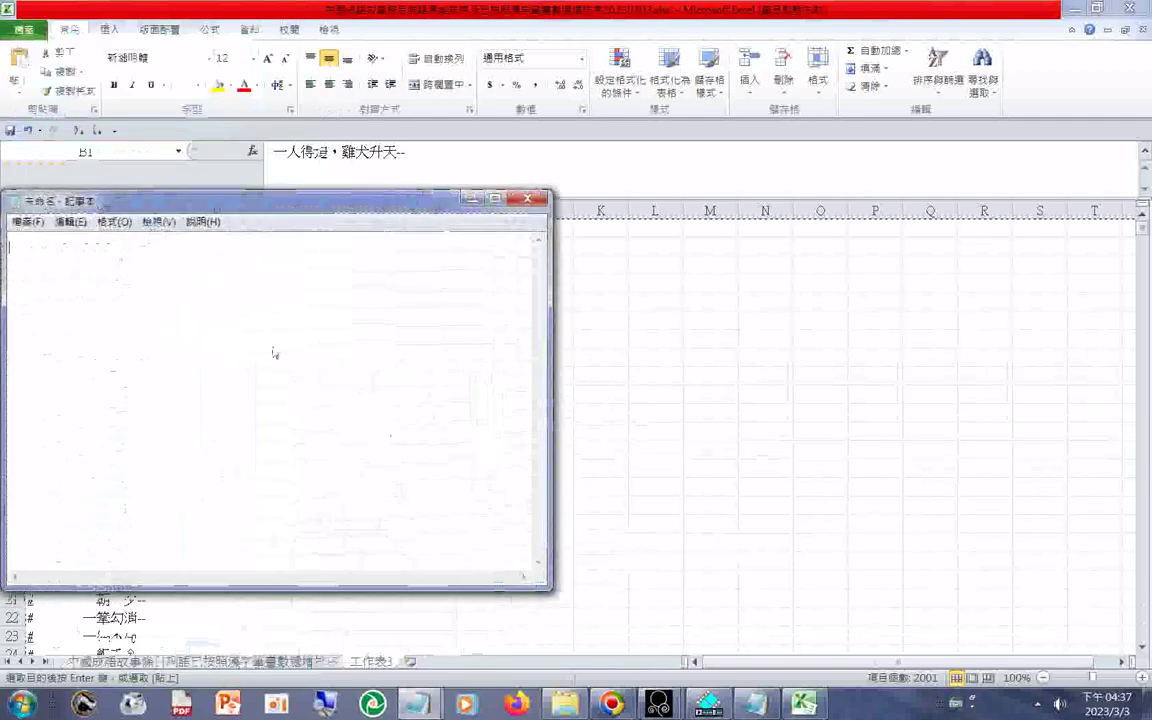
{"action": "right_click", "coordinate": [275, 353]}
{"action": "left_click", "coordinate": [303, 391]}
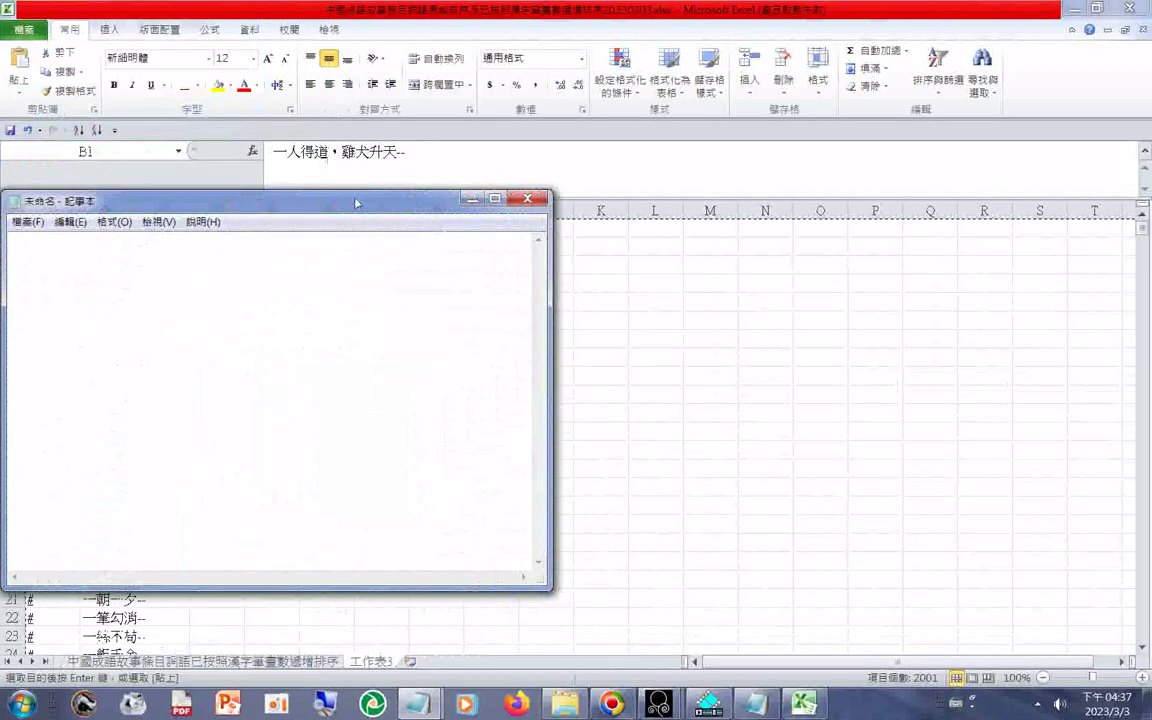
{"action": "left_click_drag", "start_coordinate": [397, 211], "coordinate": [663, 244]}
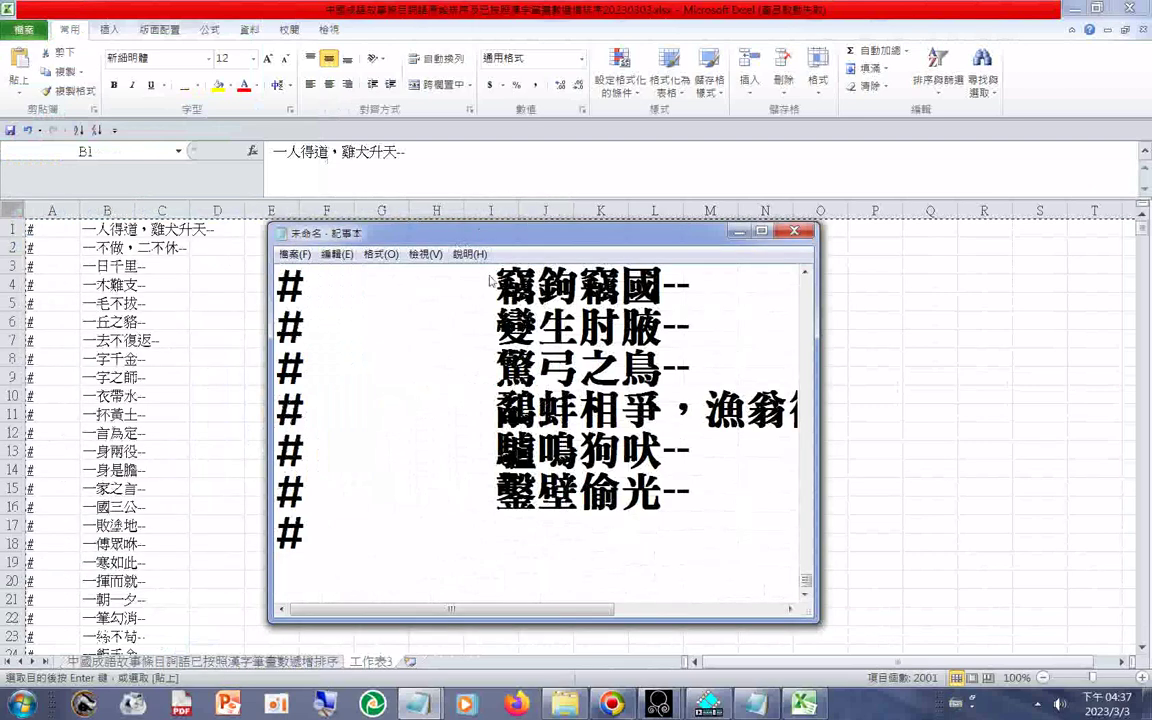
{"action": "key", "text": "ctrl+a"}
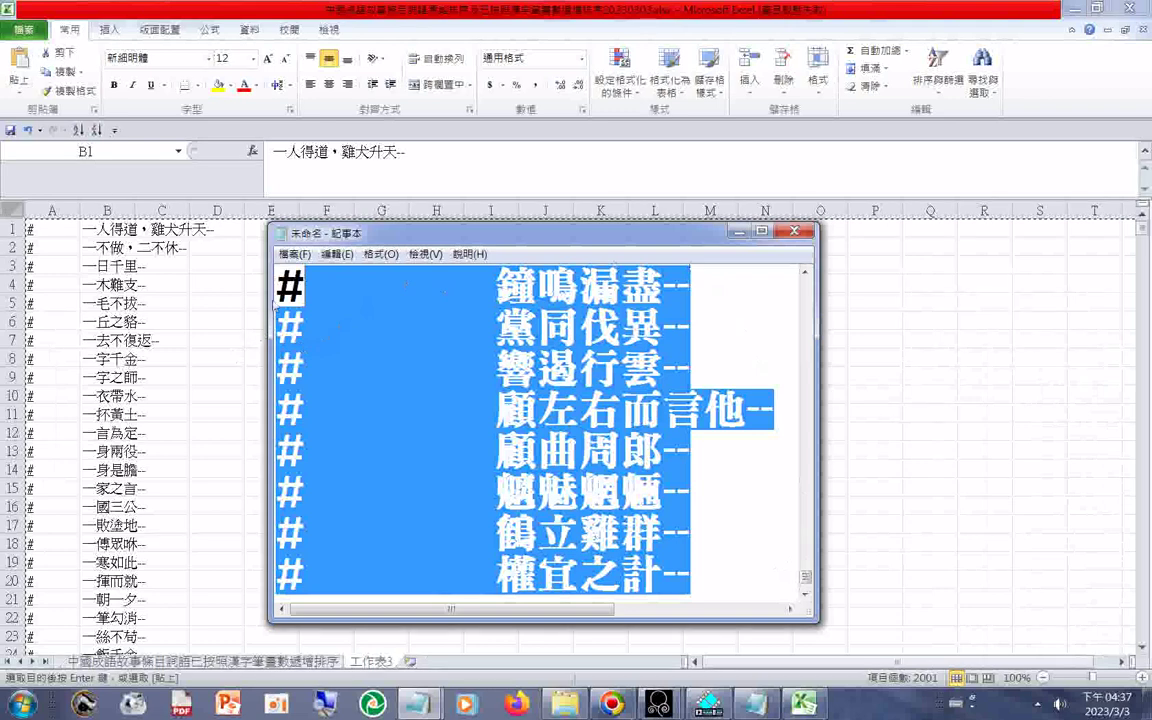
Copy the blank tab gap between # and the idiom 鐘鳴漏盡 in the text
{"action": "left_click_drag", "start_coordinate": [298, 297], "coordinate": [461, 303]}
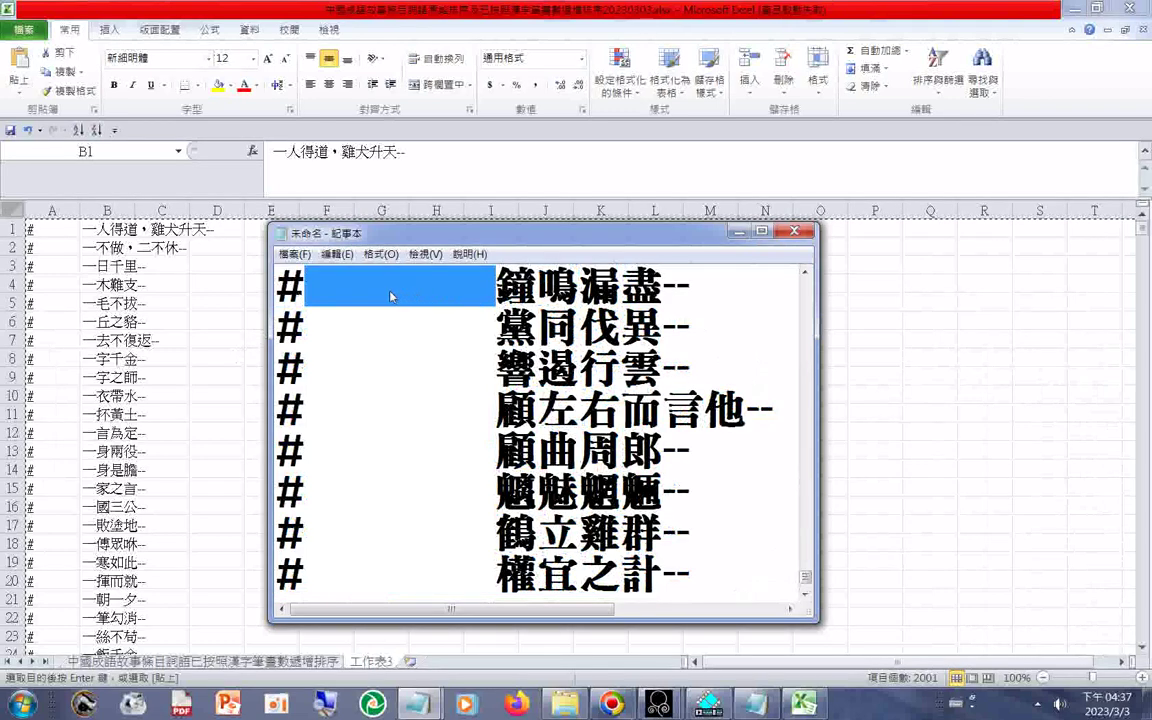
{"action": "left_click", "coordinate": [281, 292]}
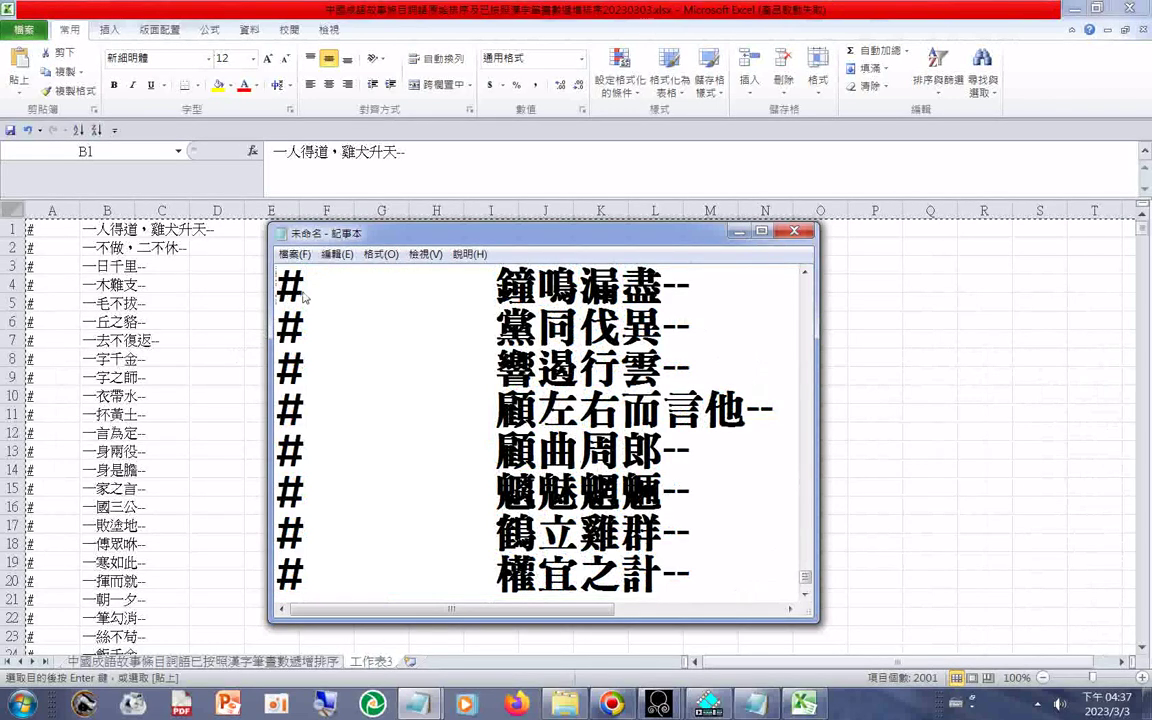
{"action": "left_click_drag", "start_coordinate": [303, 297], "coordinate": [446, 296]}
{"action": "right_click", "coordinate": [414, 287]}
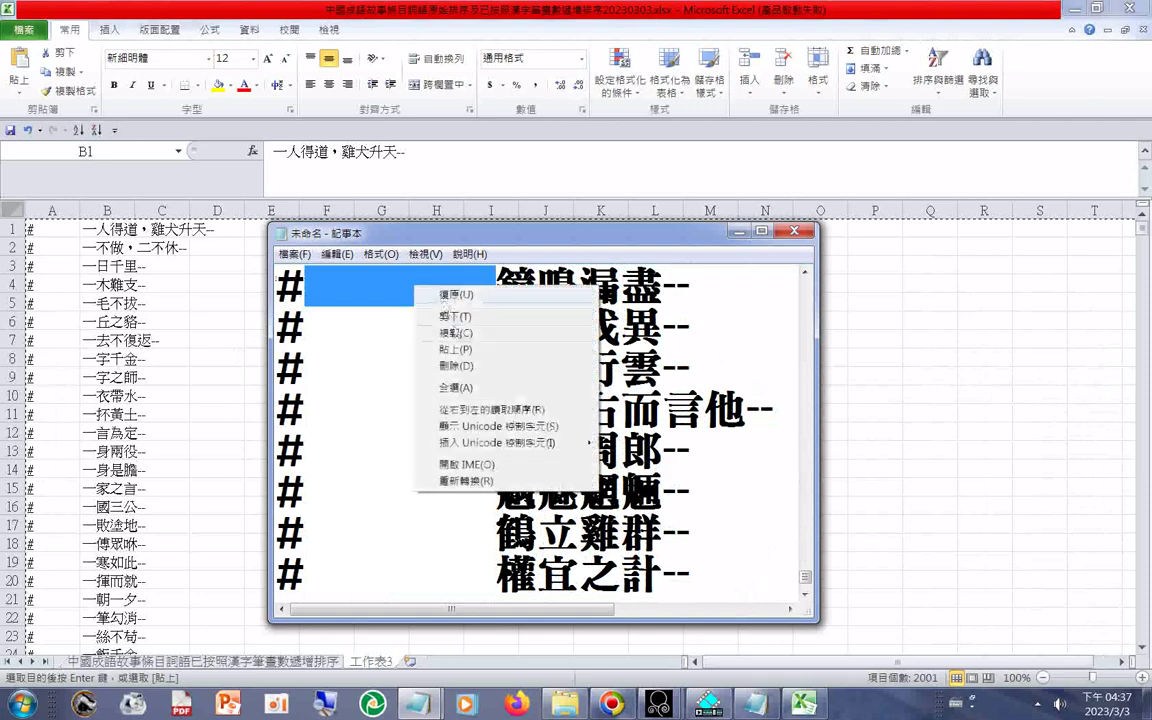
{"action": "left_click", "coordinate": [455, 333]}
Replace every occurrence of the copied tab gap with nothing throughout the text
{"action": "left_click", "coordinate": [336, 254]}
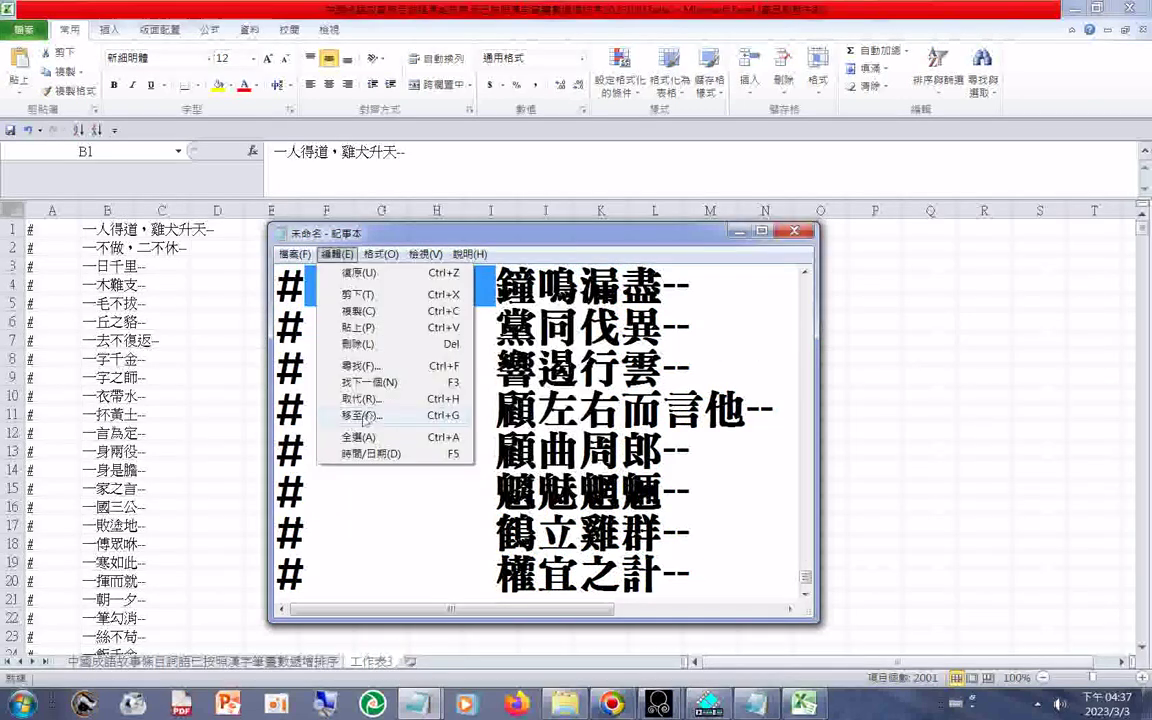
{"action": "left_click", "coordinate": [360, 399]}
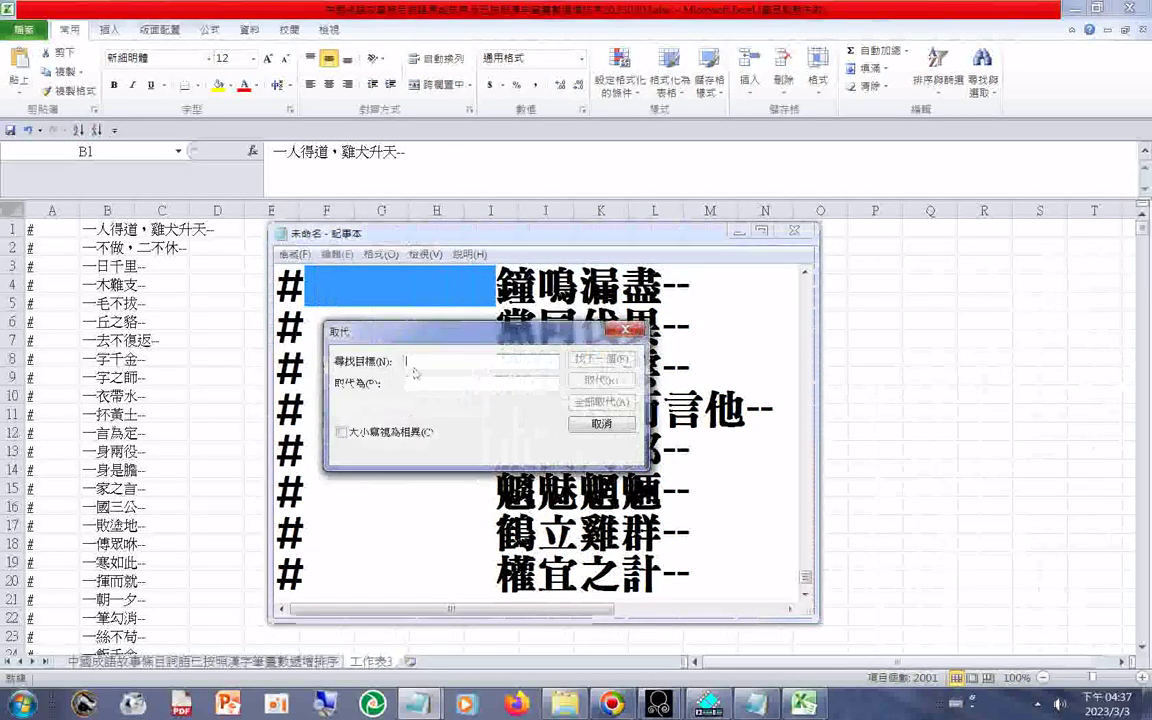
{"action": "right_click", "coordinate": [440, 360]}
{"action": "left_click", "coordinate": [470, 442]}
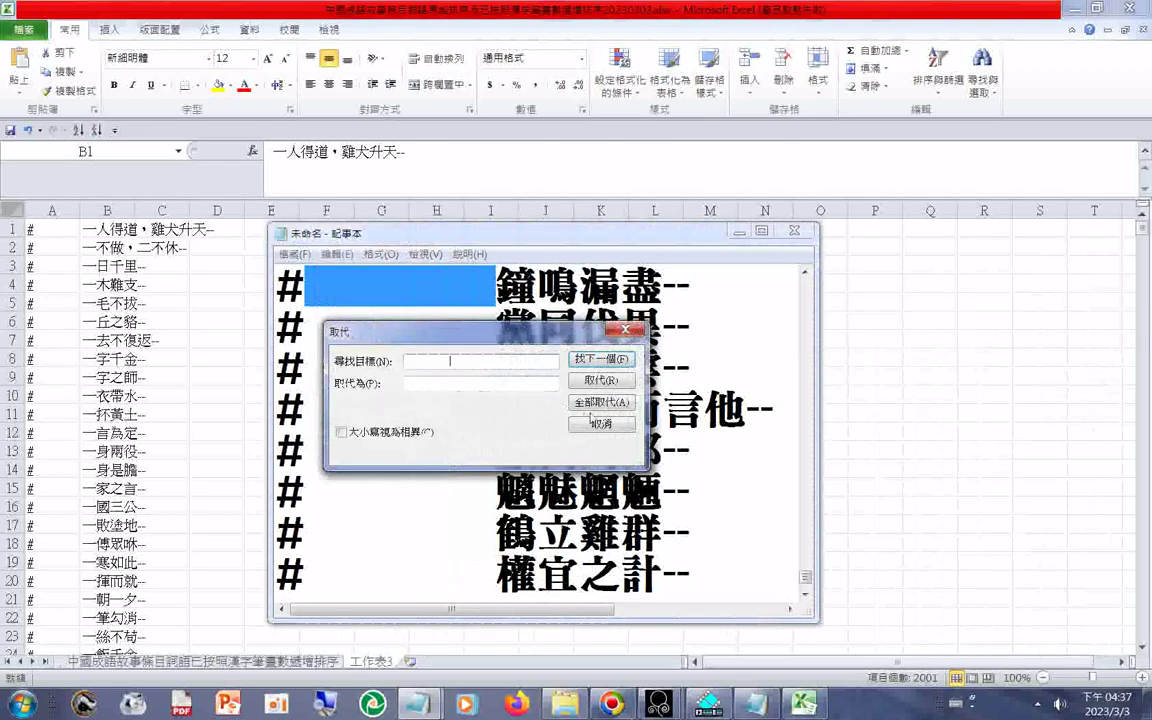
{"action": "left_click", "coordinate": [602, 403]}
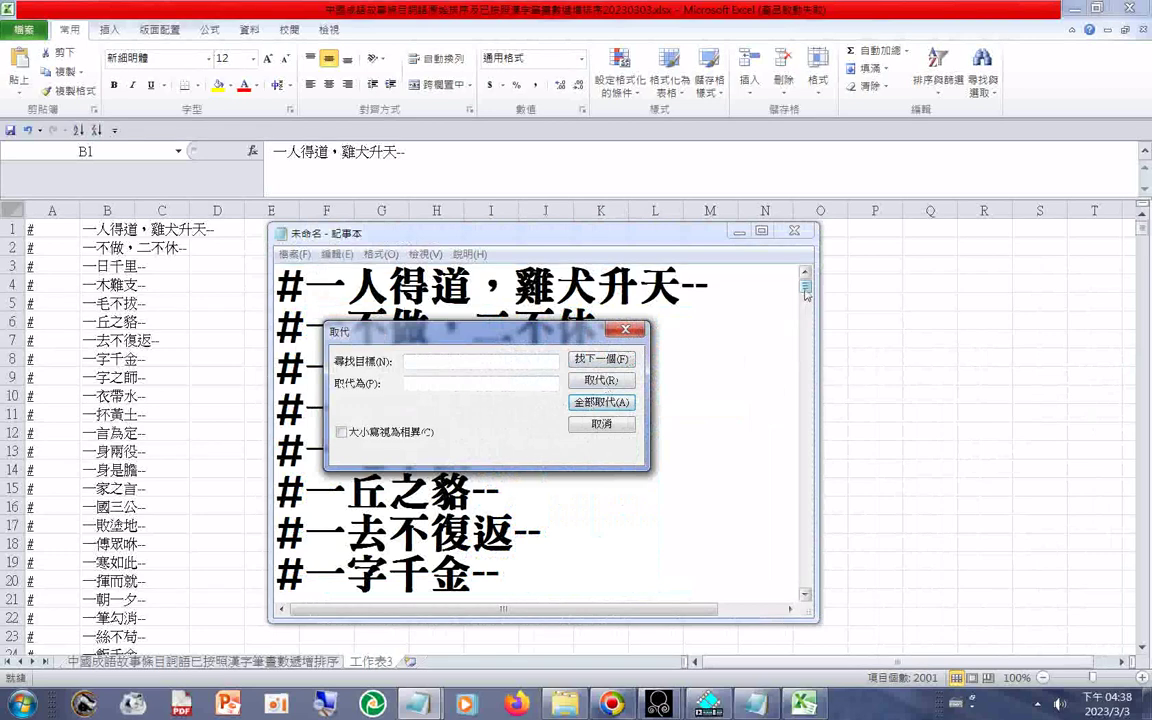
Delete the surplus # on the last line, below #鑿壁偷光--
{"action": "left_click_drag", "start_coordinate": [806, 290], "coordinate": [806, 585]}
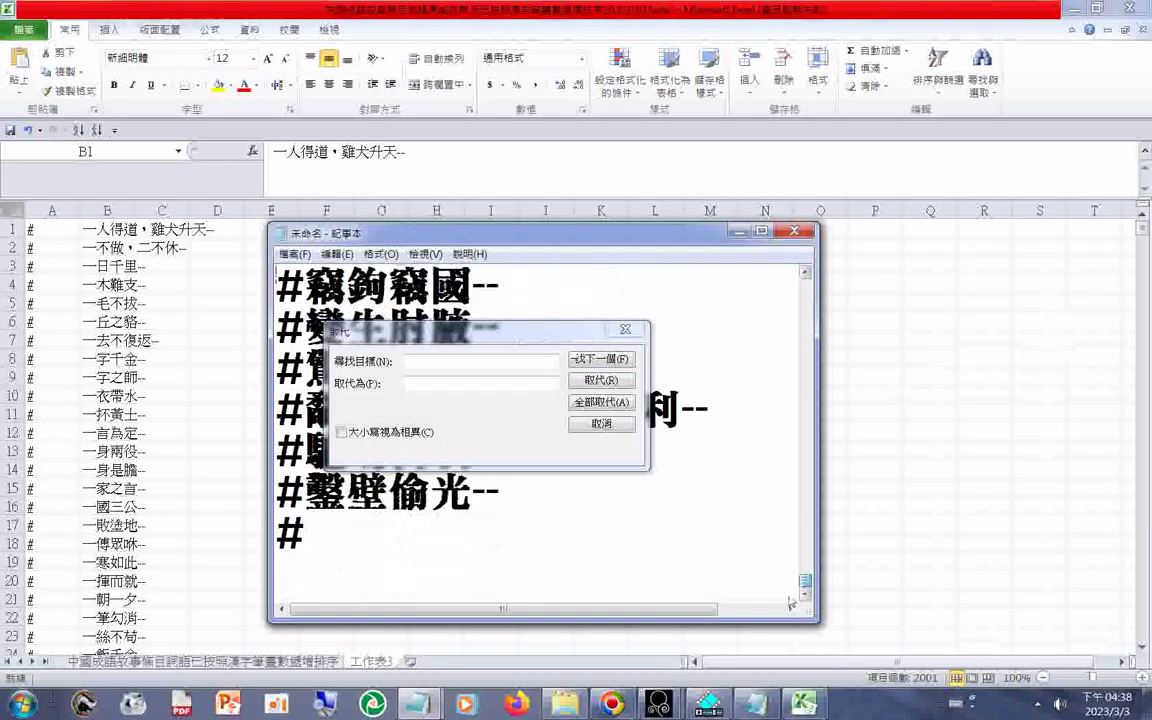
{"action": "left_click_drag", "start_coordinate": [385, 547], "coordinate": [274, 540]}
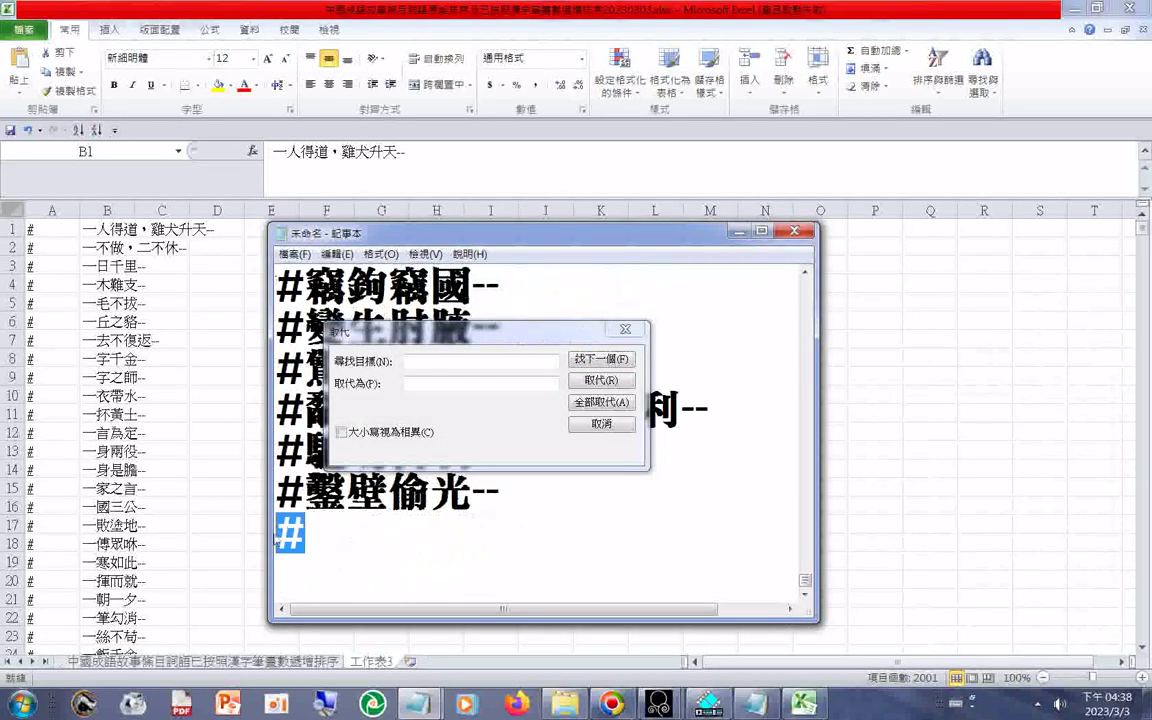
{"action": "key", "text": "Delete"}
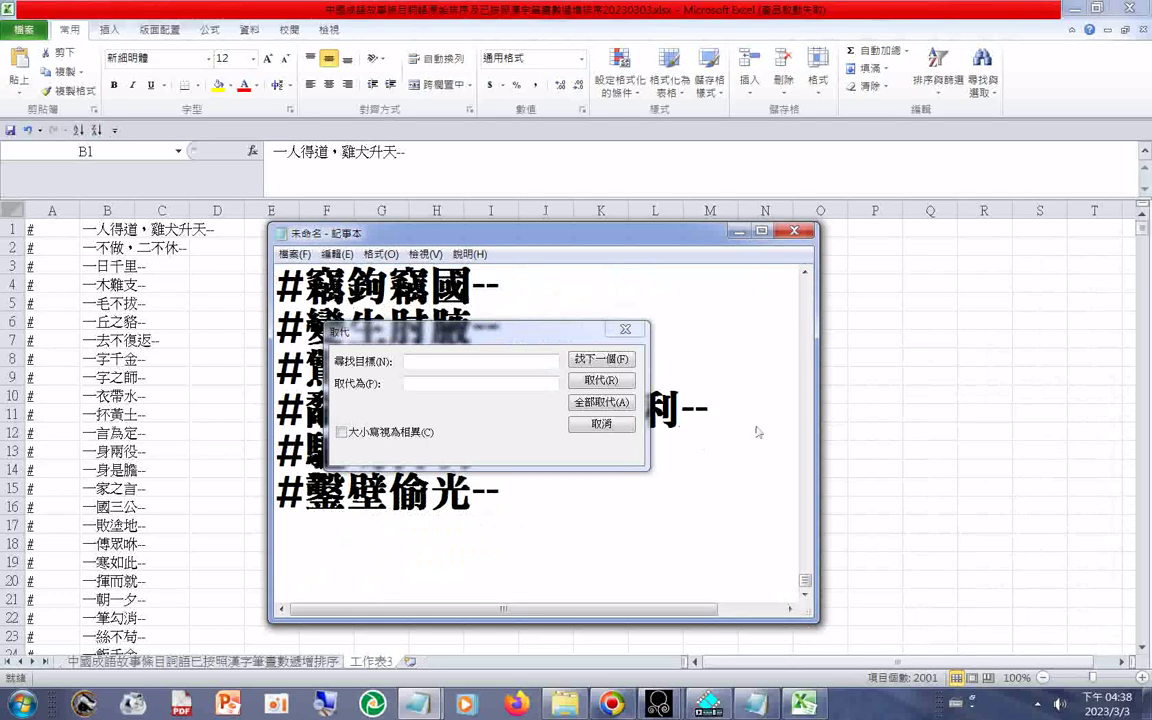
Start saving the text on drive H, reusing the existing idiom list's file name with 原始排序及 removed
{"action": "left_click", "coordinate": [806, 300]}
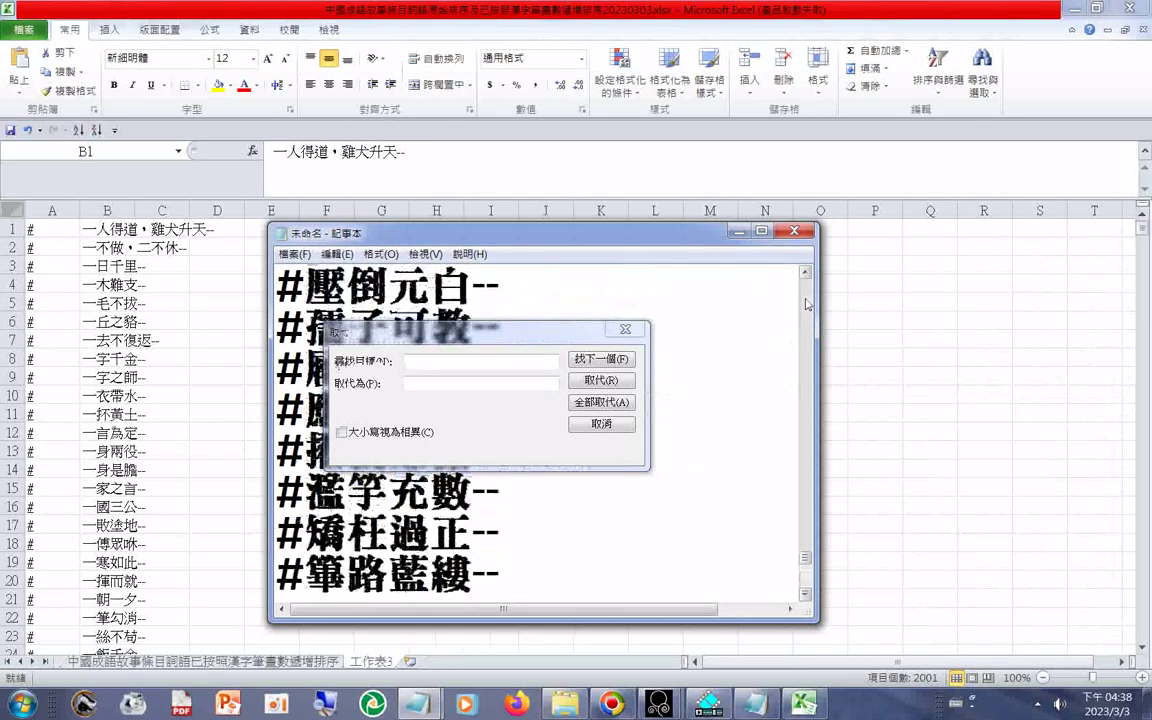
{"action": "left_click_drag", "start_coordinate": [808, 304], "coordinate": [808, 304]}
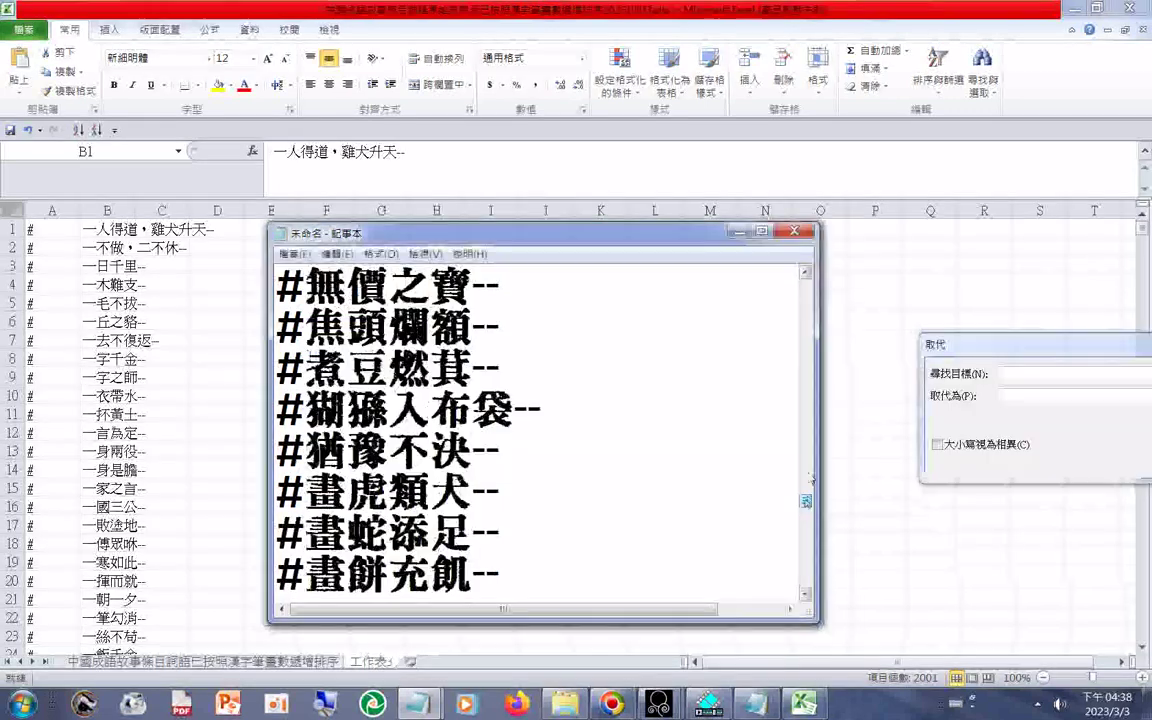
{"action": "left_click_drag", "start_coordinate": [806, 501], "coordinate": [828, 271]}
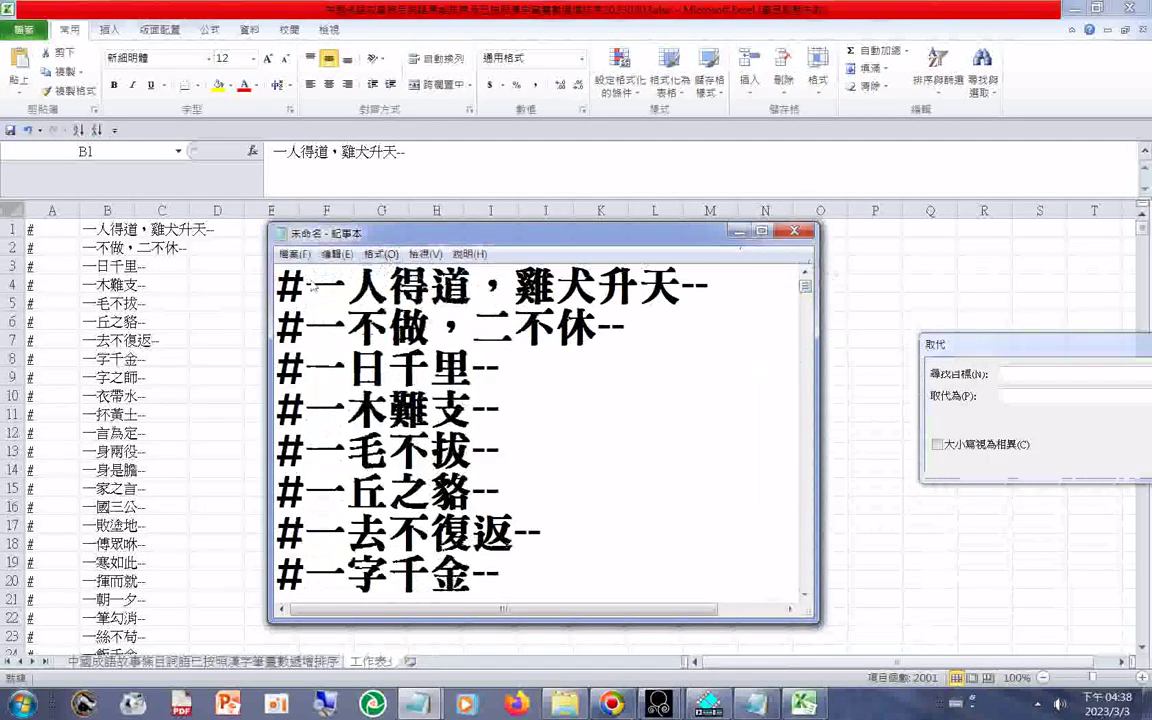
{"action": "left_click", "coordinate": [294, 254]}
{"action": "left_click", "coordinate": [295, 323]}
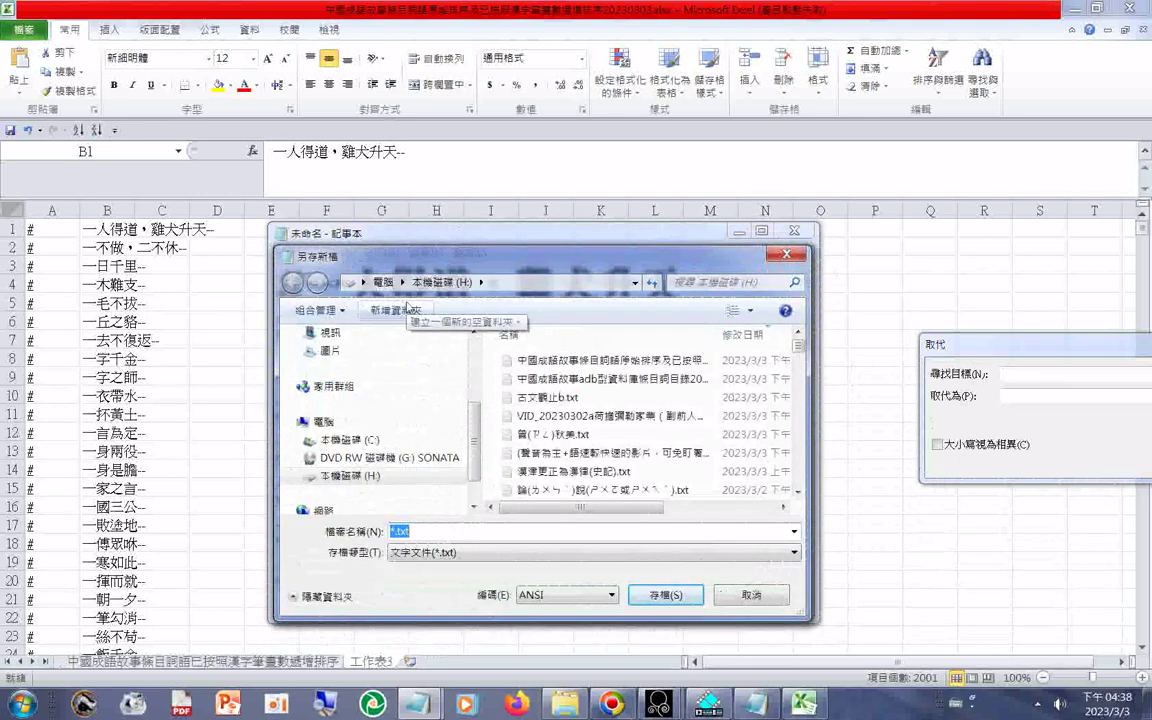
{"action": "left_click", "coordinate": [520, 359]}
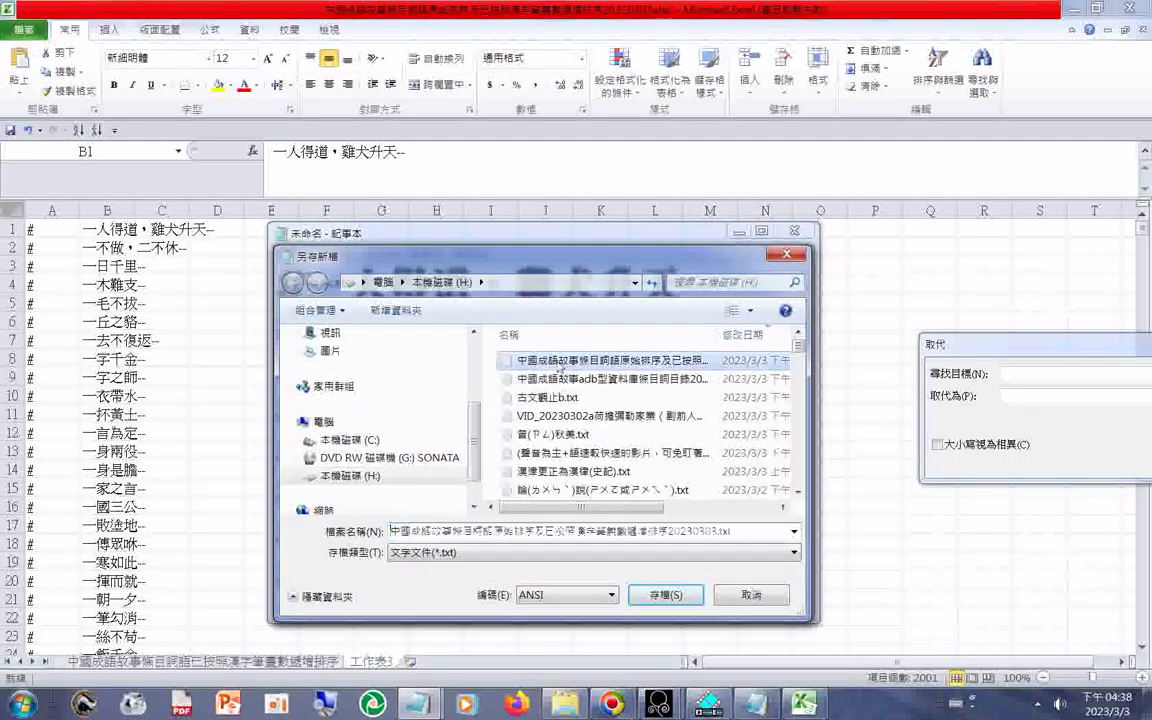
{"action": "left_click", "coordinate": [483, 532]}
{"action": "left_click", "coordinate": [483, 532]}
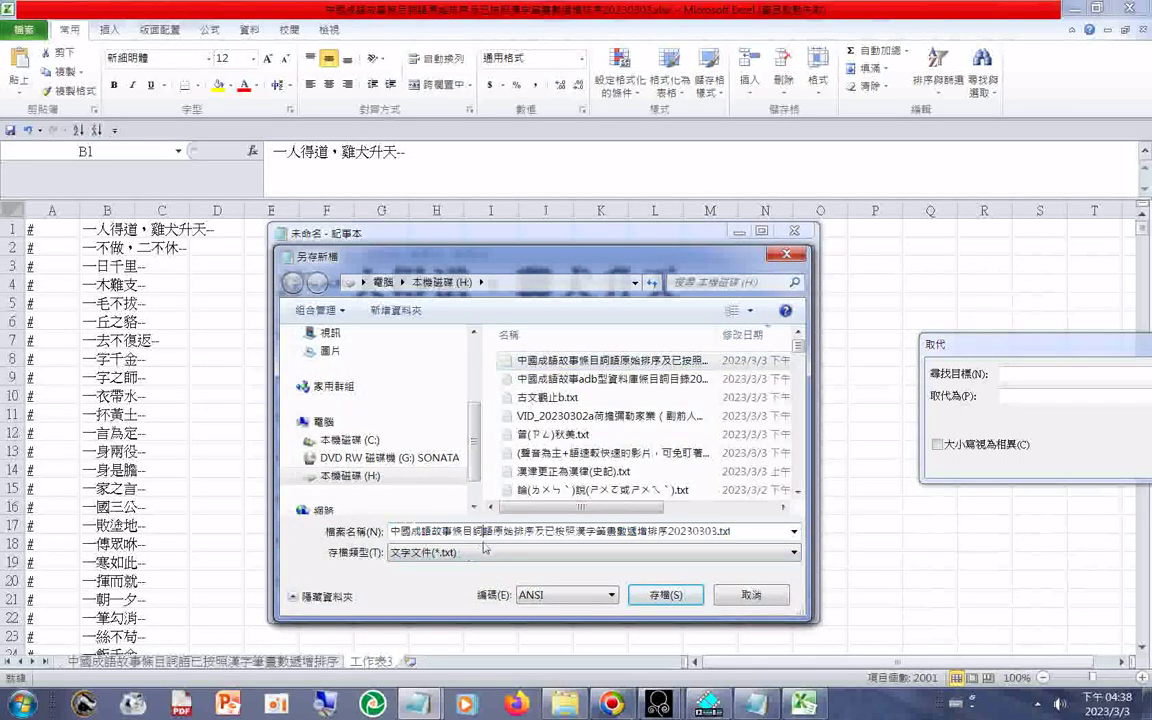
{"action": "left_click_drag", "start_coordinate": [545, 535], "coordinate": [493, 540]}
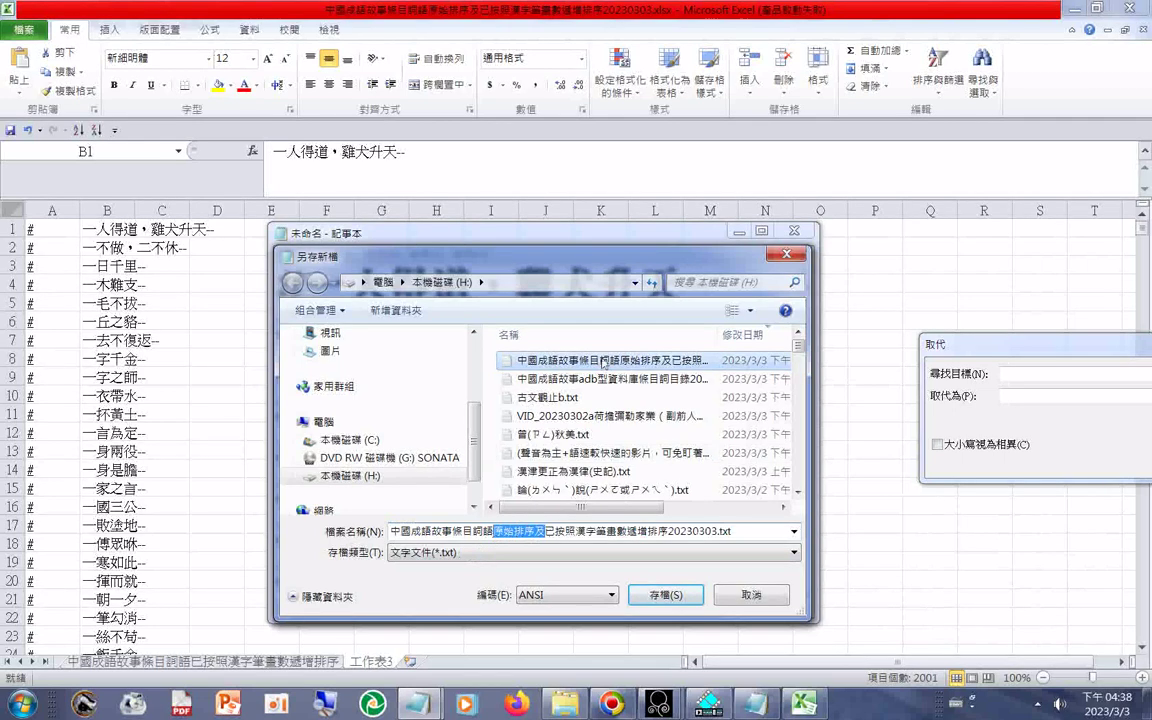
{"action": "key", "text": "BackSpace"}
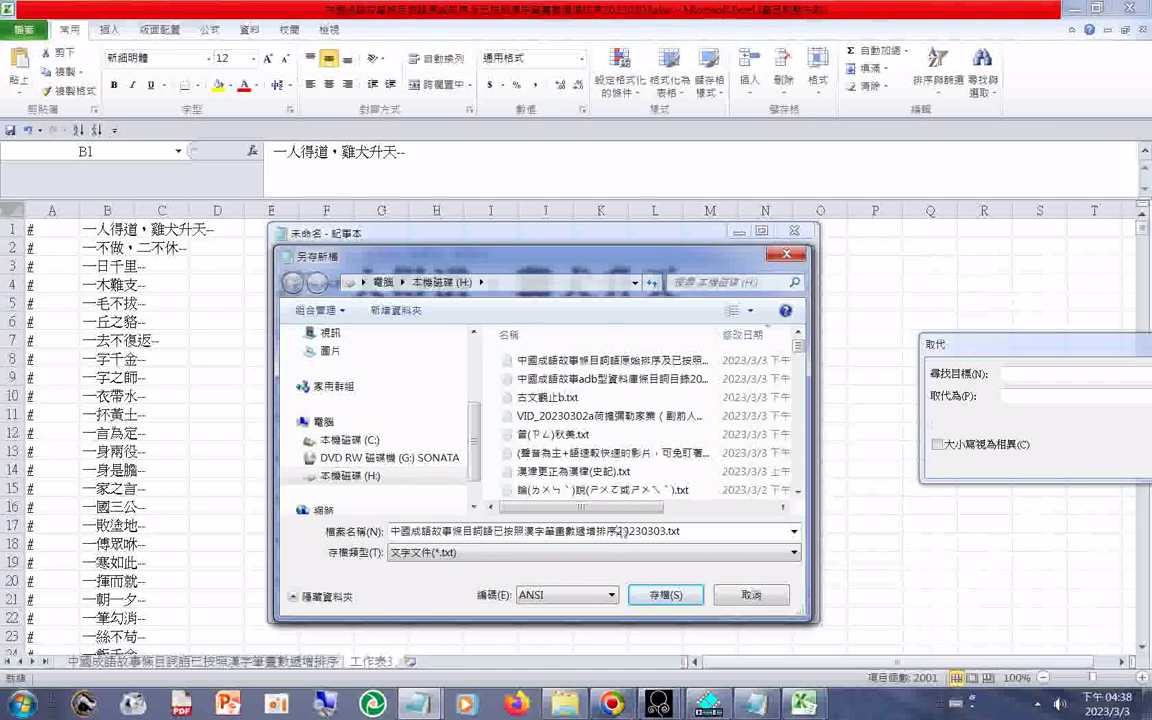
Insert 加# before 20230303 in the file name and set the text encoding to Unicode
{"action": "left_click", "coordinate": [619, 532]}
{"action": "type", "text": "#"}
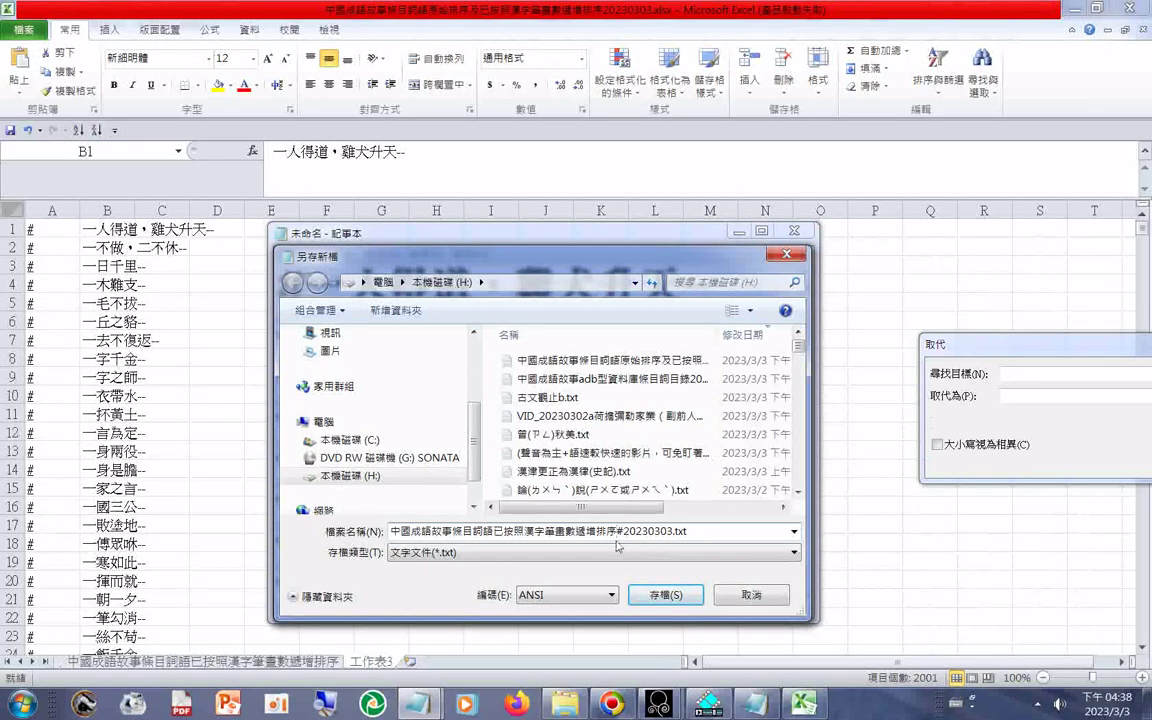
{"action": "key", "text": "ctrl+space"}
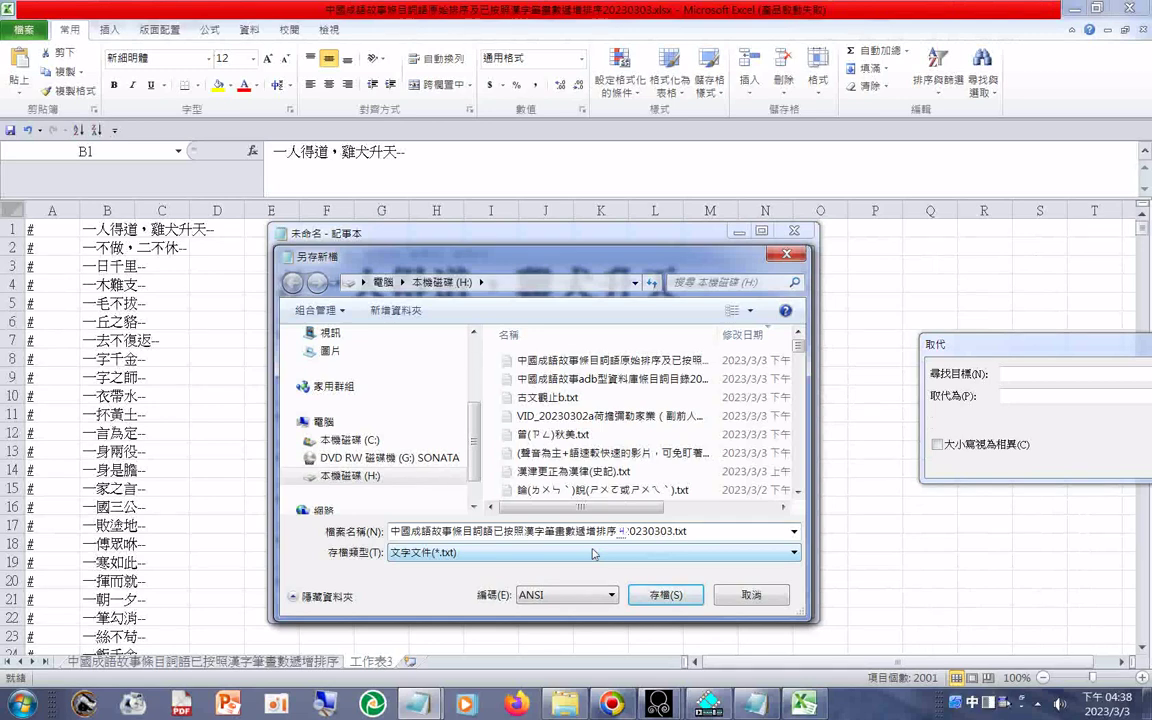
{"action": "type", "text": "ㄧㄚ"}
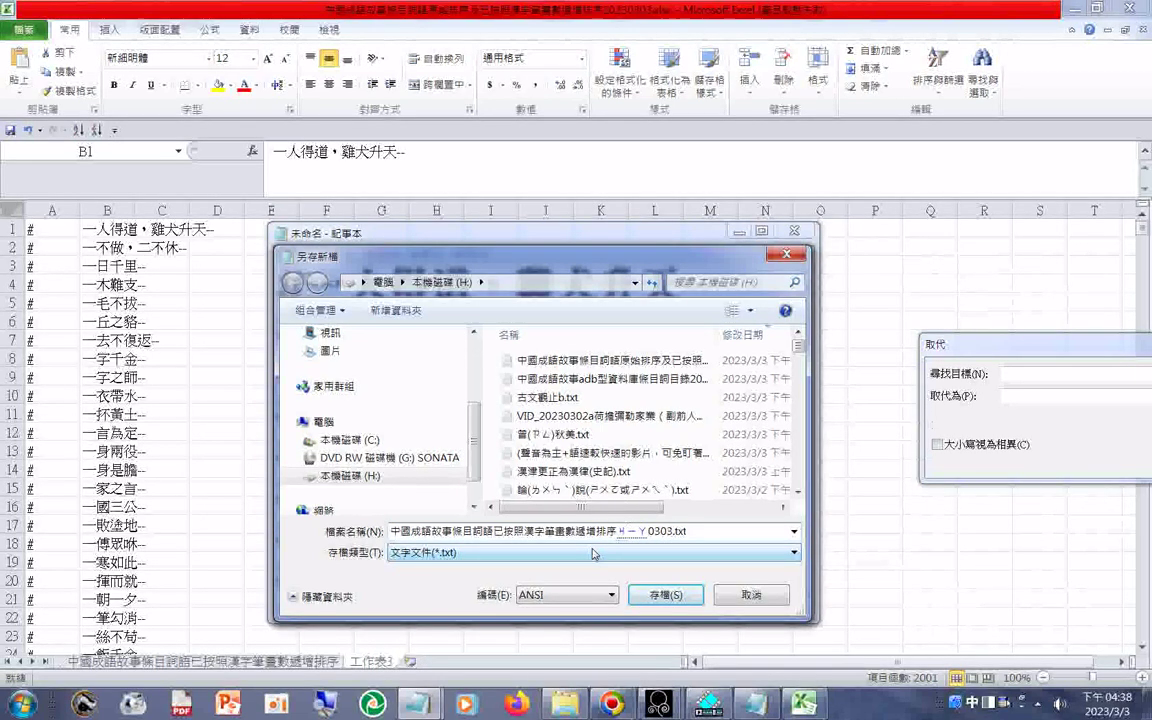
{"action": "key", "text": "space"}
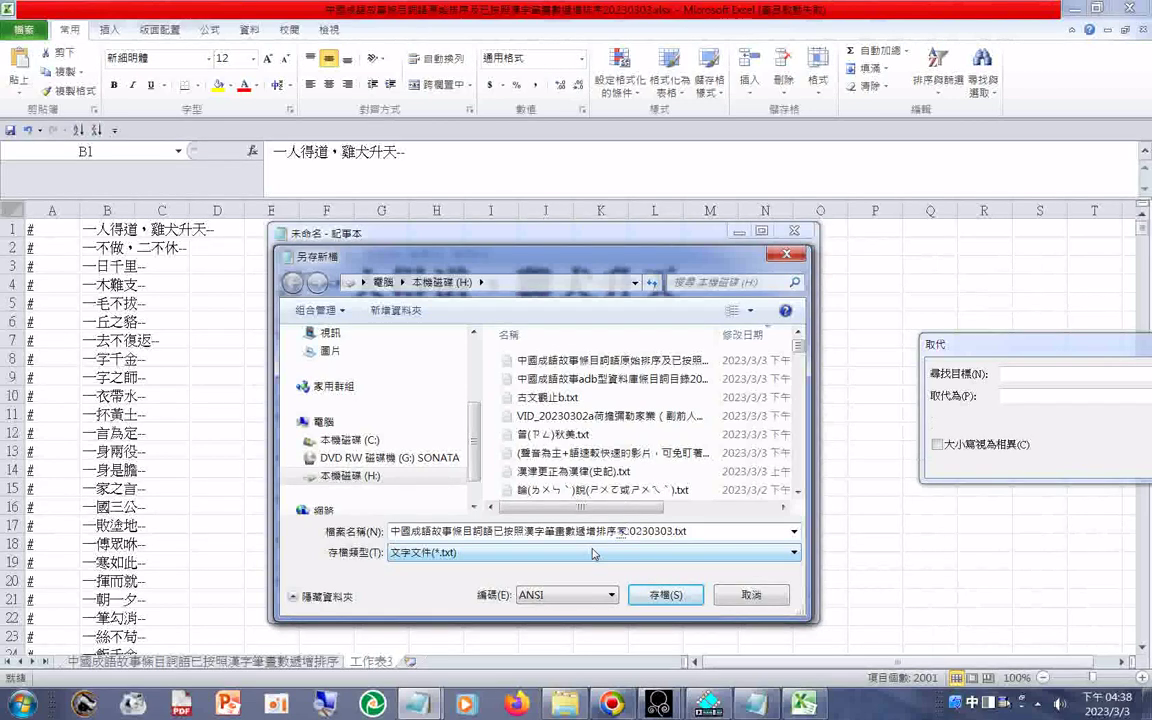
{"action": "key", "text": "Down"}
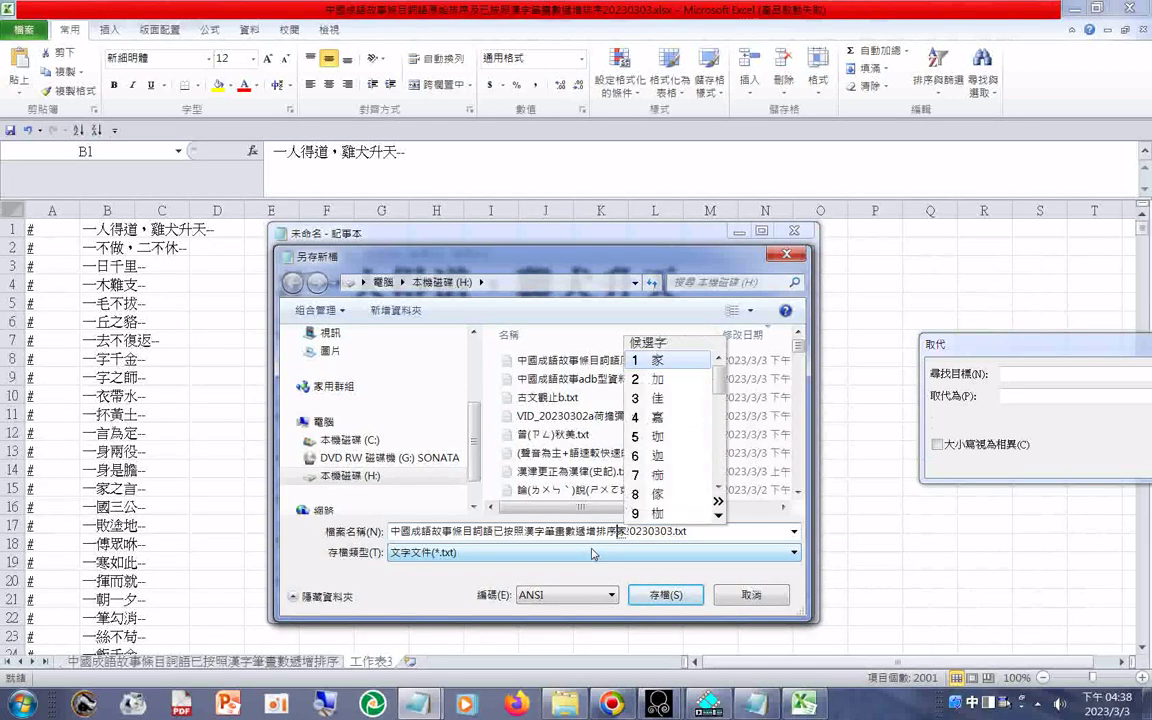
{"action": "key", "text": "2"}
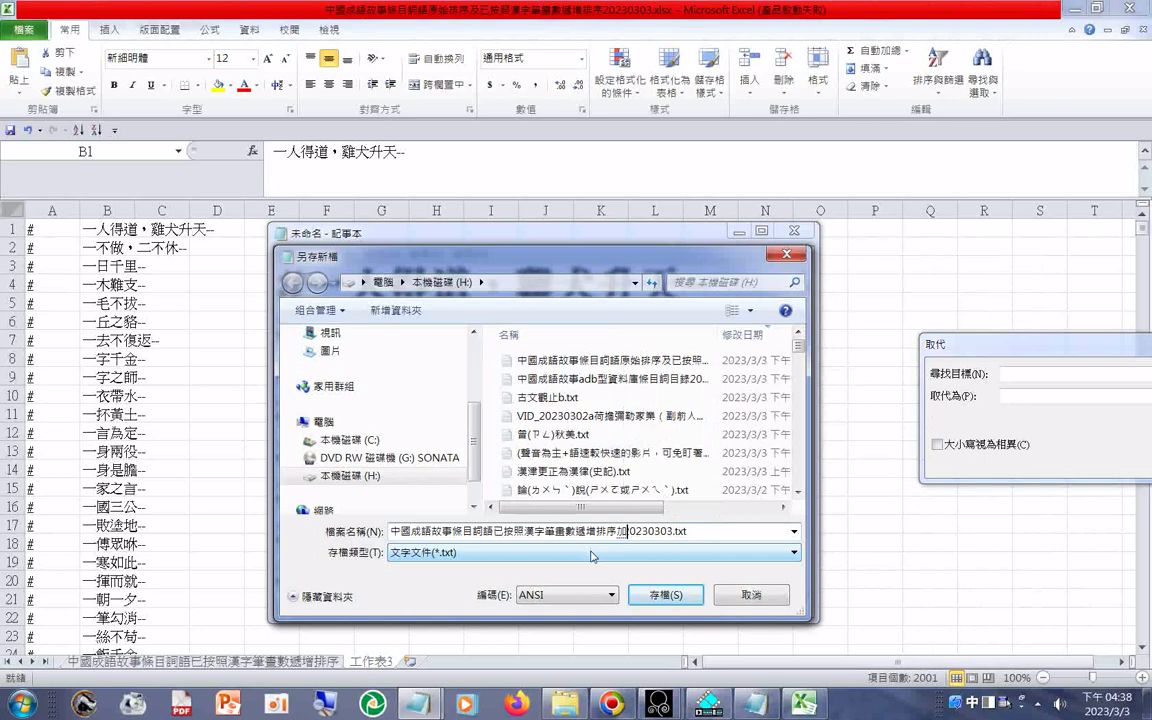
{"action": "type", "text": "#"}
{"action": "left_click", "coordinate": [566, 594]}
{"action": "left_click", "coordinate": [530, 620]}
Add 備用於 between 加# and the date 20230303 in the file name
{"action": "left_click", "coordinate": [636, 532]}
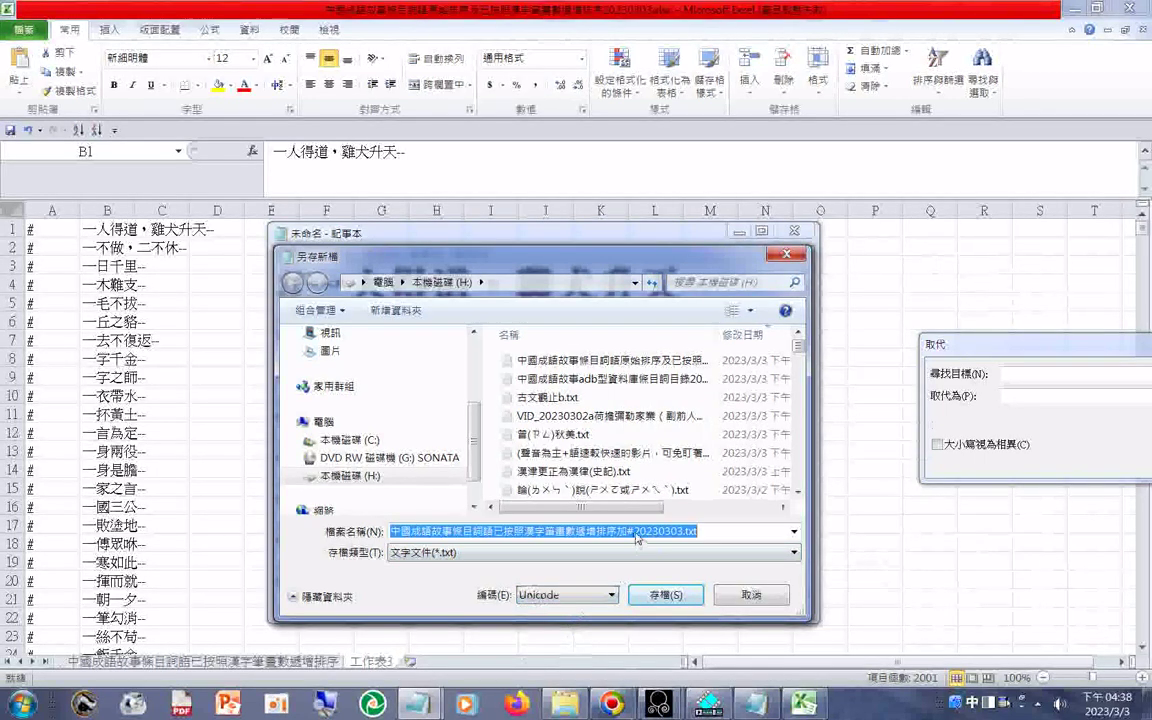
{"action": "left_click", "coordinate": [636, 532]}
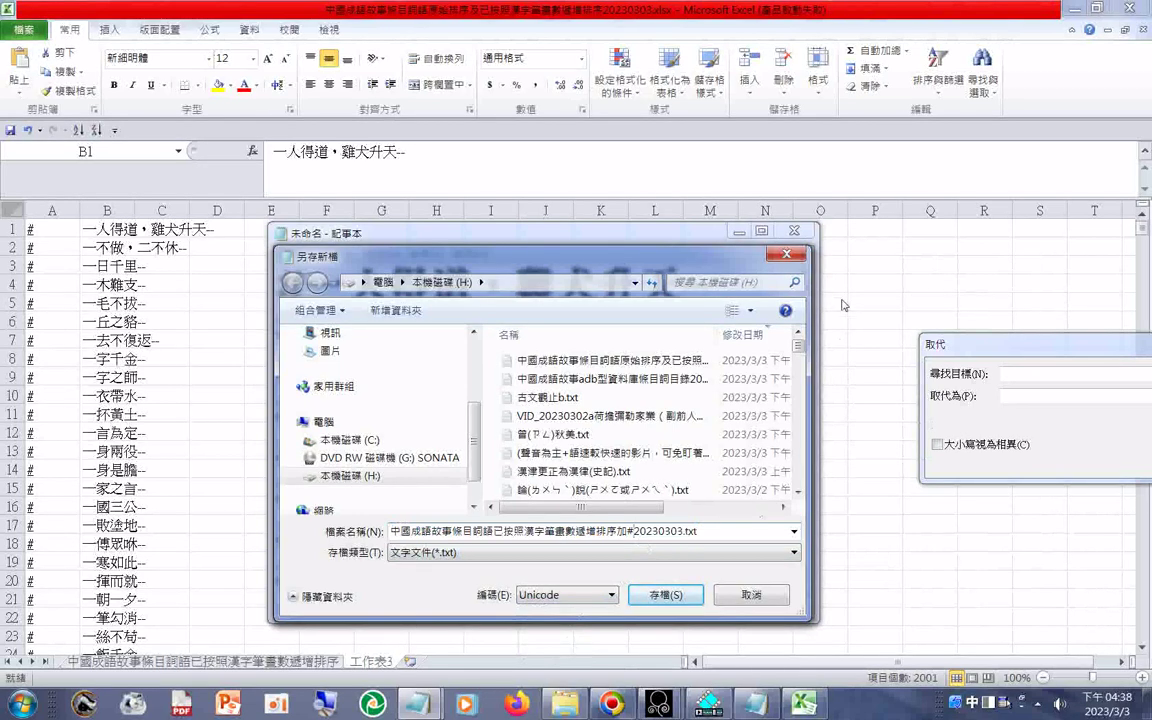
{"action": "key", "text": "Delete"}
{"action": "key", "text": "Delete"}
{"action": "type", "text": "個"}
{"action": "key", "text": "Delete"}
{"action": "key", "text": "Delete"}
{"action": "key", "text": "Delete"}
{"action": "type", "text": "用於"}
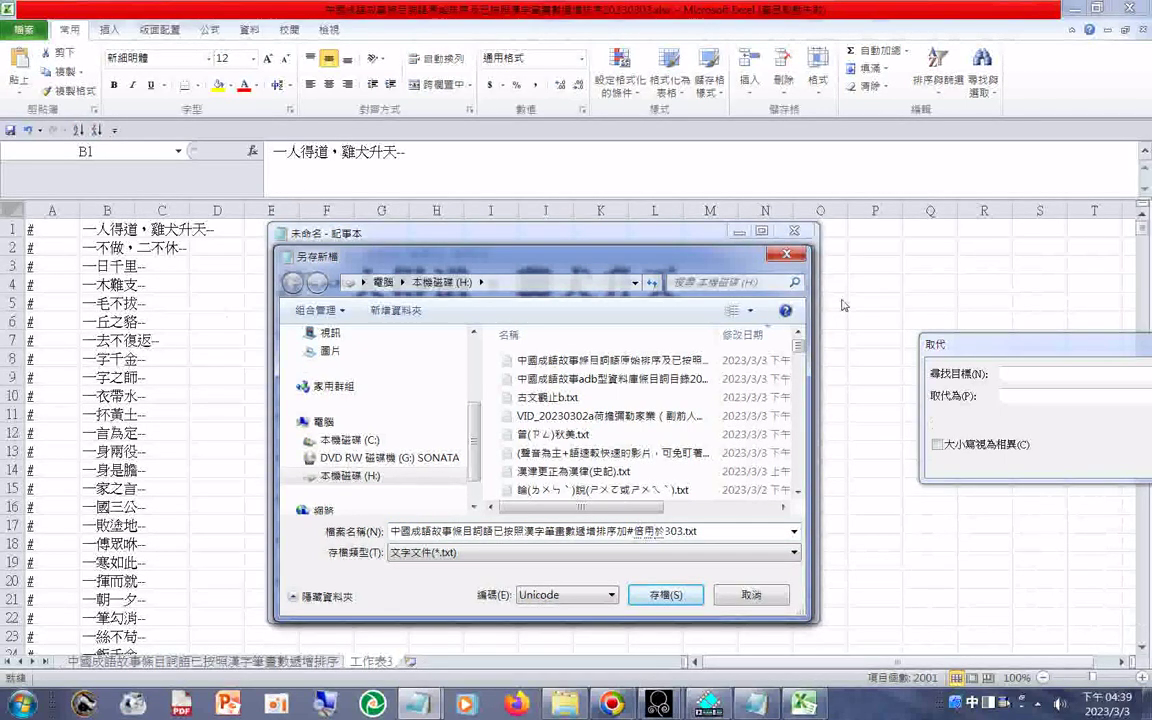
{"action": "key", "text": "Down"}
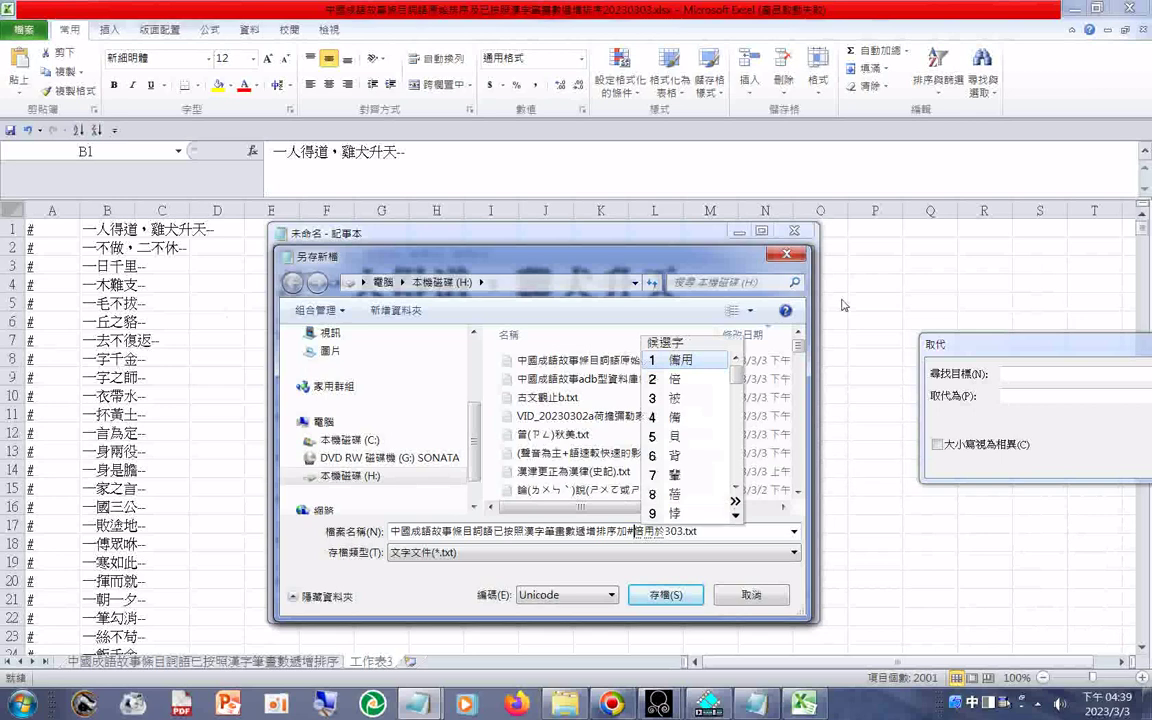
{"action": "key", "text": "Return"}
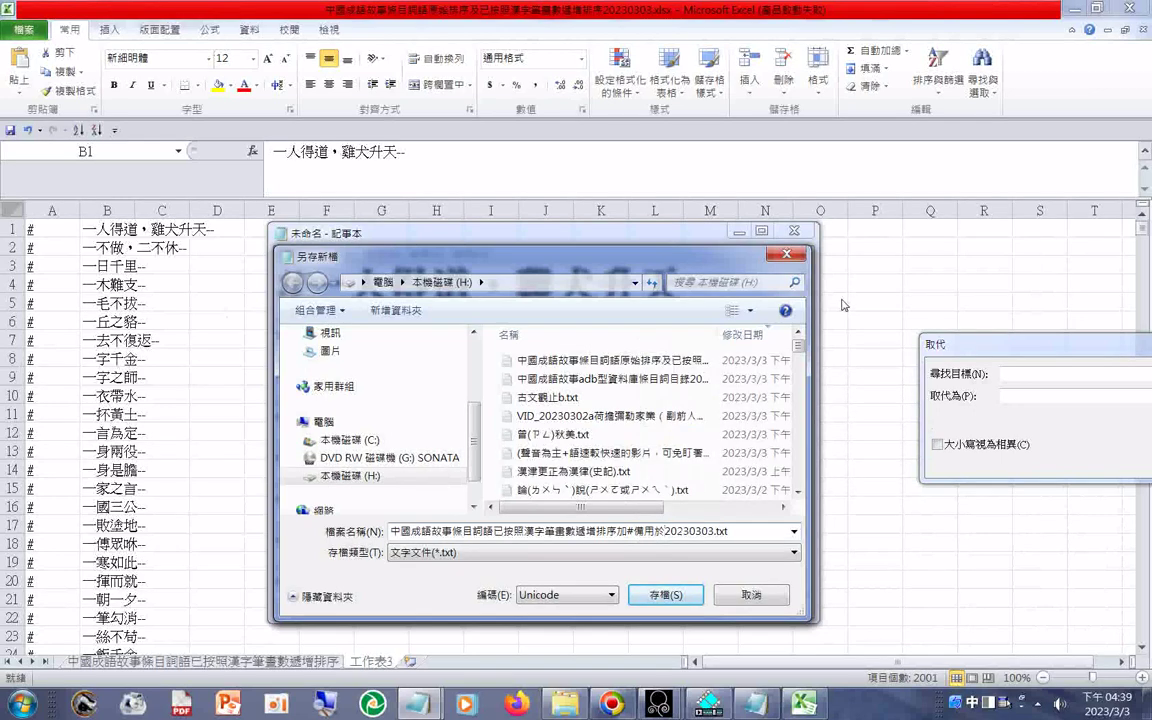
Add 網路搜尋 after 備用於 in the file name
{"action": "key", "text": "Delete"}
{"action": "key", "text": "Delete"}
{"action": "type", "text": "ㄓ"}
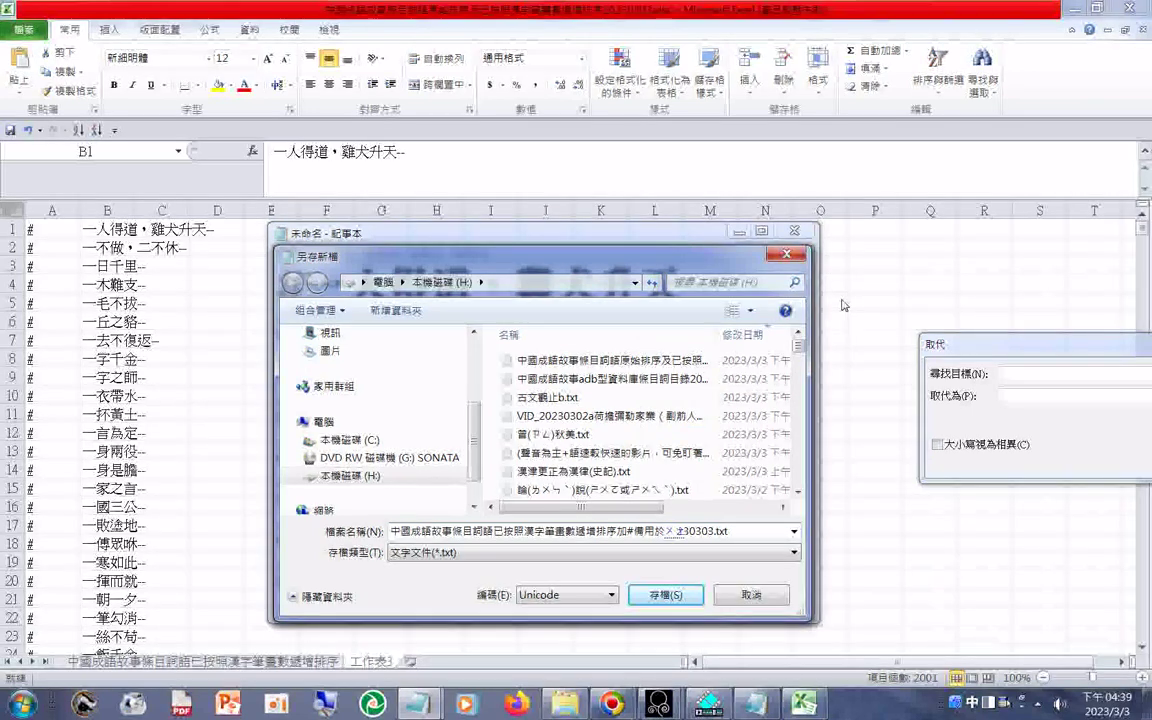
{"action": "type", "text": "網路"}
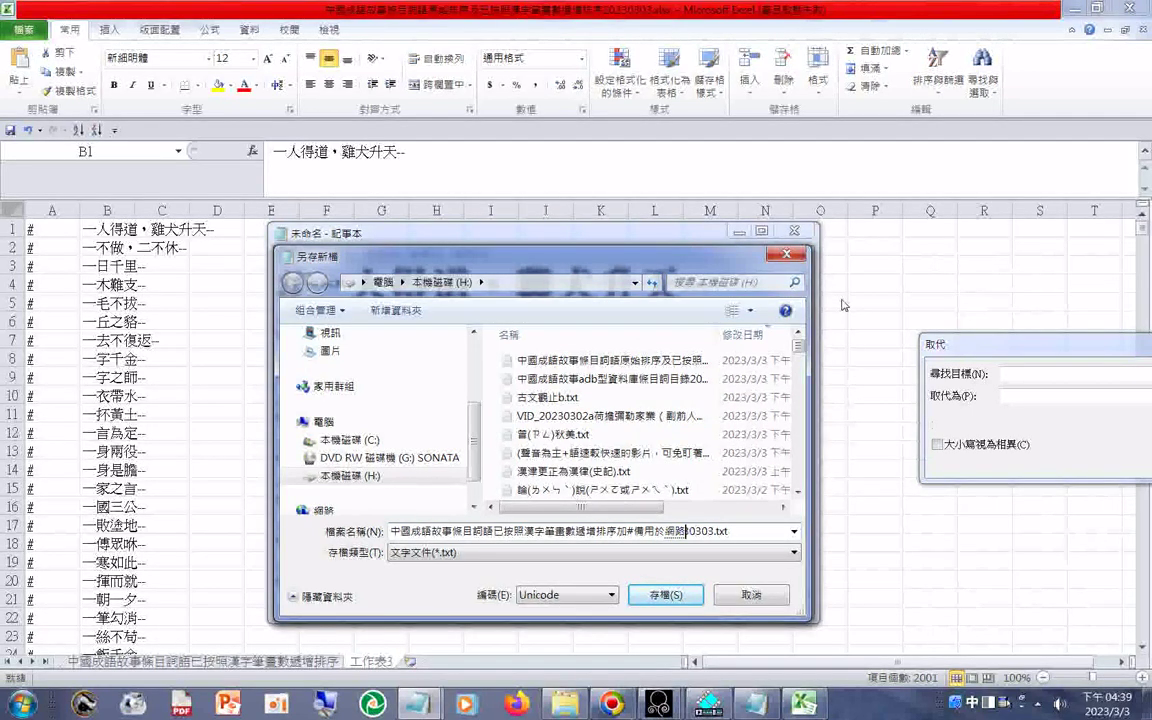
{"action": "key", "text": "Return"}
{"action": "type", "text": "ㄙㄒㄩㄣ"}
{"action": "type", "text": "搜尋"}
{"action": "key", "text": "Return"}
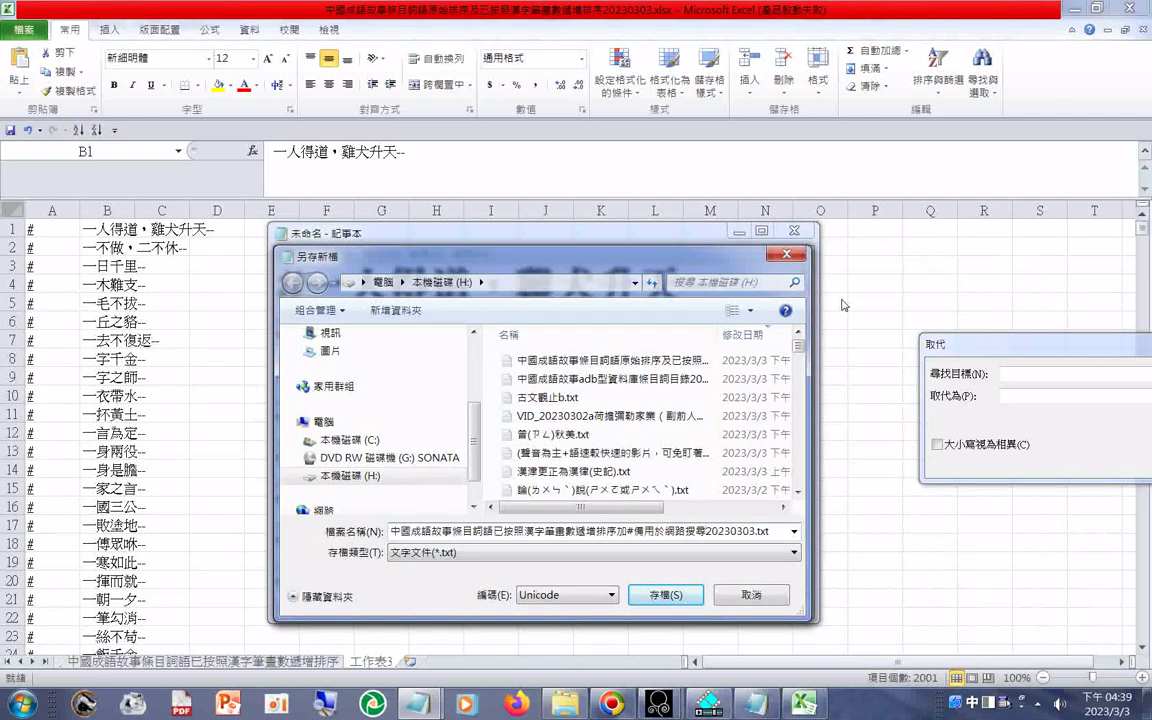
Add parentheses after 網路搜尋 in the file name and enter 頻道社群貼文 inside them
{"action": "type", "text": "(ㄆㄧㄣ"}
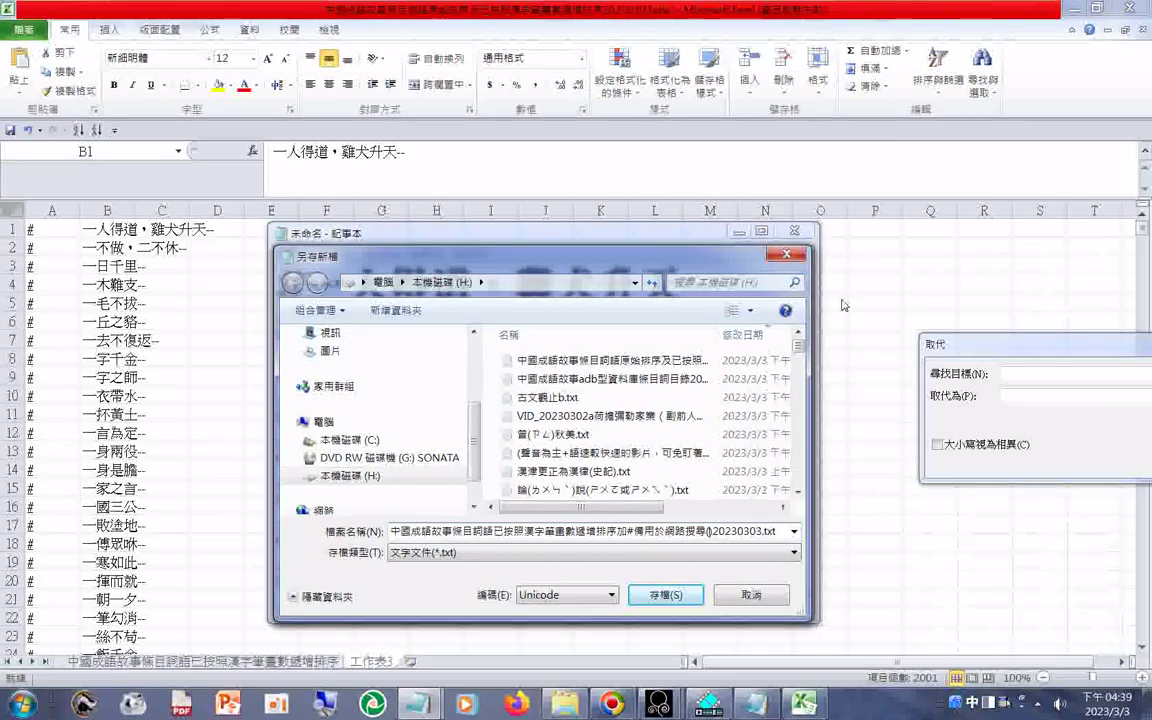
{"action": "type", "text": "頻道ㄇ"}
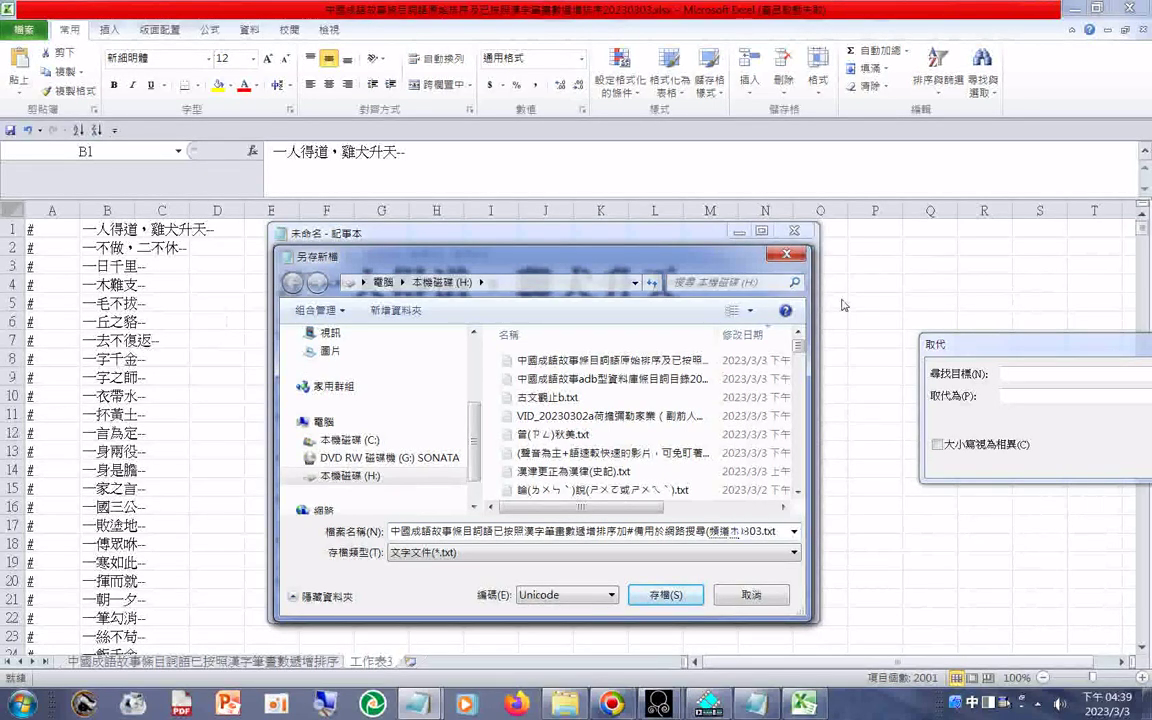
{"action": "key", "text": "BackSpace"}
{"action": "type", "text": "ㄕㄜ社群貼ㄨ"}
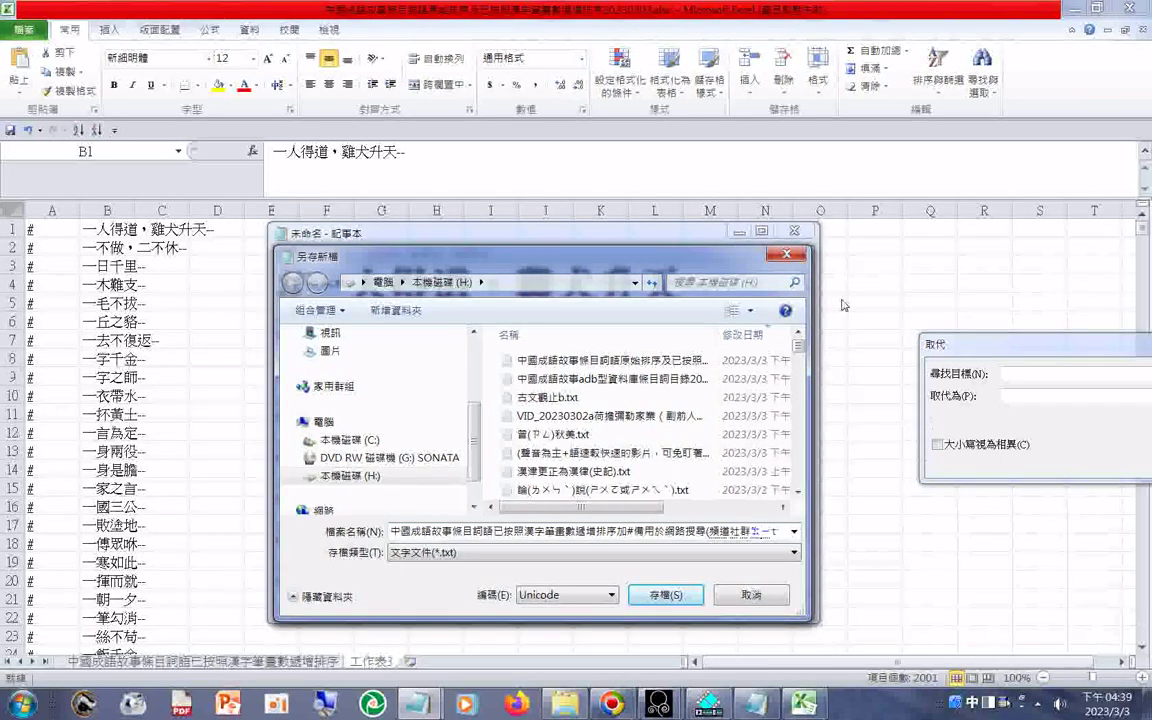
{"action": "type", "text": "文"}
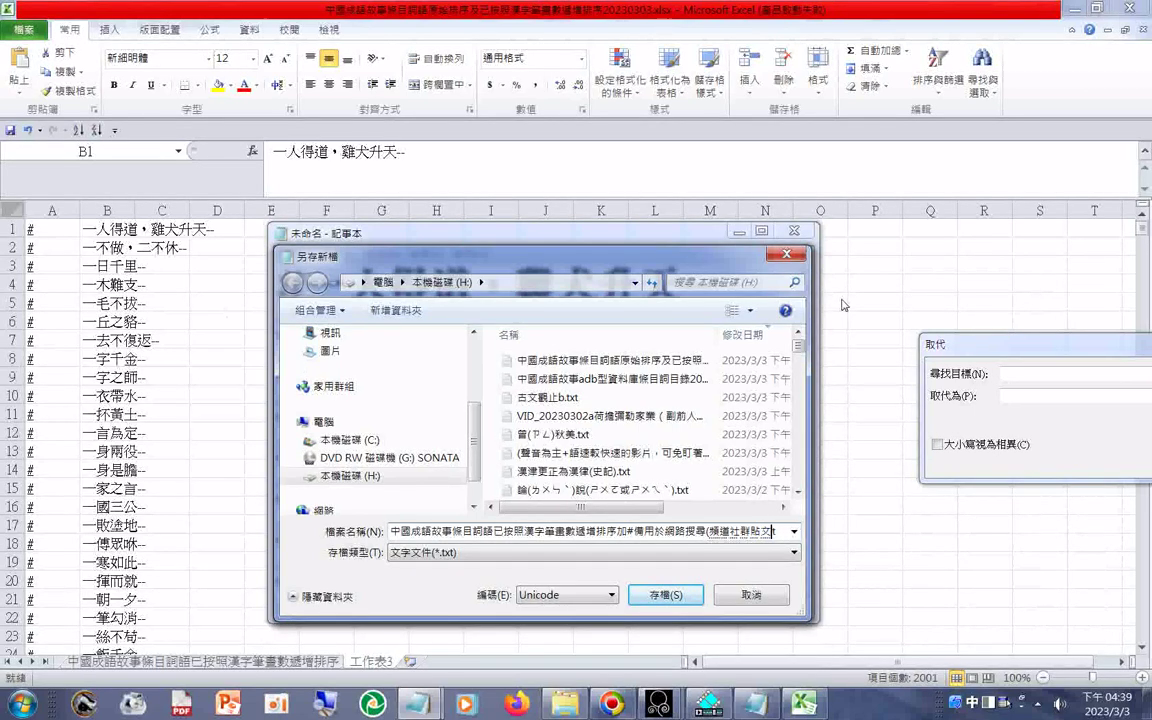
Extend the bracketed part of the file name with 及影片留言 after 貼文, and put # before 頻道
{"action": "type", "text": "ㄓㄤ"}
{"action": "key", "text": "Escape"}
{"action": "type", "text": "吉C"}
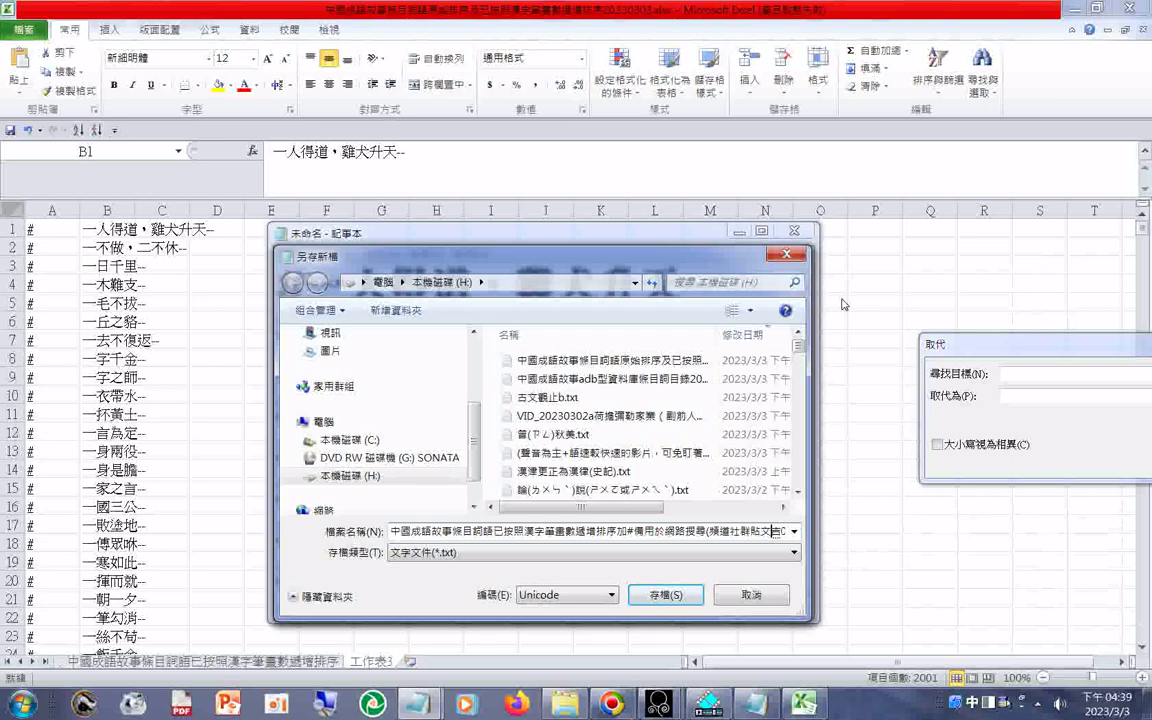
{"action": "key", "text": "Down"}
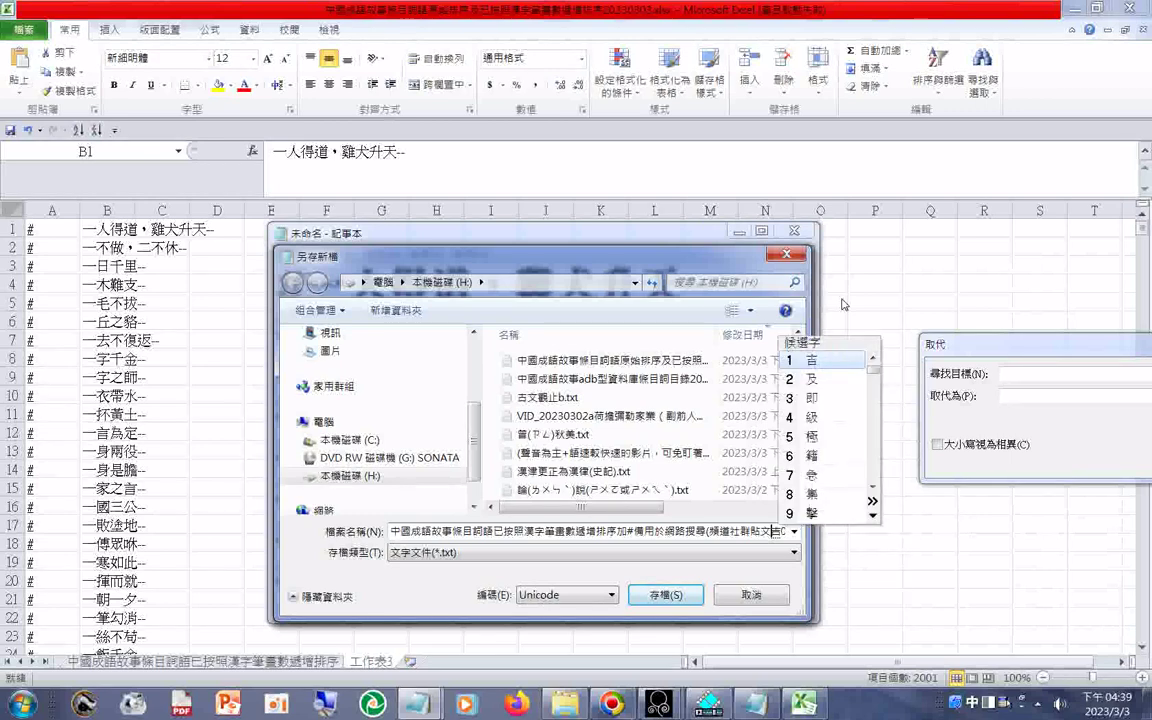
{"action": "key", "text": "2"}
{"action": "key", "text": "Return"}
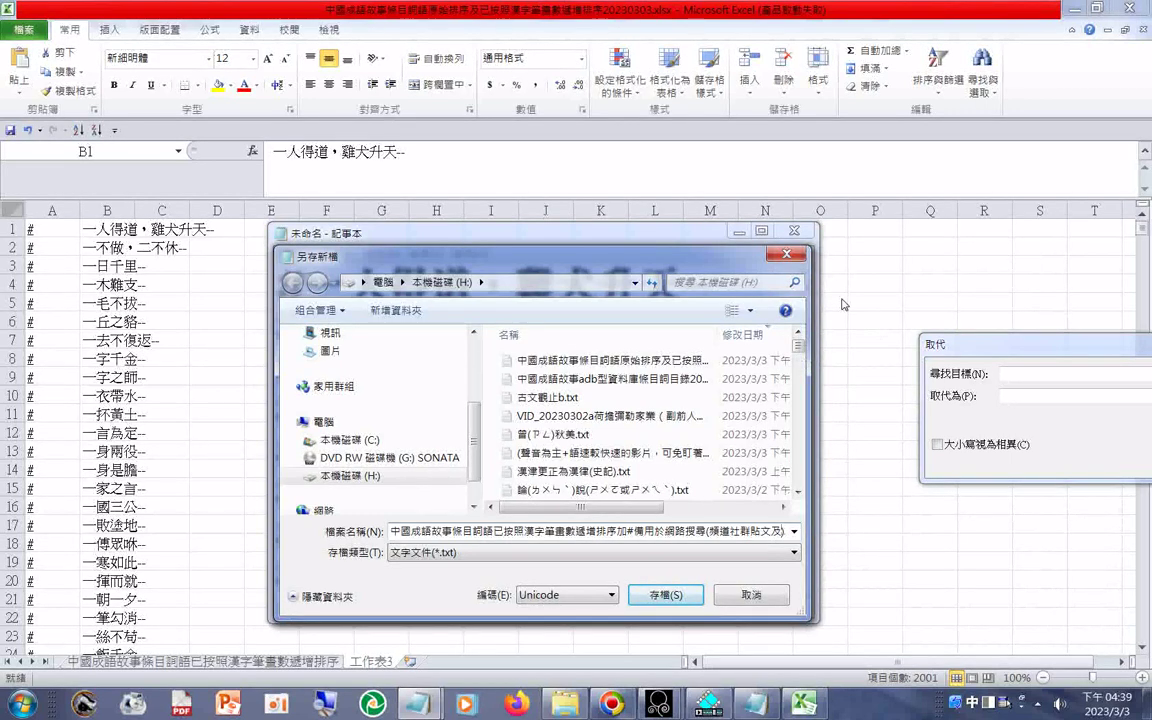
{"action": "type", "text": "ㄧㄥ影片創"}
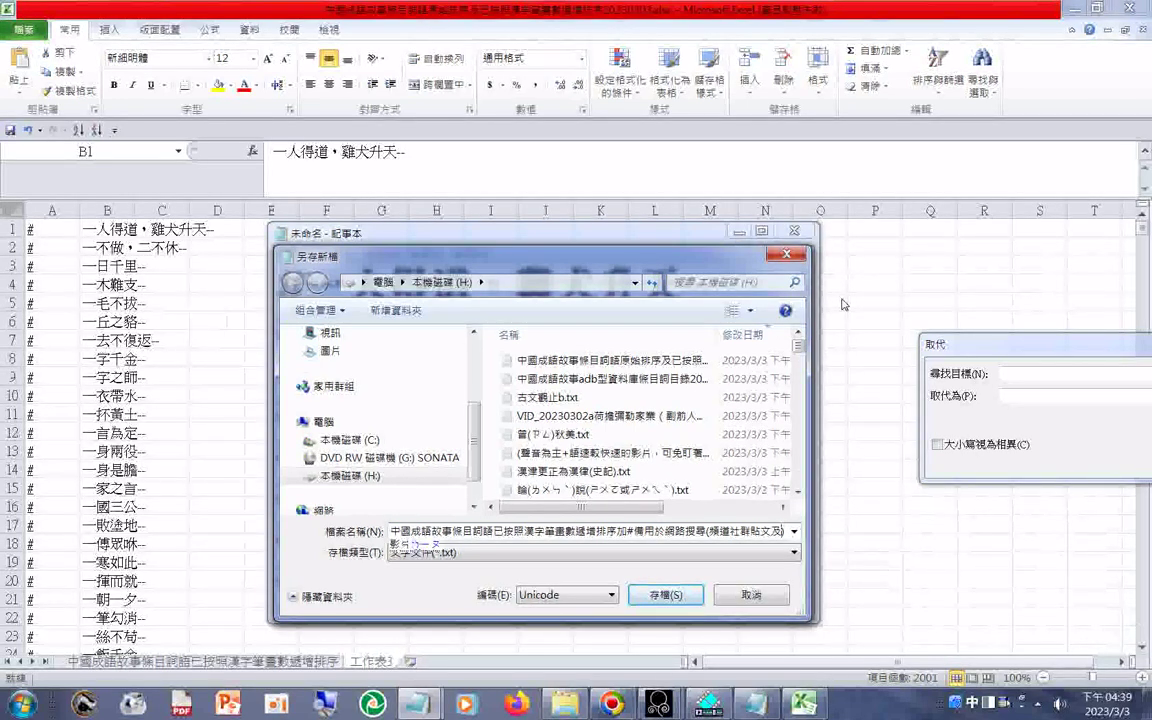
{"action": "type", "text": "言"}
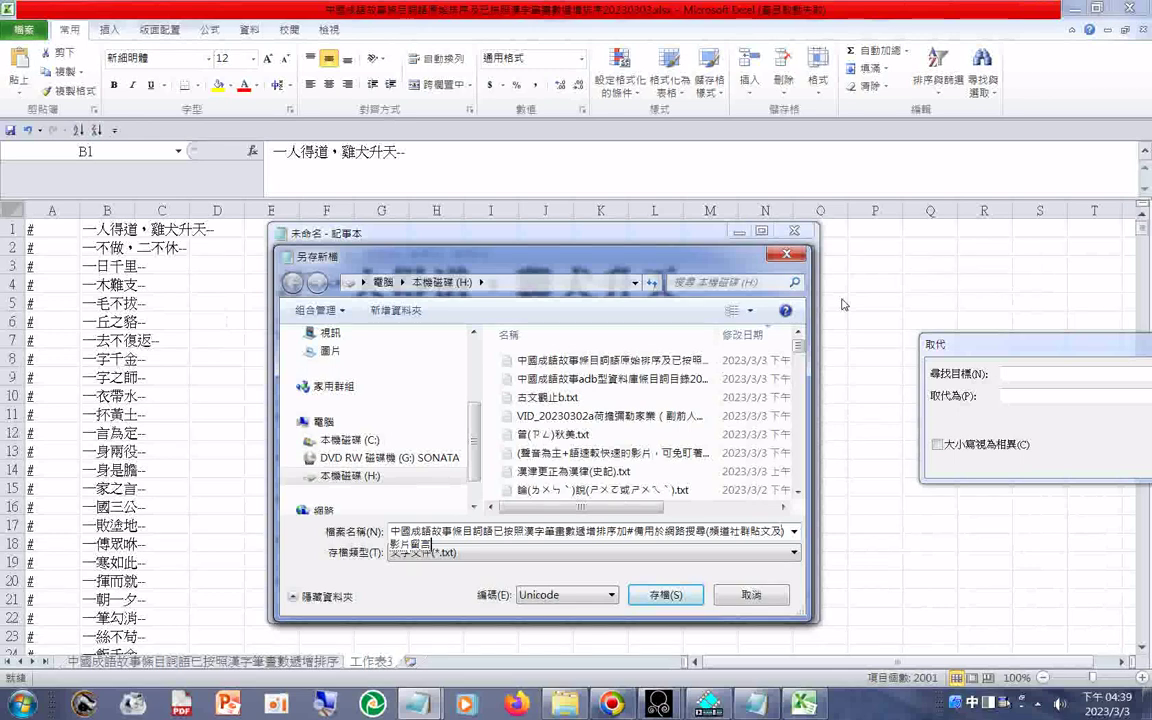
{"action": "key", "text": "Return"}
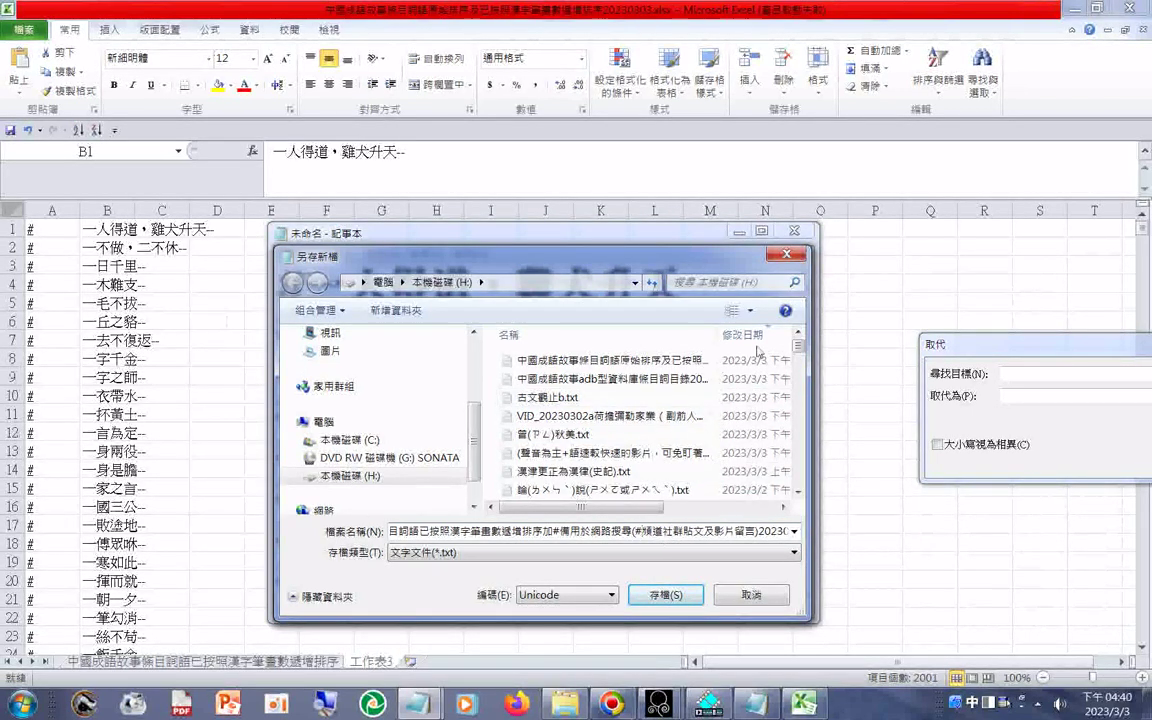
Insert youtube between # and 頻道 inside the parentheses of the file name
{"action": "key", "text": "shift"}
{"action": "type", "text": "you"}
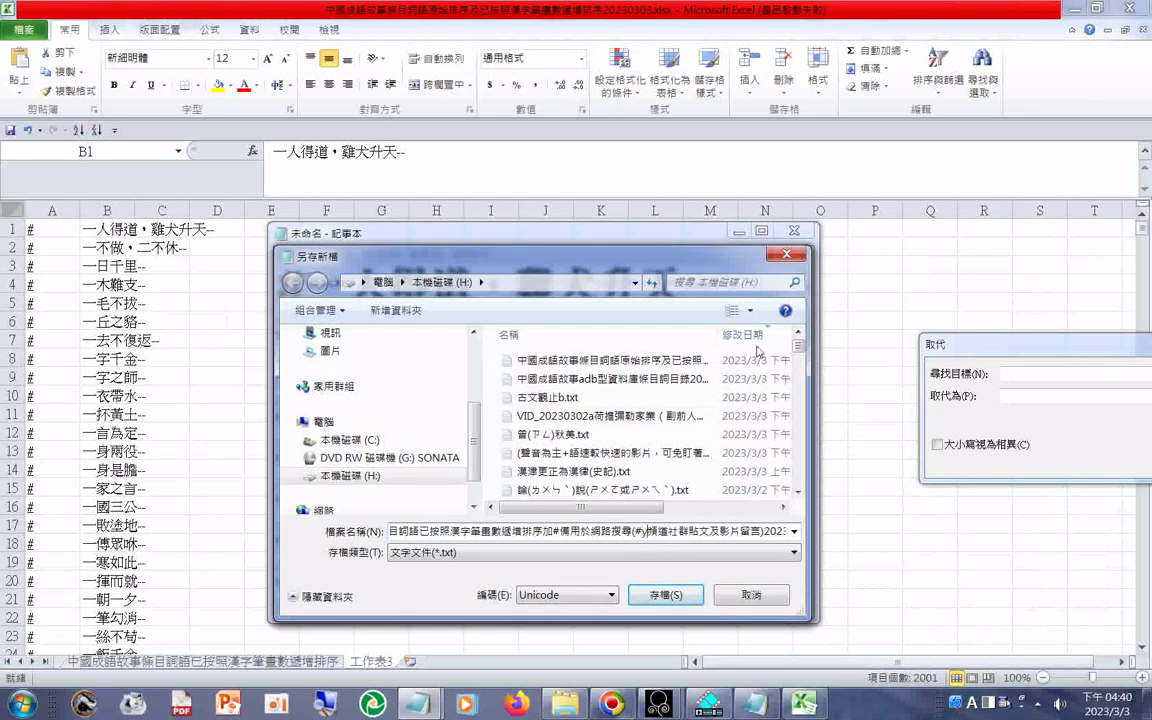
{"action": "type", "text": "tub"}
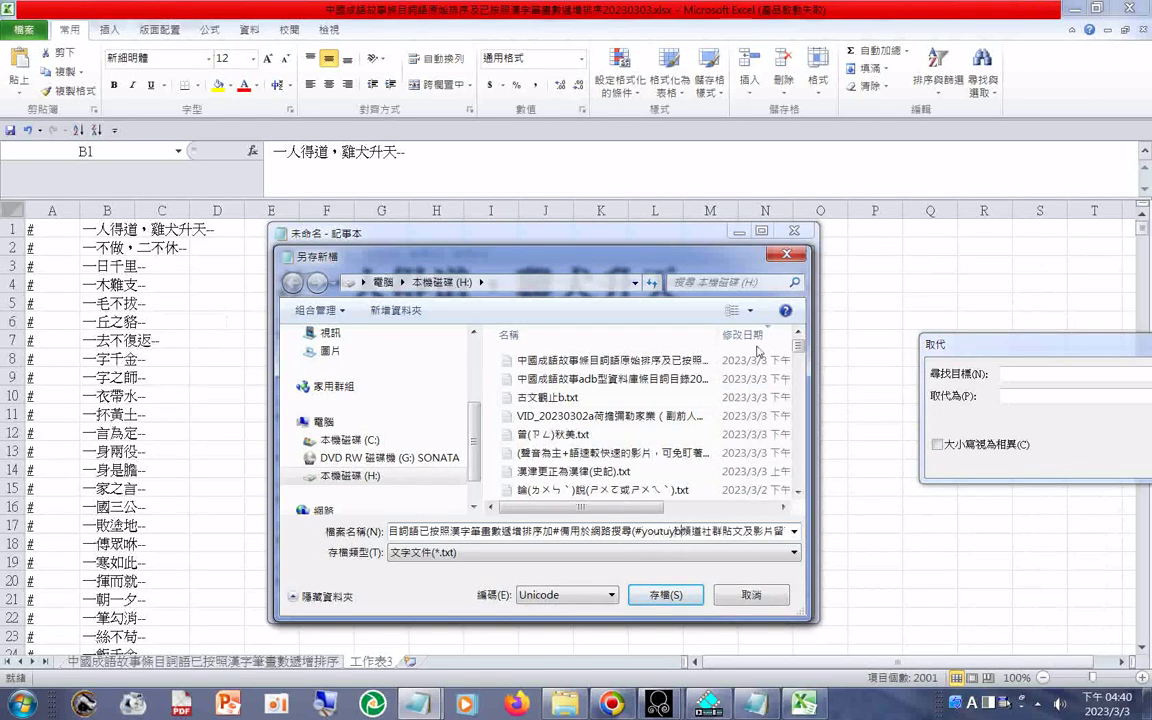
{"action": "type", "text": "e"}
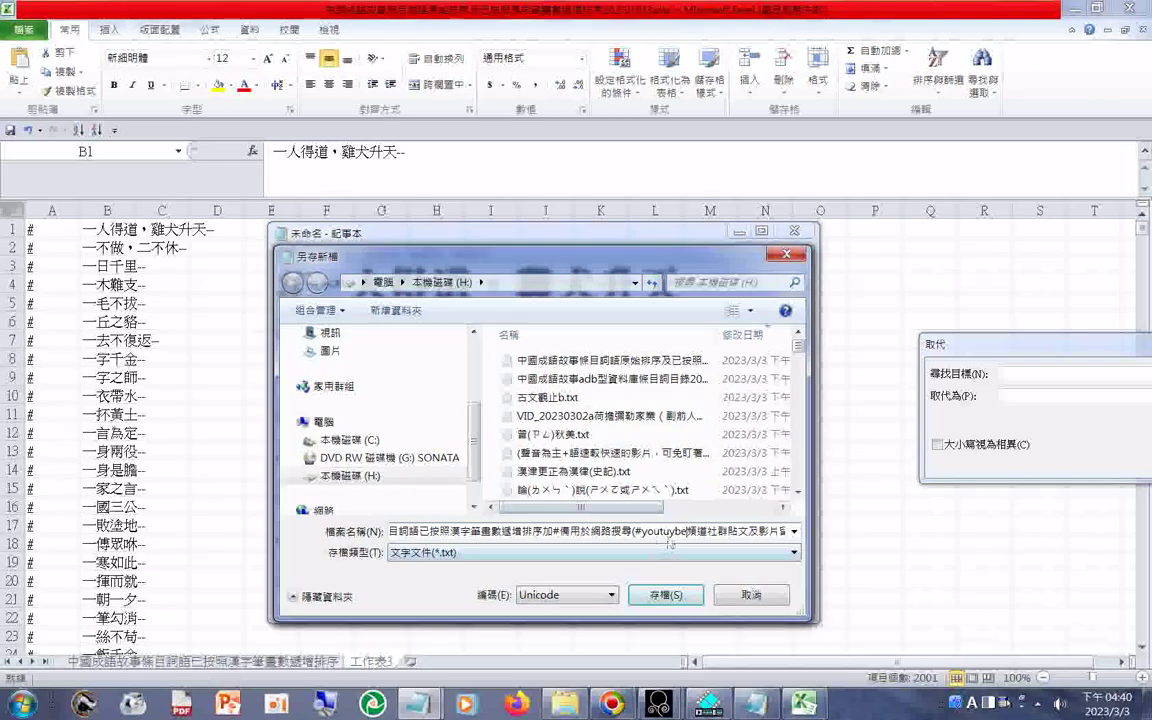
{"action": "key", "text": "Left"}
{"action": "key", "text": "Left"}
{"action": "key", "text": "BackSpace"}
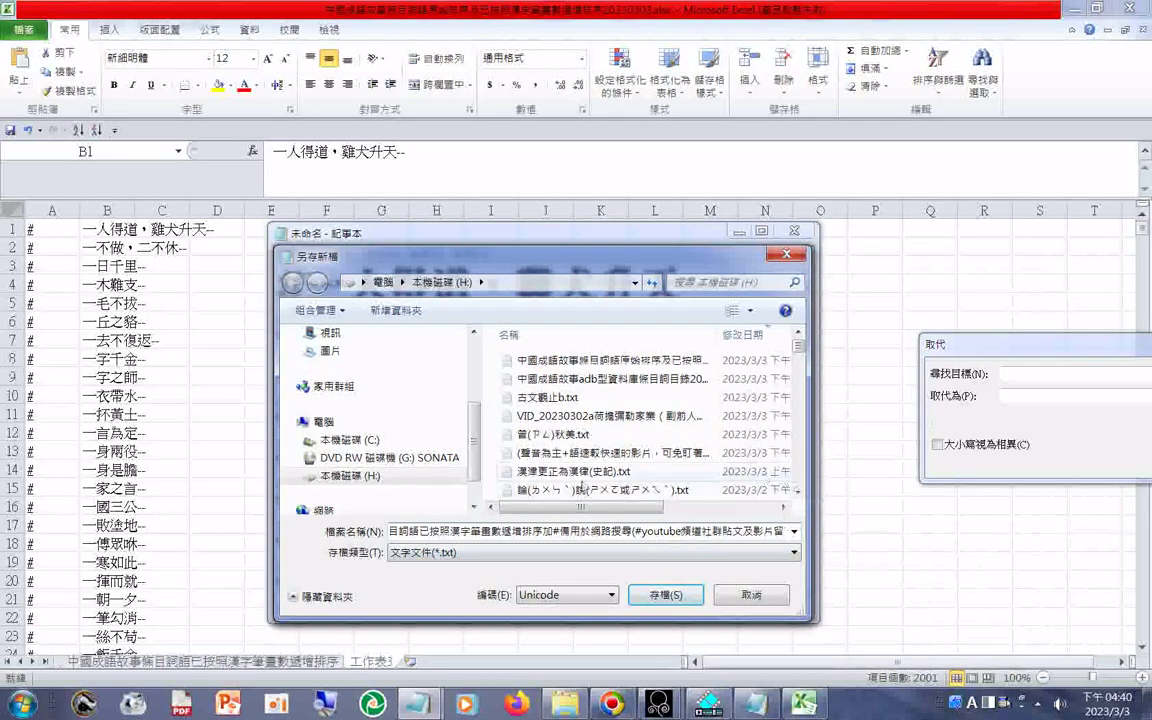
Copy the complete file name and save the text file on drive H
{"action": "right_click", "coordinate": [566, 531]}
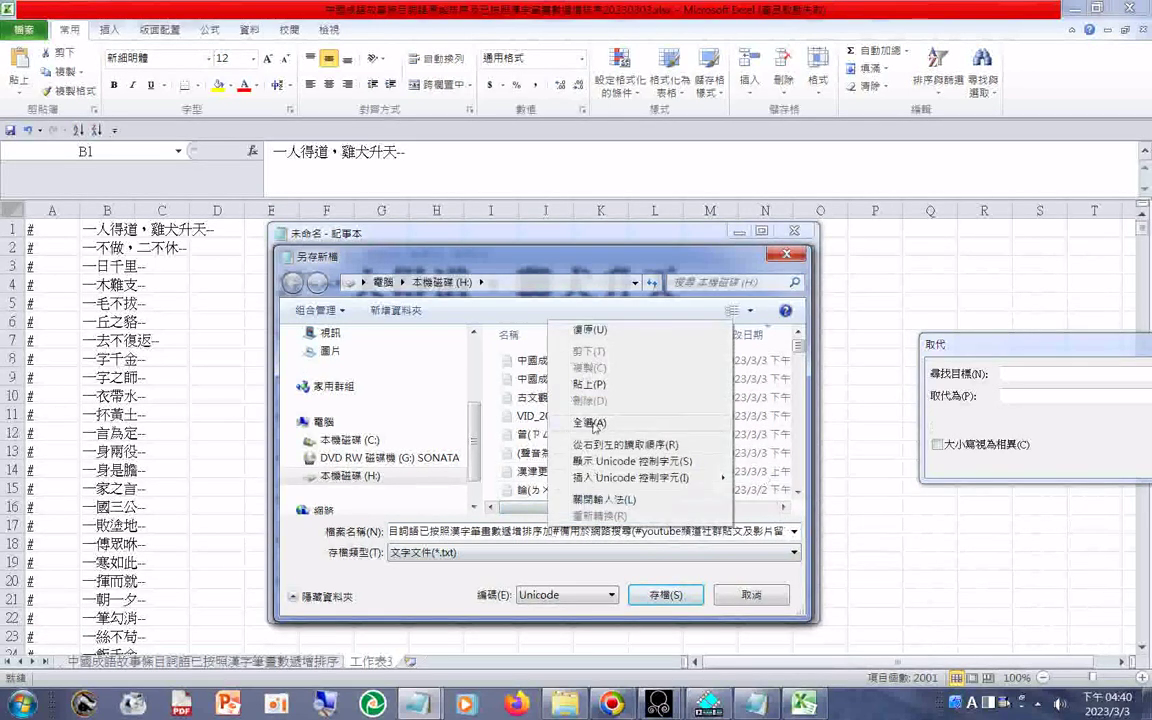
{"action": "left_click", "coordinate": [609, 427]}
{"action": "right_click", "coordinate": [566, 531]}
{"action": "left_click", "coordinate": [607, 372]}
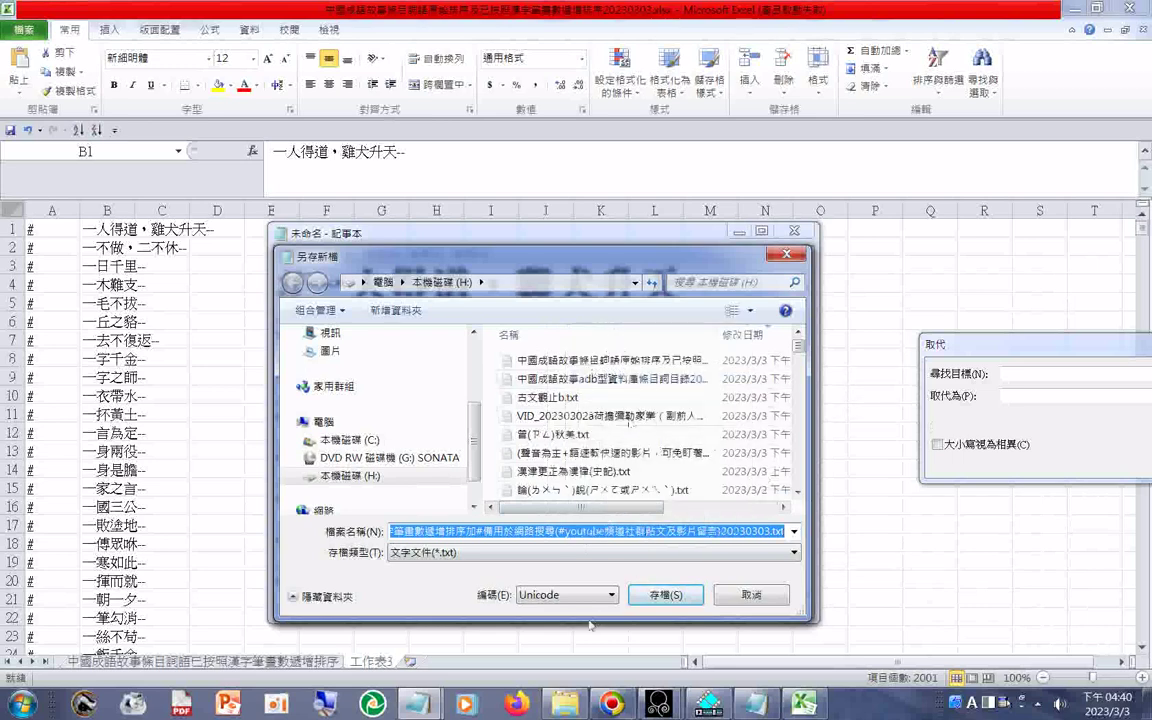
{"action": "left_click", "coordinate": [661, 600]}
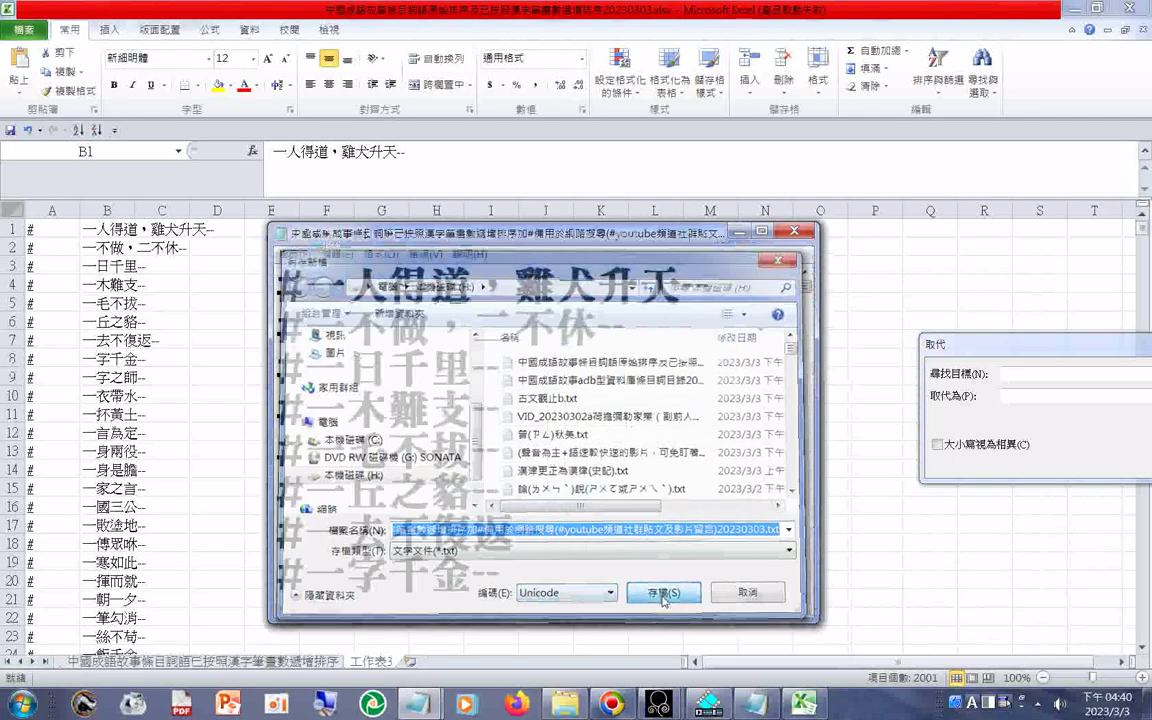